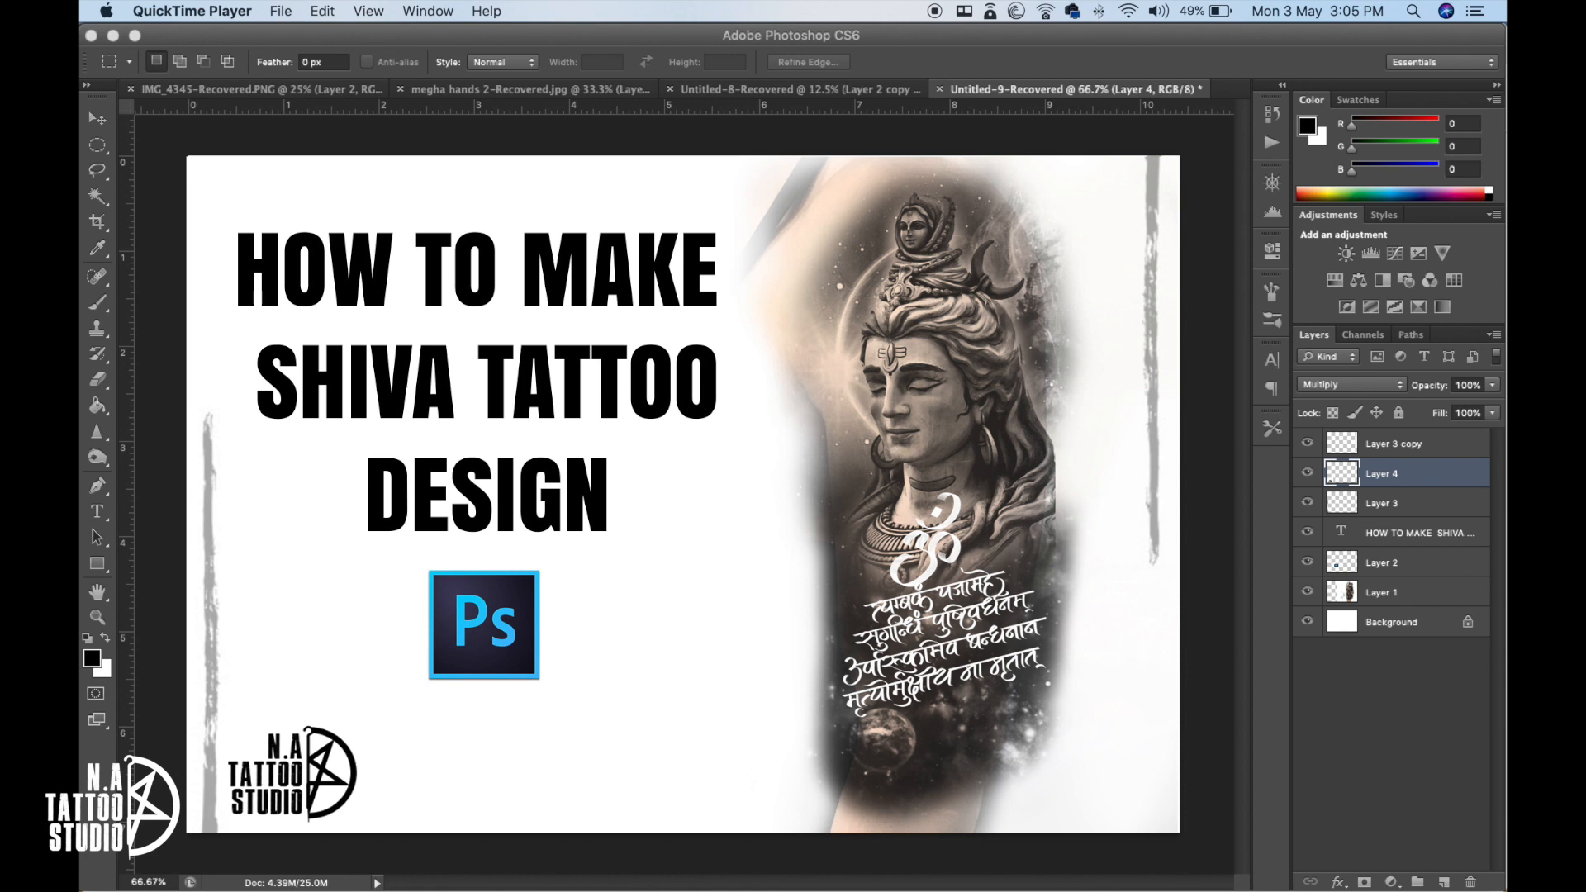
# - Open the shiva project folder in Finder and preview the arm photo IMG_1561.jpg
pyautogui.click(142, 863)
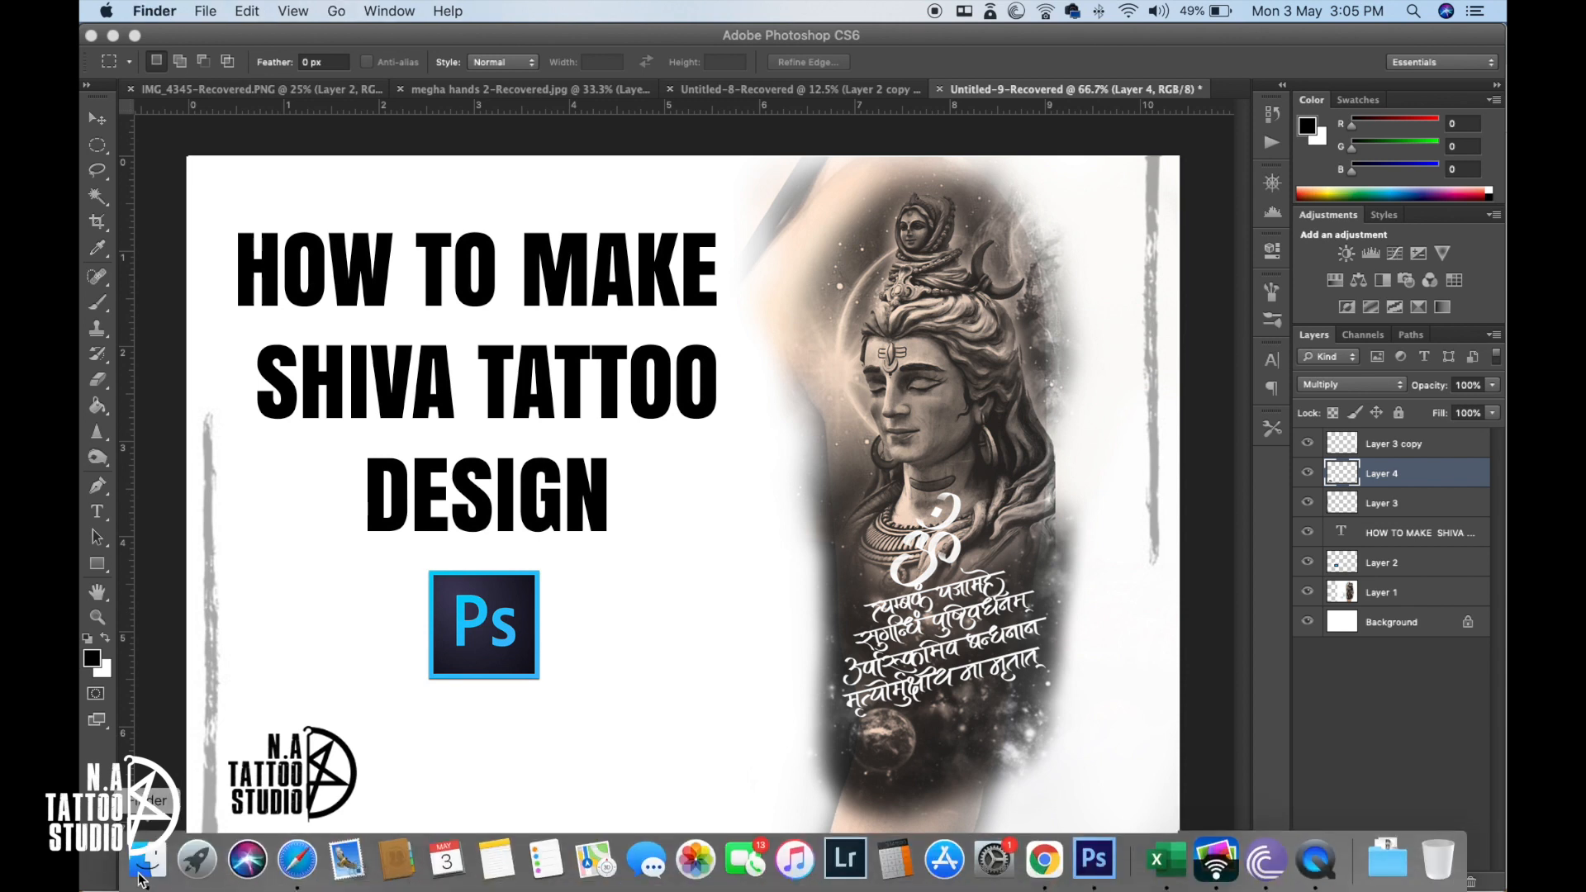
pyautogui.click(318, 313)
pyautogui.doubleClick(444, 206)
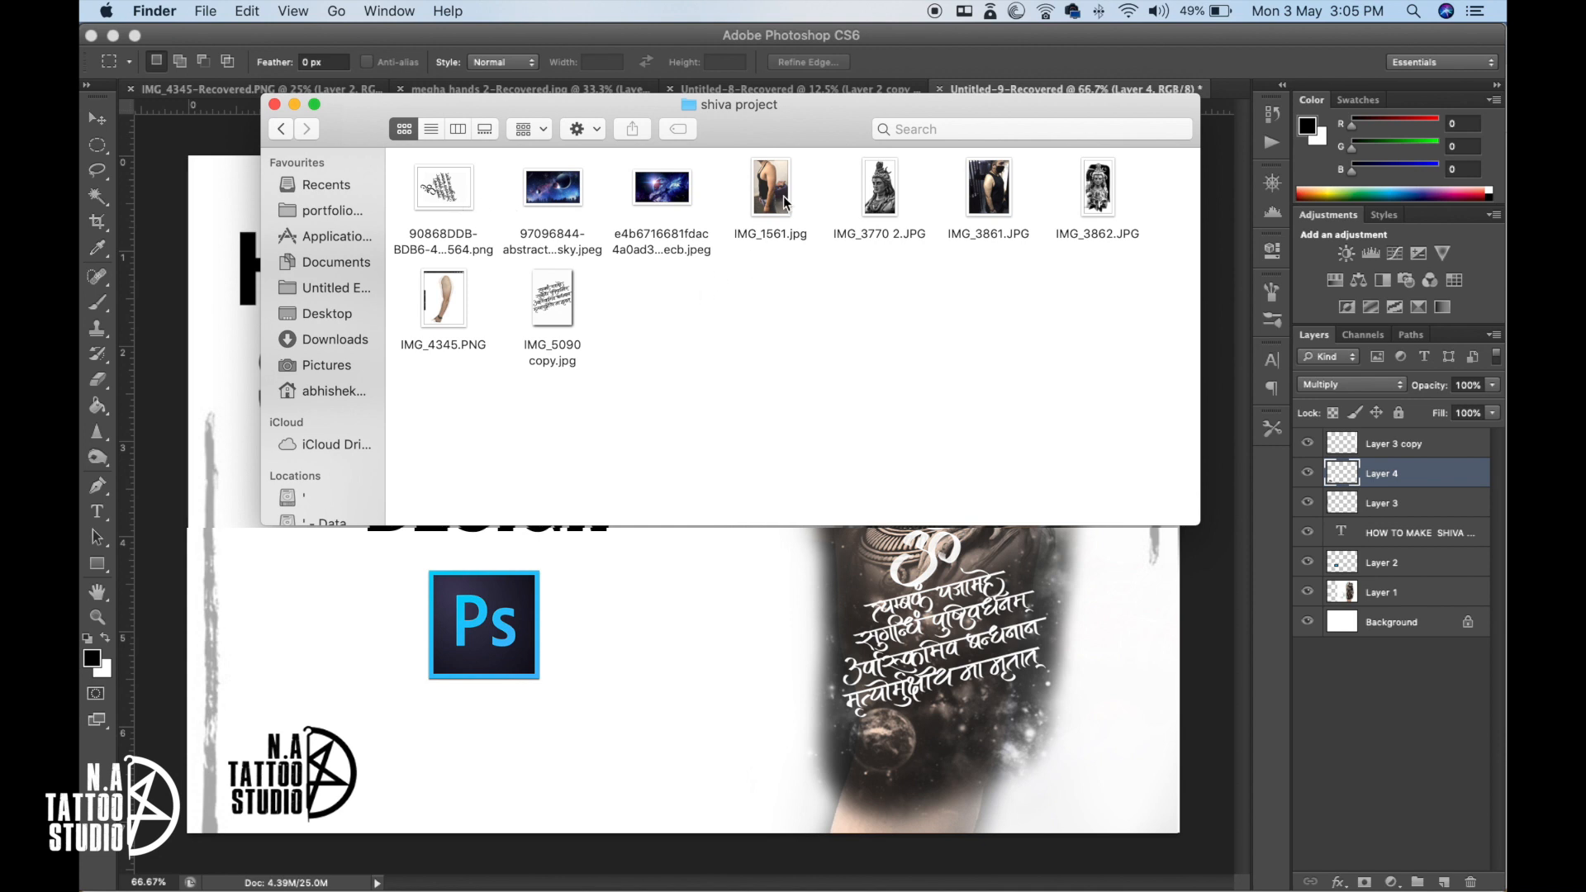
pyautogui.click(784, 202)
pyautogui.press('space')
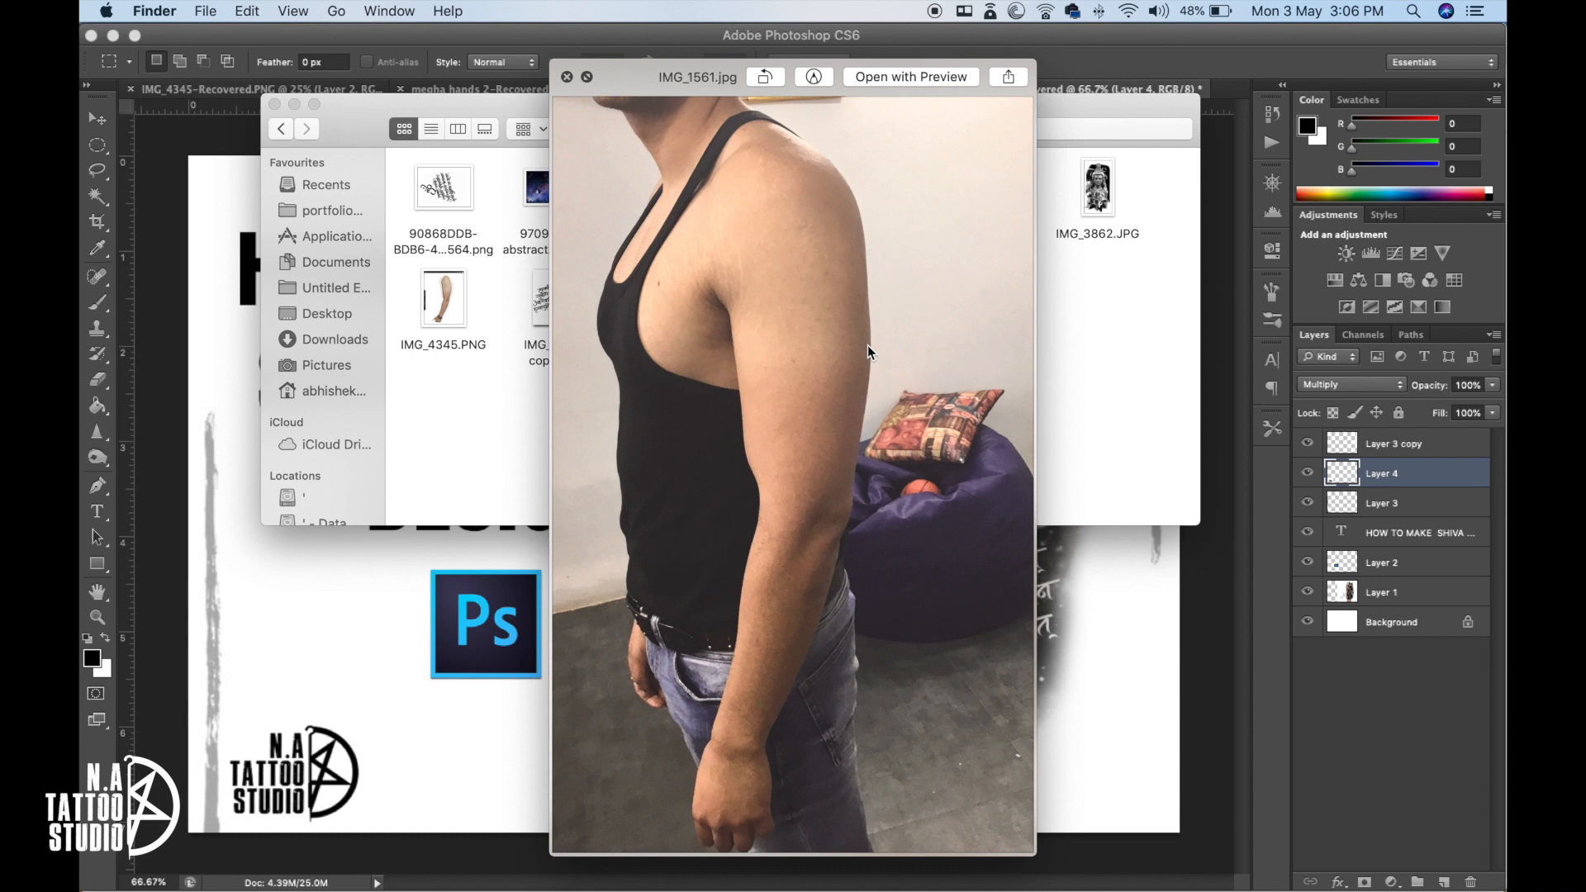
pyautogui.press('space')
# - Preview the two space backgrounds, the Sanskrit lettering image and the Shiva statue IMG_3770 2.JPG in the folder
pyautogui.click(675, 190)
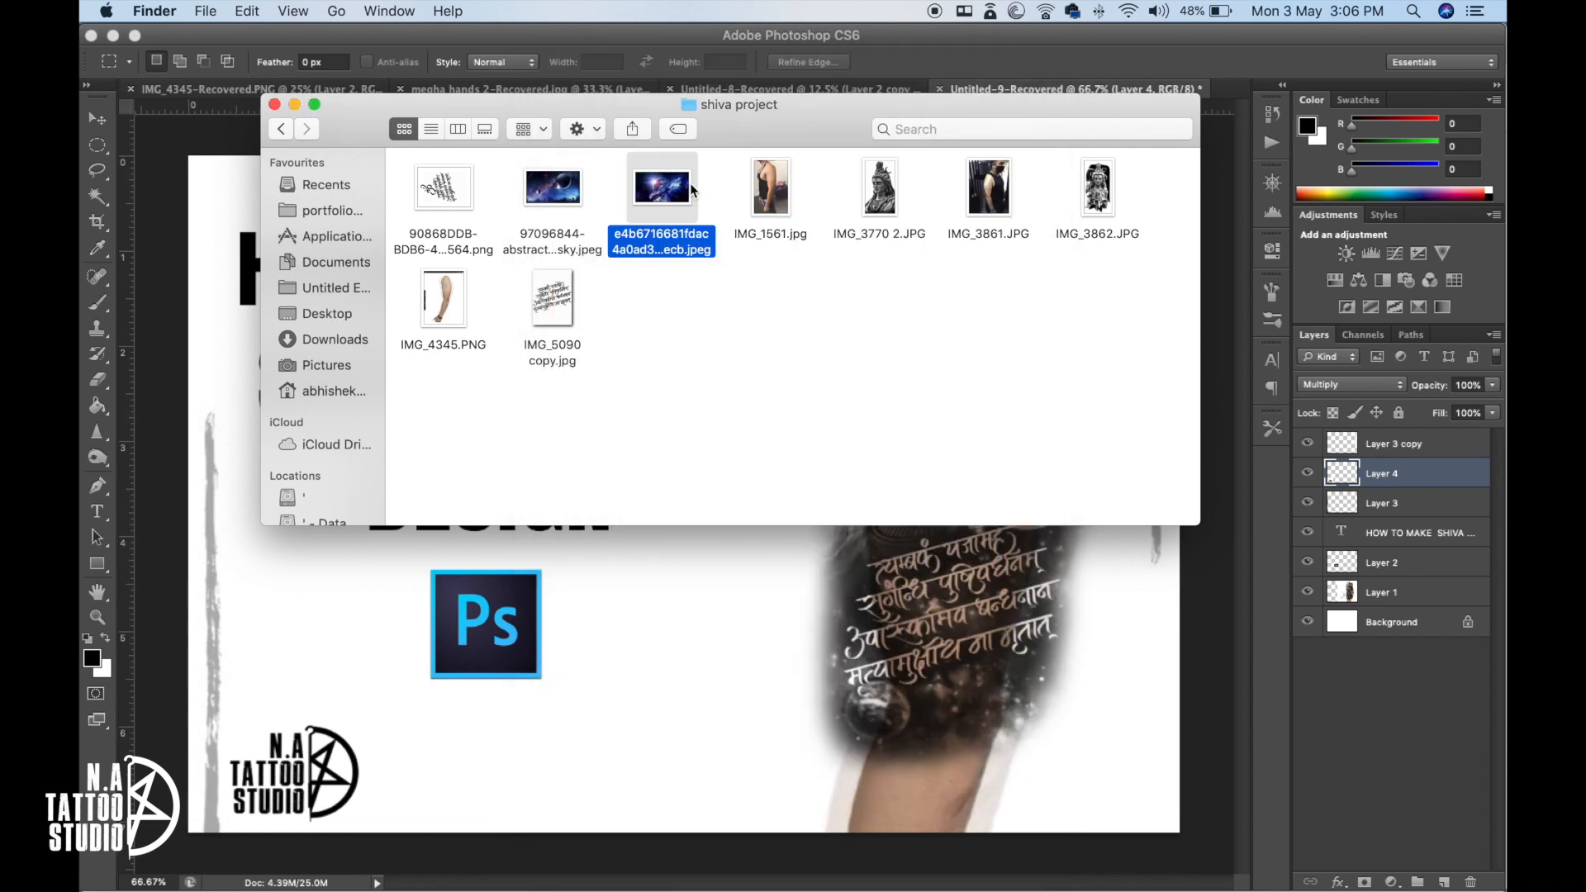
pyautogui.press('space')
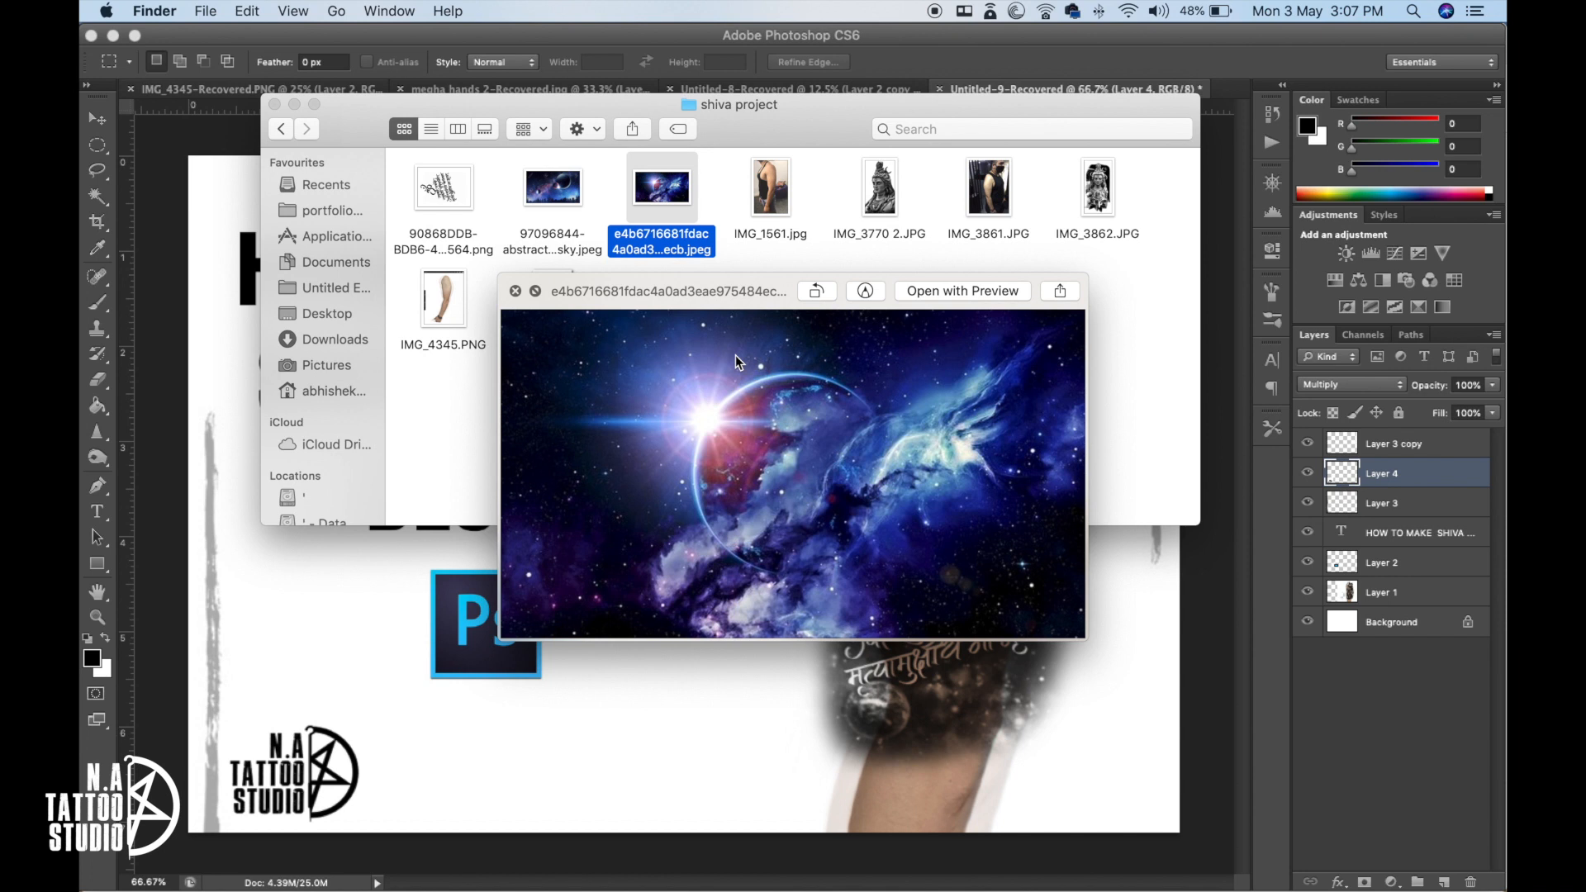
pyautogui.press('Left')
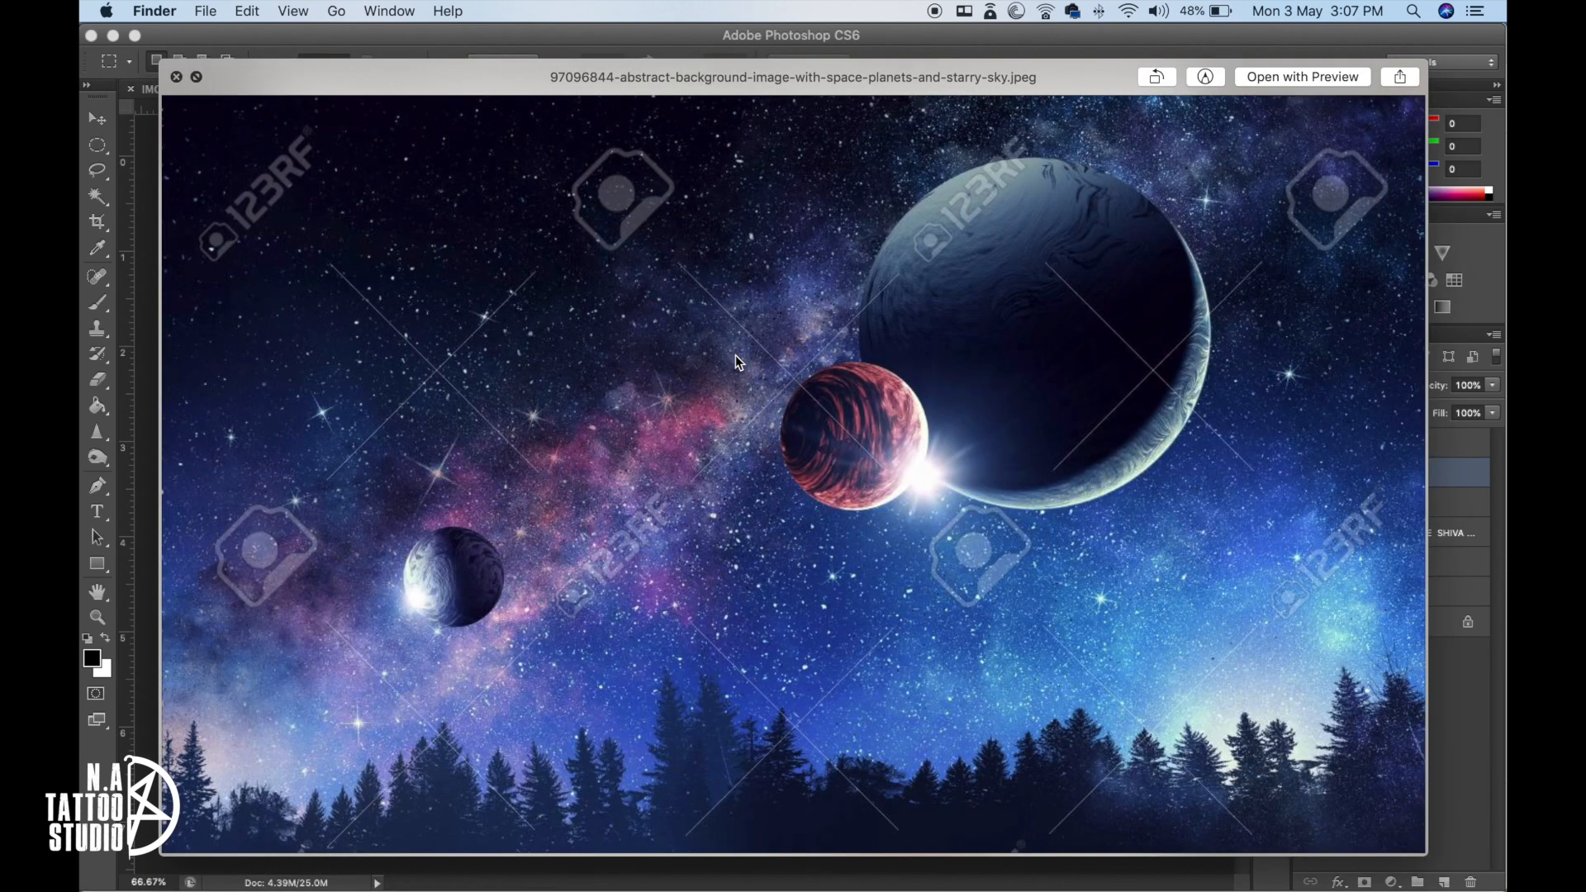
pyautogui.press('Left')
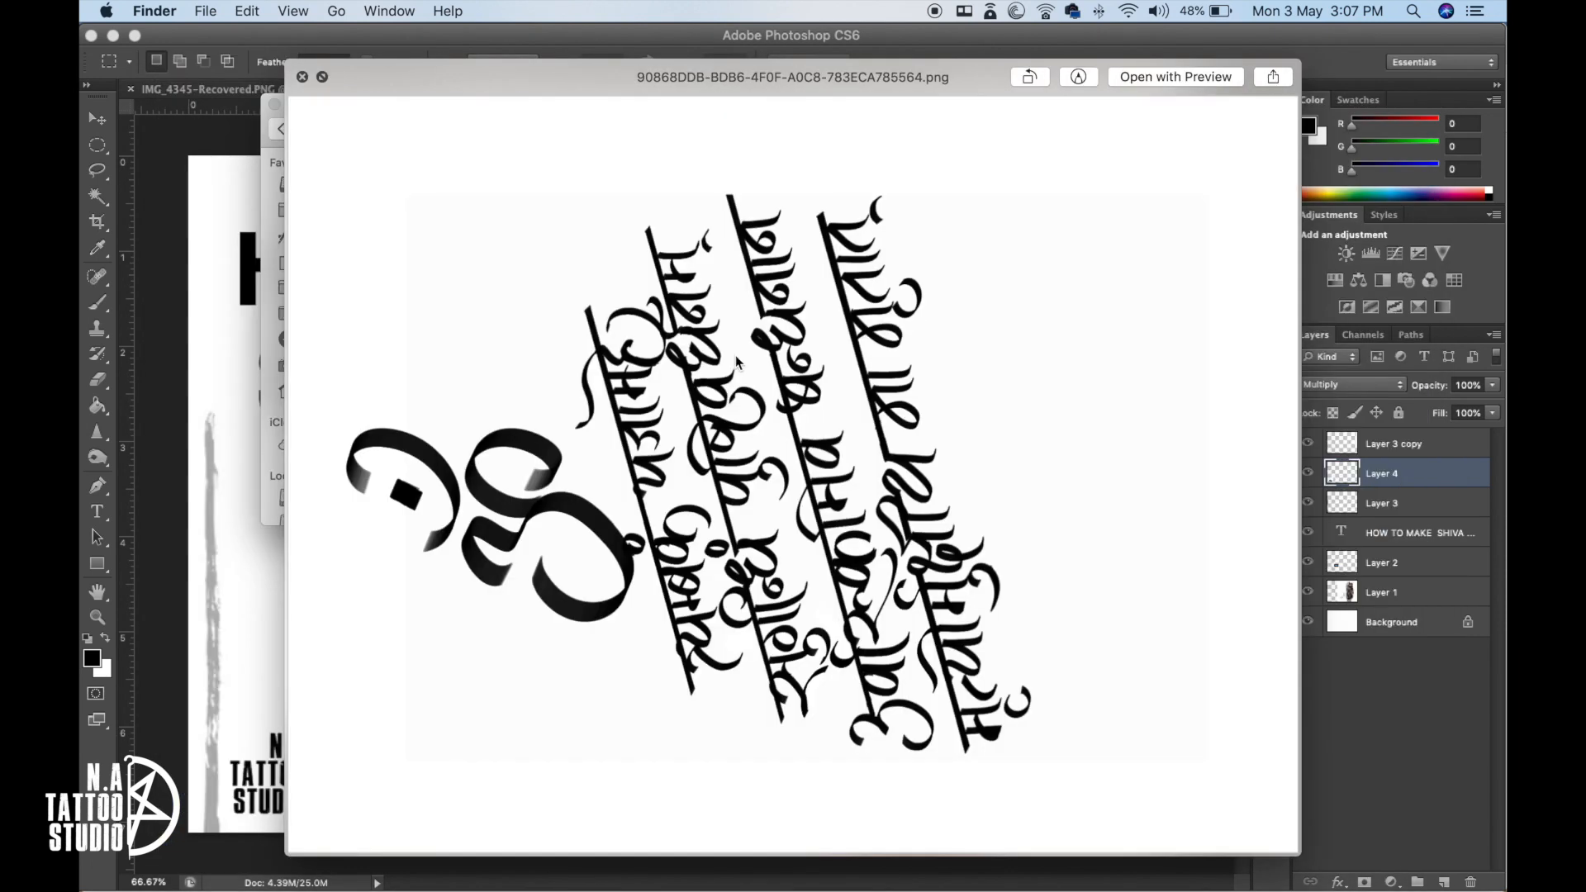
pyautogui.press('Right')
pyautogui.press('Right')
pyautogui.press('Right')
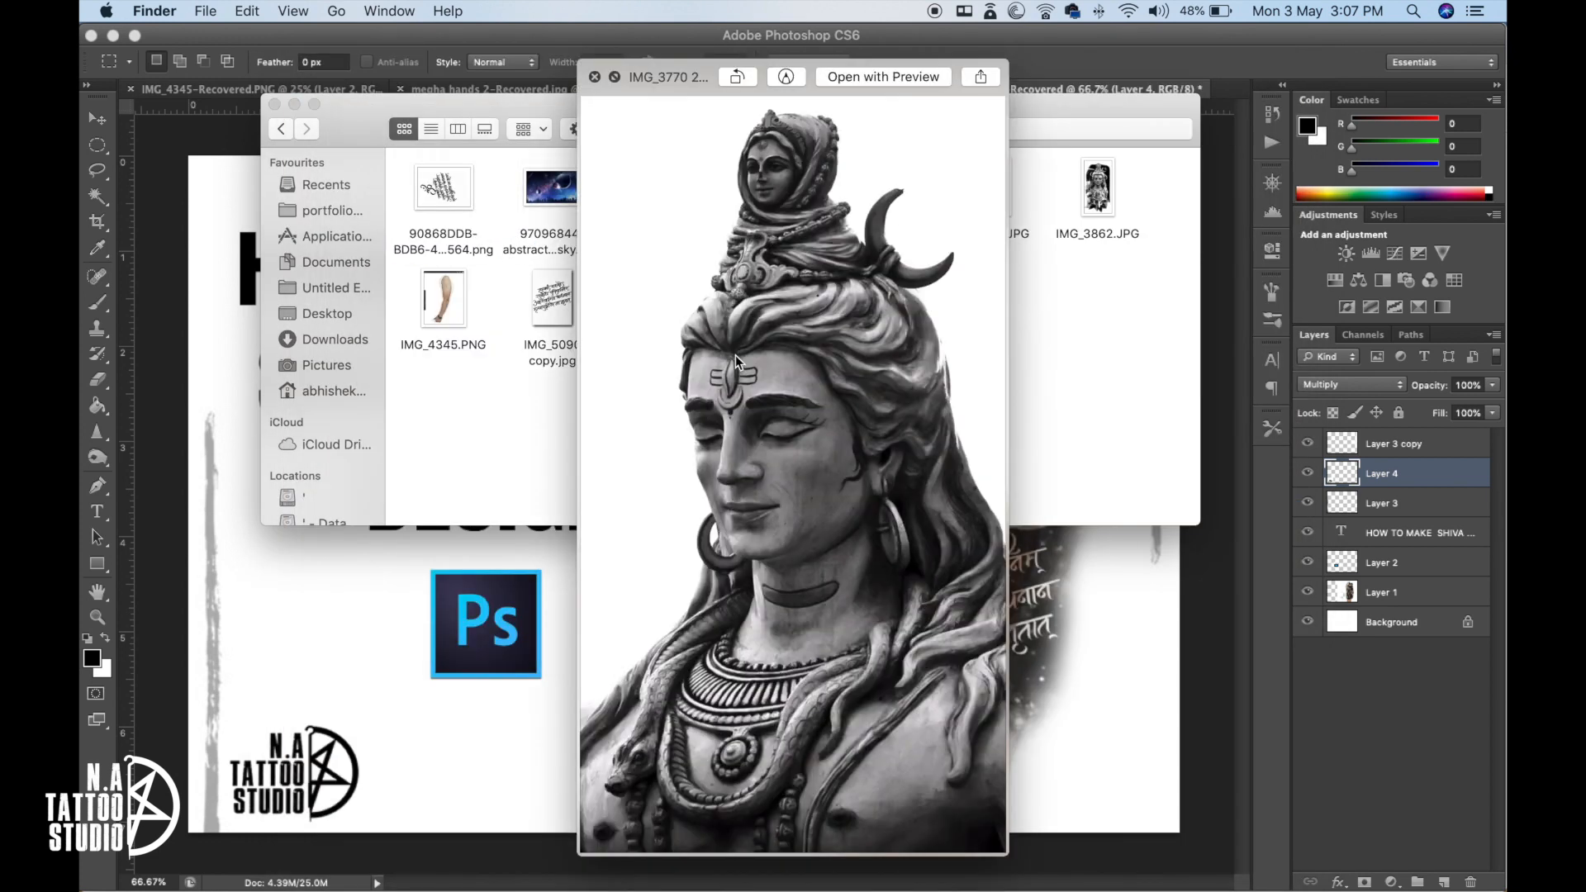
pyautogui.press('Right')
pyautogui.press('space')
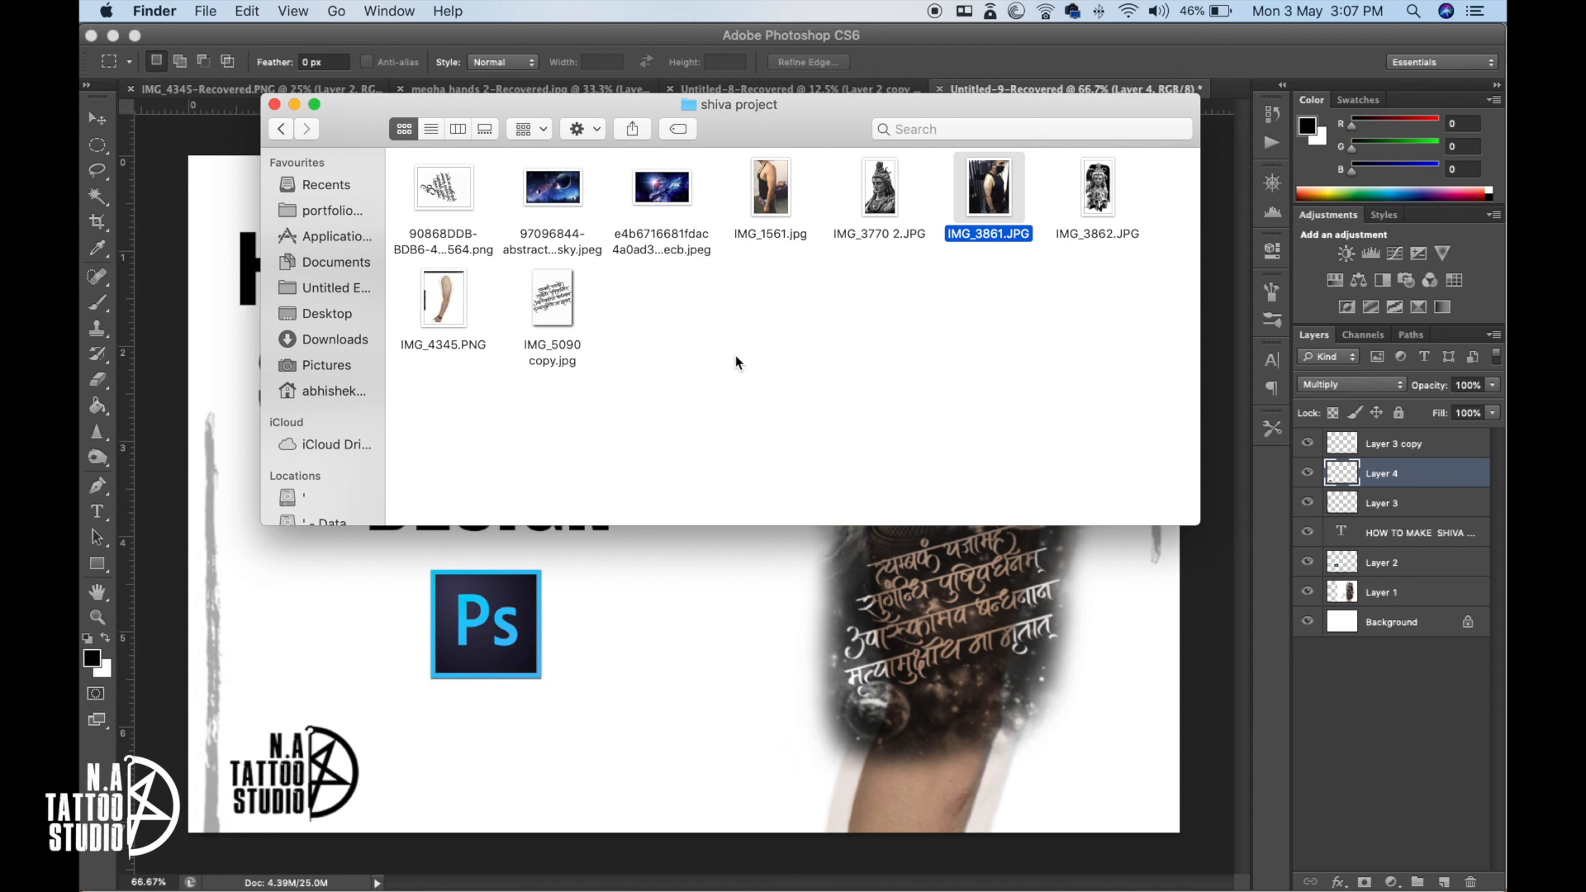
# - Preview the front-facing Shiva design IMG_3862.JPG and check the arm photo IMG_1561.jpg again
pyautogui.press('Right')
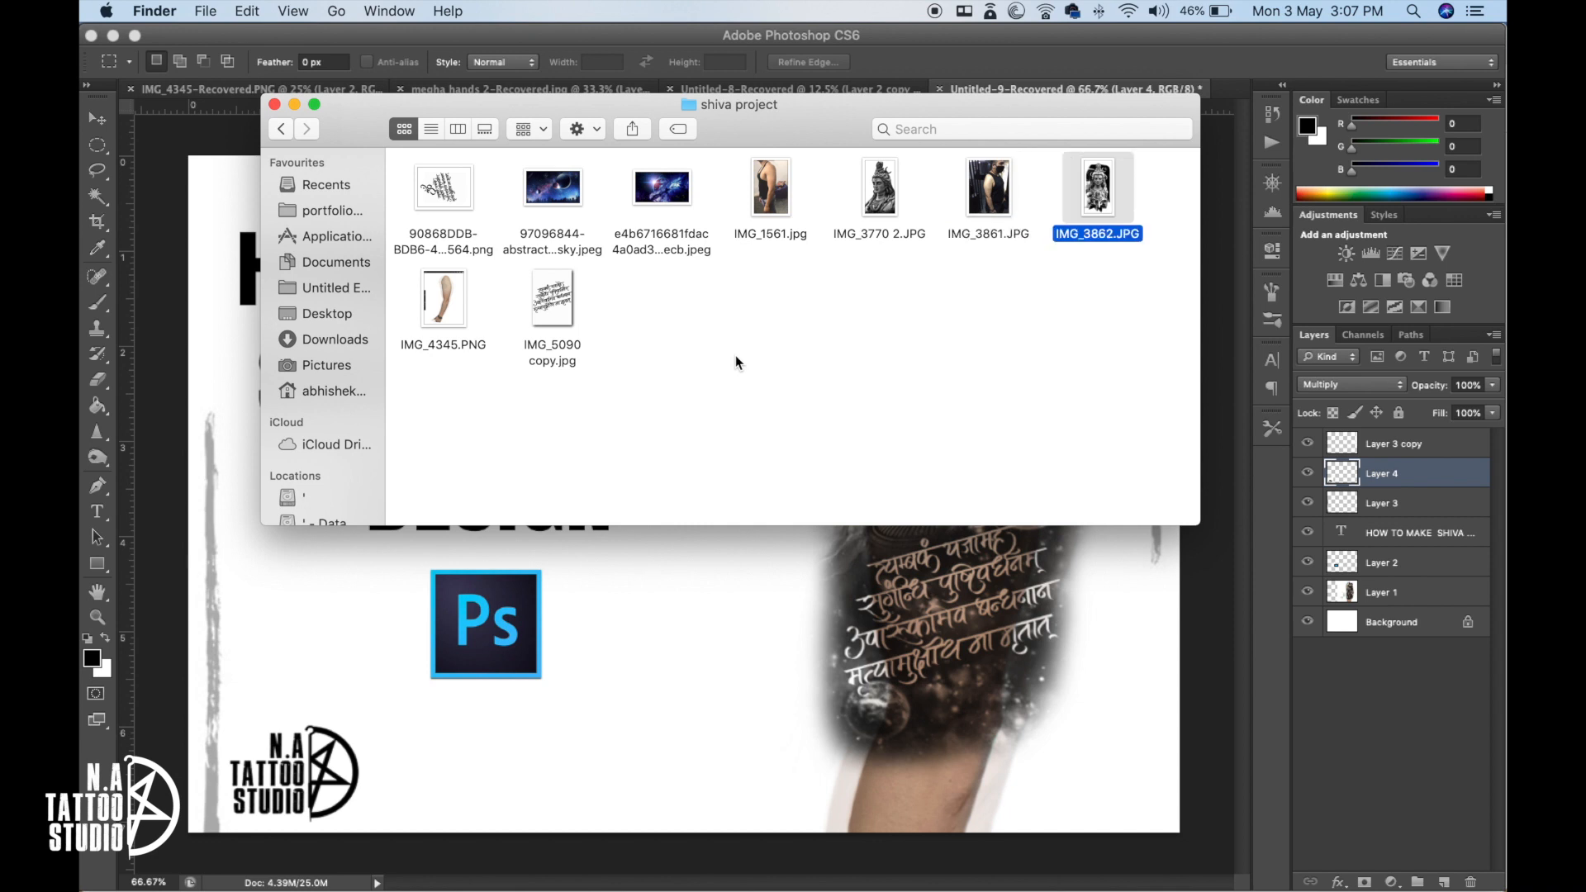
pyautogui.press('space')
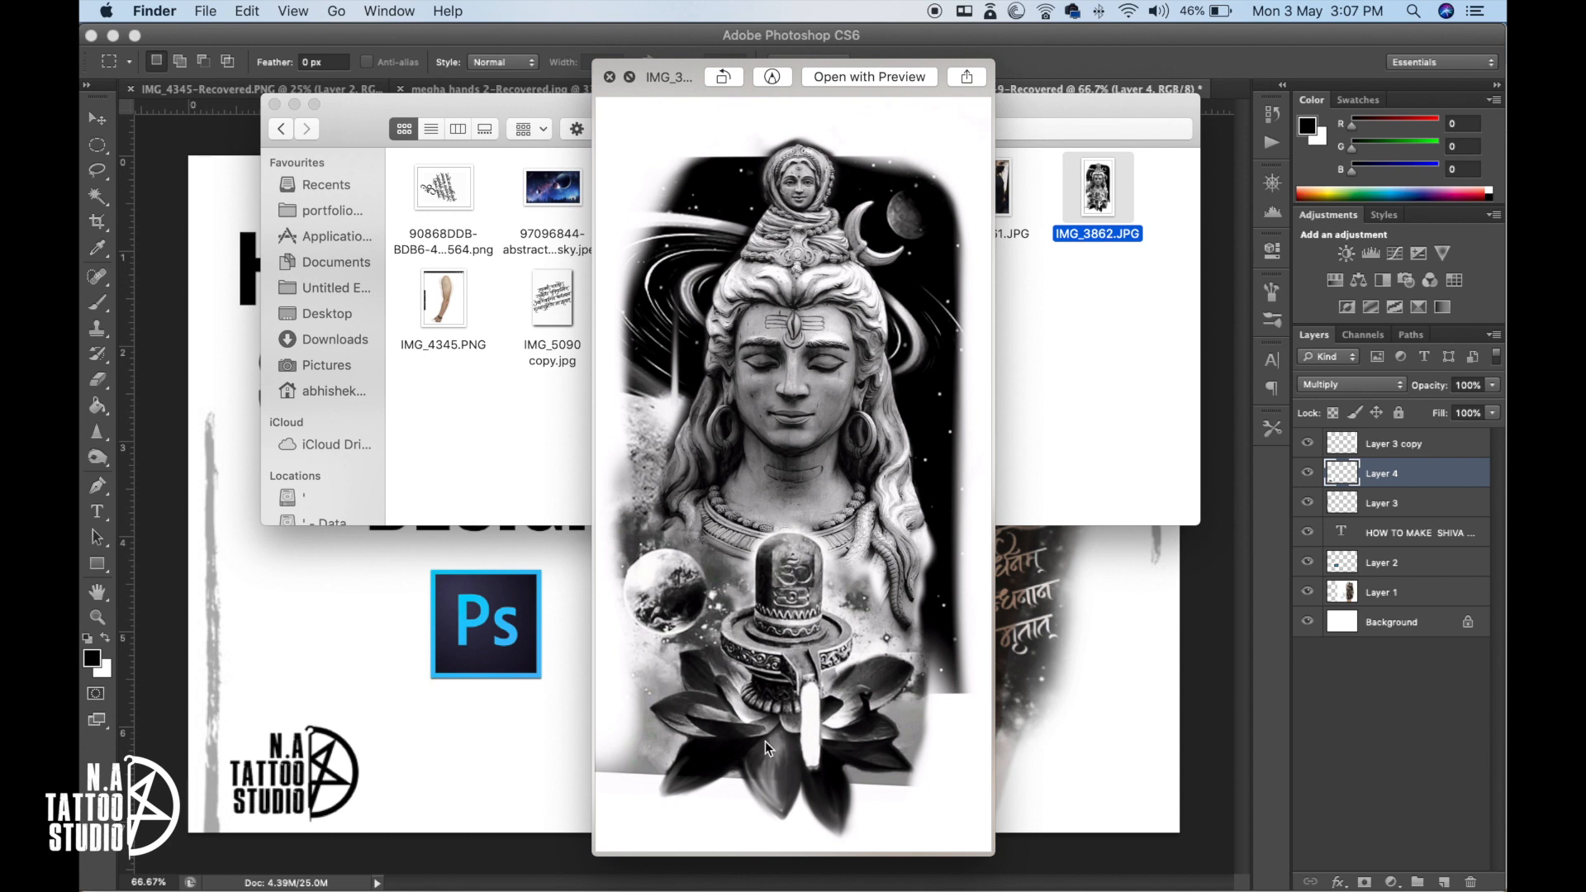
pyautogui.press('space')
pyautogui.click(884, 392)
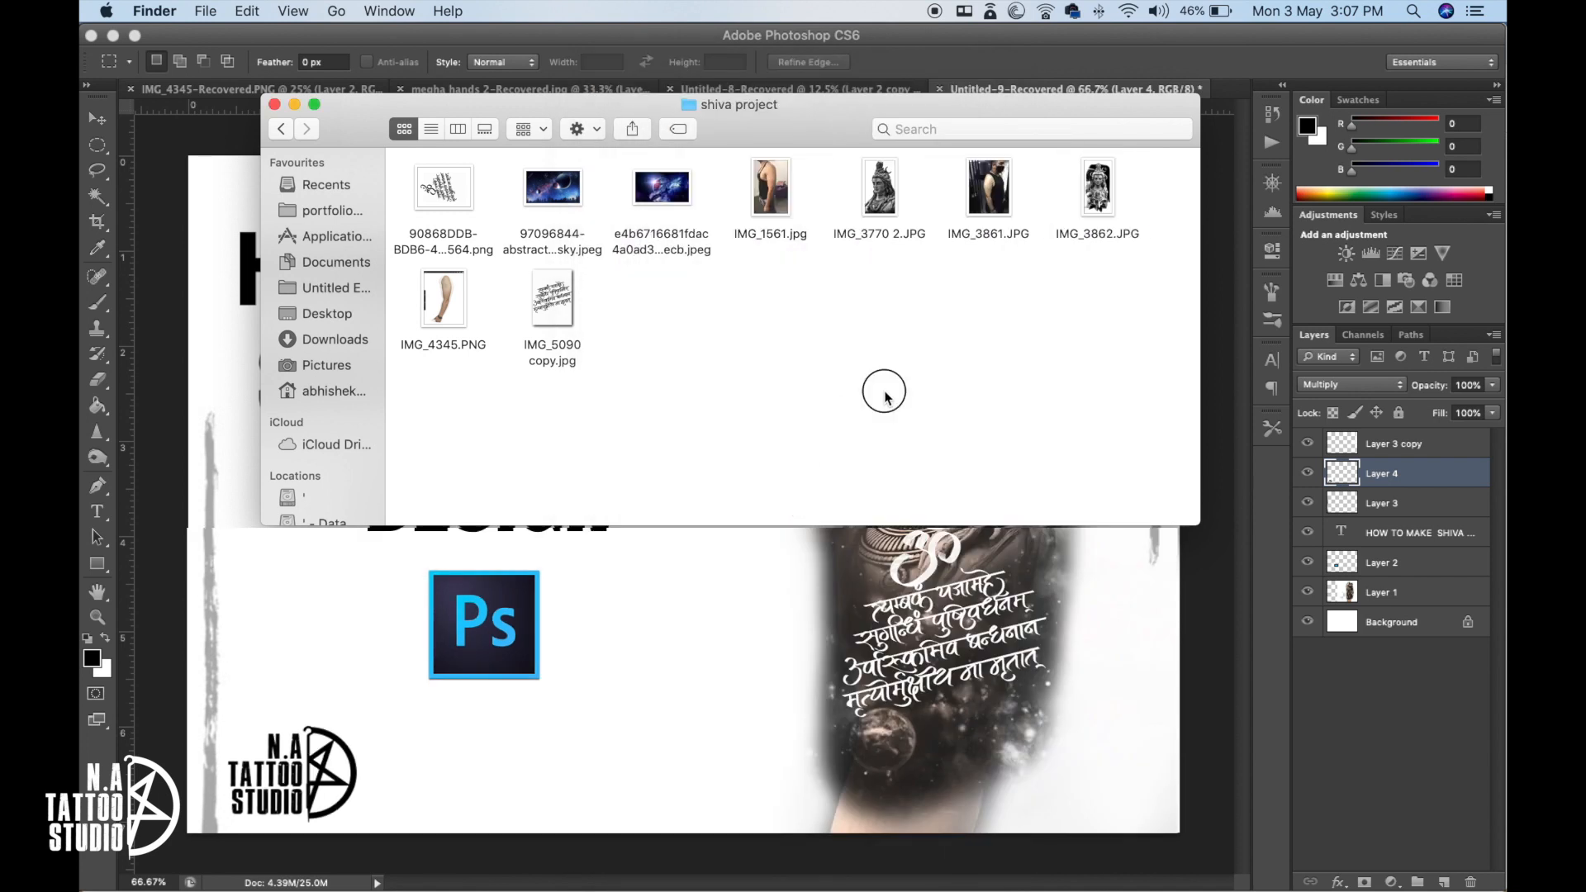
pyautogui.click(767, 228)
pyautogui.press('space')
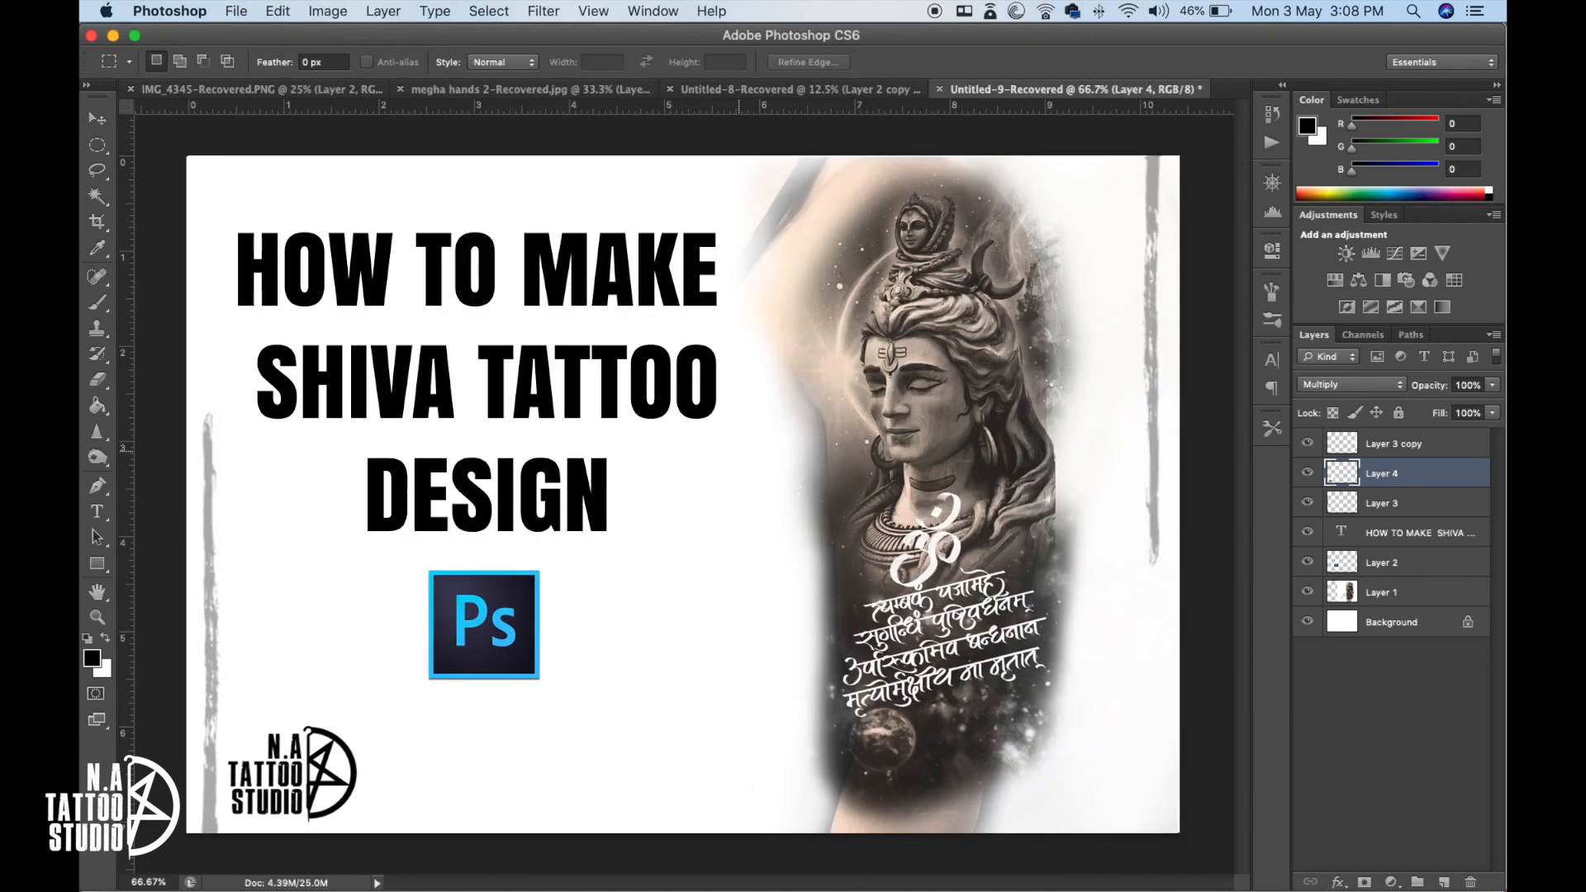
# - Create a new Photoshop document 12 inches wide and 15 inches high at 300 pixels/inch in RGB with a white background
pyautogui.press('super+n')
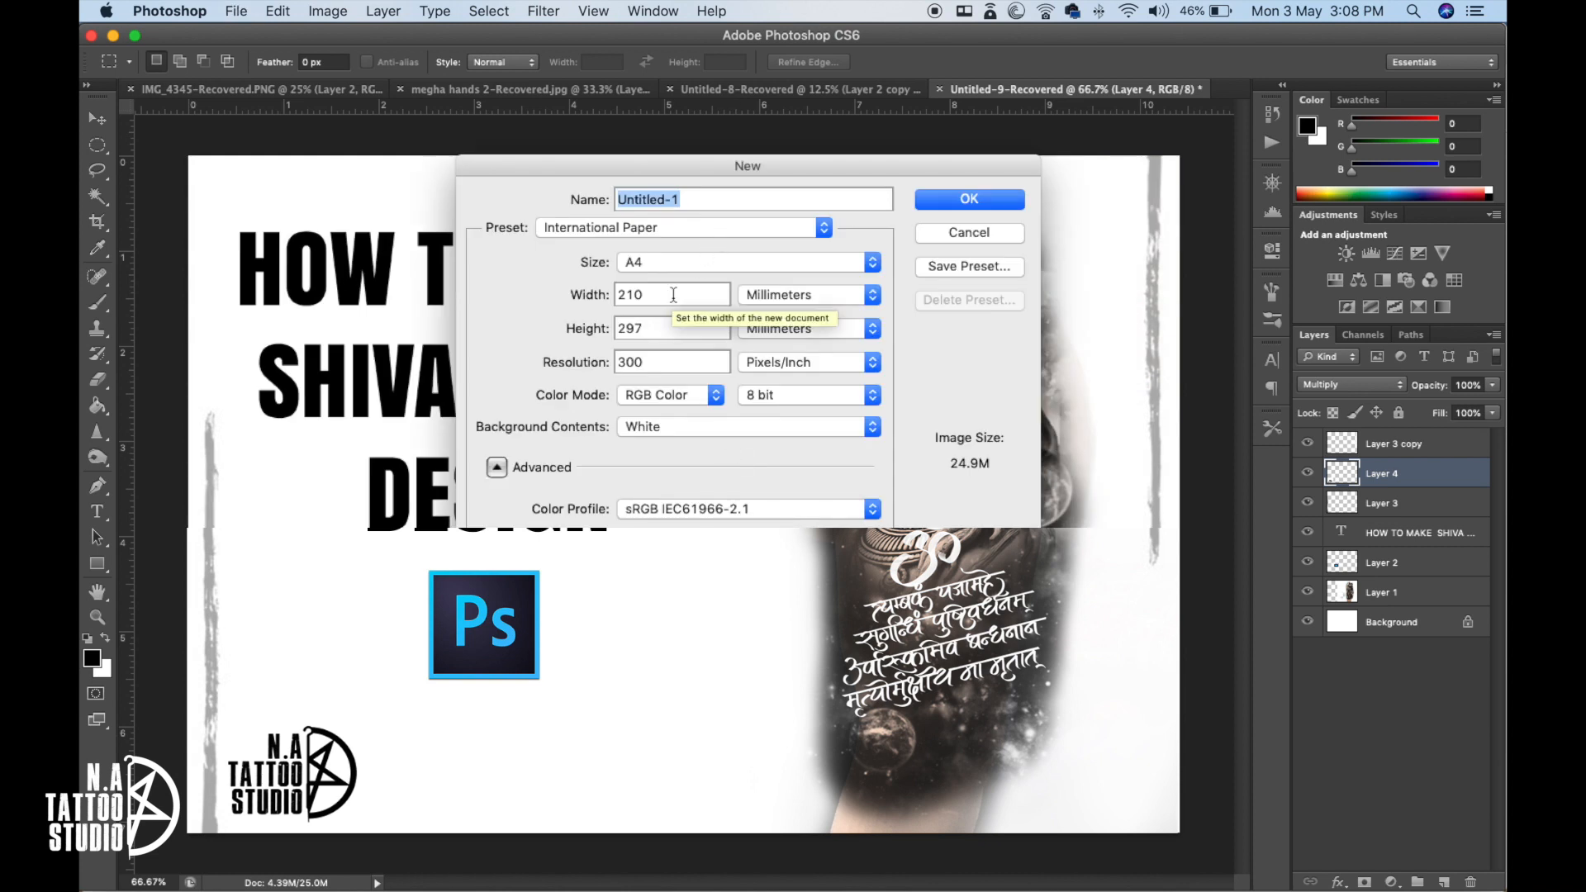
pyautogui.click(752, 291)
pyautogui.click(748, 257)
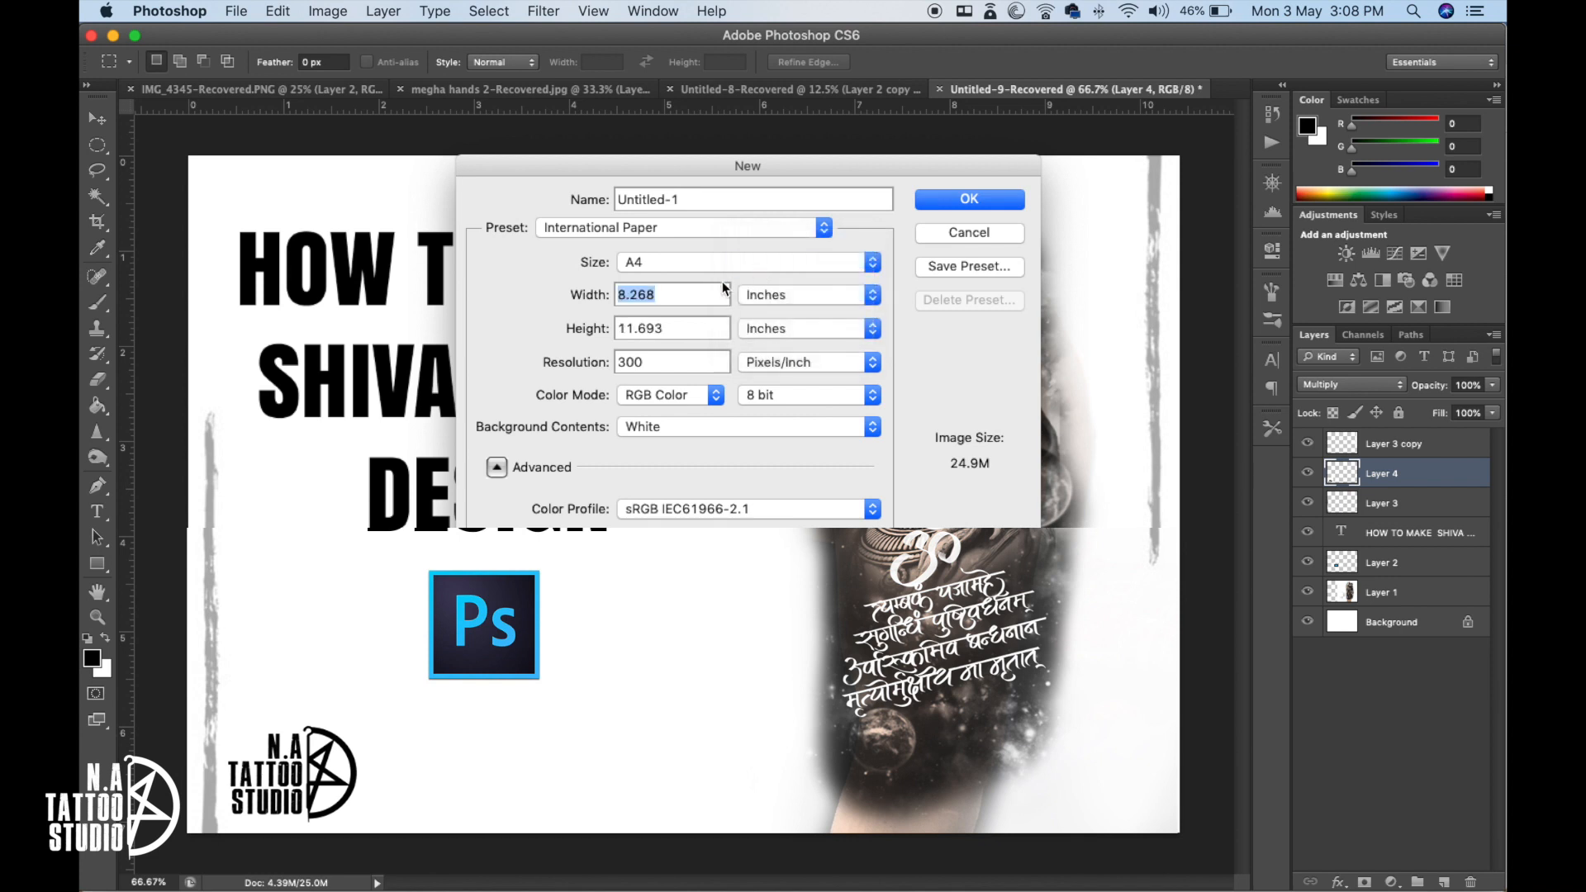
pyautogui.write('12')
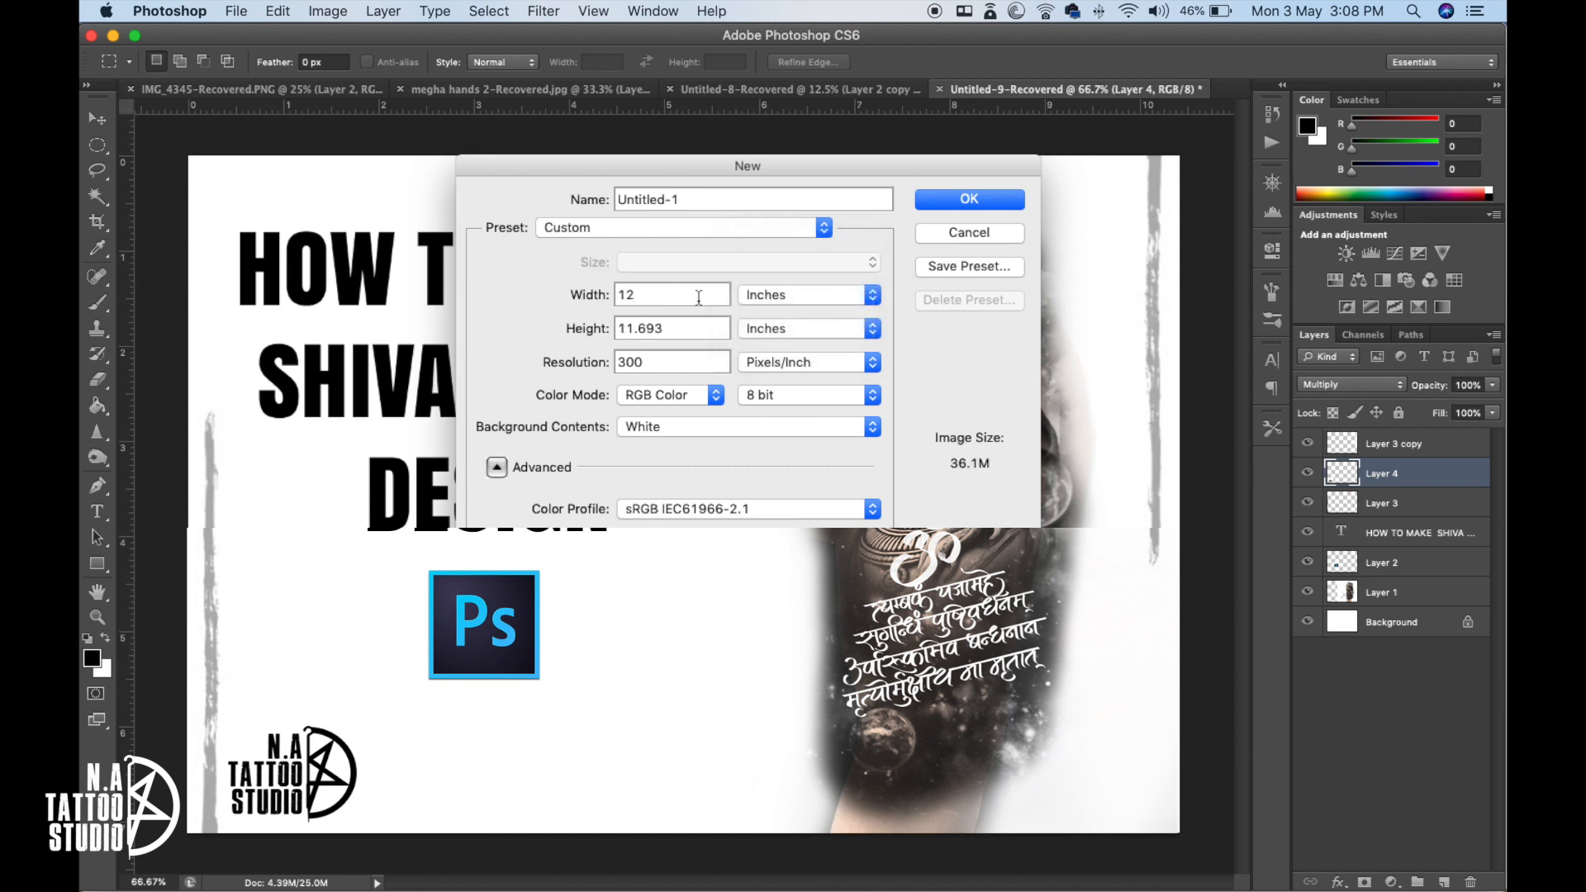
pyautogui.press('Tab')
pyautogui.write('15')
pyautogui.click(953, 199)
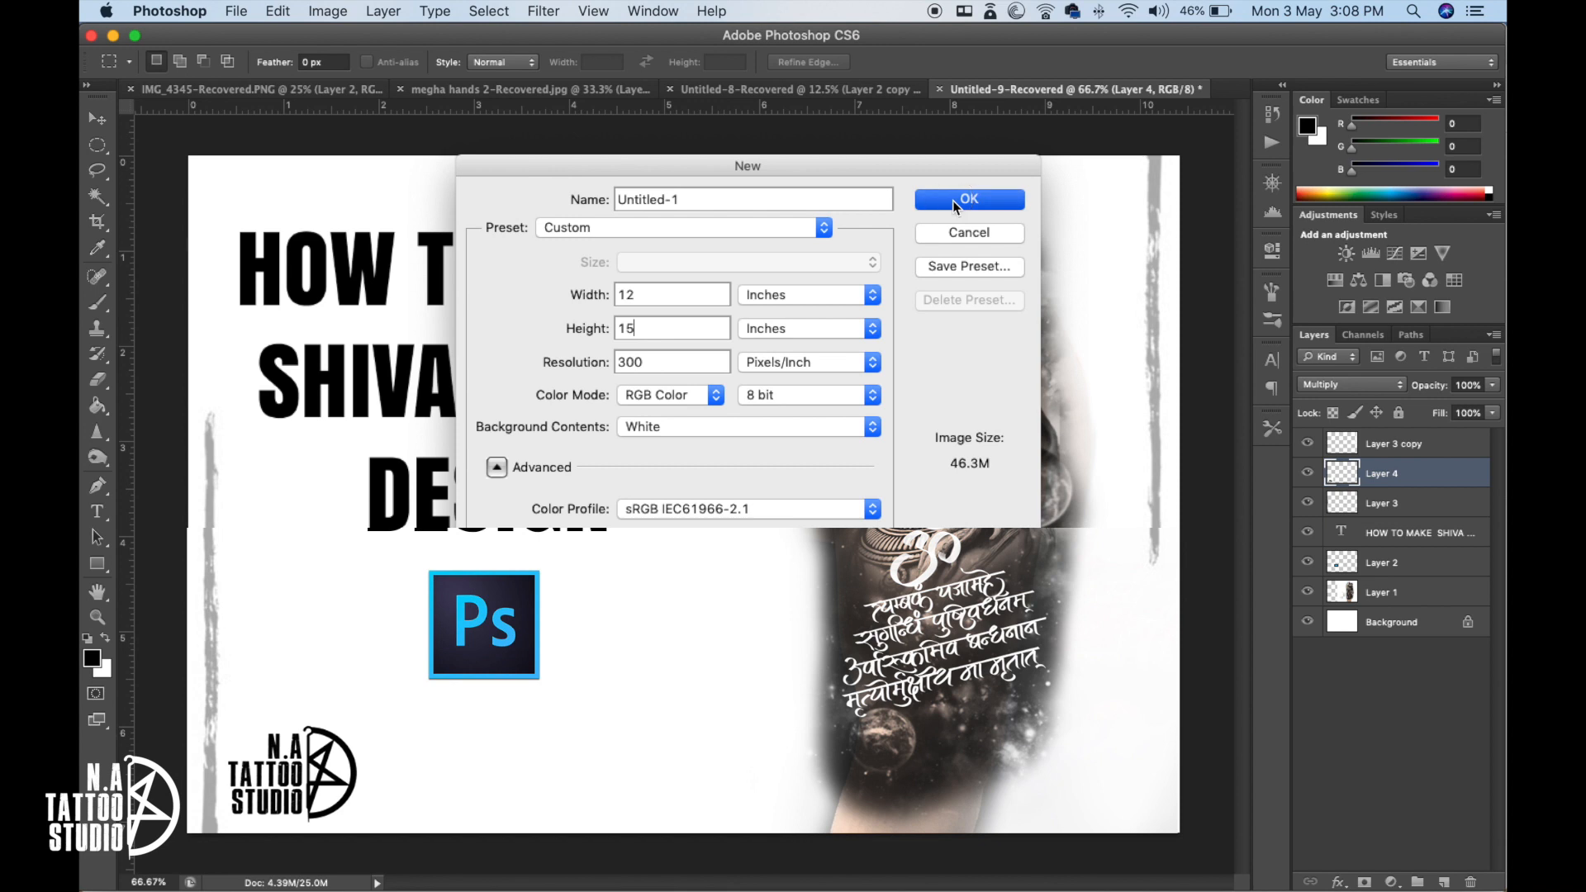
pyautogui.scroll(-3, 753, 310)
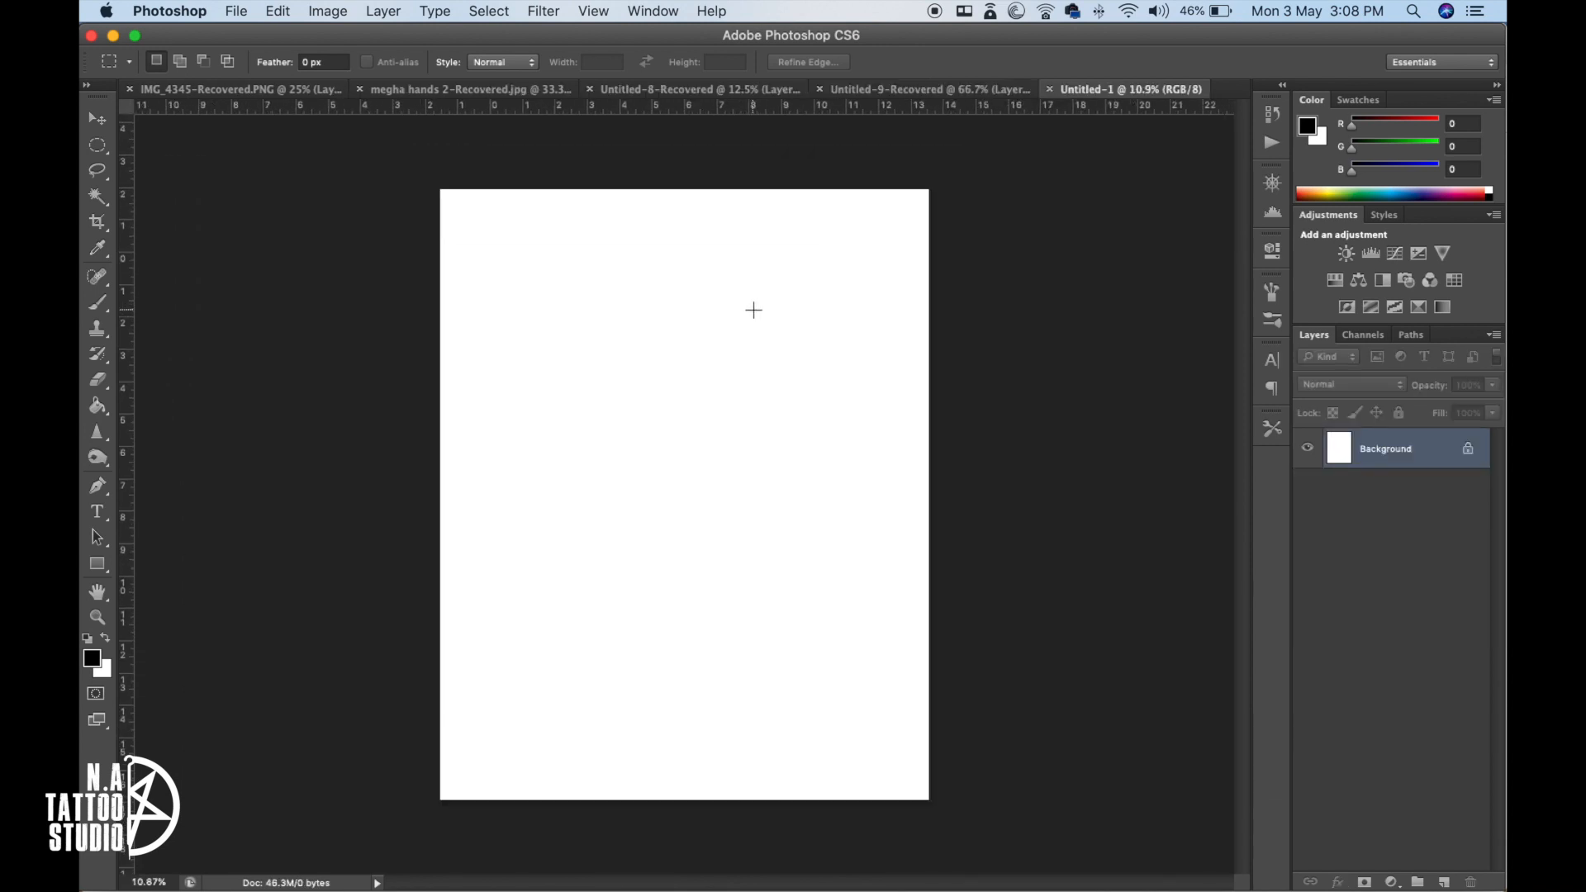
pyautogui.scroll(4, 753, 310)
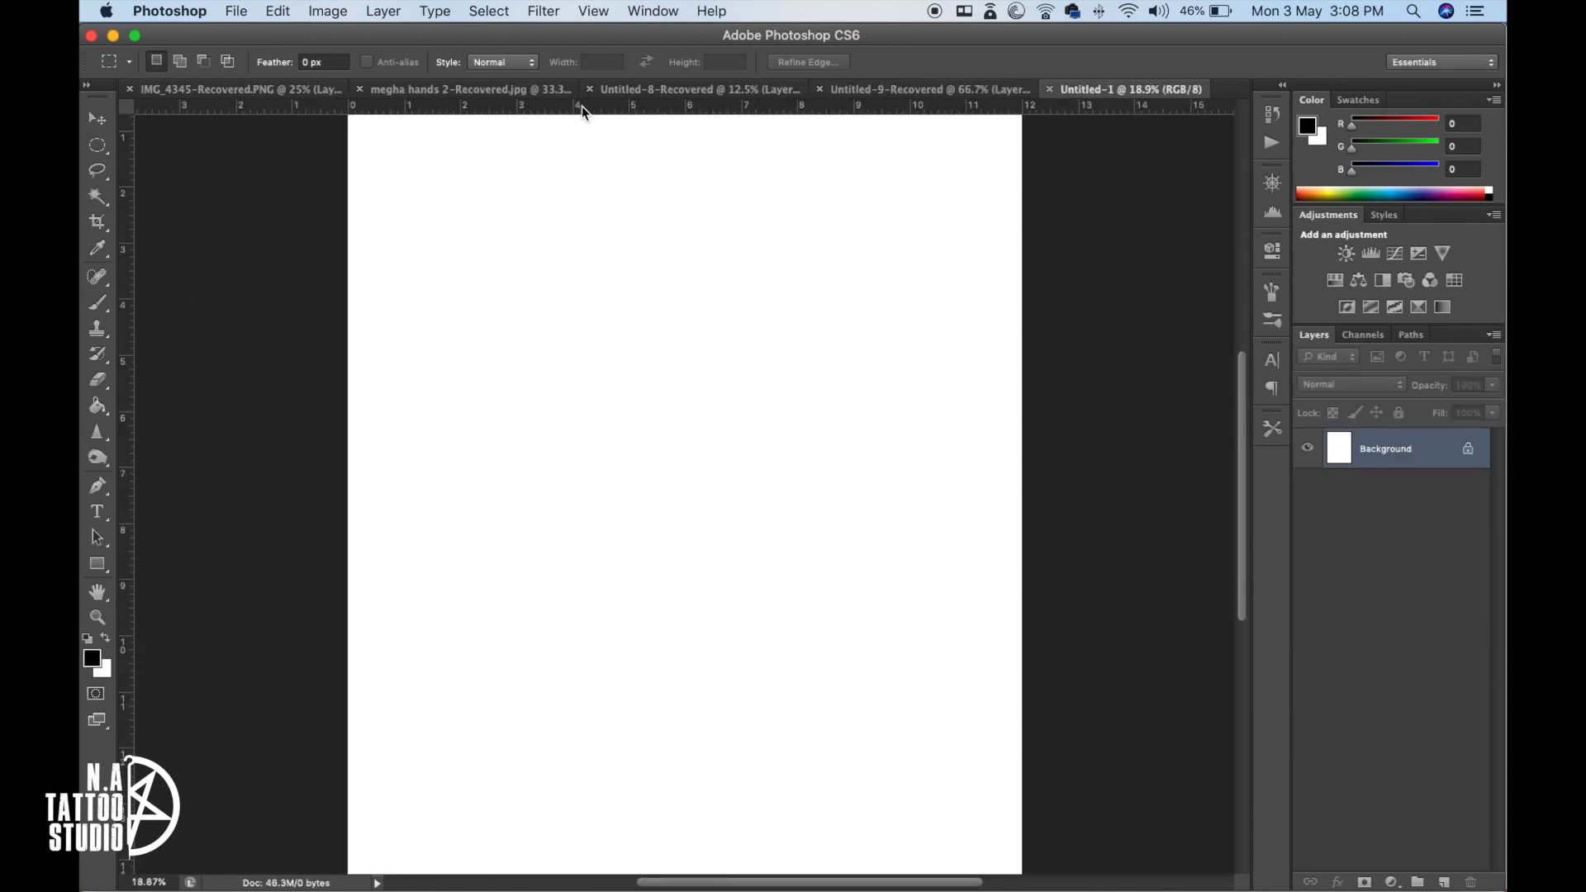
pyautogui.scroll(-2, 1024, 109)
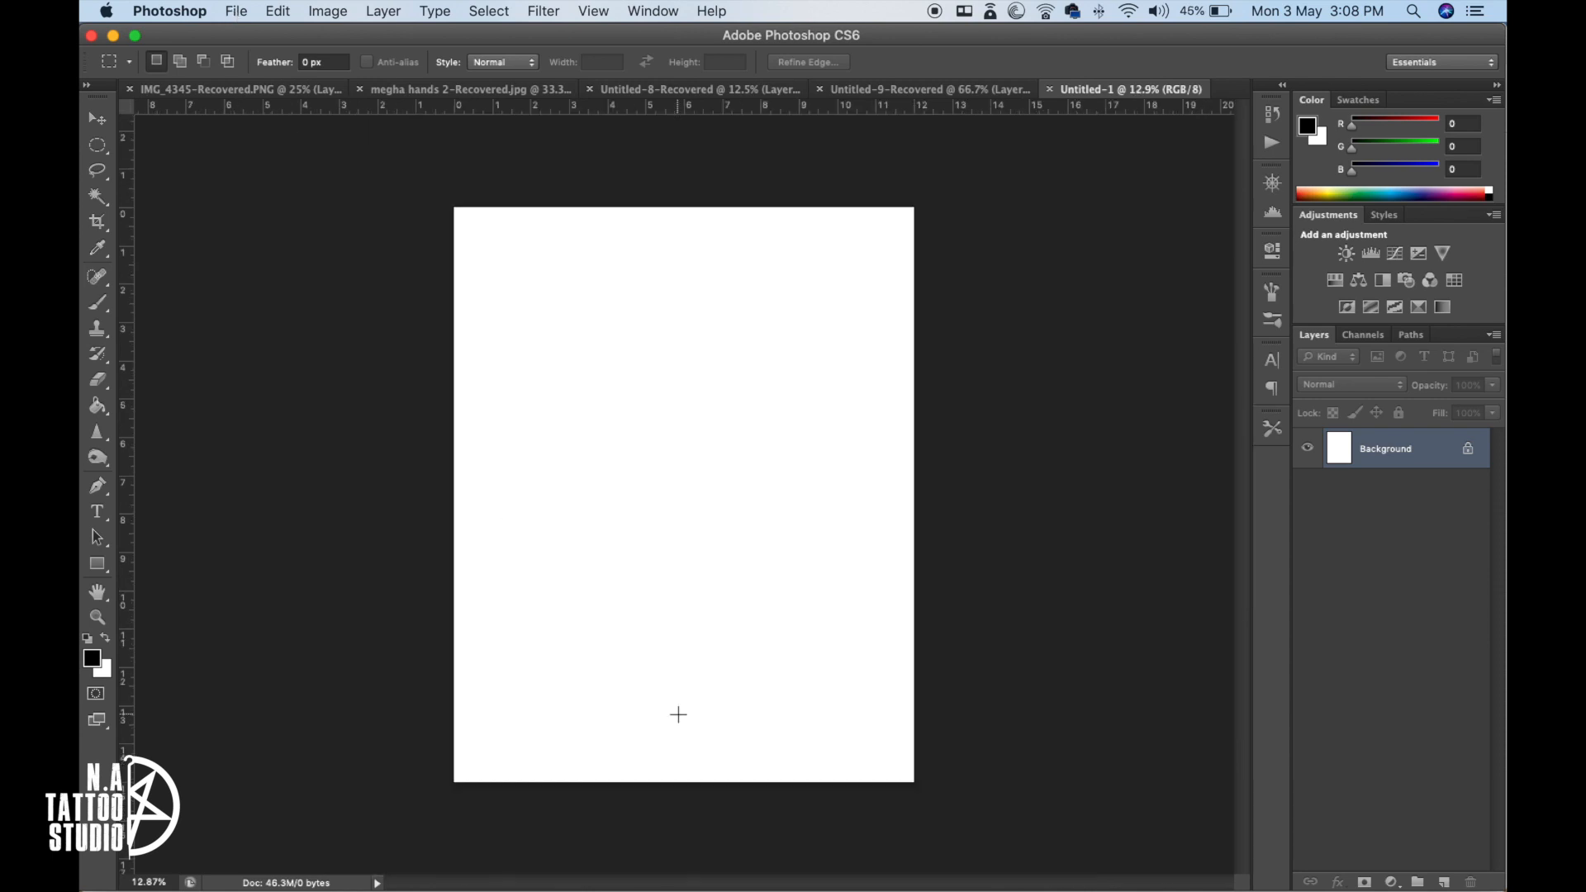
# - Open the arm photo IMG_1561.jpg from the shiva project folder on the Desktop
pyautogui.click(233, 12)
pyautogui.click(255, 55)
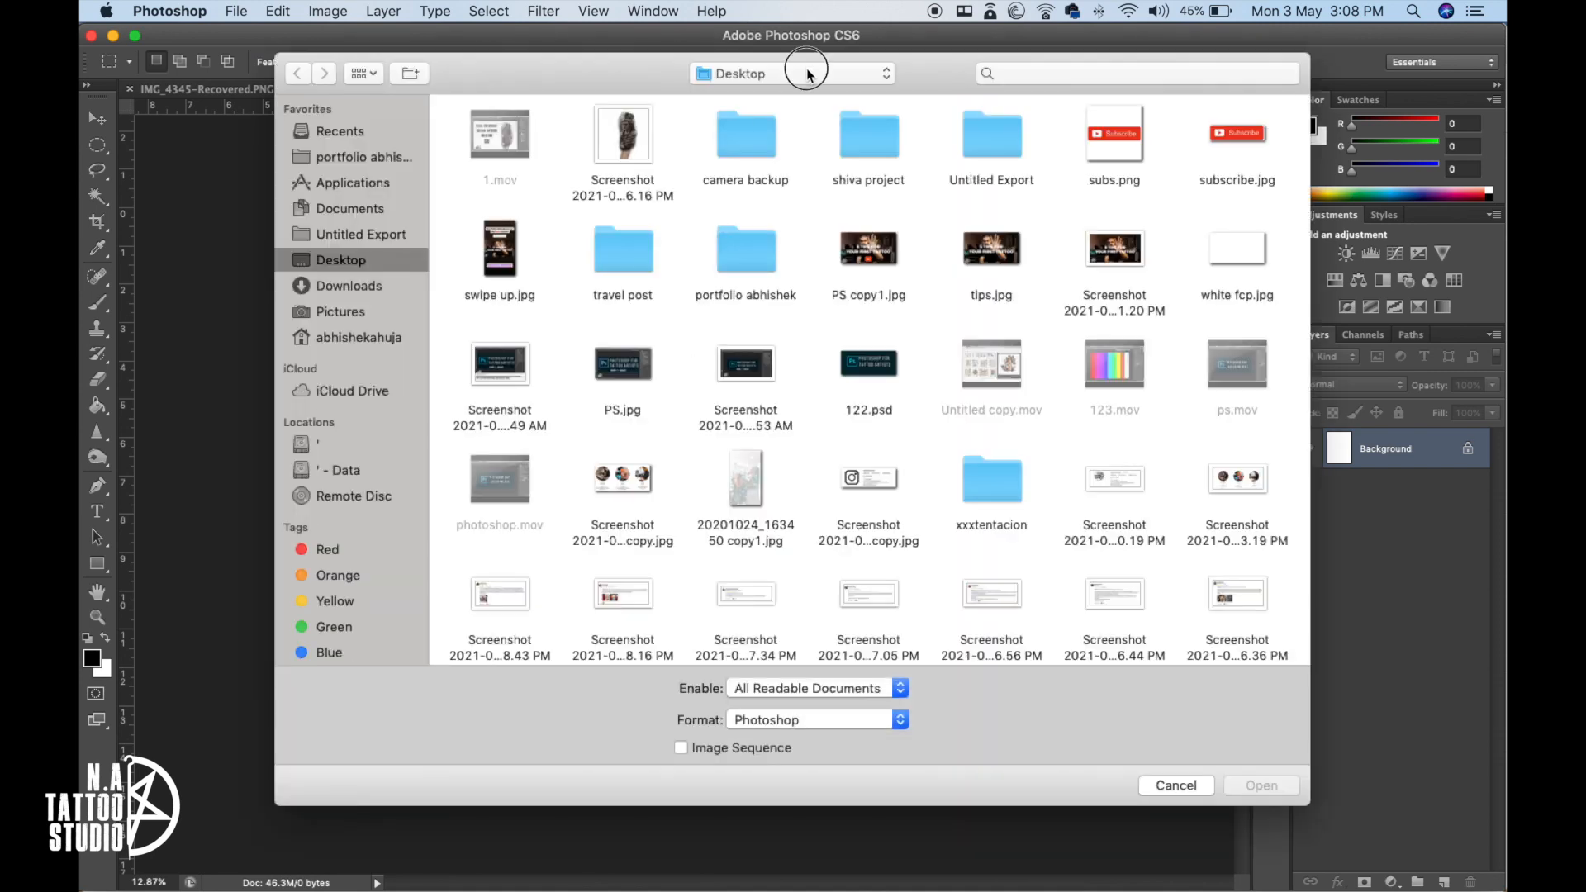
pyautogui.click(807, 74)
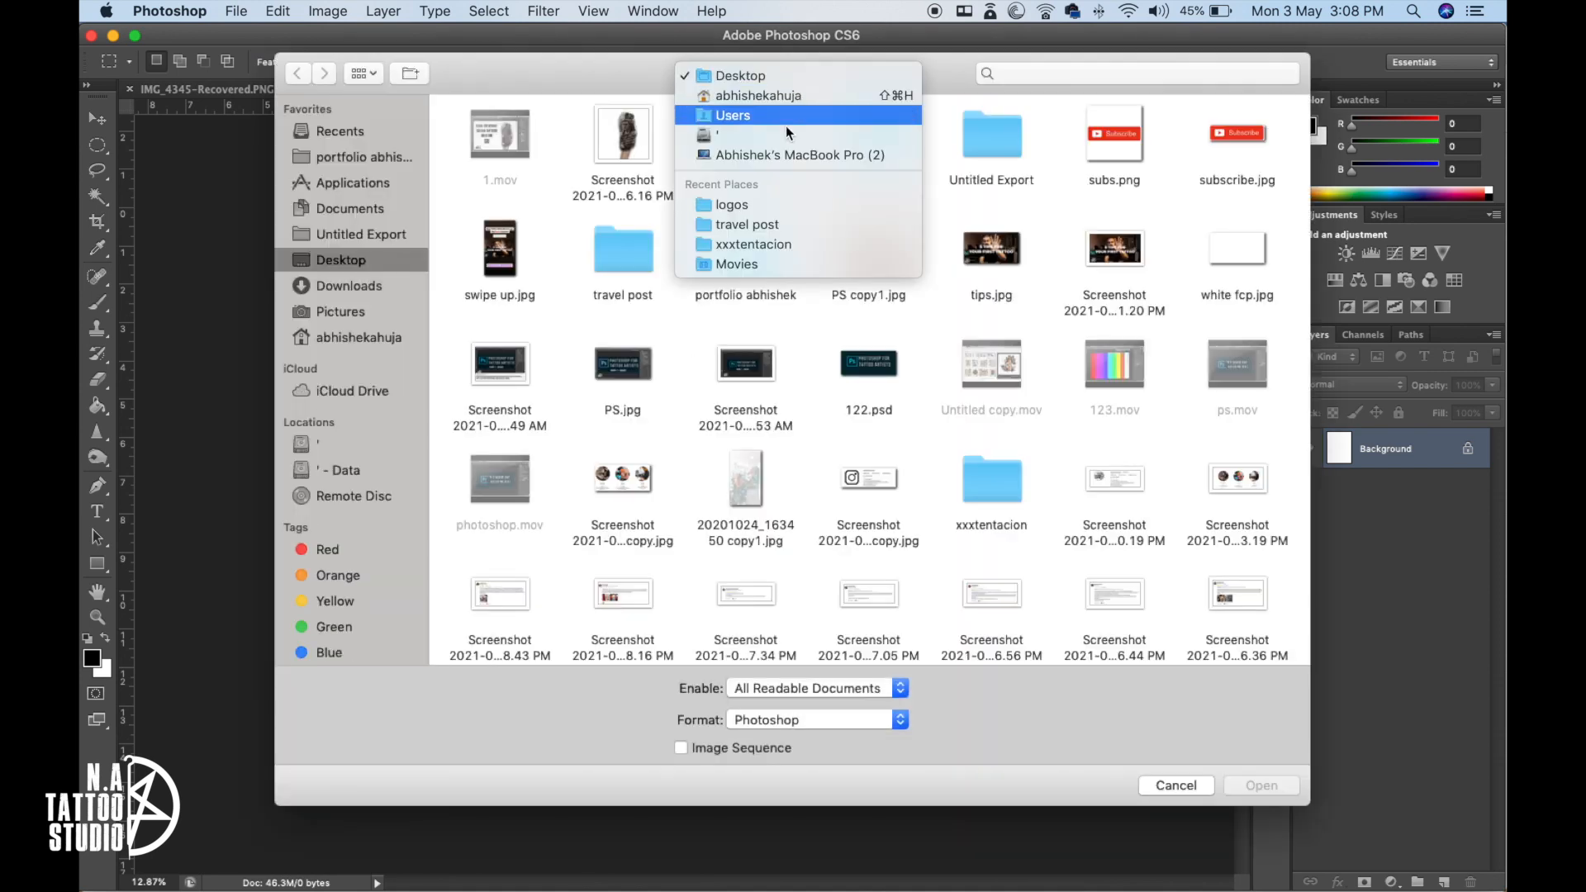
pyautogui.click(676, 177)
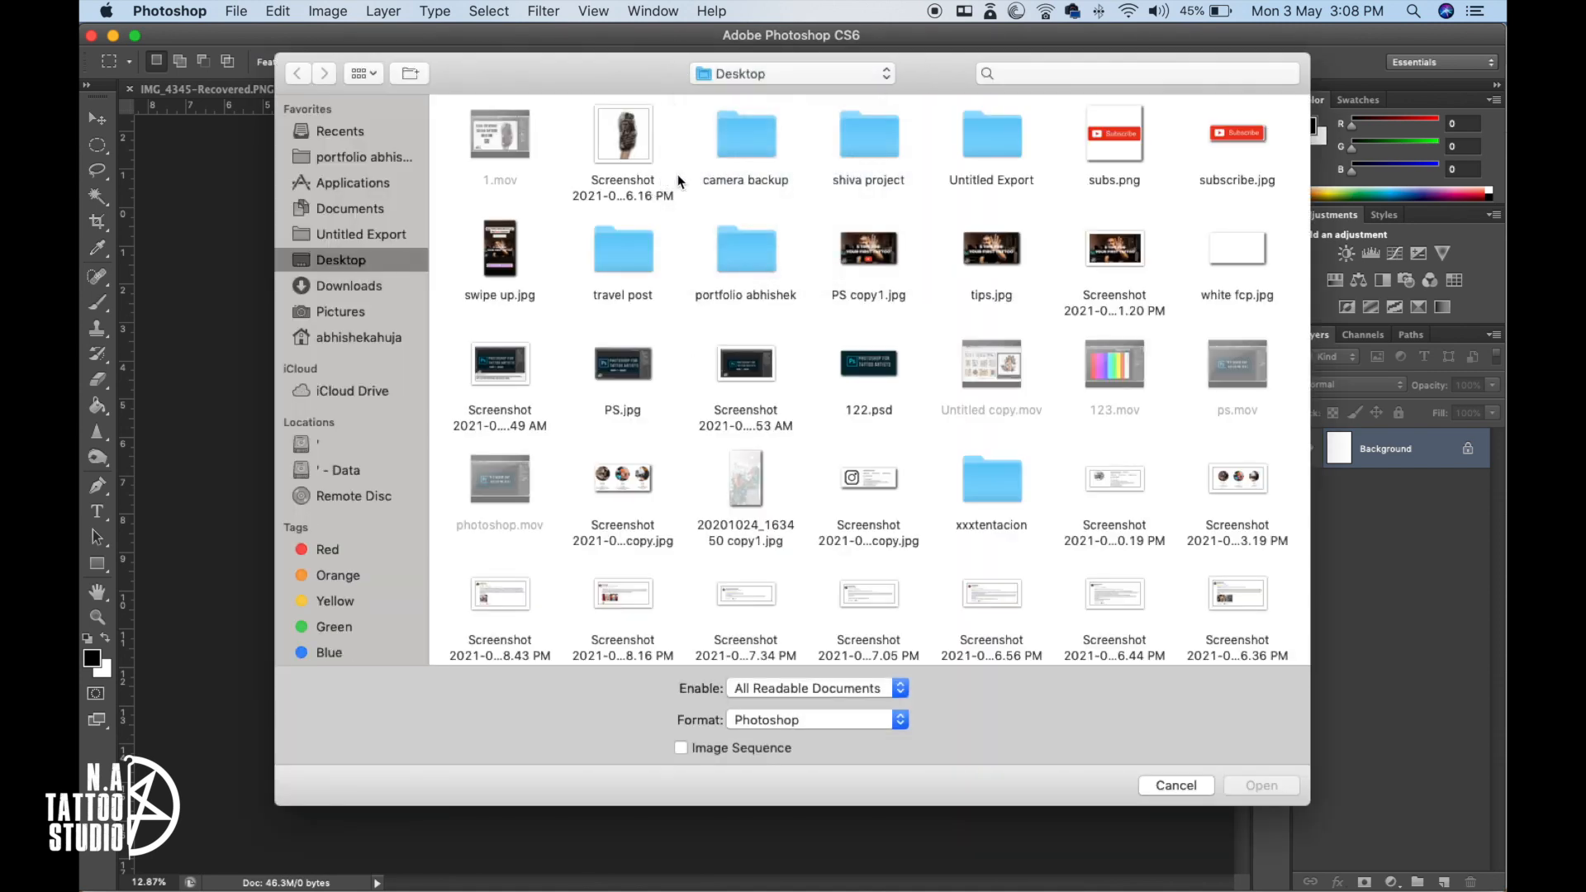
pyautogui.doubleClick(869, 149)
pyautogui.click(515, 147)
pyautogui.press('space')
pyautogui.press('space')
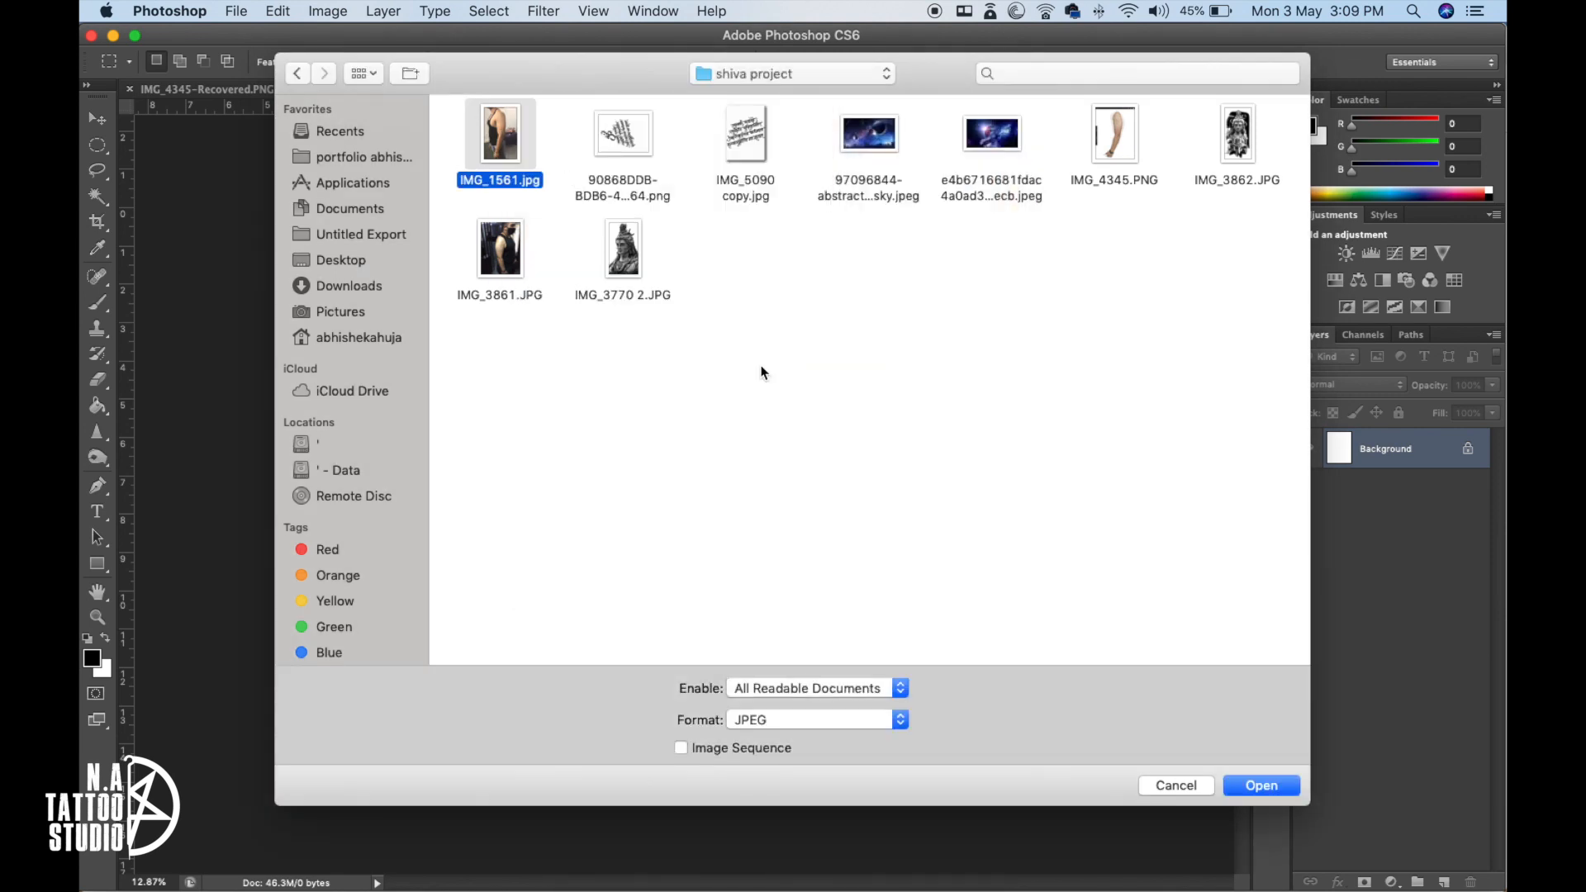
pyautogui.press('Return')
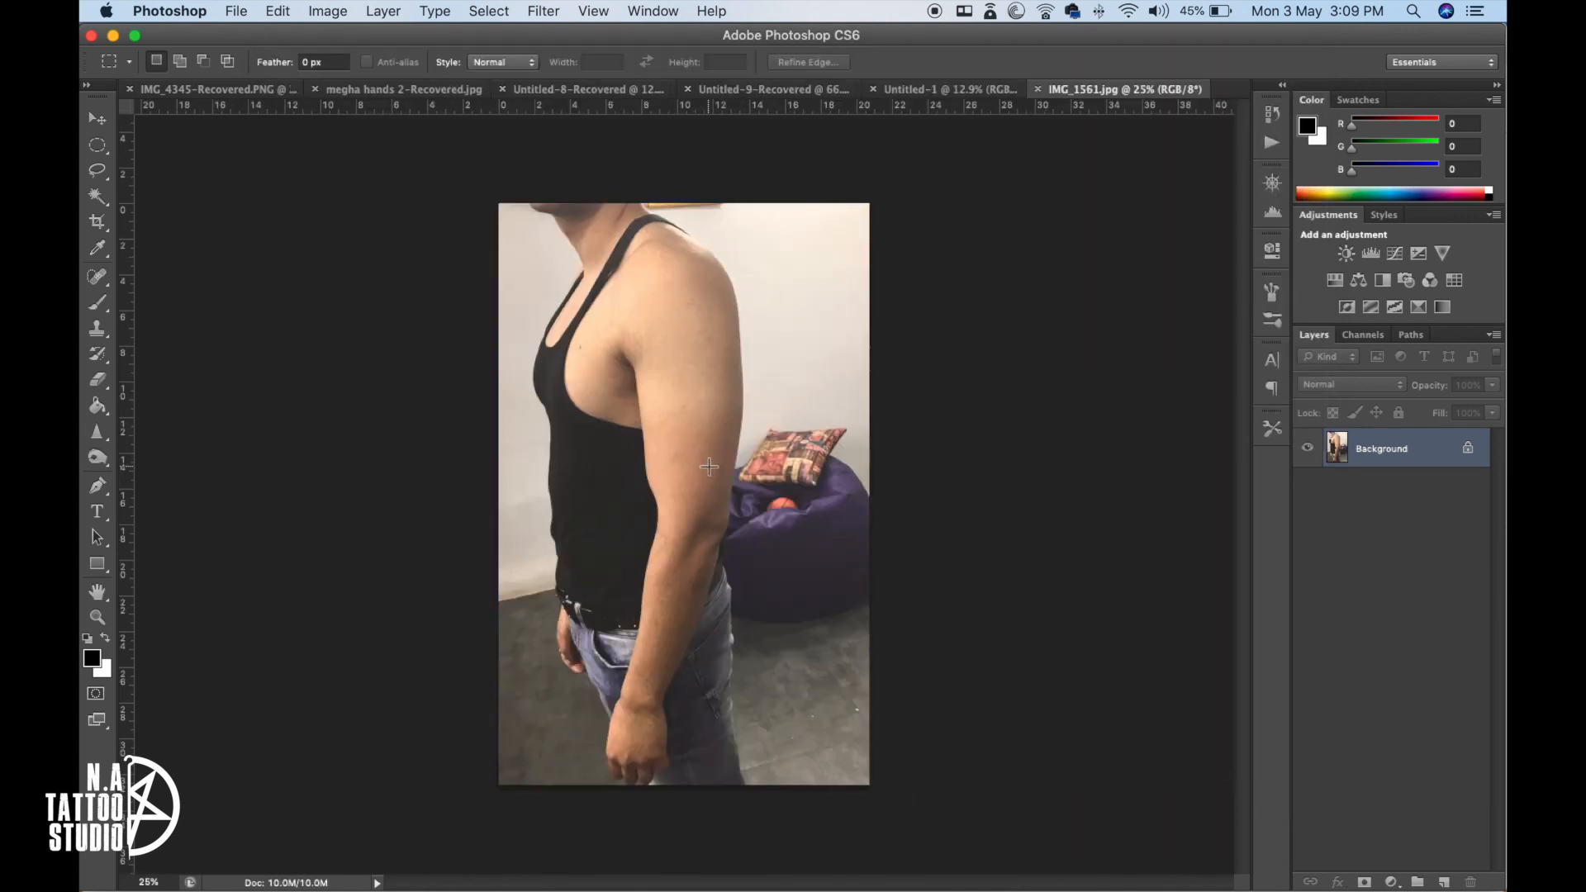
# - Enlarge the whole photo, tilt it slightly clockwise and reposition it so the upper arm fills the canvas, and deselect it
pyautogui.press('v')
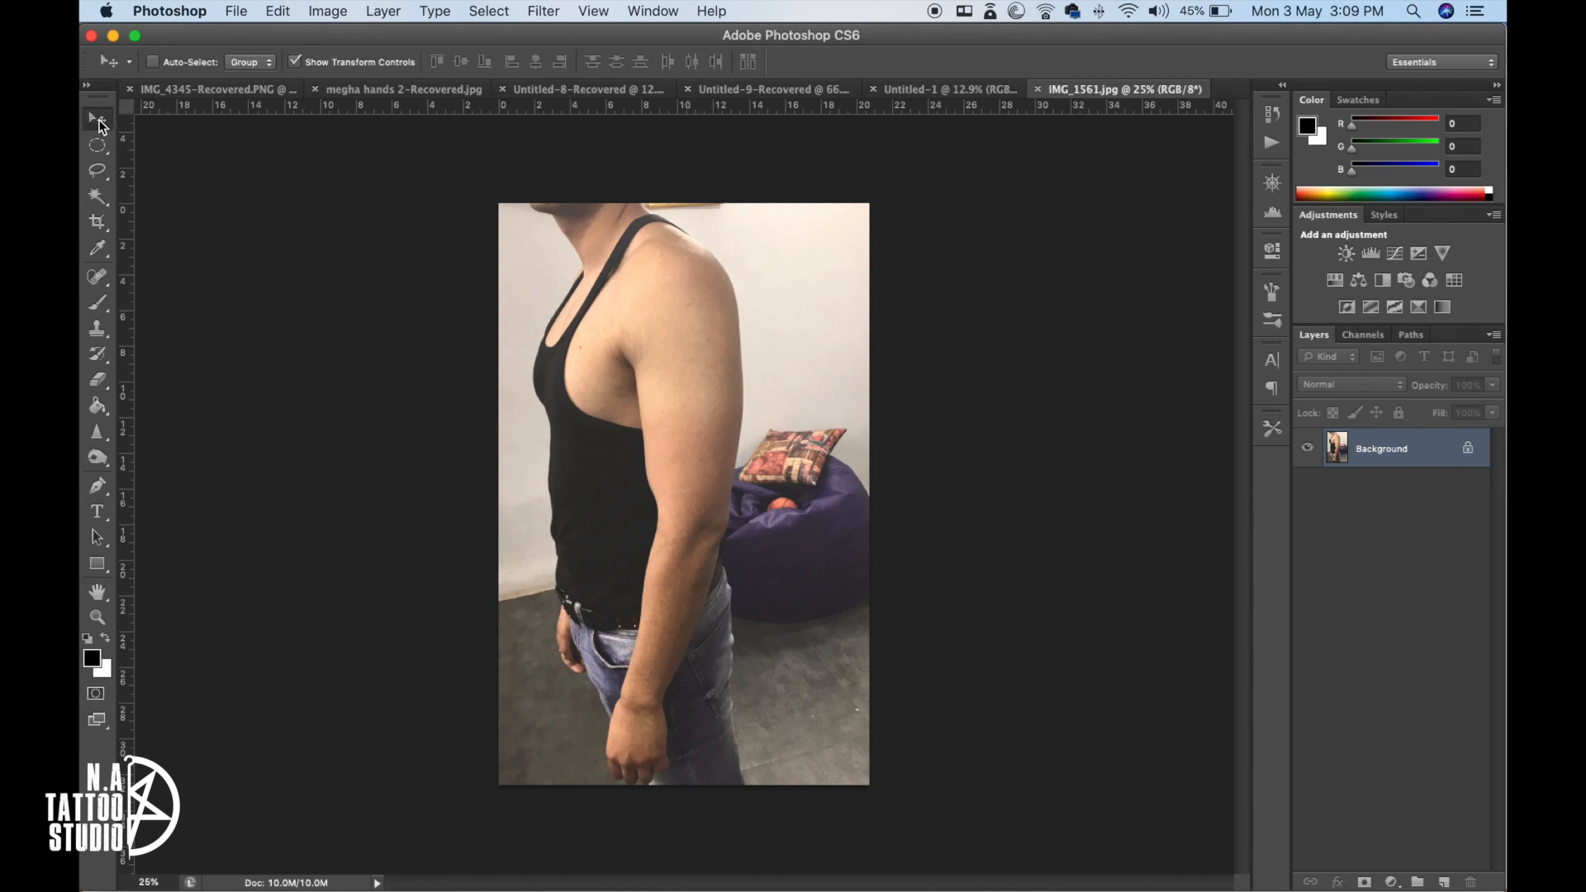
pyautogui.press('super+a')
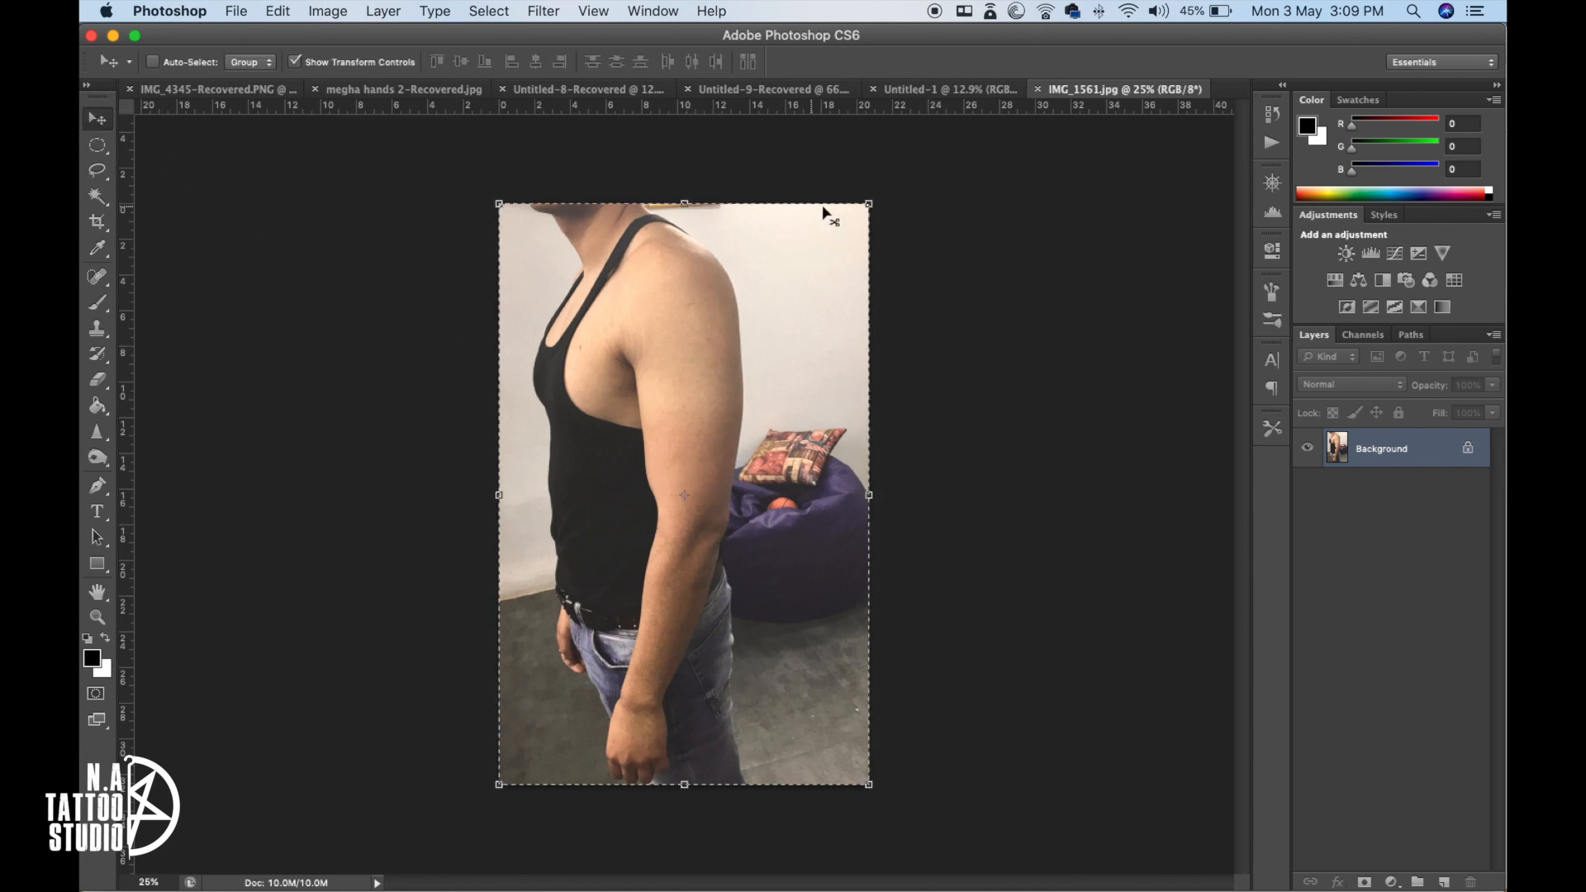
pyautogui.click(869, 204)
pyautogui.moveTo(869, 204); pyautogui.dragTo(992, 100)
pyautogui.moveTo(798, 257); pyautogui.dragTo(791, 373)
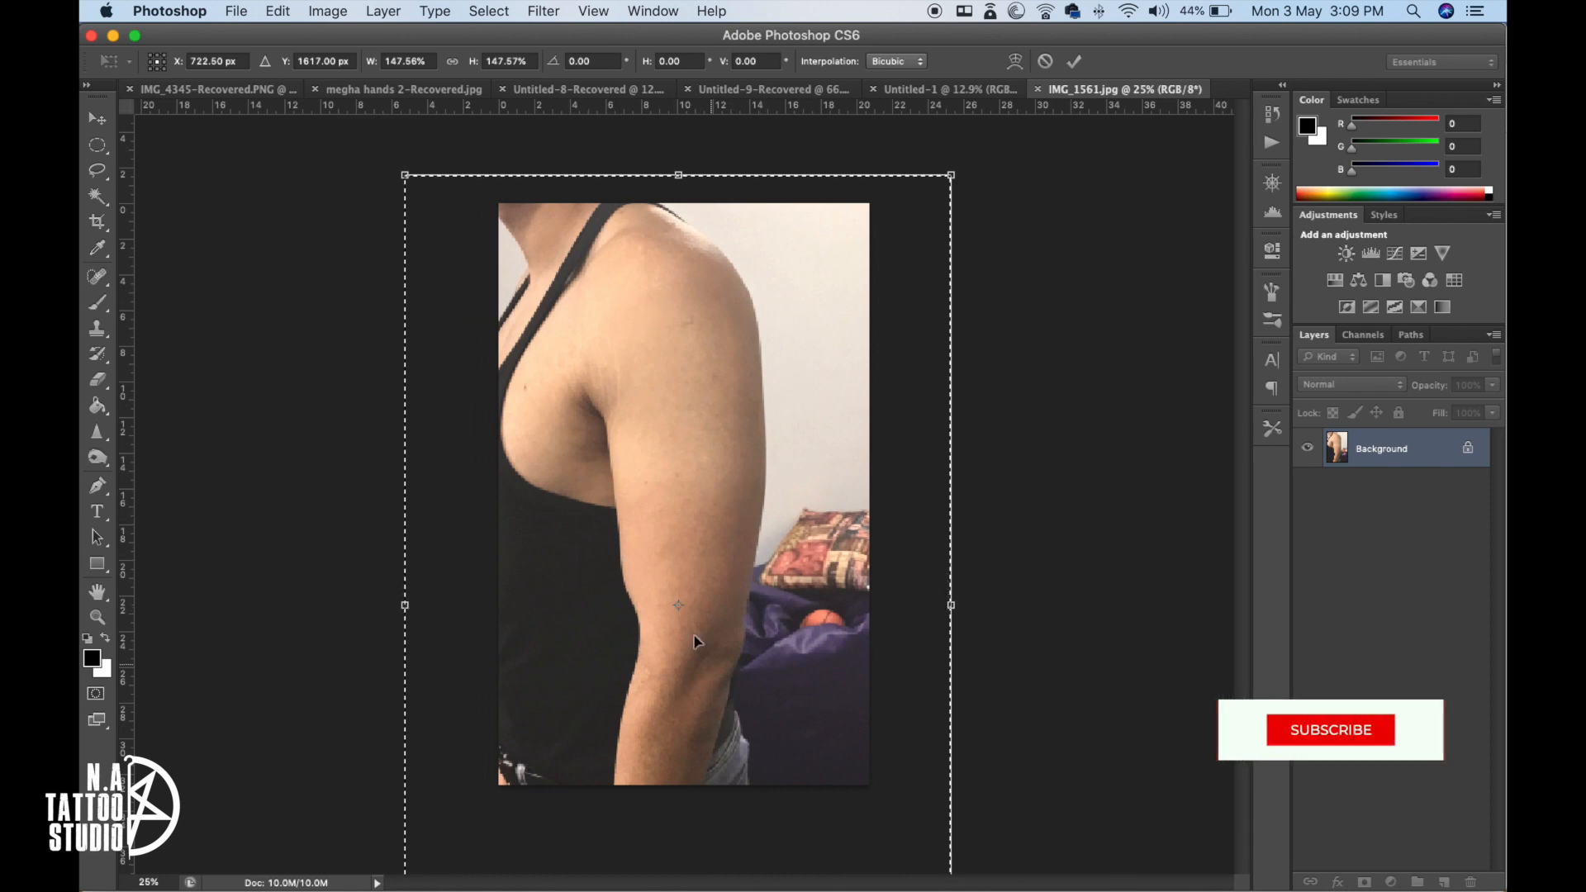
pyautogui.moveTo(981, 166); pyautogui.dragTo(1008, 137)
pyautogui.moveTo(818, 308); pyautogui.dragTo(765, 350)
pyautogui.press('Return')
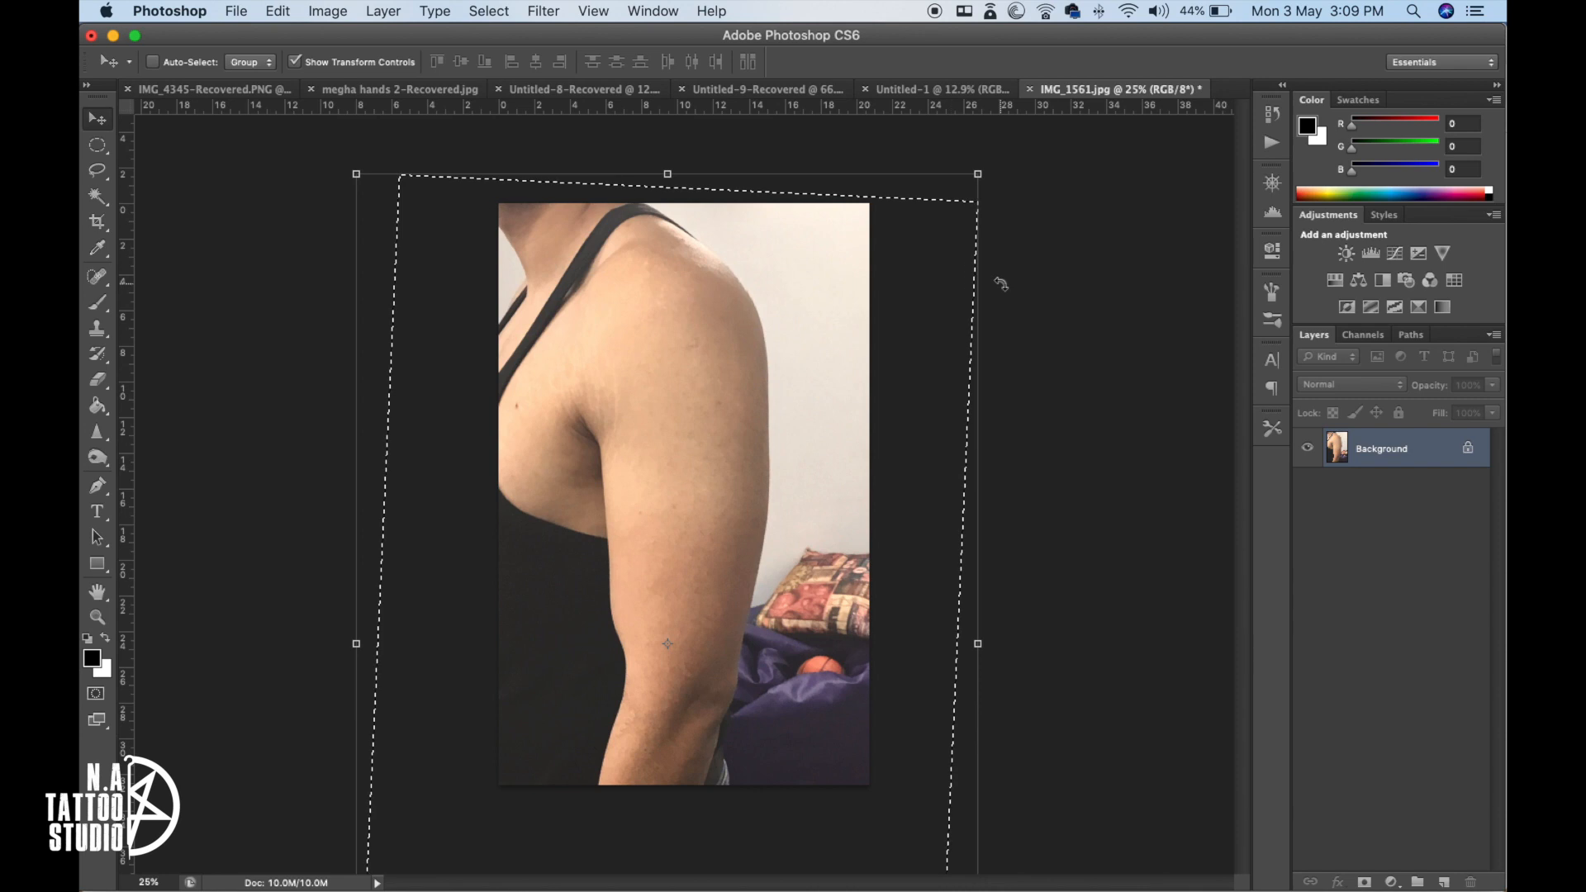
pyautogui.press('m')
pyautogui.press('super+d')
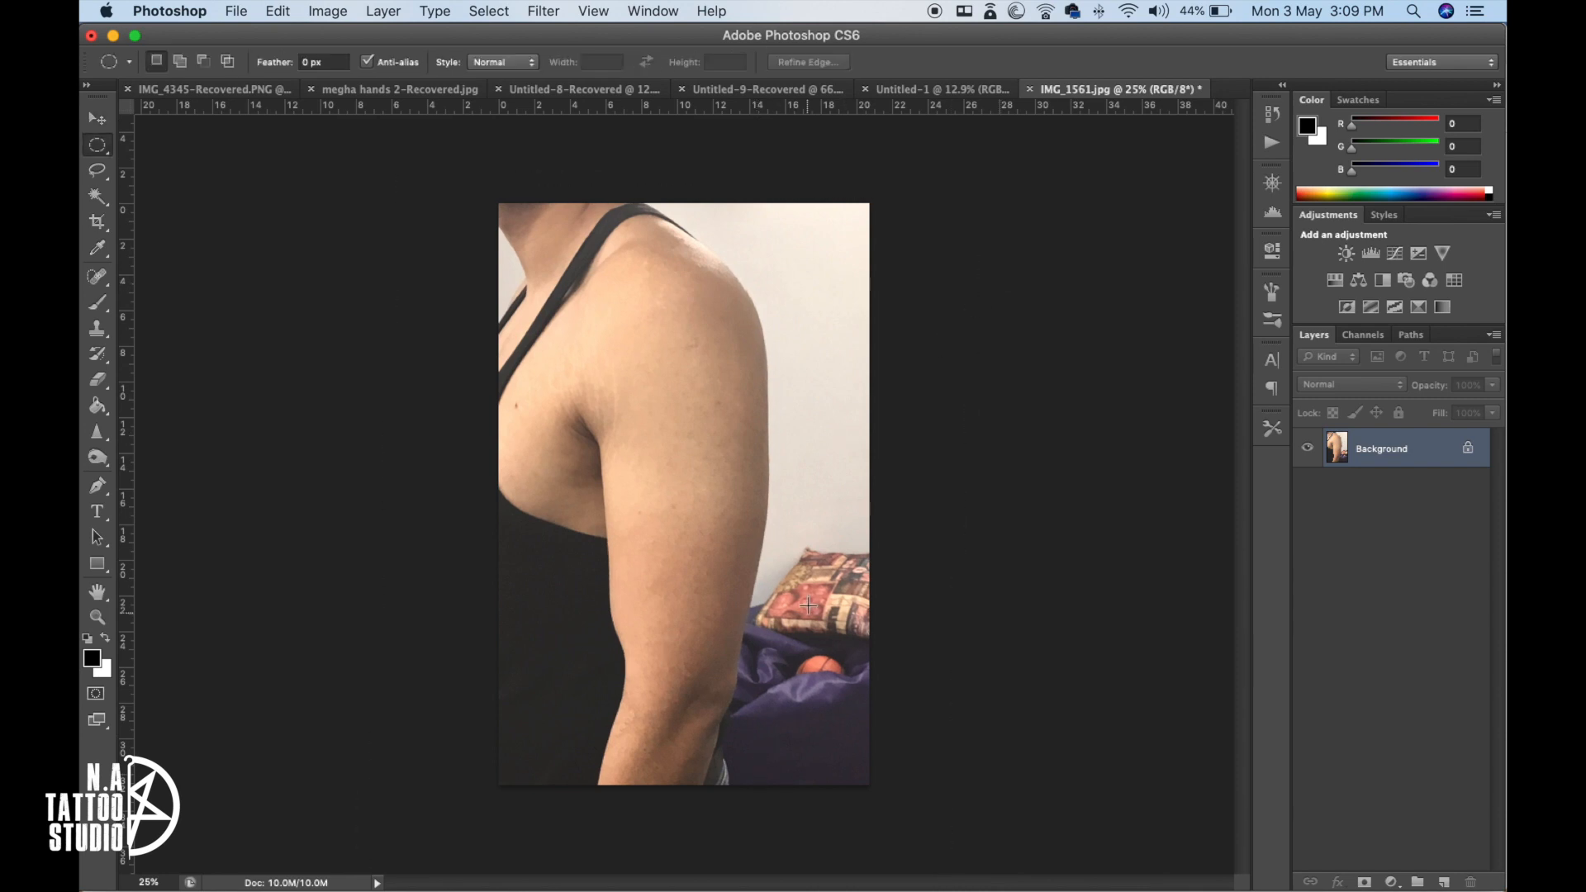
# - Set up the Eraser with a soft round brush of 447 px, 0% hardness and 71% opacity
pyautogui.press('e')
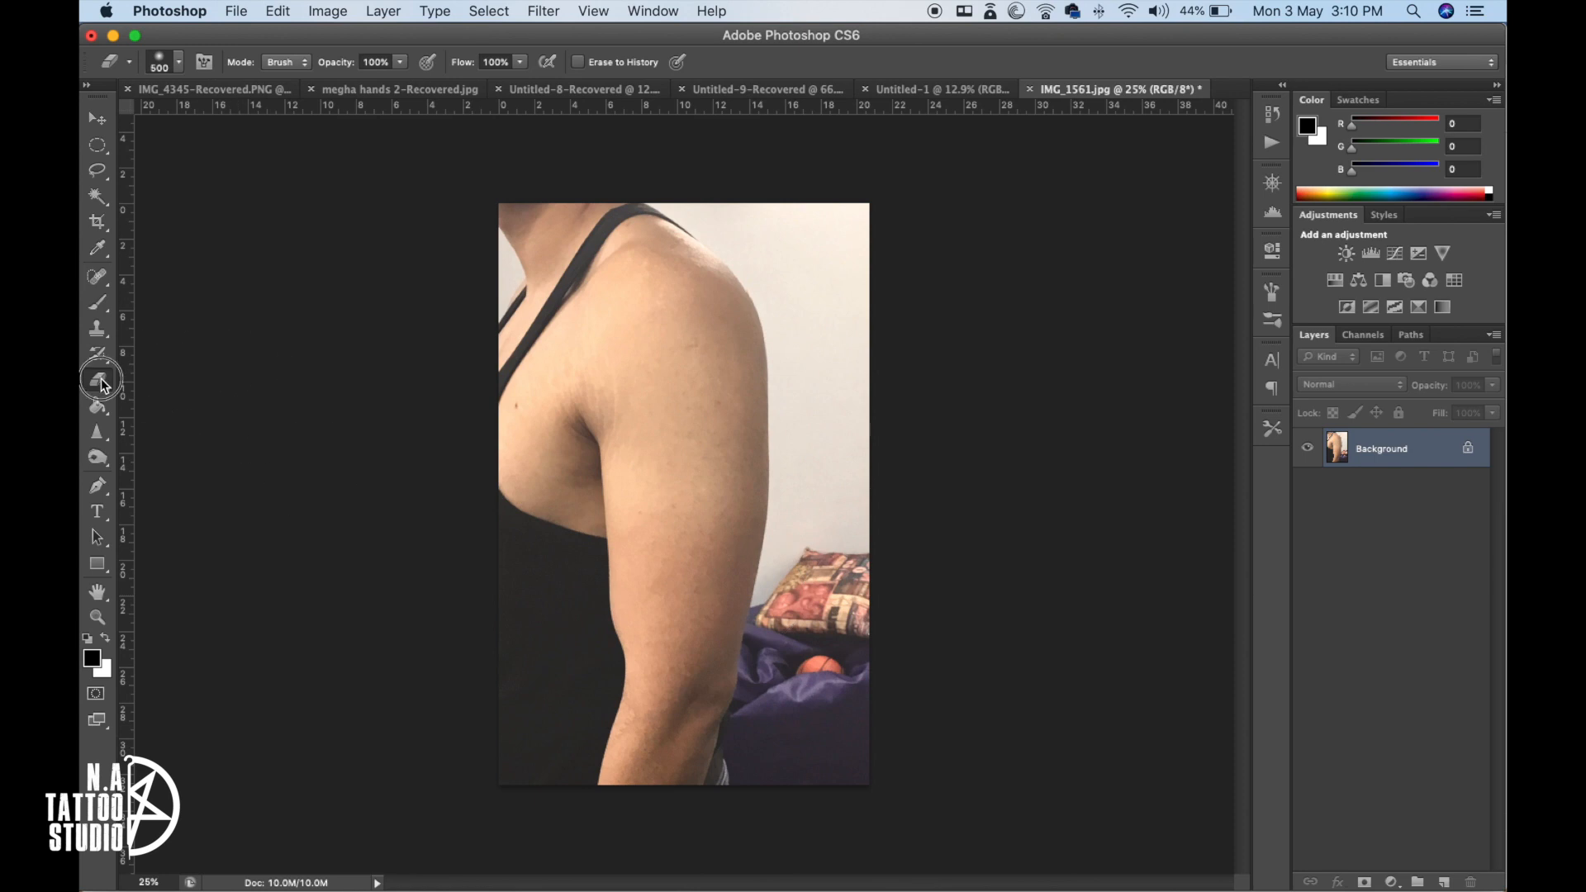
pyautogui.rightClick(691, 378)
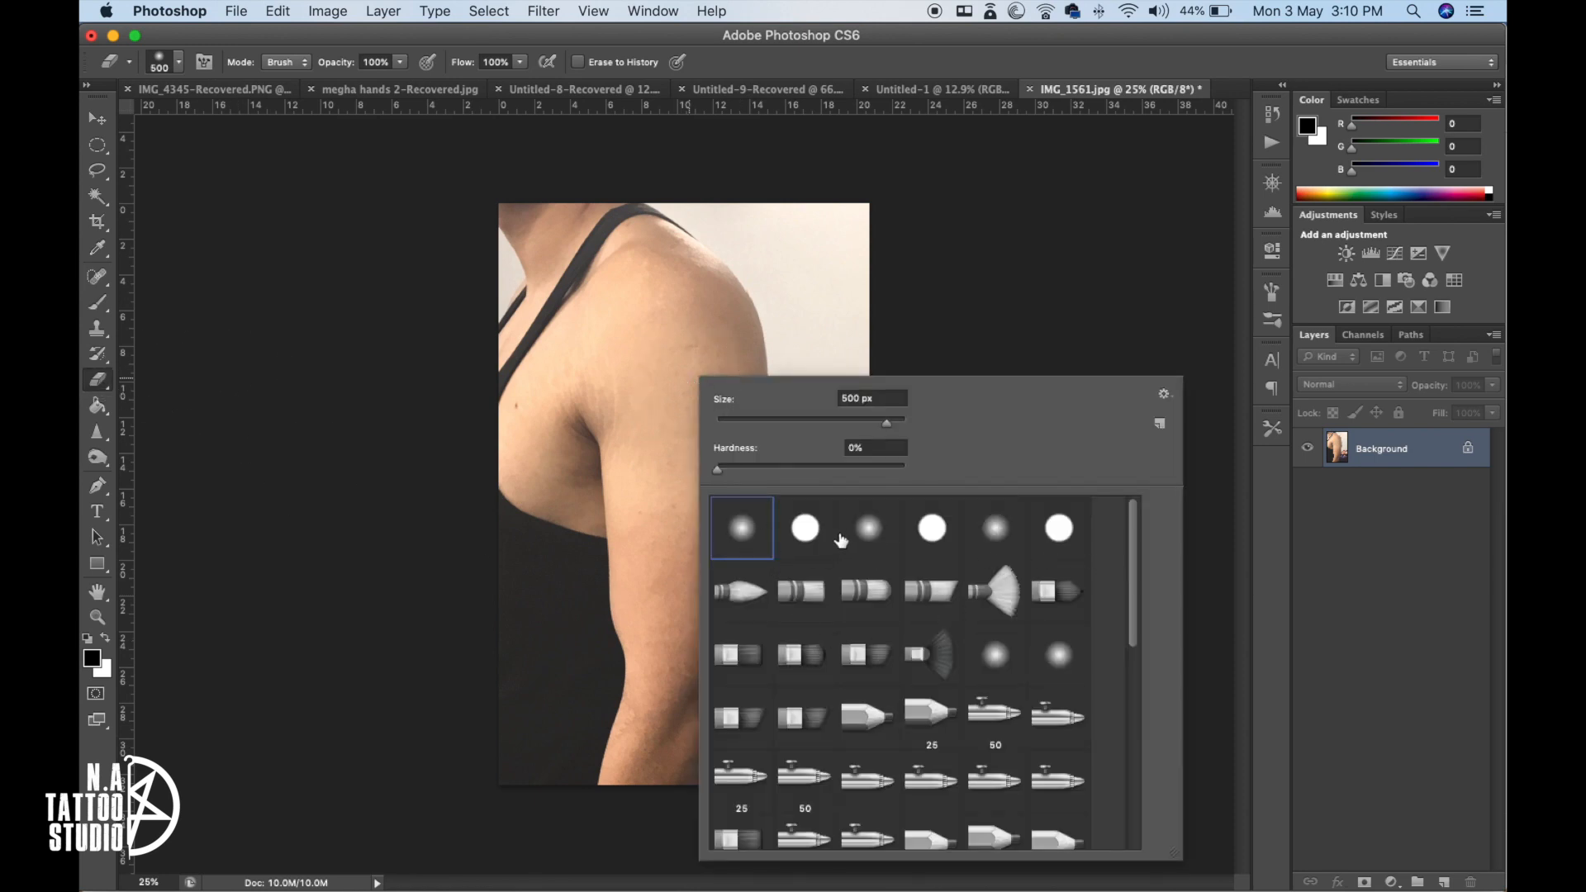
pyautogui.doubleClick(751, 526)
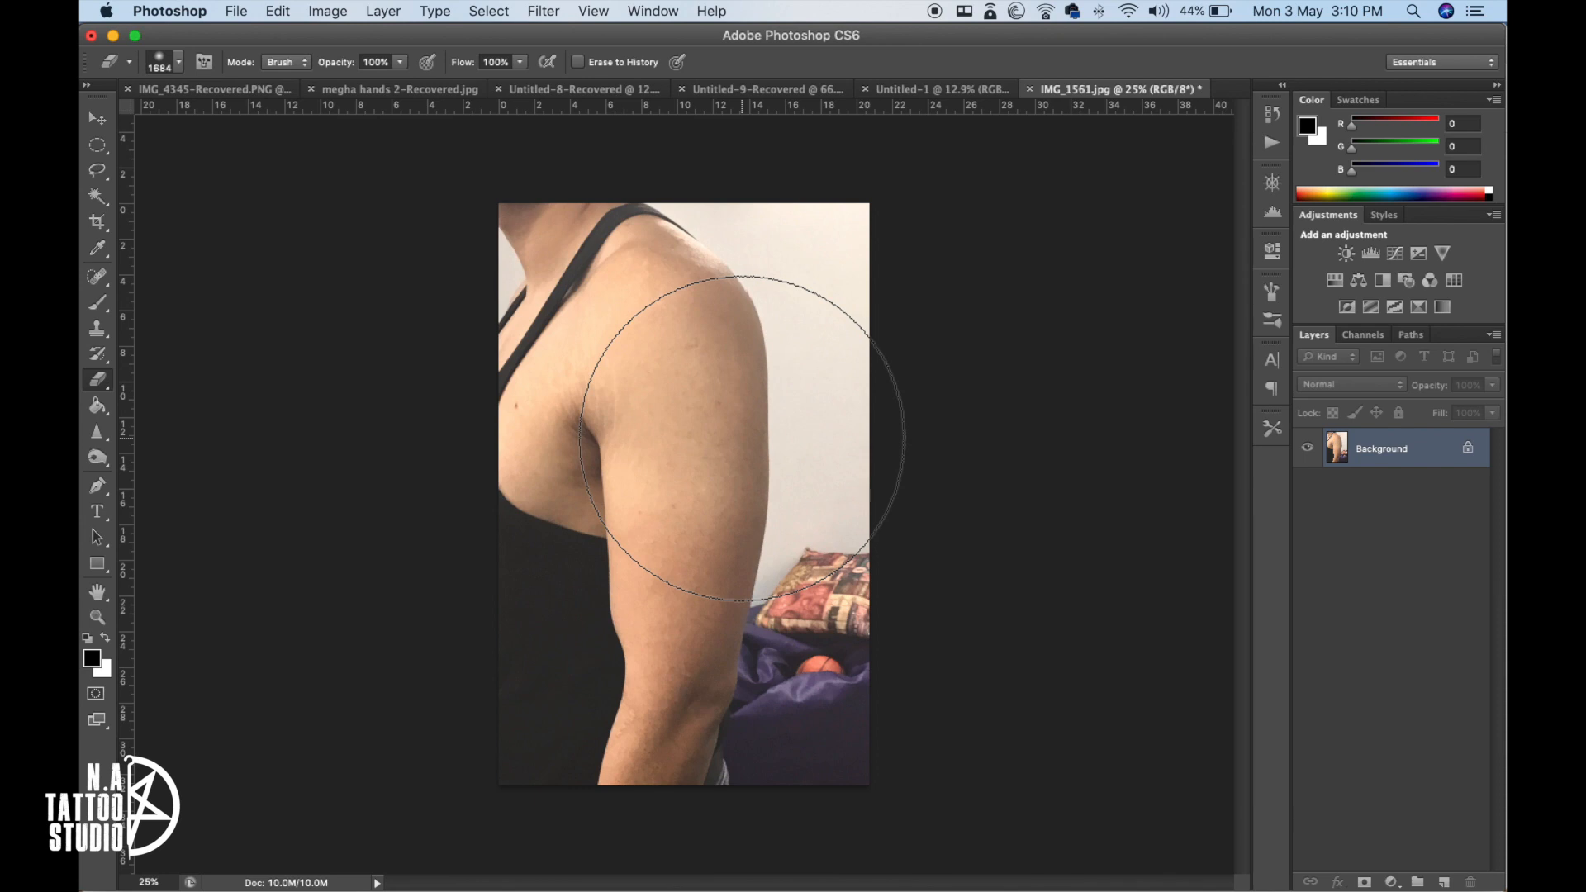
pyautogui.rightClick(742, 437)
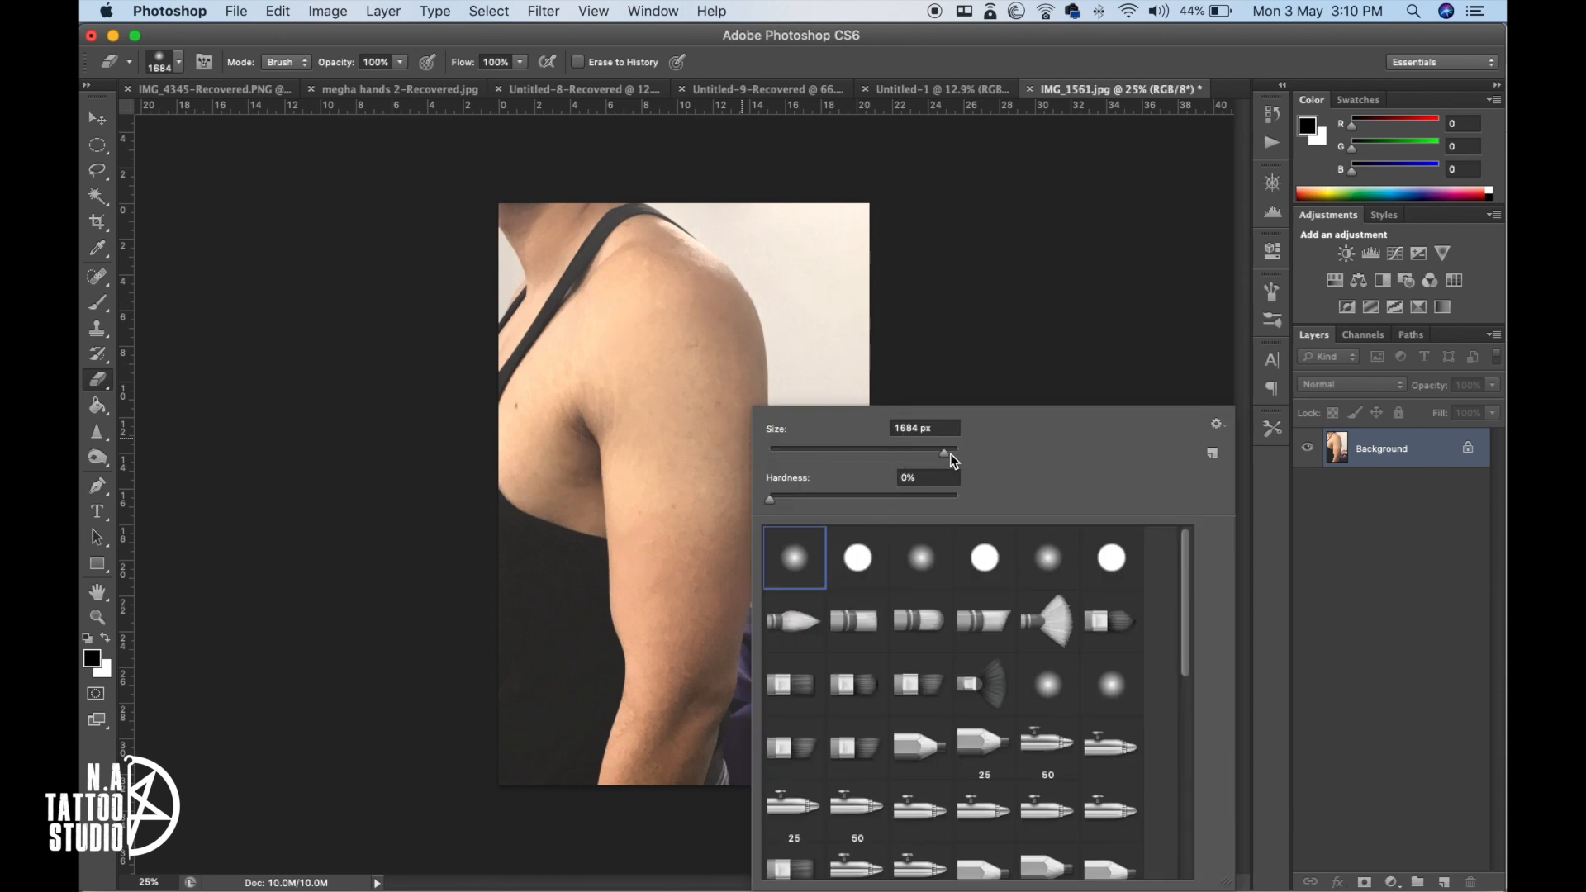
pyautogui.moveTo(946, 454); pyautogui.dragTo(873, 454)
pyautogui.moveTo(896, 457); pyautogui.dragTo(934, 448)
pyautogui.click(986, 260)
pyautogui.click(401, 62)
pyautogui.moveTo(383, 86)
pyautogui.mouseDown()
pyautogui.moveTo(359, 82)
pyautogui.moveTo(375, 87)
pyautogui.mouseUp()
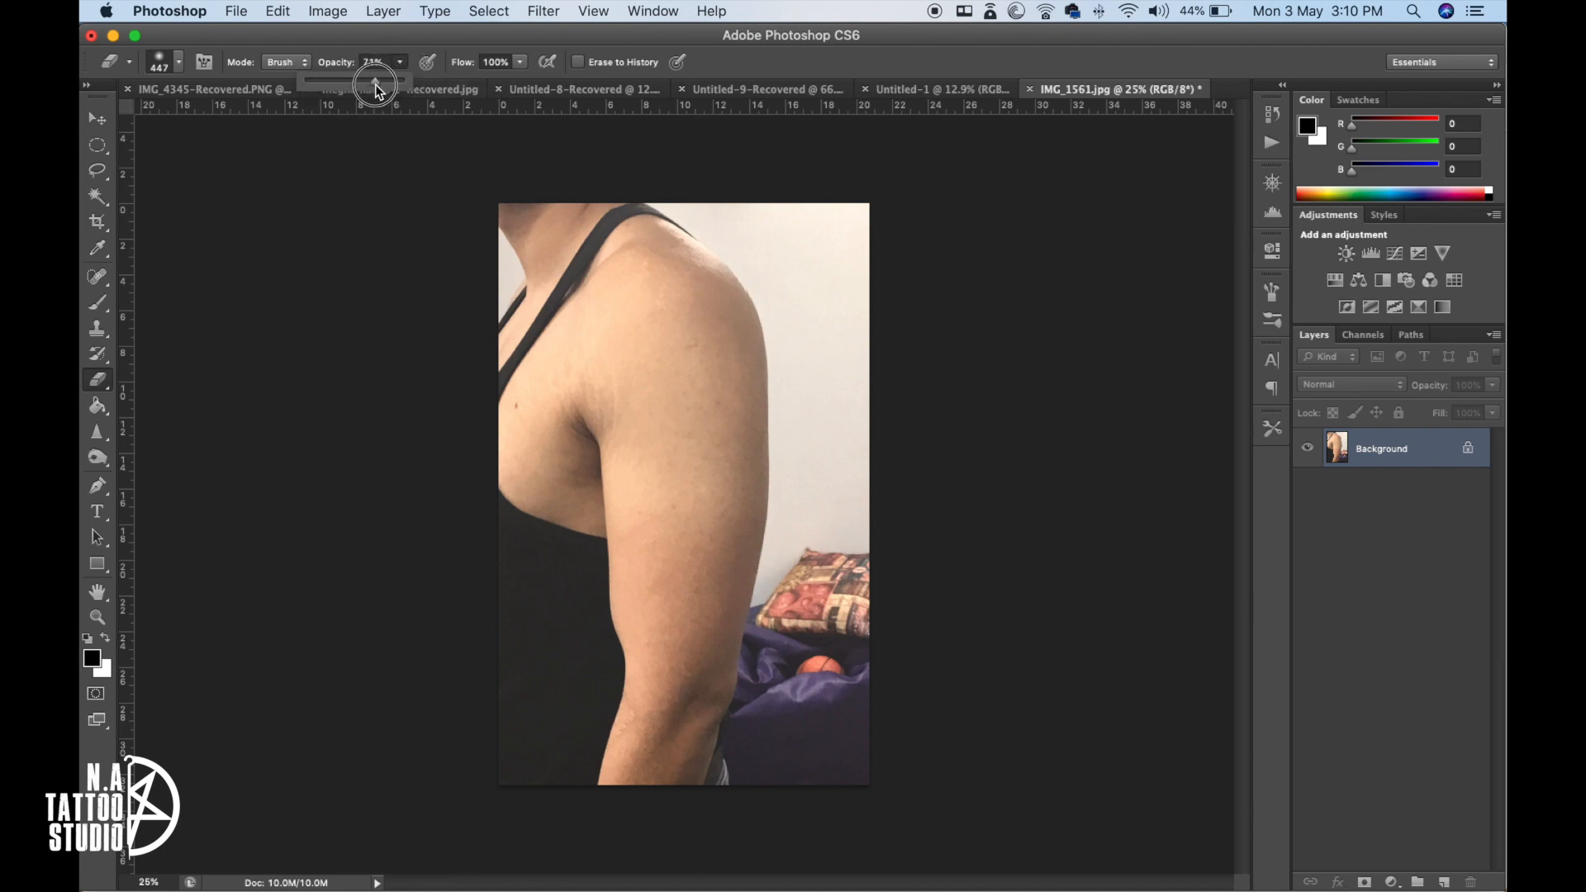
# - Erase the wall, cushions, clothing and torso around the arm to white, reducing the eraser to 250 px and raising its opacity to 100%
pyautogui.moveTo(784, 237)
pyautogui.mouseDown()
pyautogui.moveTo(802, 298)
pyautogui.moveTo(818, 198)
pyautogui.moveTo(871, 218)
pyautogui.moveTo(828, 446)
pyautogui.moveTo(828, 432)
pyautogui.moveTo(836, 632)
pyautogui.moveTo(850, 630)
pyautogui.mouseUp()
pyautogui.press('[')
pyautogui.press('[')
pyautogui.press('[')
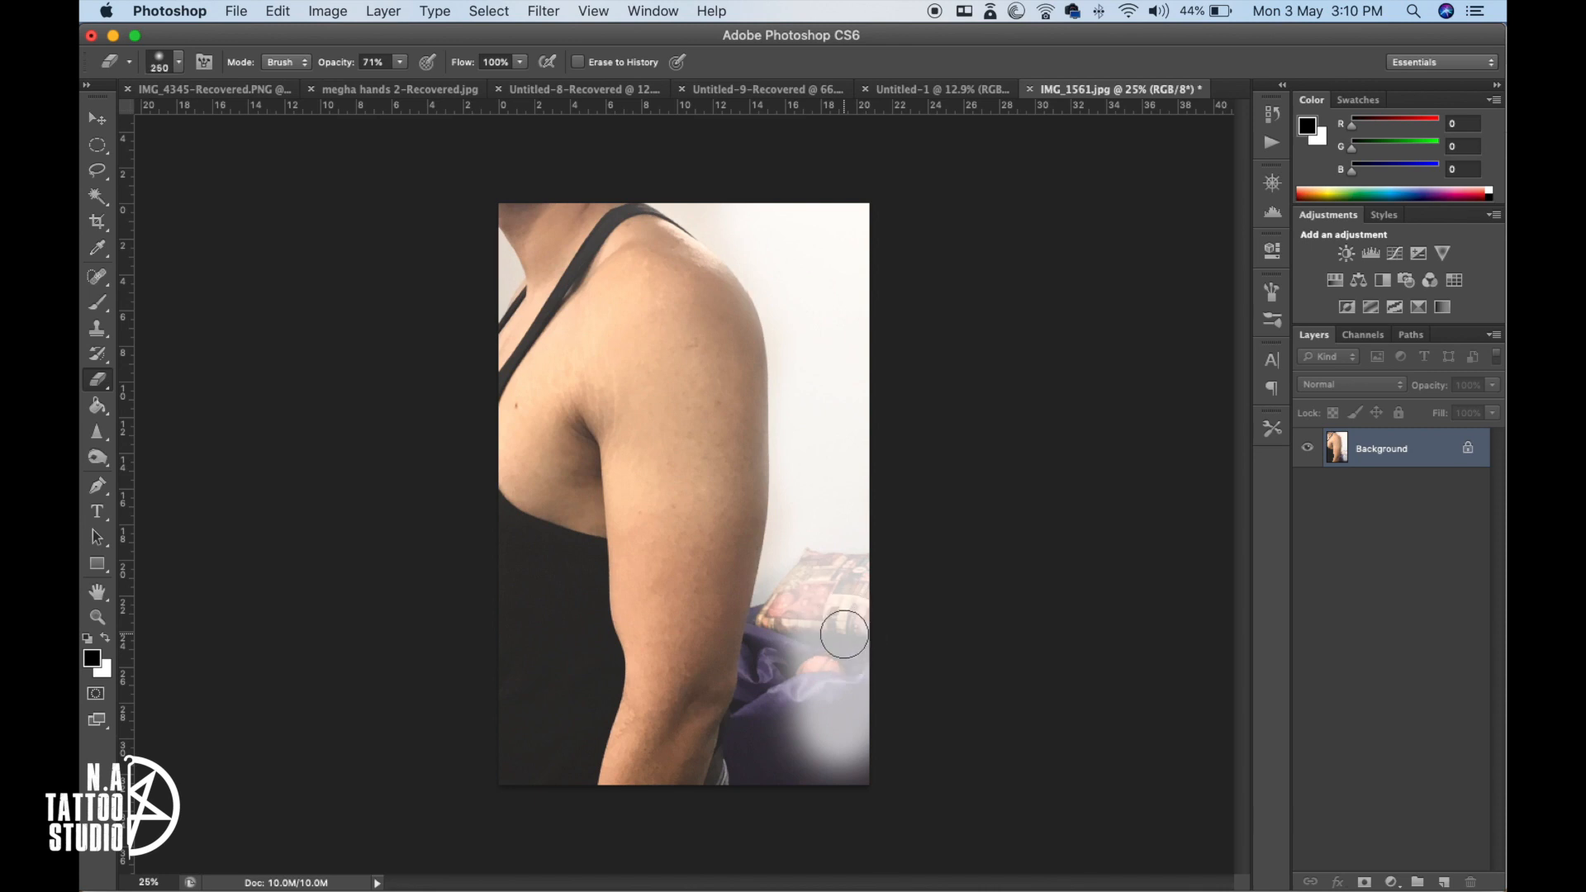
pyautogui.moveTo(792, 605)
pyautogui.mouseDown()
pyautogui.moveTo(765, 806)
pyautogui.moveTo(849, 639)
pyautogui.moveTo(810, 591)
pyautogui.moveTo(772, 725)
pyautogui.mouseUp()
pyautogui.moveTo(572, 537)
pyautogui.mouseDown()
pyautogui.moveTo(593, 658)
pyautogui.moveTo(552, 716)
pyautogui.moveTo(567, 556)
pyautogui.moveTo(520, 308)
pyautogui.moveTo(544, 198)
pyautogui.moveTo(534, 652)
pyautogui.moveTo(554, 734)
pyautogui.mouseUp()
pyautogui.press('0')
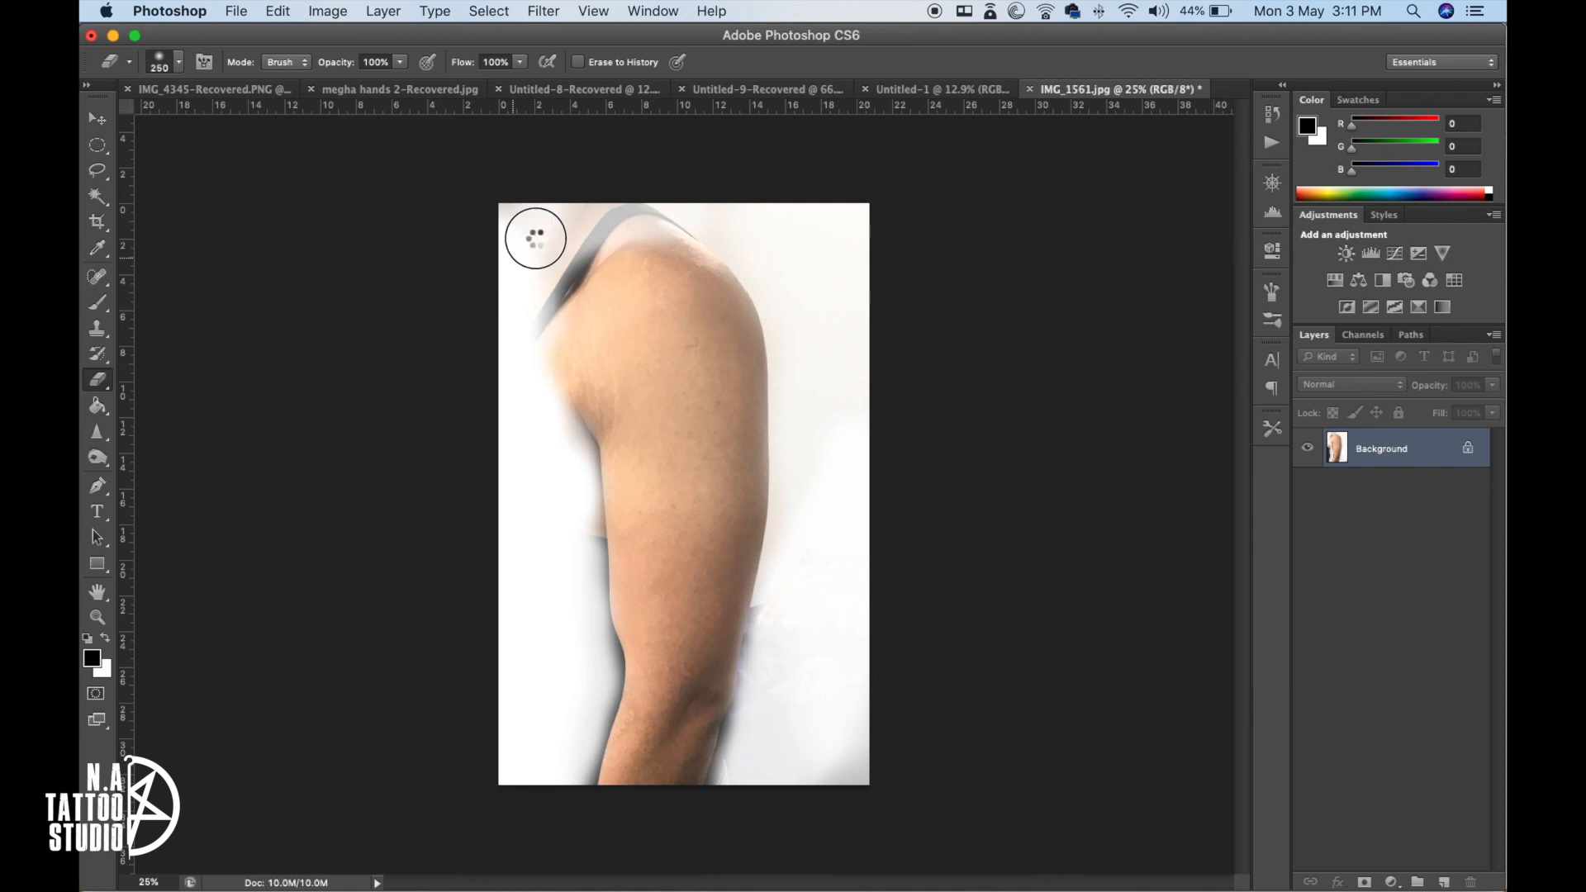
pyautogui.moveTo(513, 255); pyautogui.dragTo(664, 227)
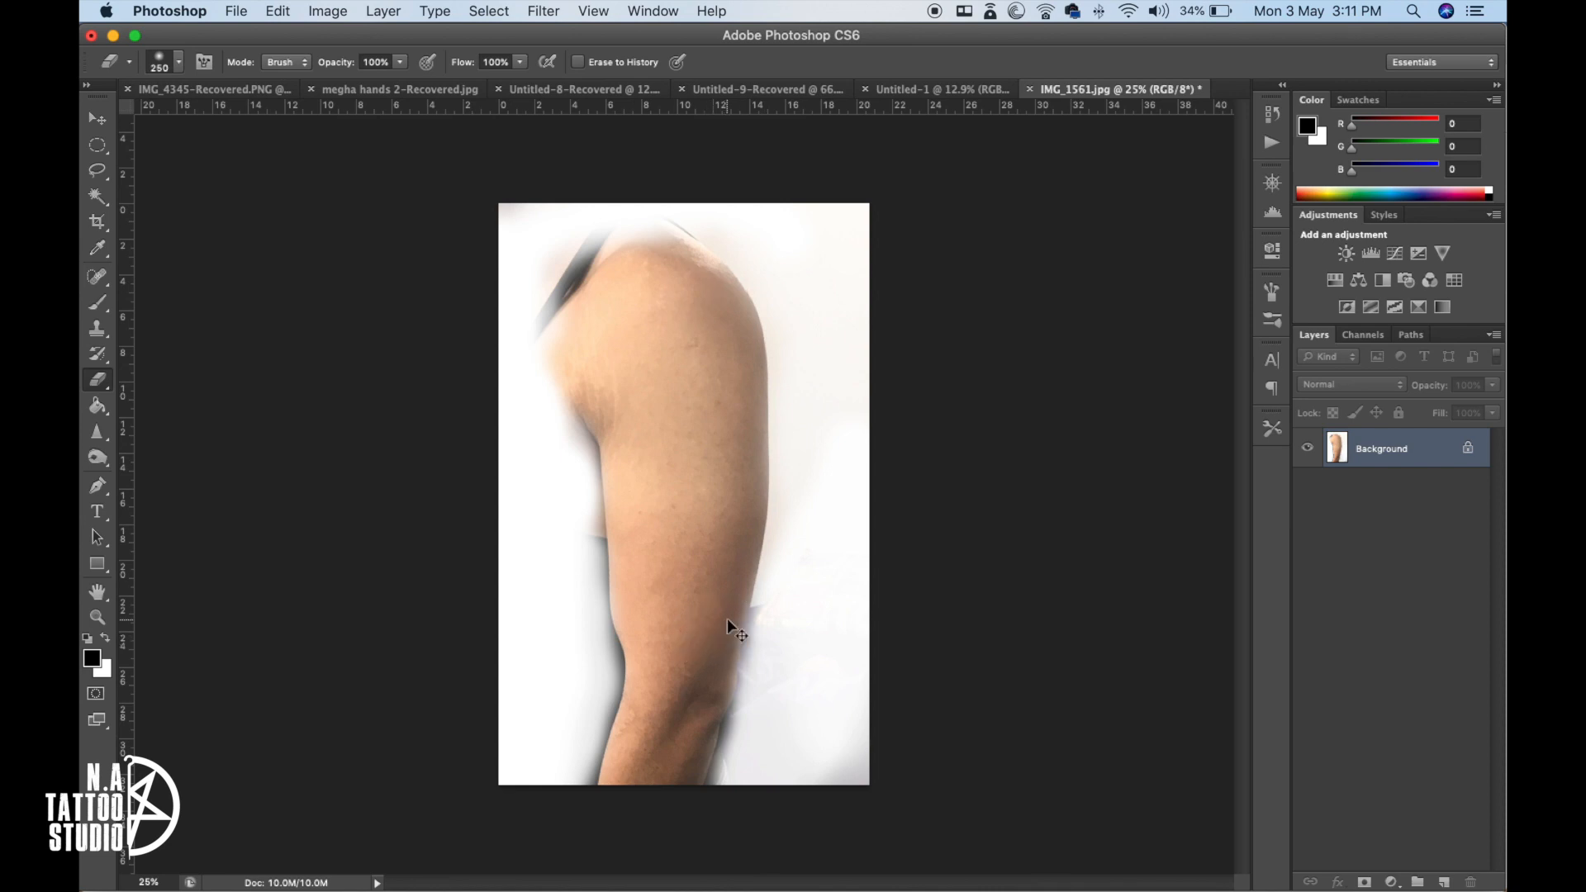
# - Add an empty layer above the arm photo and convert the locked Background into the regular layer Layer 0
pyautogui.press('super+shift+n')
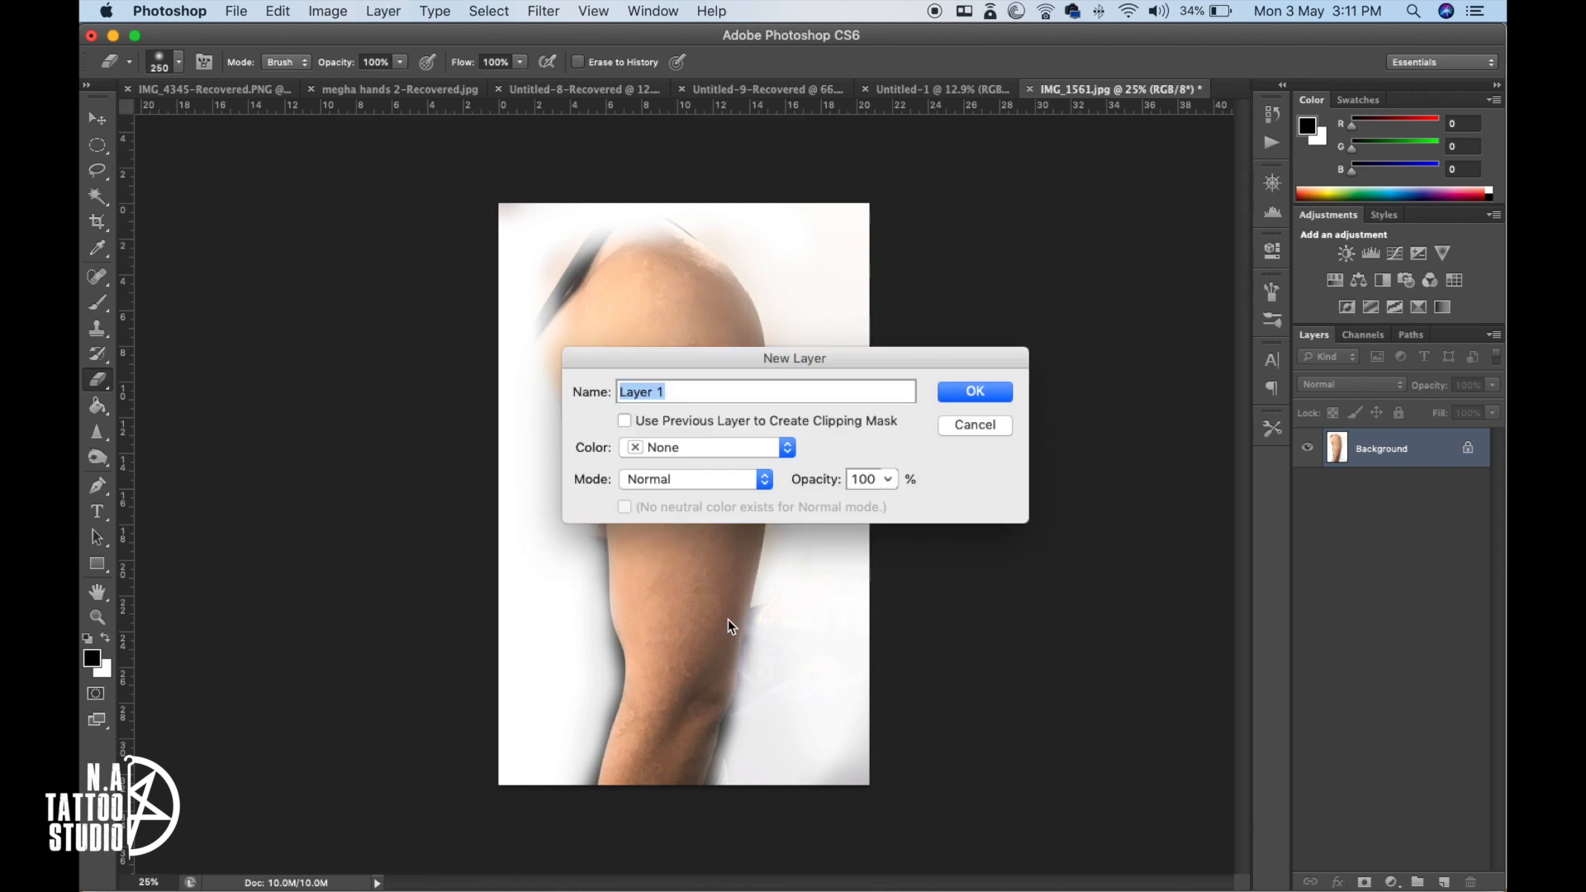
pyautogui.press('Return')
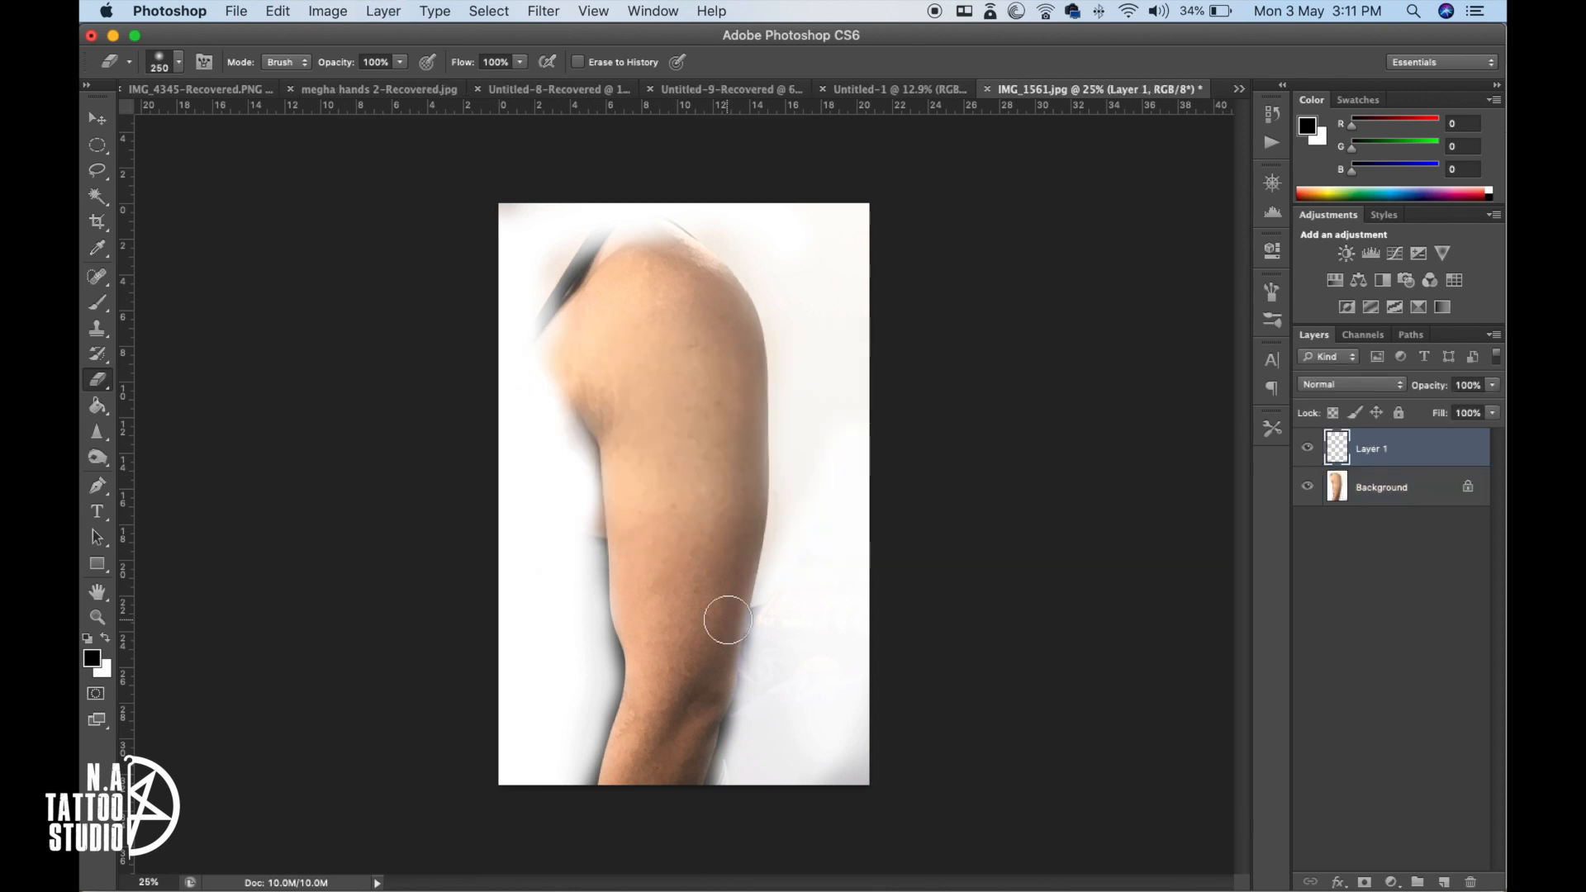
pyautogui.doubleClick(1383, 487)
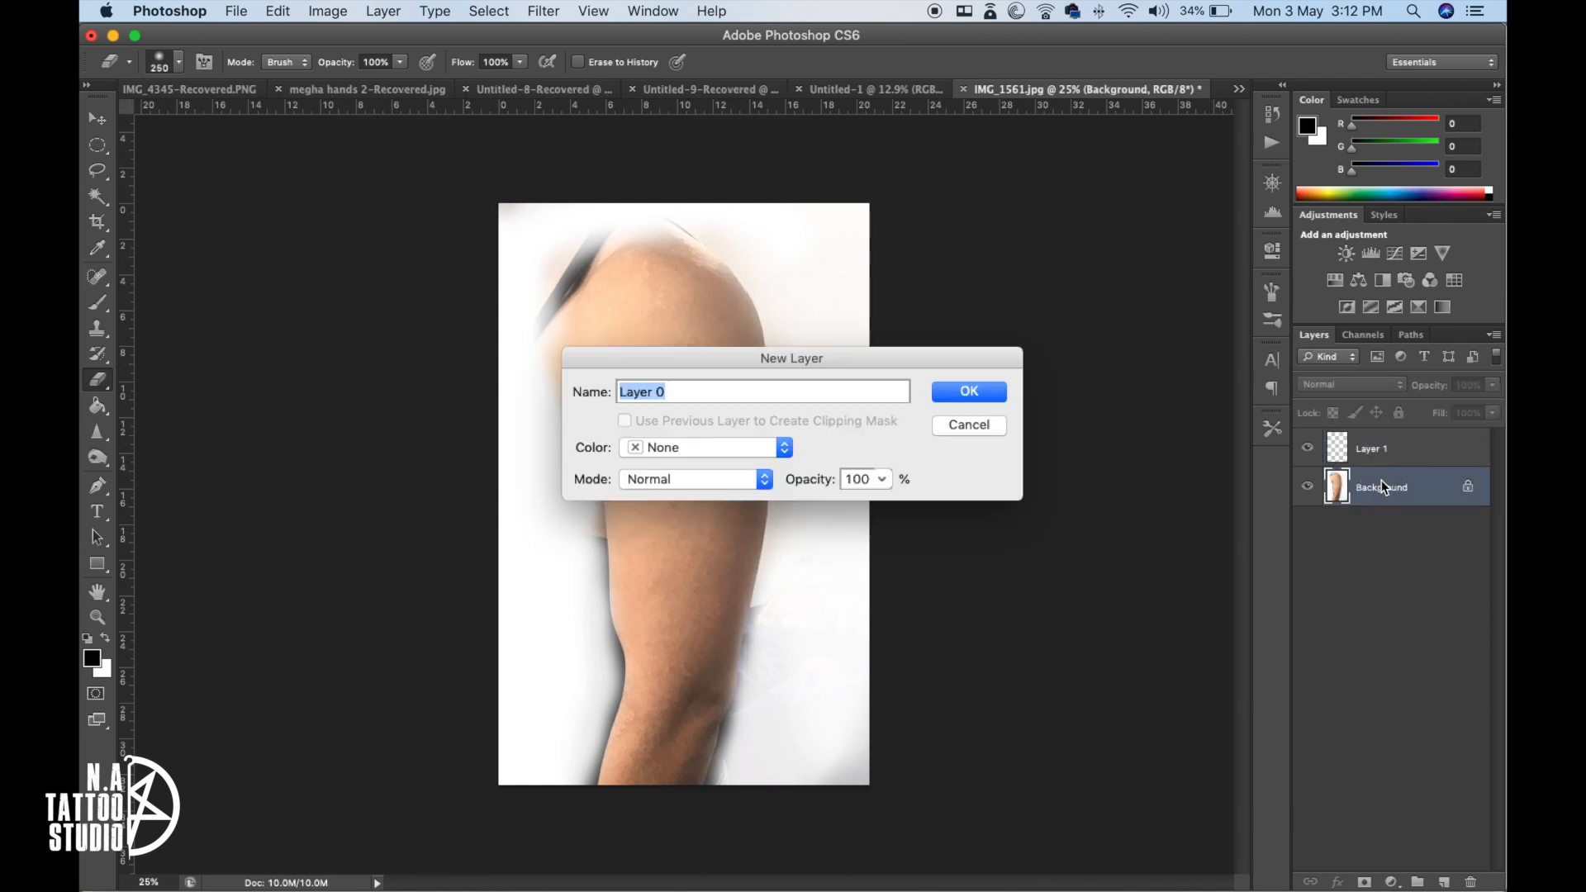
pyautogui.click(992, 395)
# - Rename the empty layer "background" and move it beneath the arm photo layer
pyautogui.click(1378, 452)
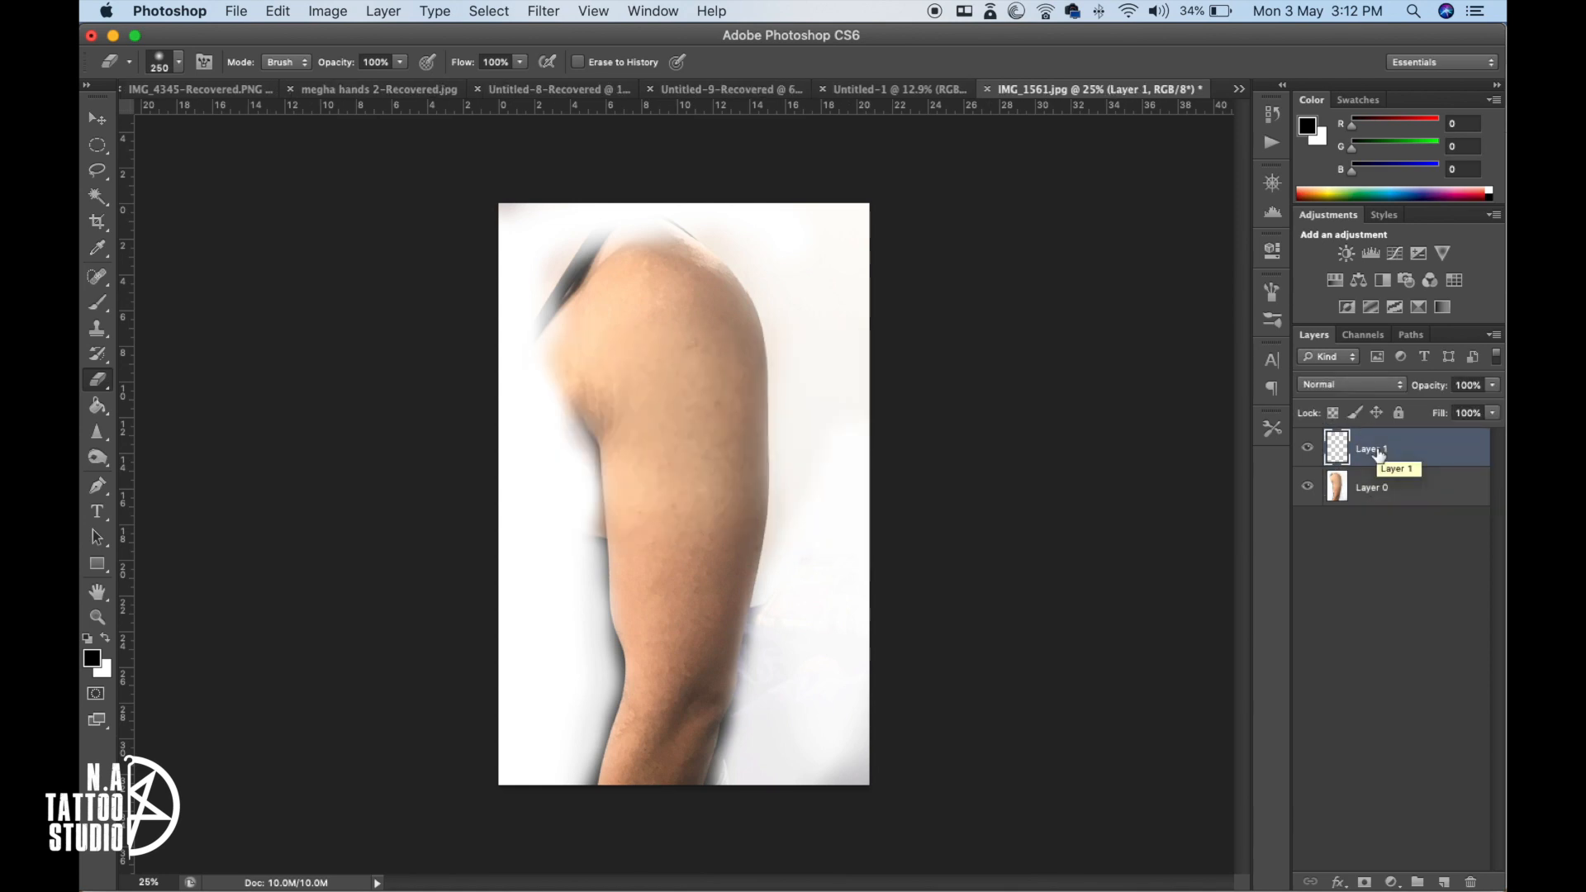
pyautogui.doubleClick(1376, 449)
pyautogui.write('background')
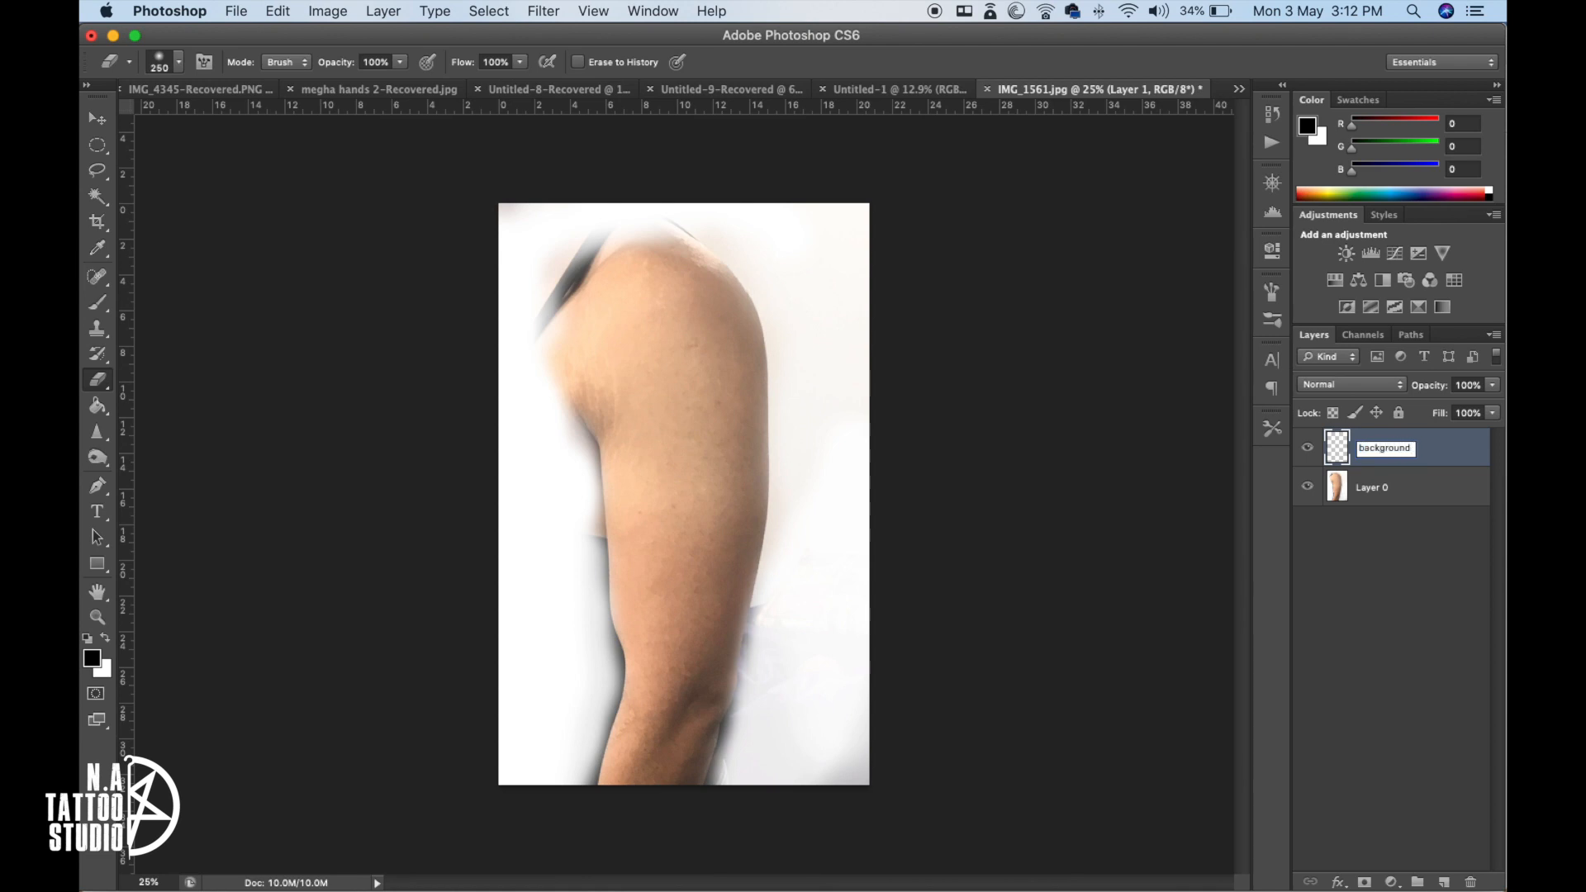
pyautogui.press('Return')
pyautogui.moveTo(1351, 446); pyautogui.dragTo(1348, 506)
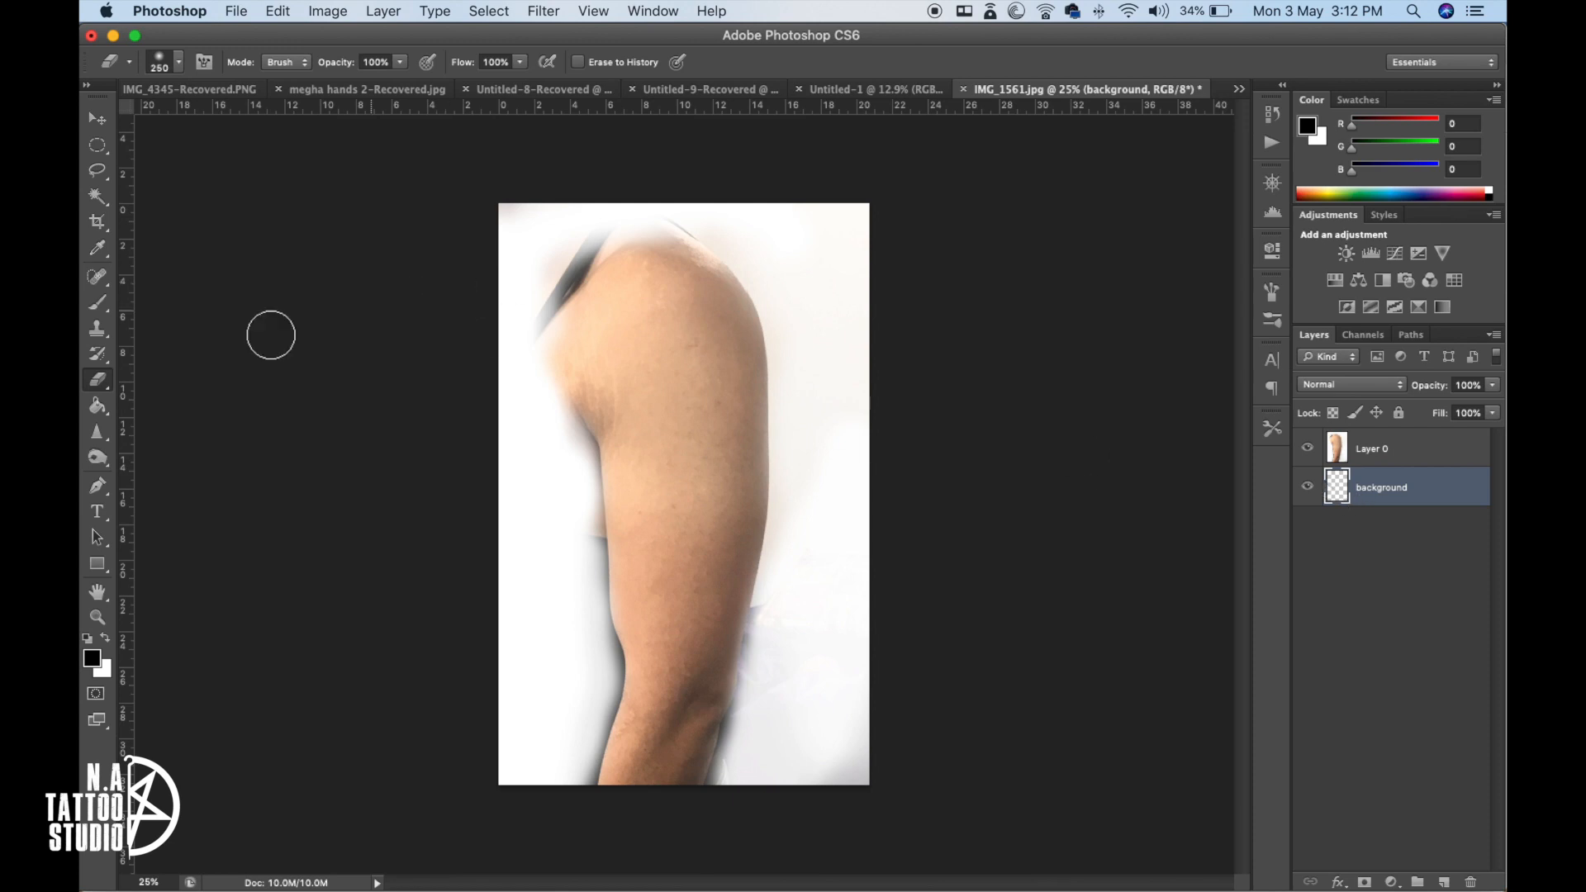
# - Fill the background layer with white (ffffff) using the Paint Bucket, and reselect the arm layer with the Move tool
pyautogui.click(100, 405)
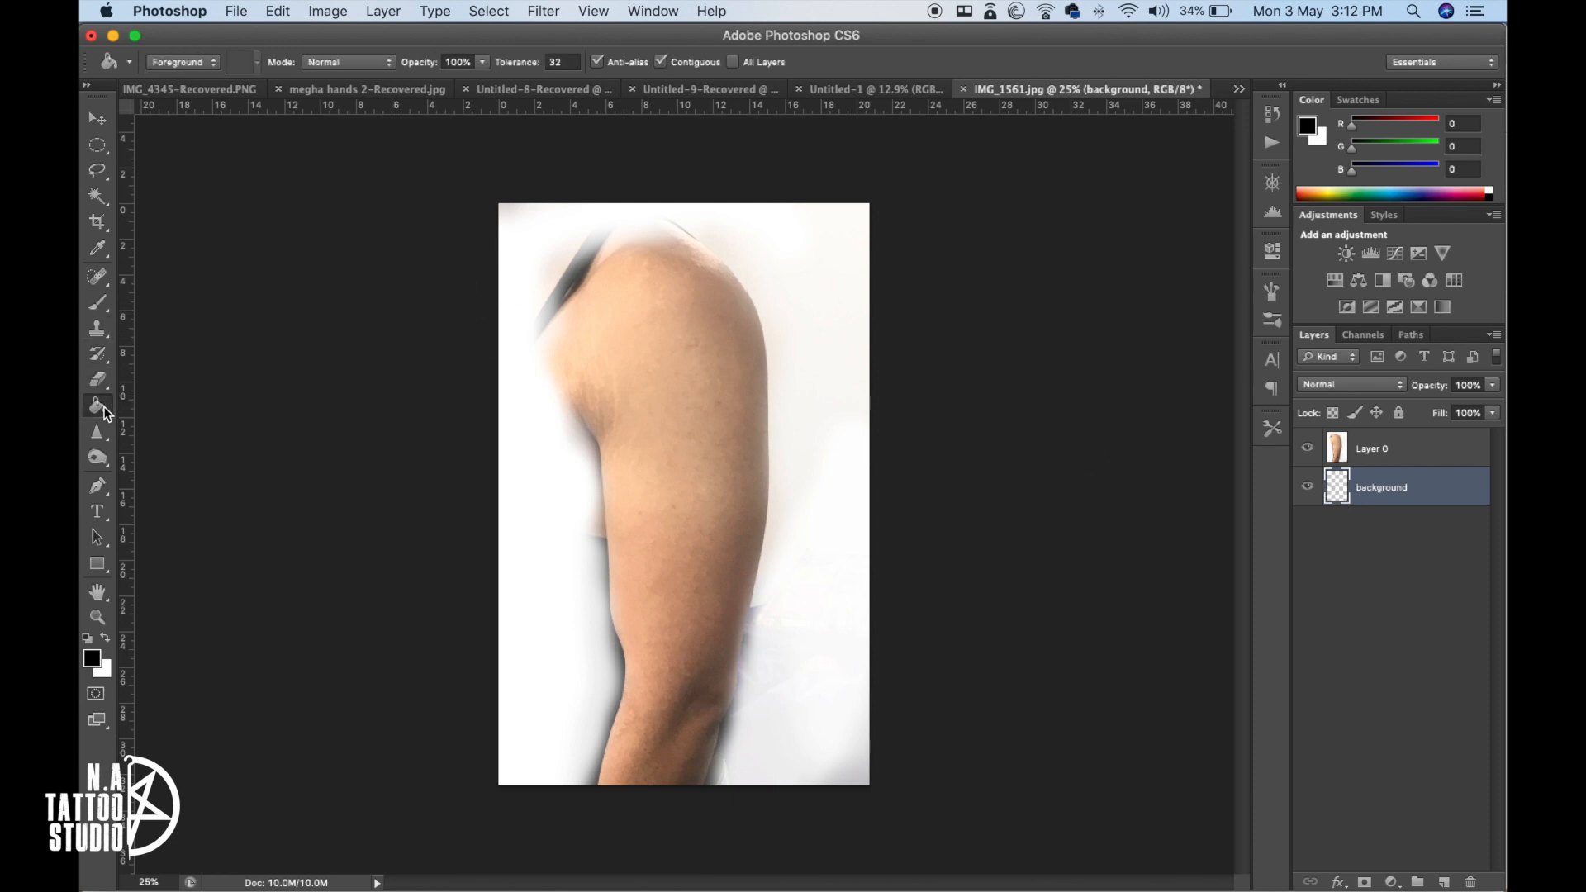
pyautogui.click(91, 658)
pyautogui.moveTo(1047, 343); pyautogui.dragTo(915, 85)
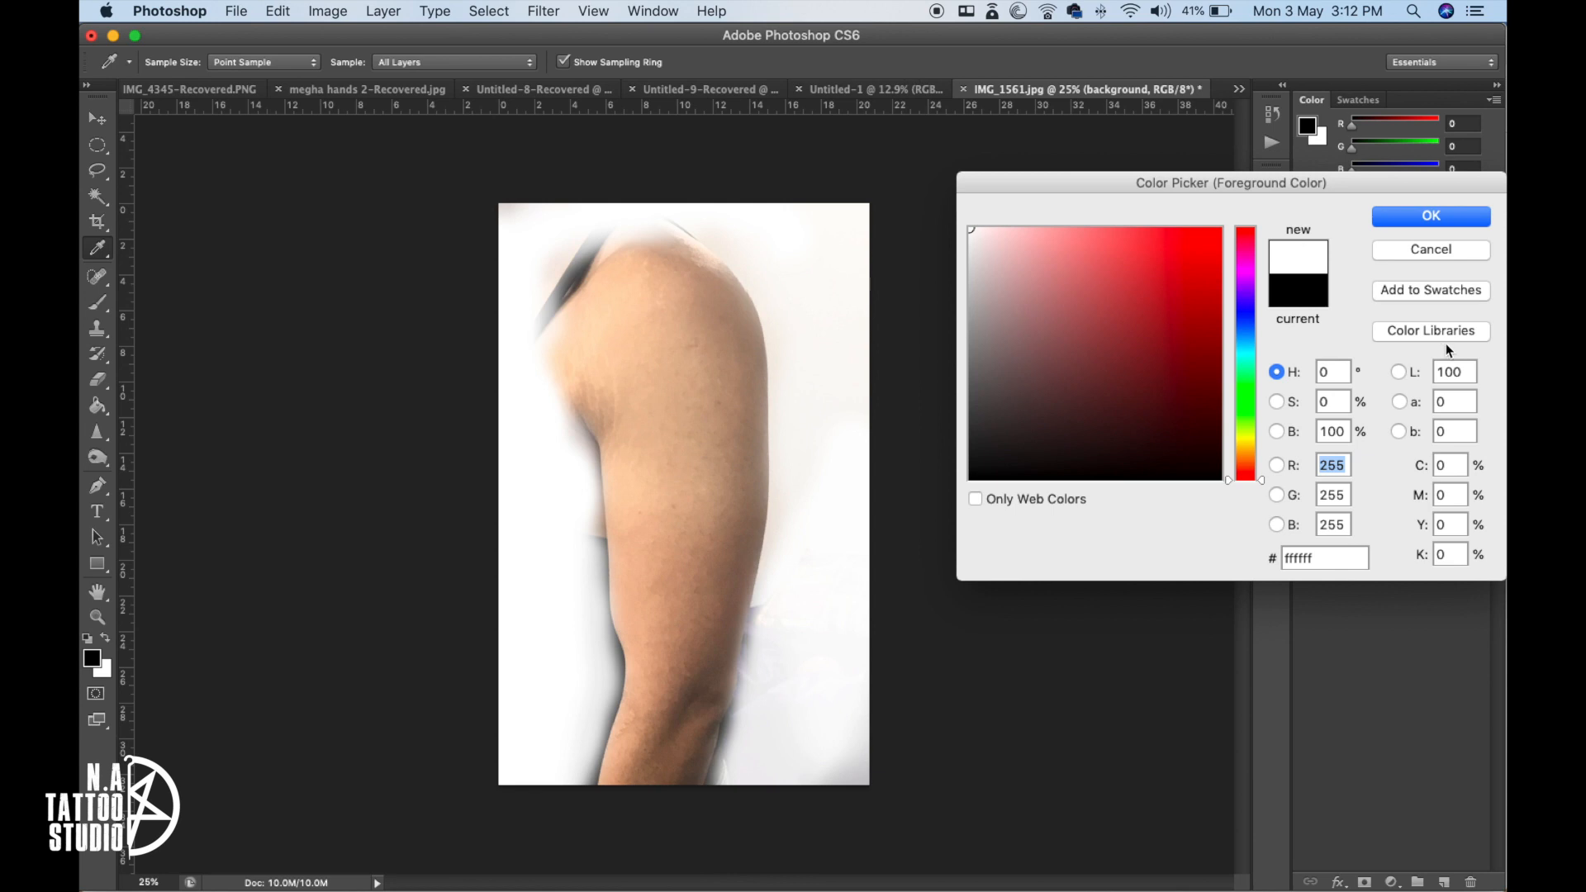
pyautogui.click(1451, 221)
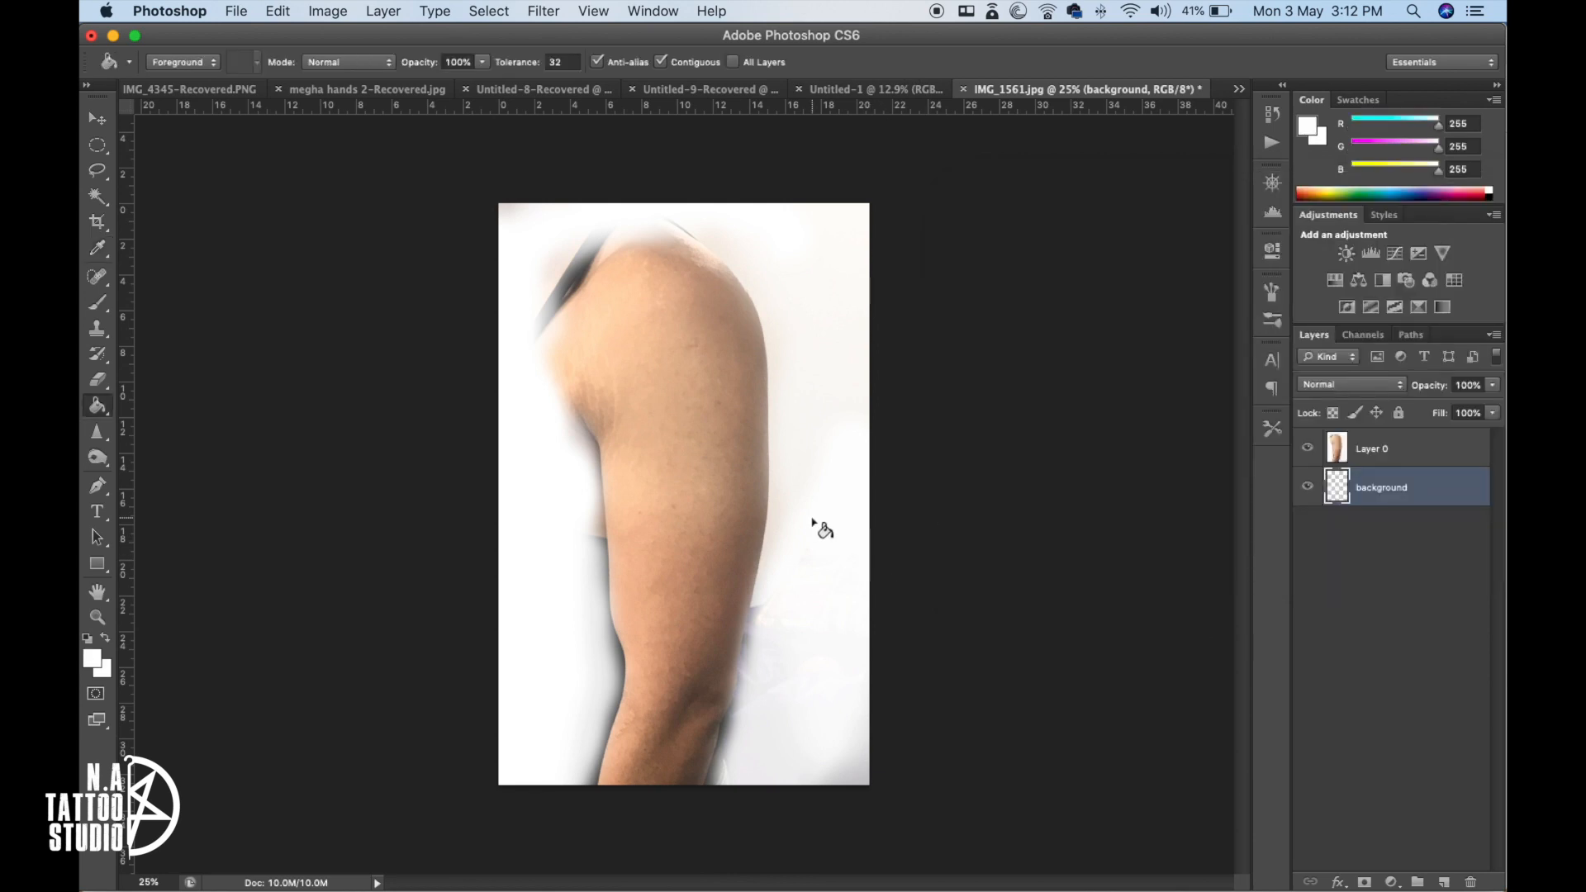
pyautogui.click(799, 537)
pyautogui.click(1351, 457)
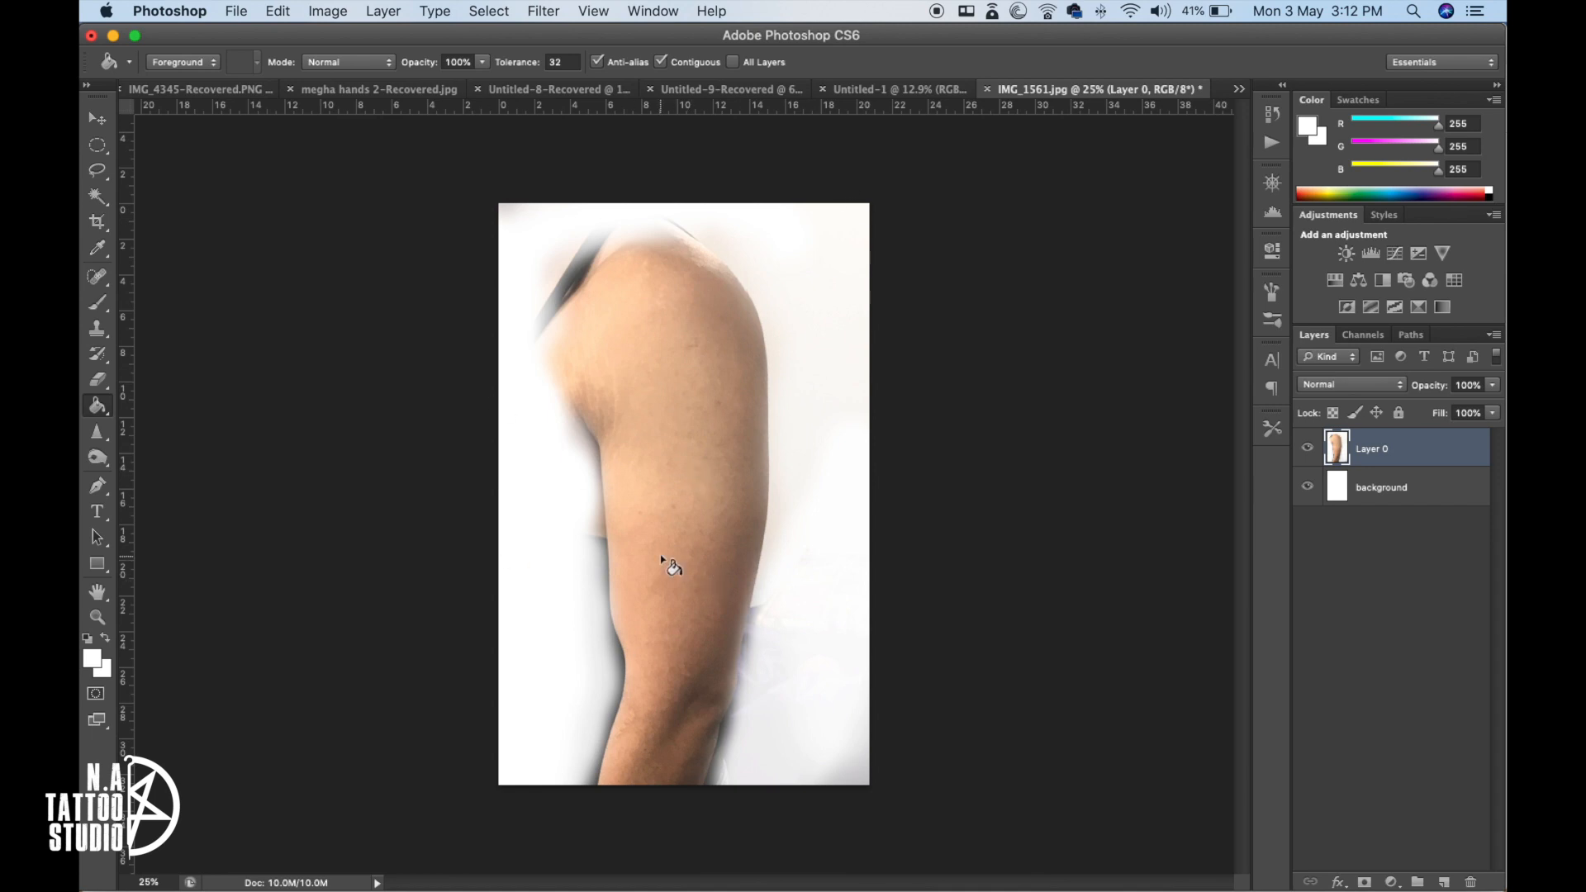
pyautogui.press('v')
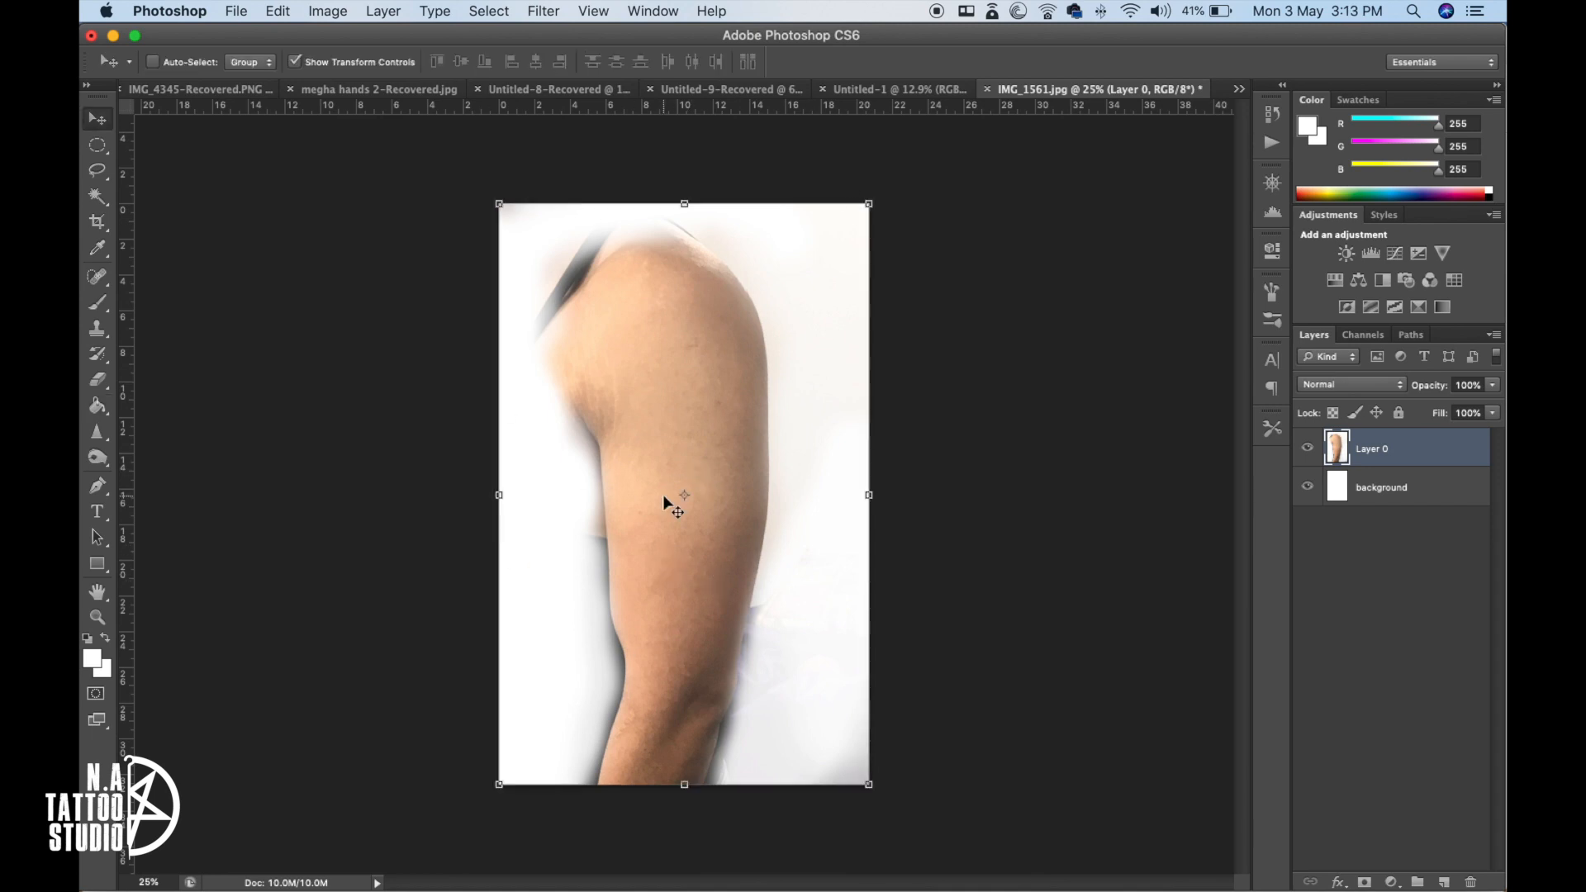
# - Open the side-facing Shiva image IMG_3770 2.JPG from the shiva project folder
pyautogui.press('super+o')
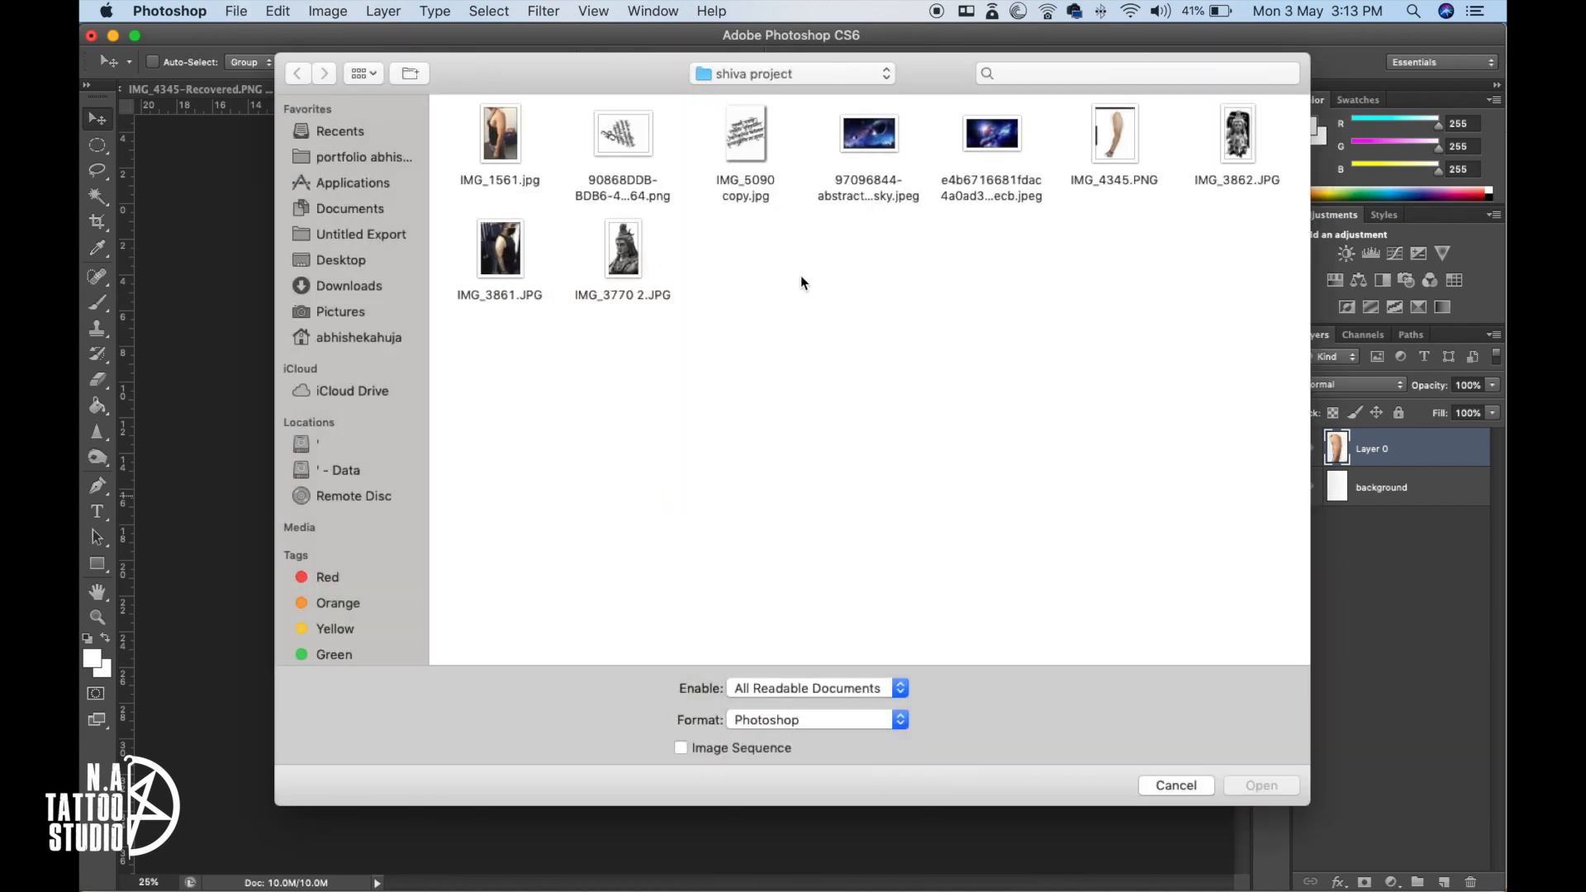
pyautogui.doubleClick(625, 252)
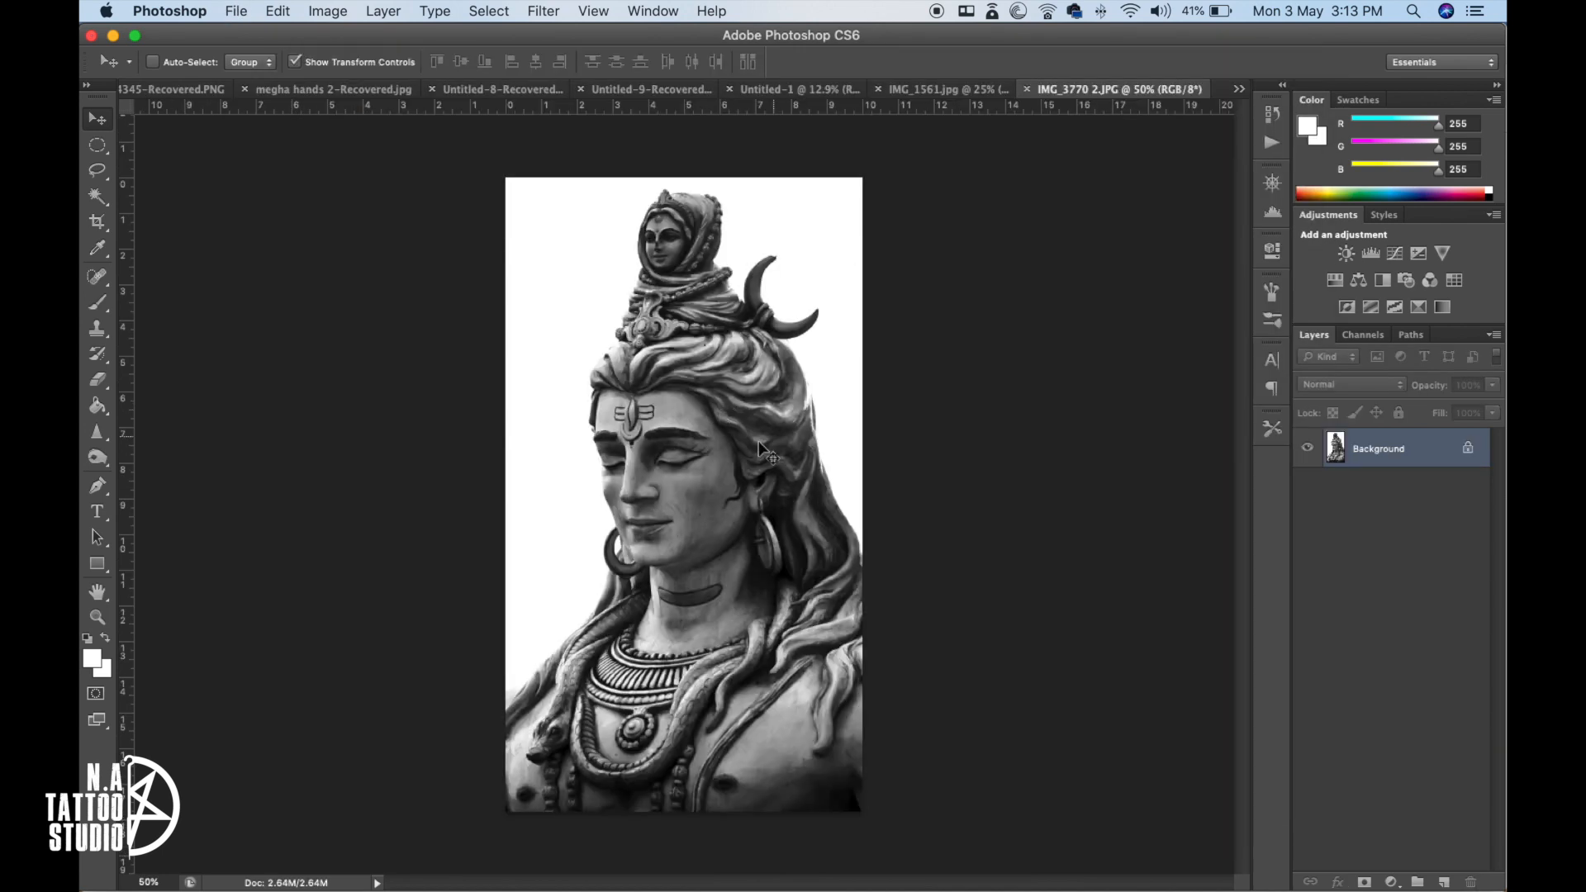
pyautogui.click(968, 90)
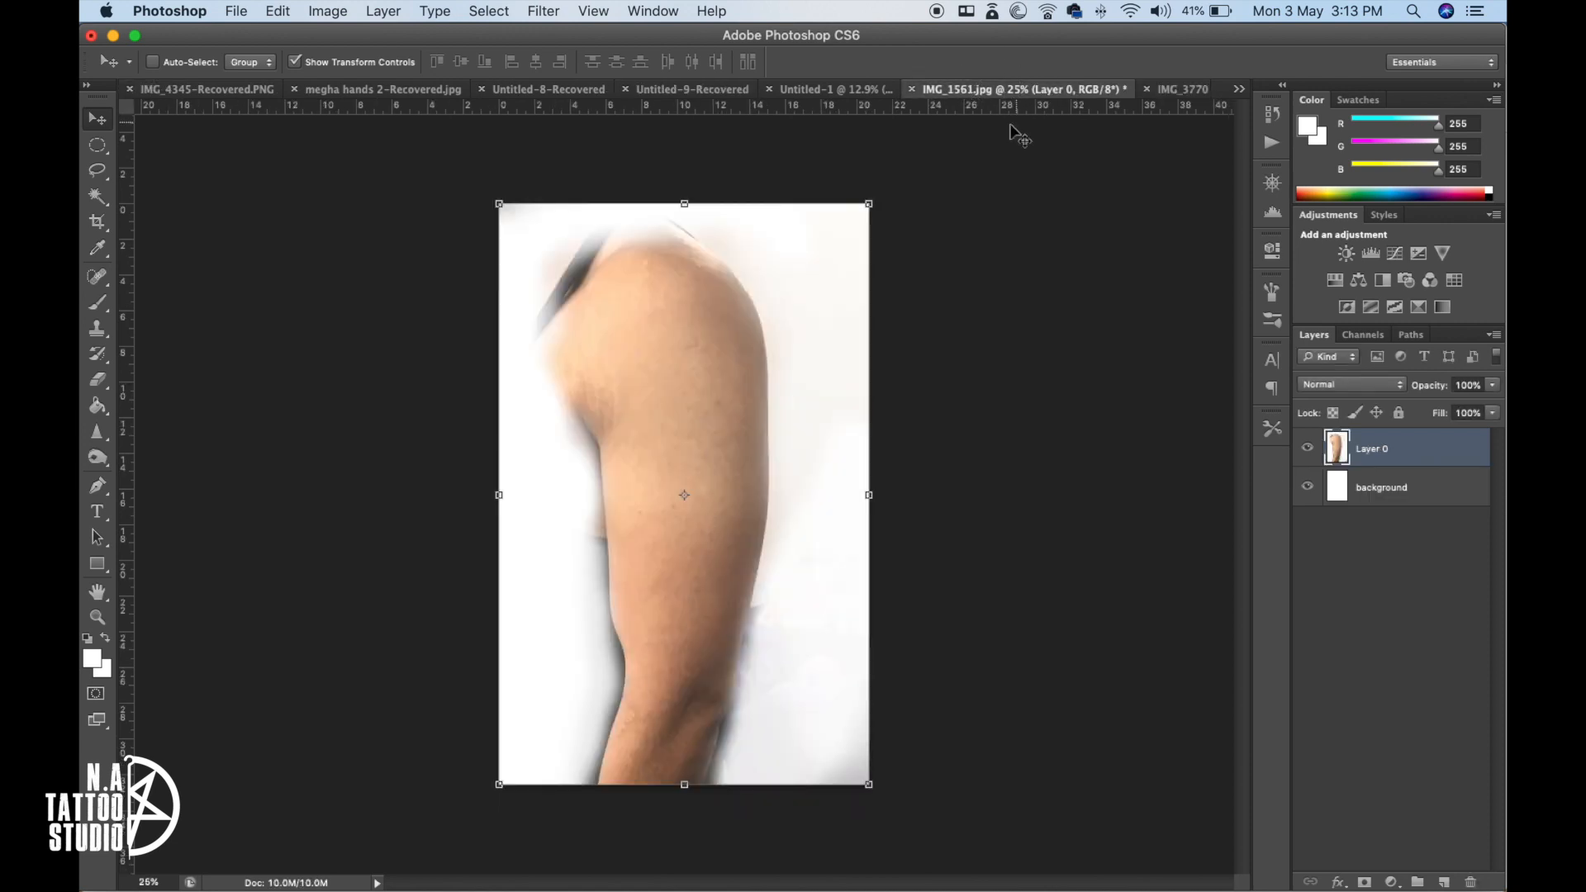
pyautogui.click(1181, 89)
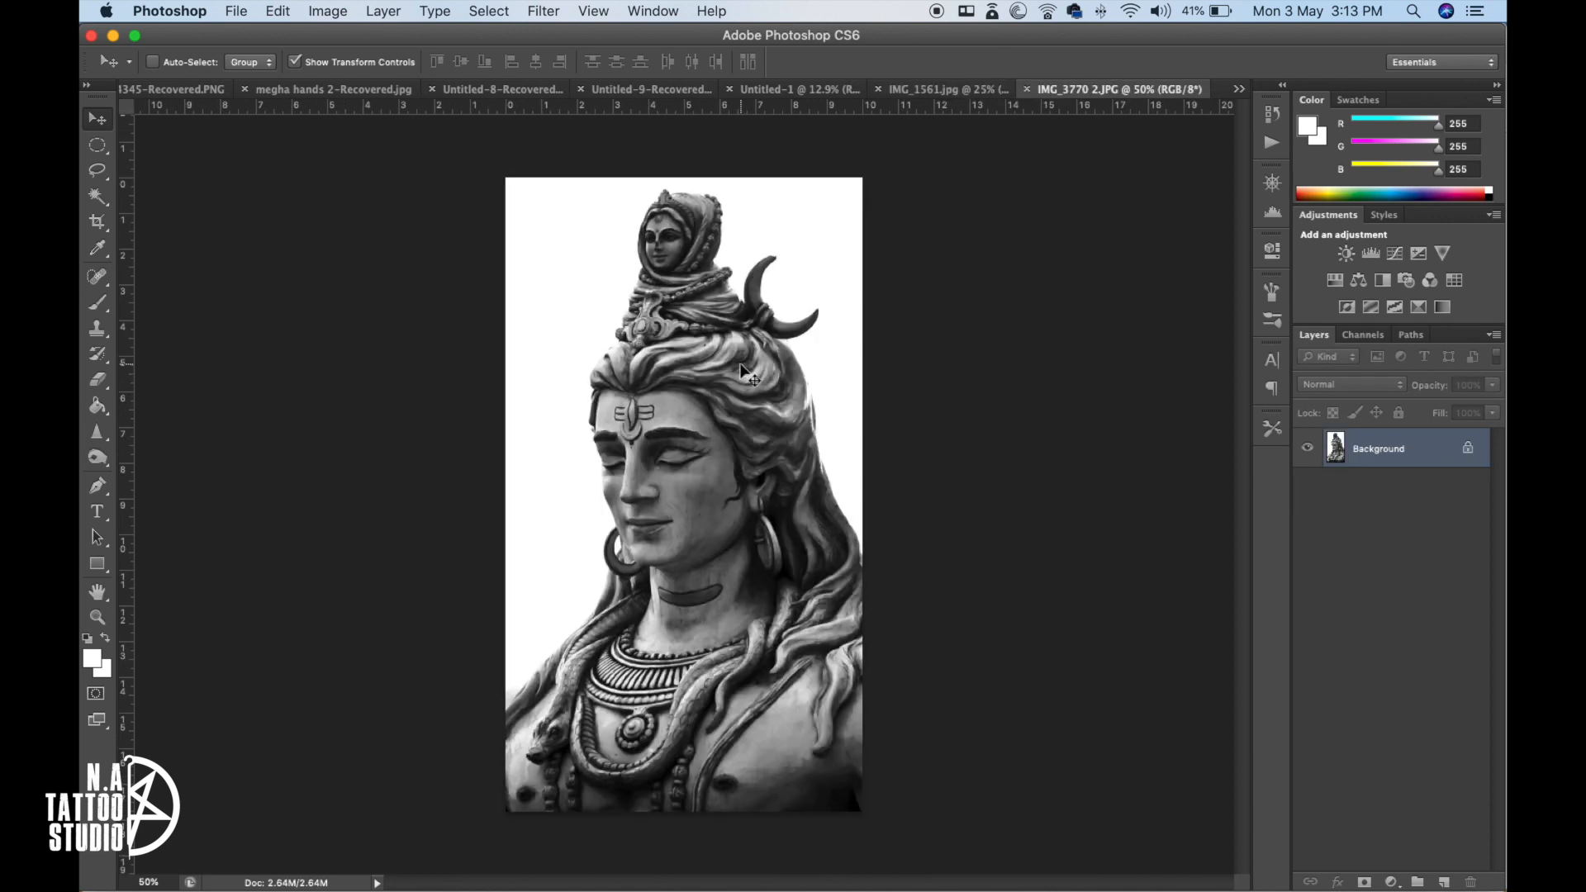
# - Cut the entire Shiva image and paste it as a new layer over the arm in IMG_1561.jpg
pyautogui.press('super+a')
pyautogui.press('super+x')
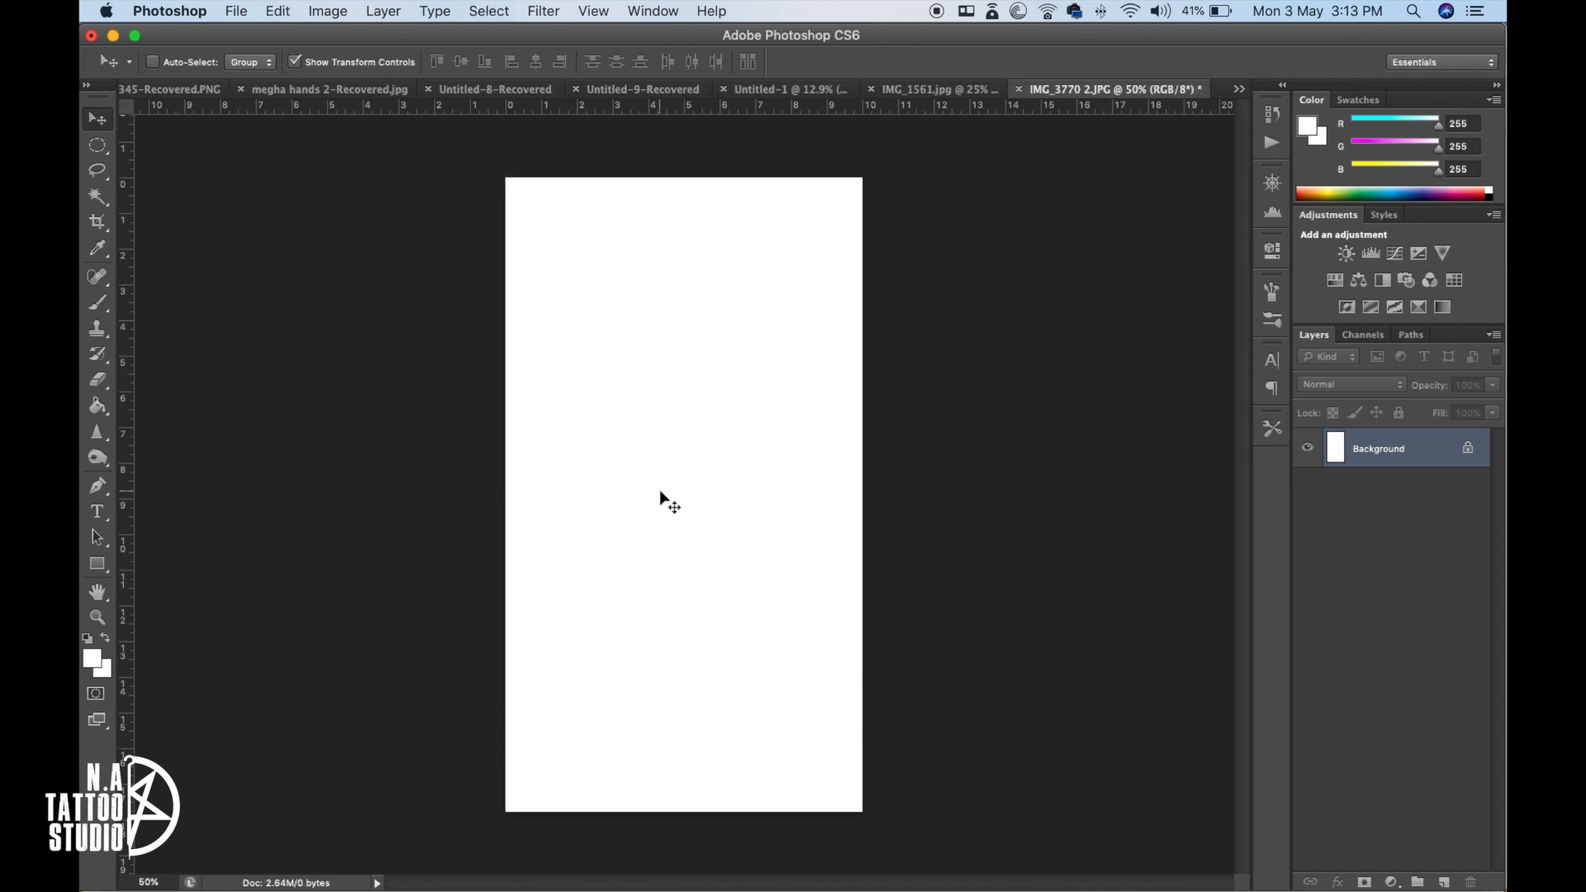
pyautogui.click(971, 90)
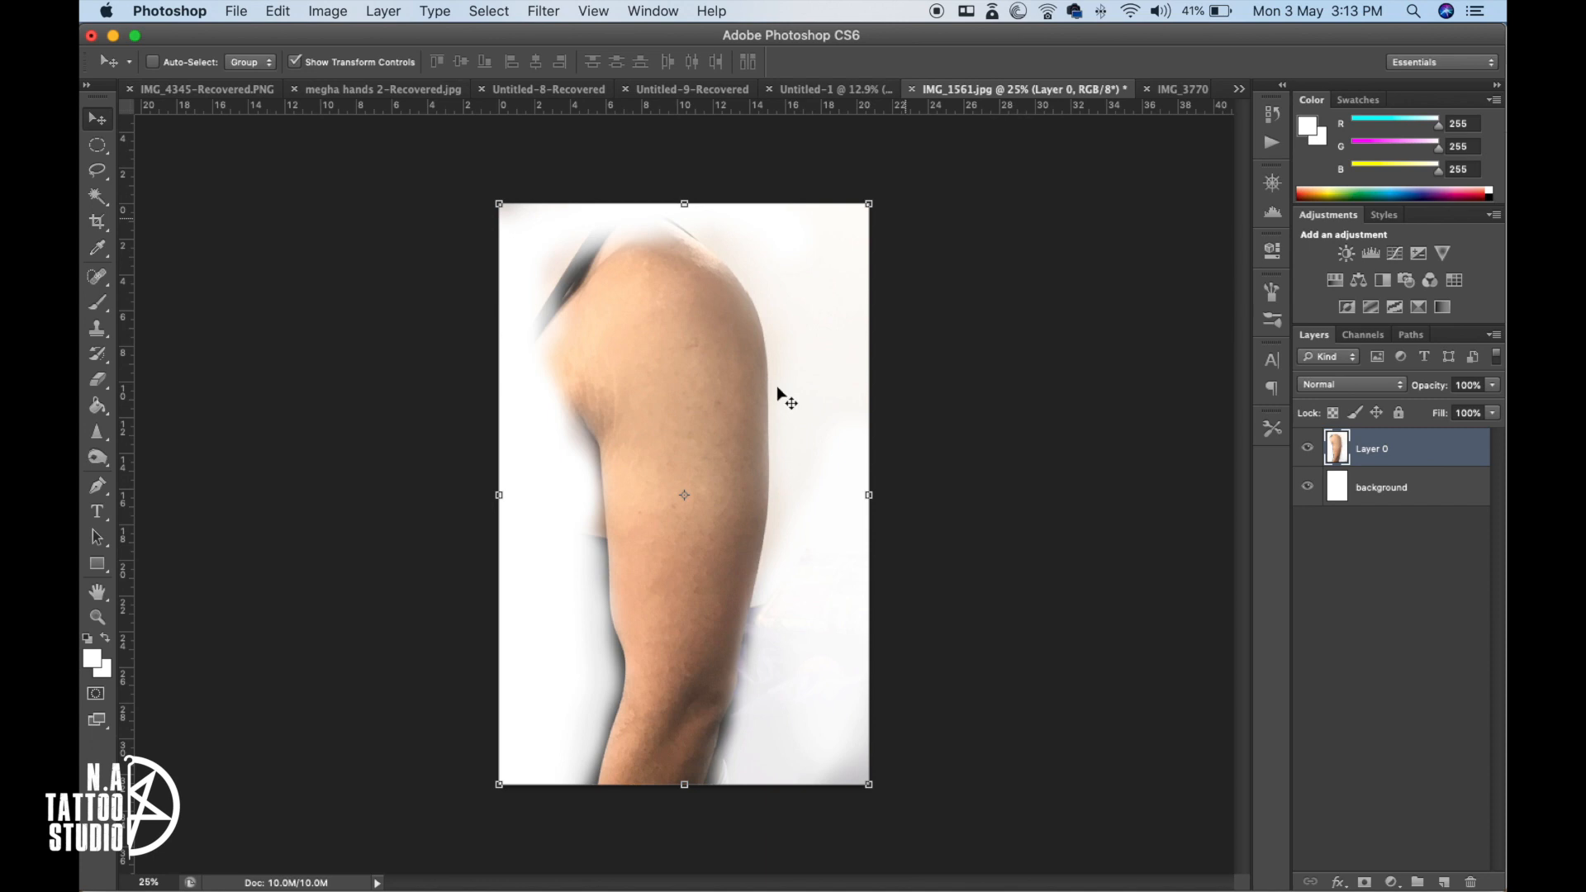
pyautogui.press('super+v')
pyautogui.moveTo(764, 645)
pyautogui.mouseDown()
pyautogui.moveTo(835, 726)
pyautogui.moveTo(773, 651)
pyautogui.mouseUp()
pyautogui.press('Return')
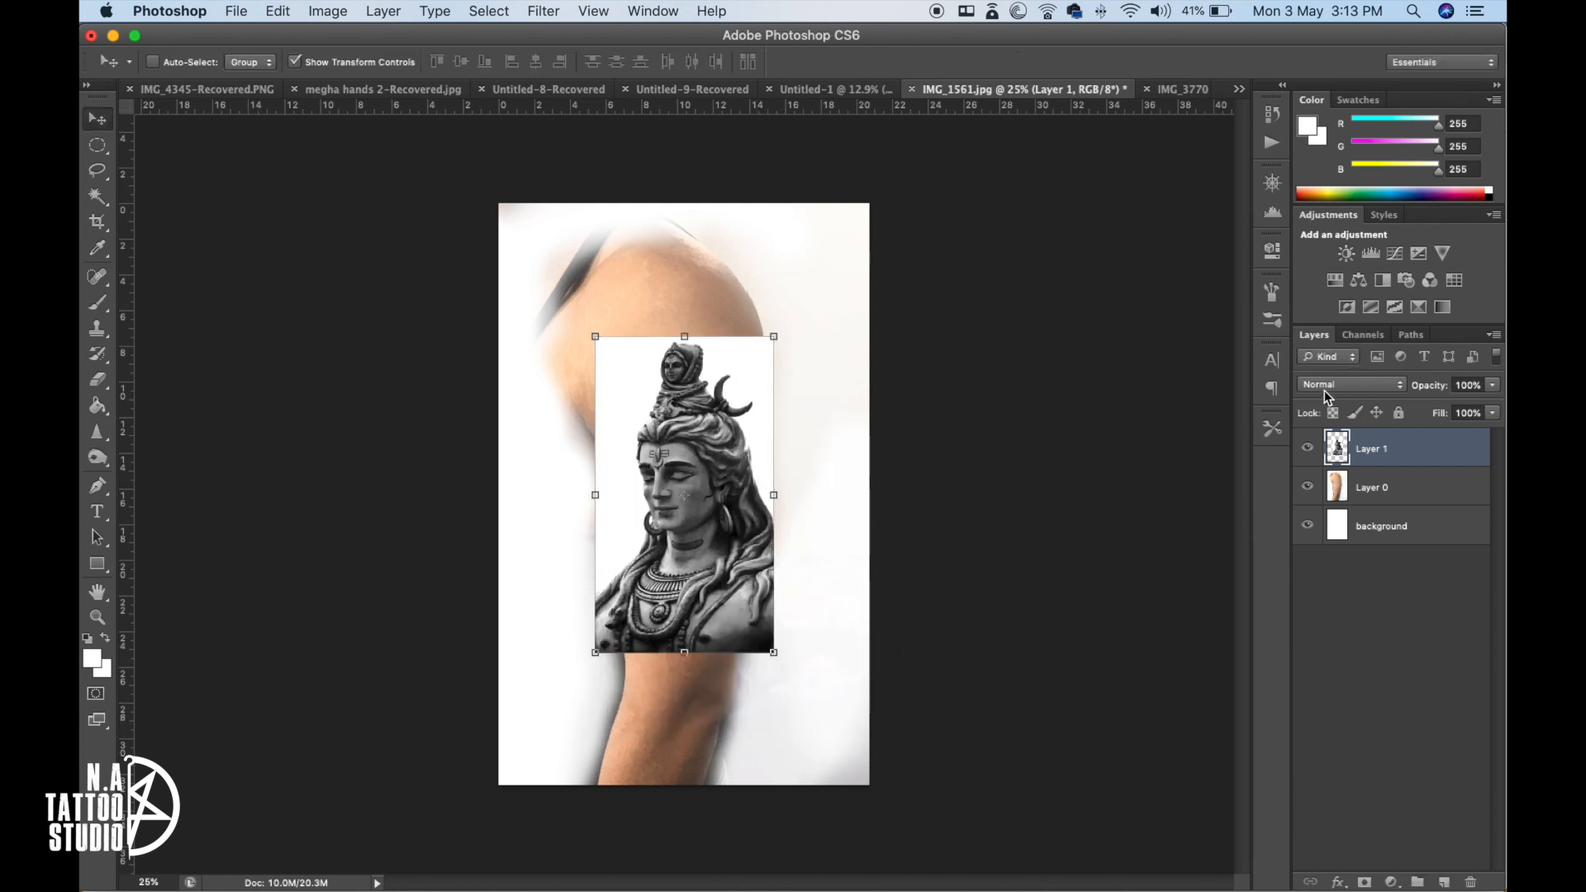
# - Set the Shiva layer's blend mode to Multiply, move it up onto the upper arm and enlarge it slightly
pyautogui.click(1352, 396)
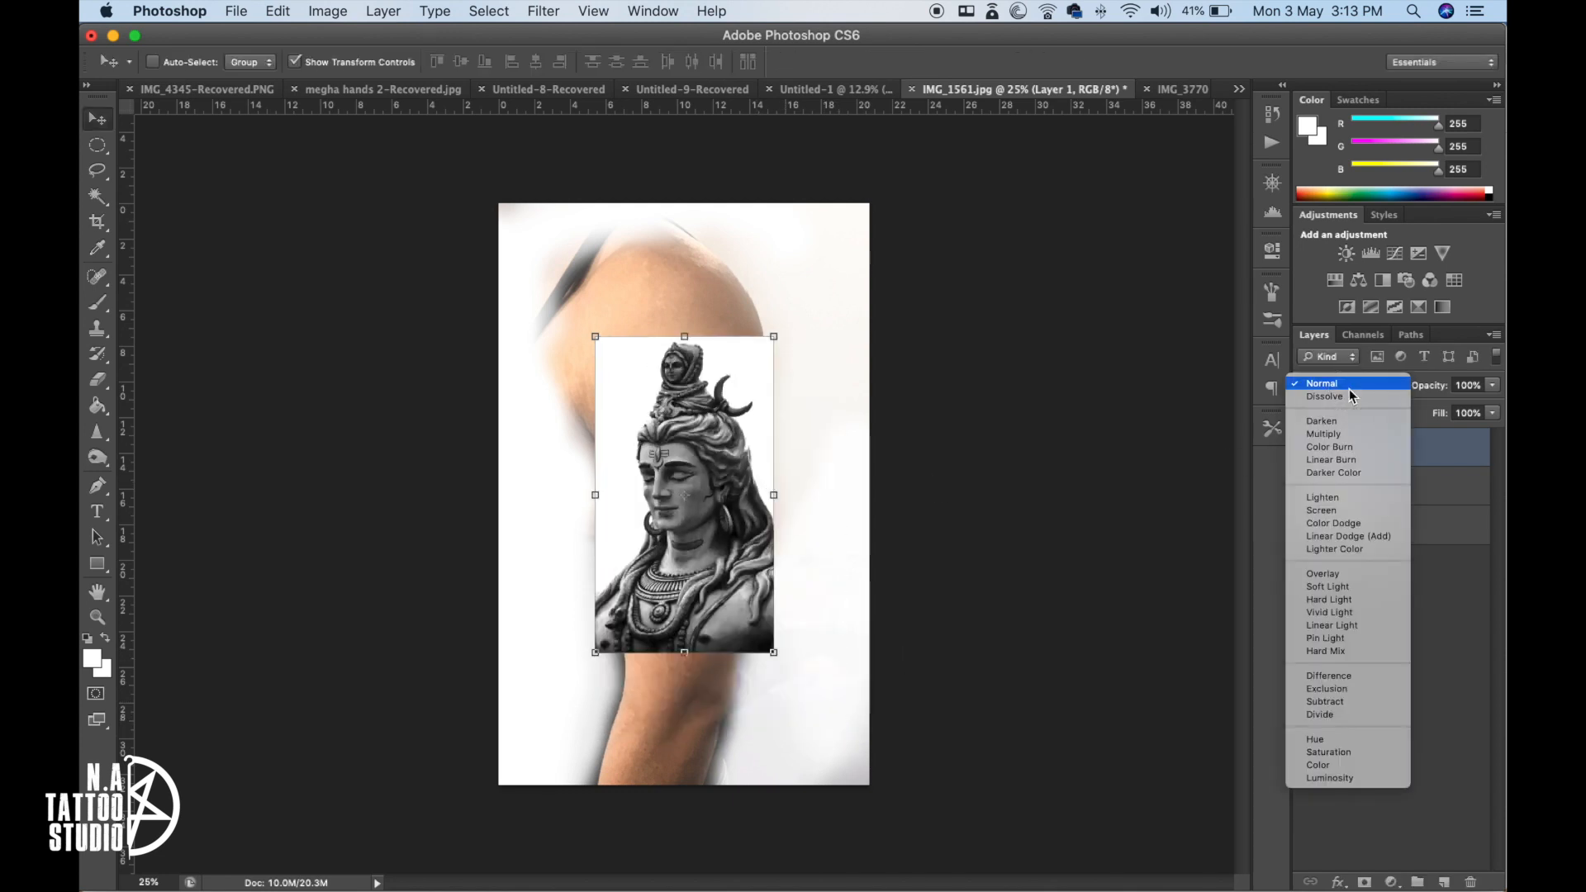
pyautogui.click(1342, 435)
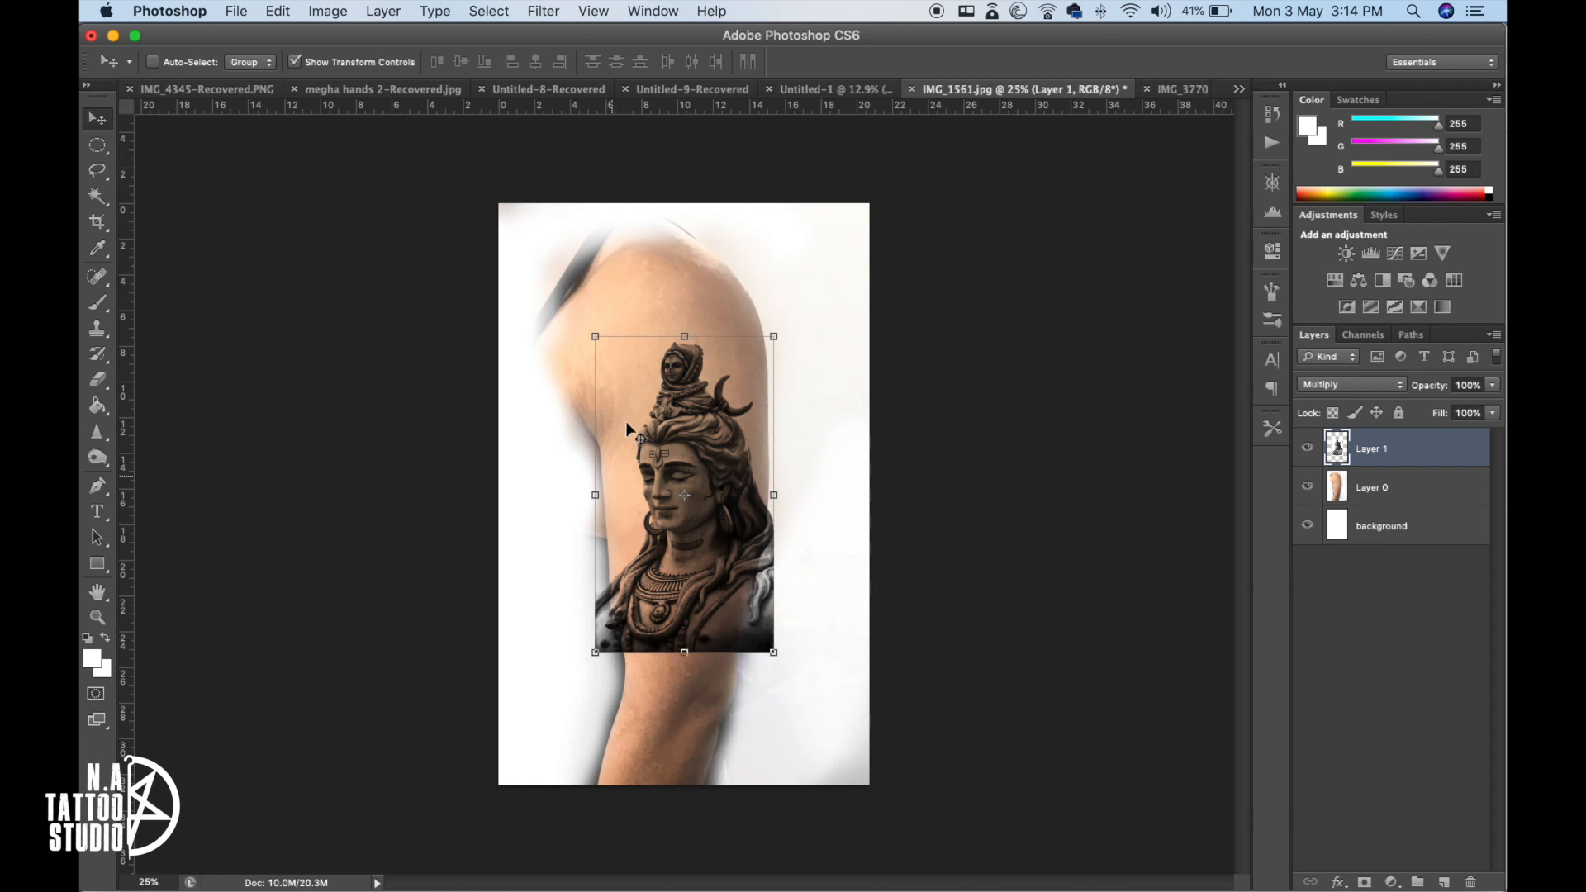
pyautogui.click(734, 578)
pyautogui.moveTo(735, 580); pyautogui.dragTo(737, 495)
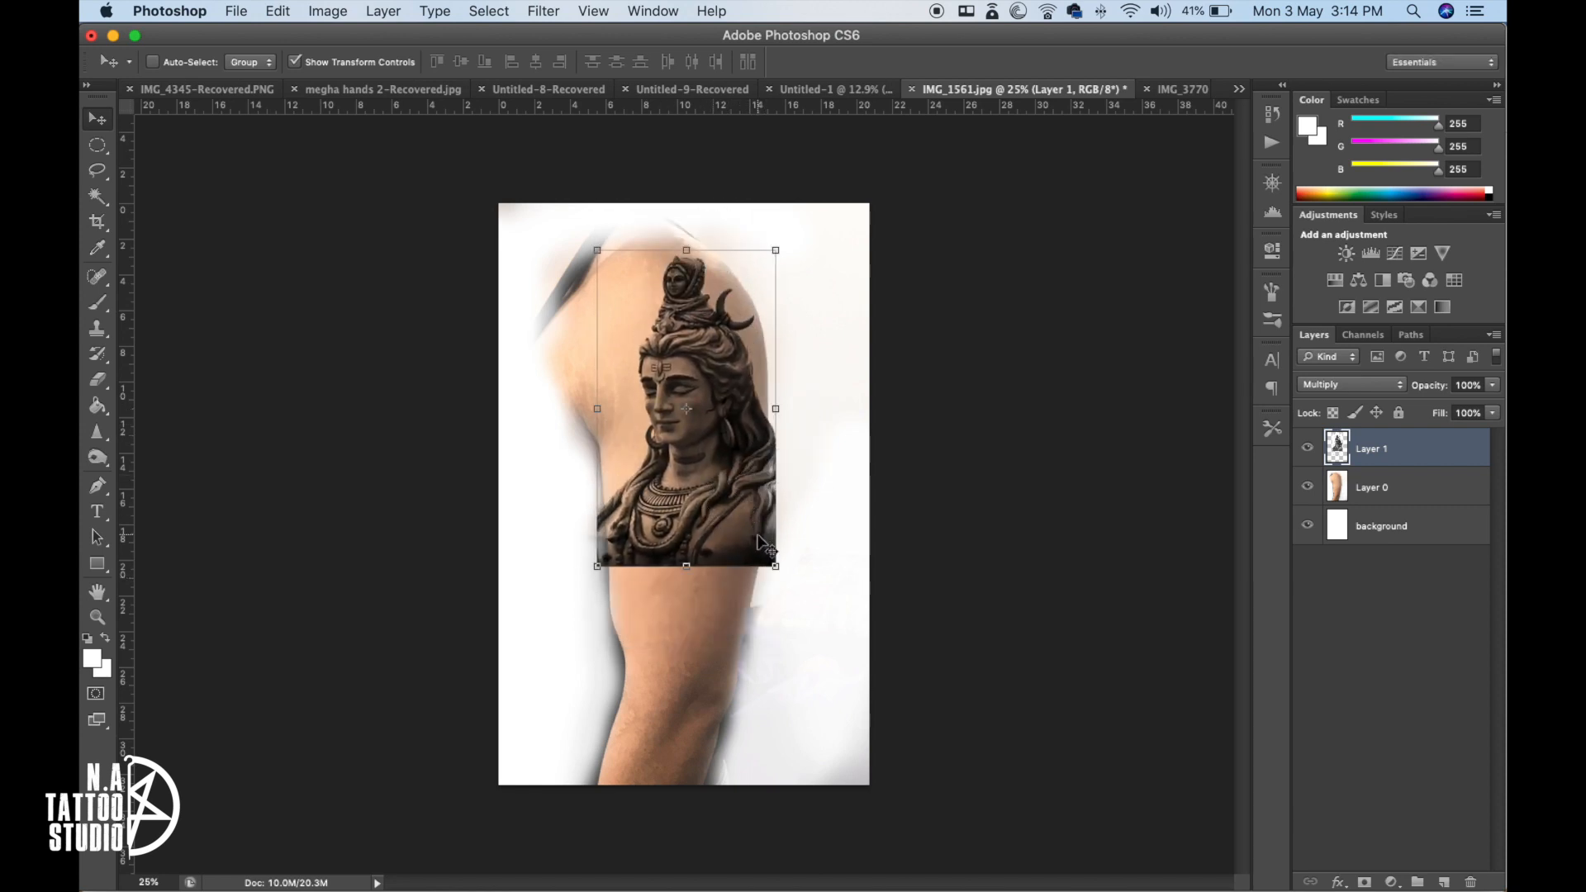
pyautogui.moveTo(775, 566); pyautogui.dragTo(797, 593)
pyautogui.moveTo(717, 537); pyautogui.dragTo(697, 533)
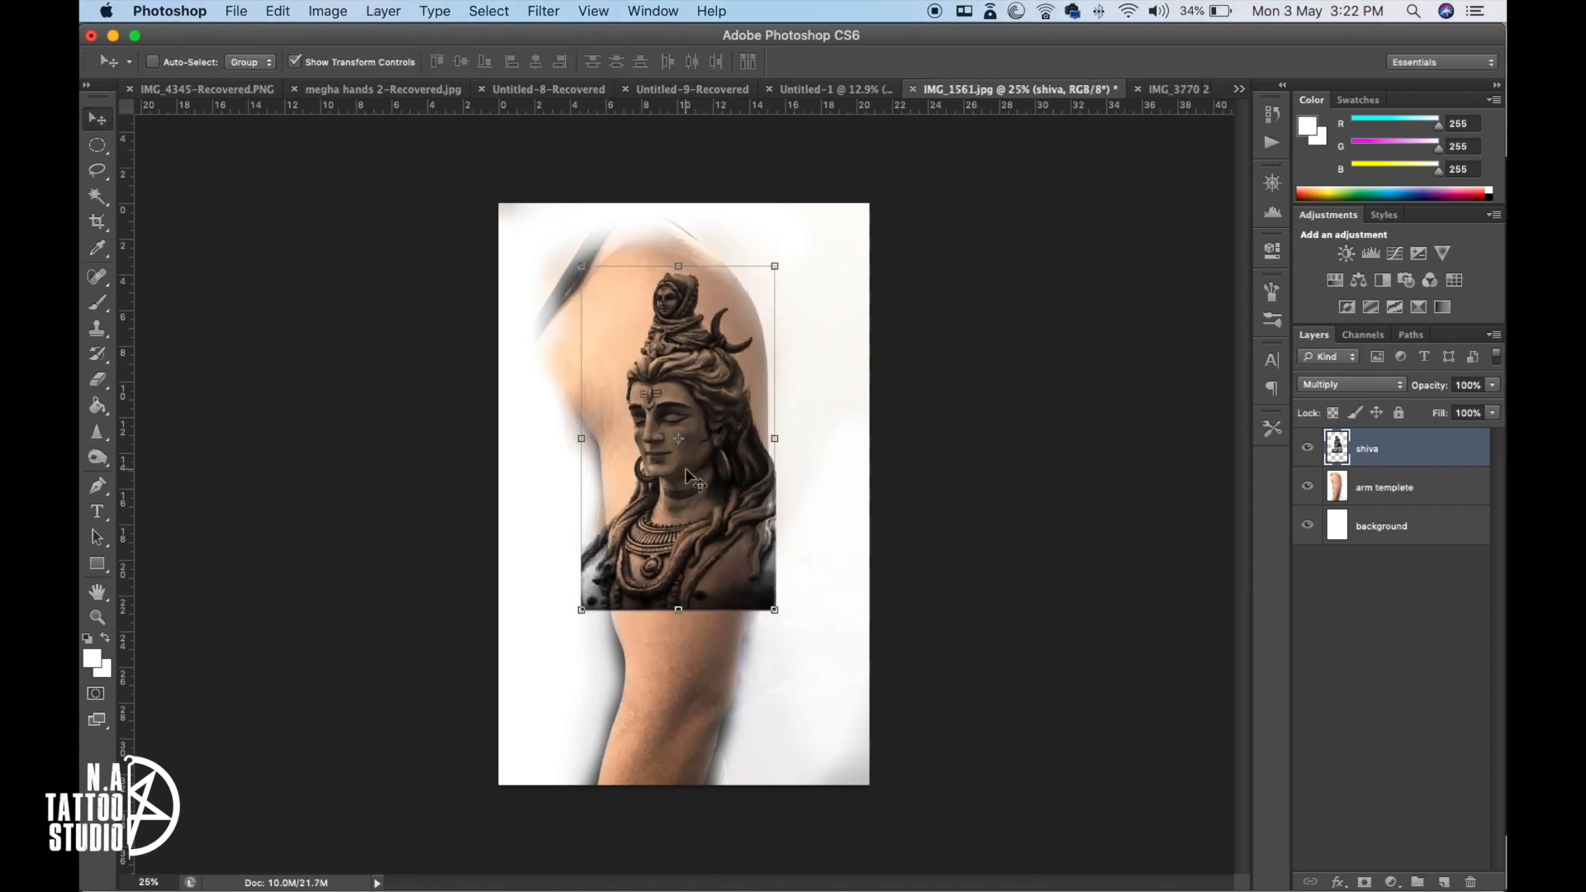
# - Preview the space image preview-109791-7yvN3aYi0M-high_0000.jpeg in the shiva project folder and open it
pyautogui.press('super+o')
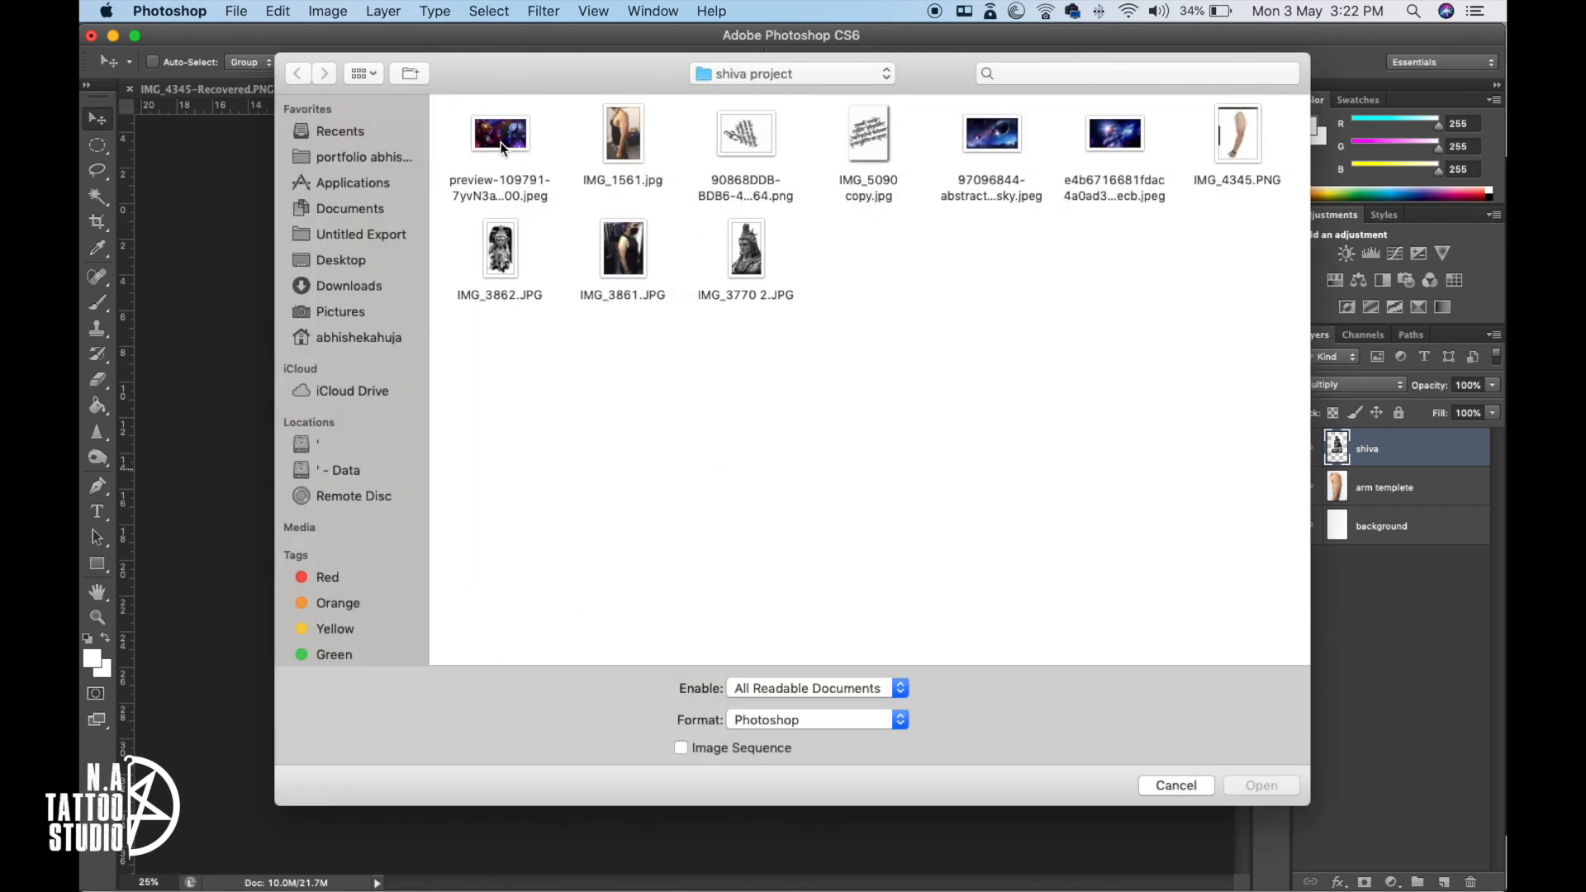
pyautogui.click(483, 138)
pyautogui.press('space')
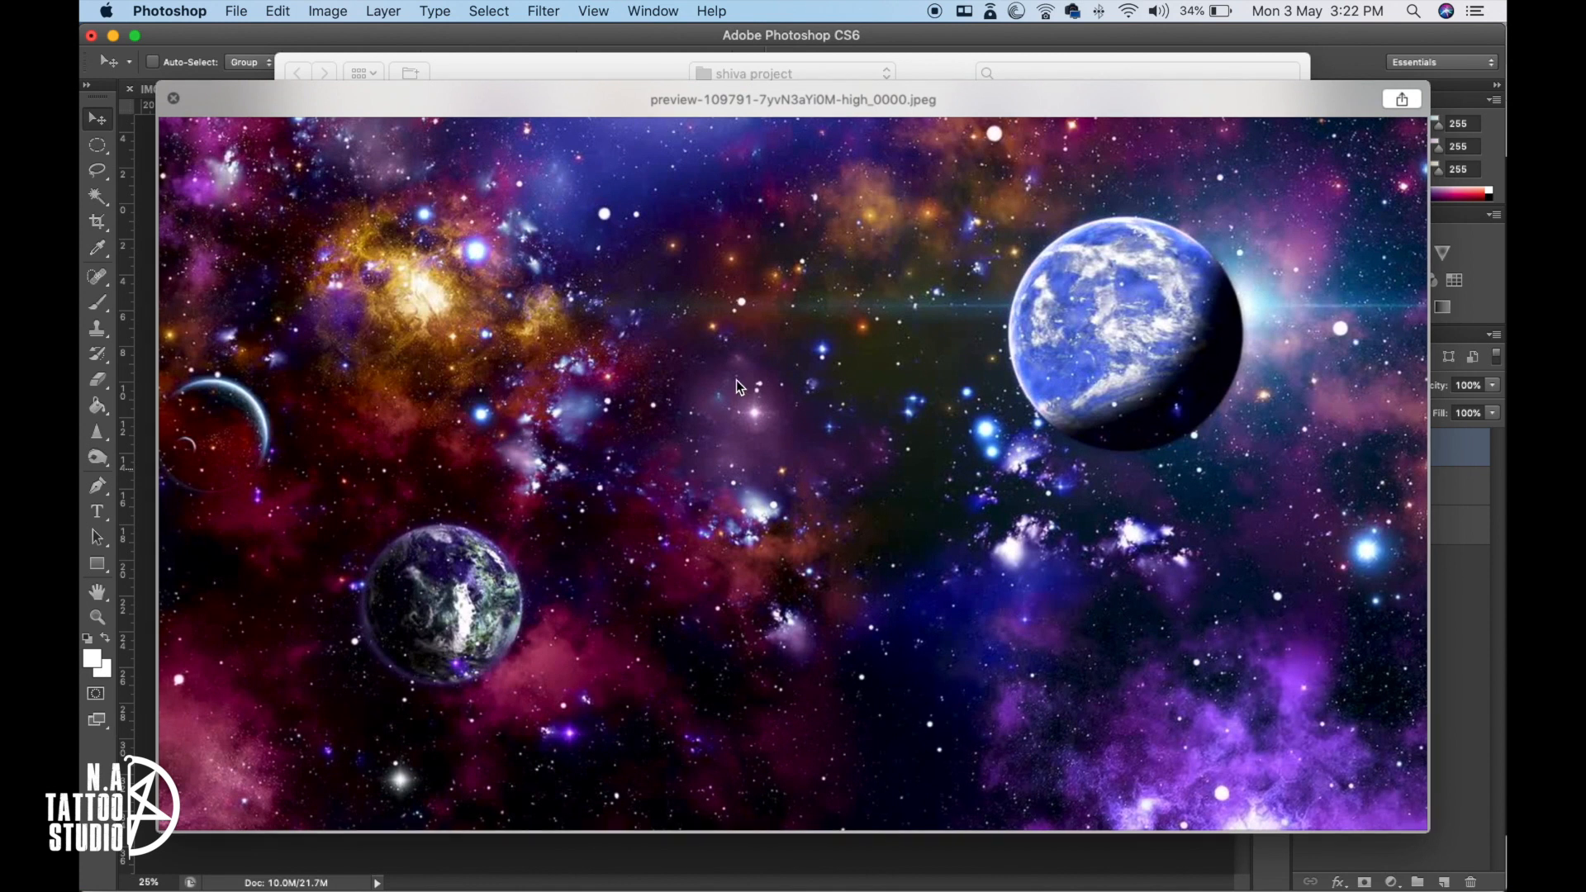
pyautogui.press('space')
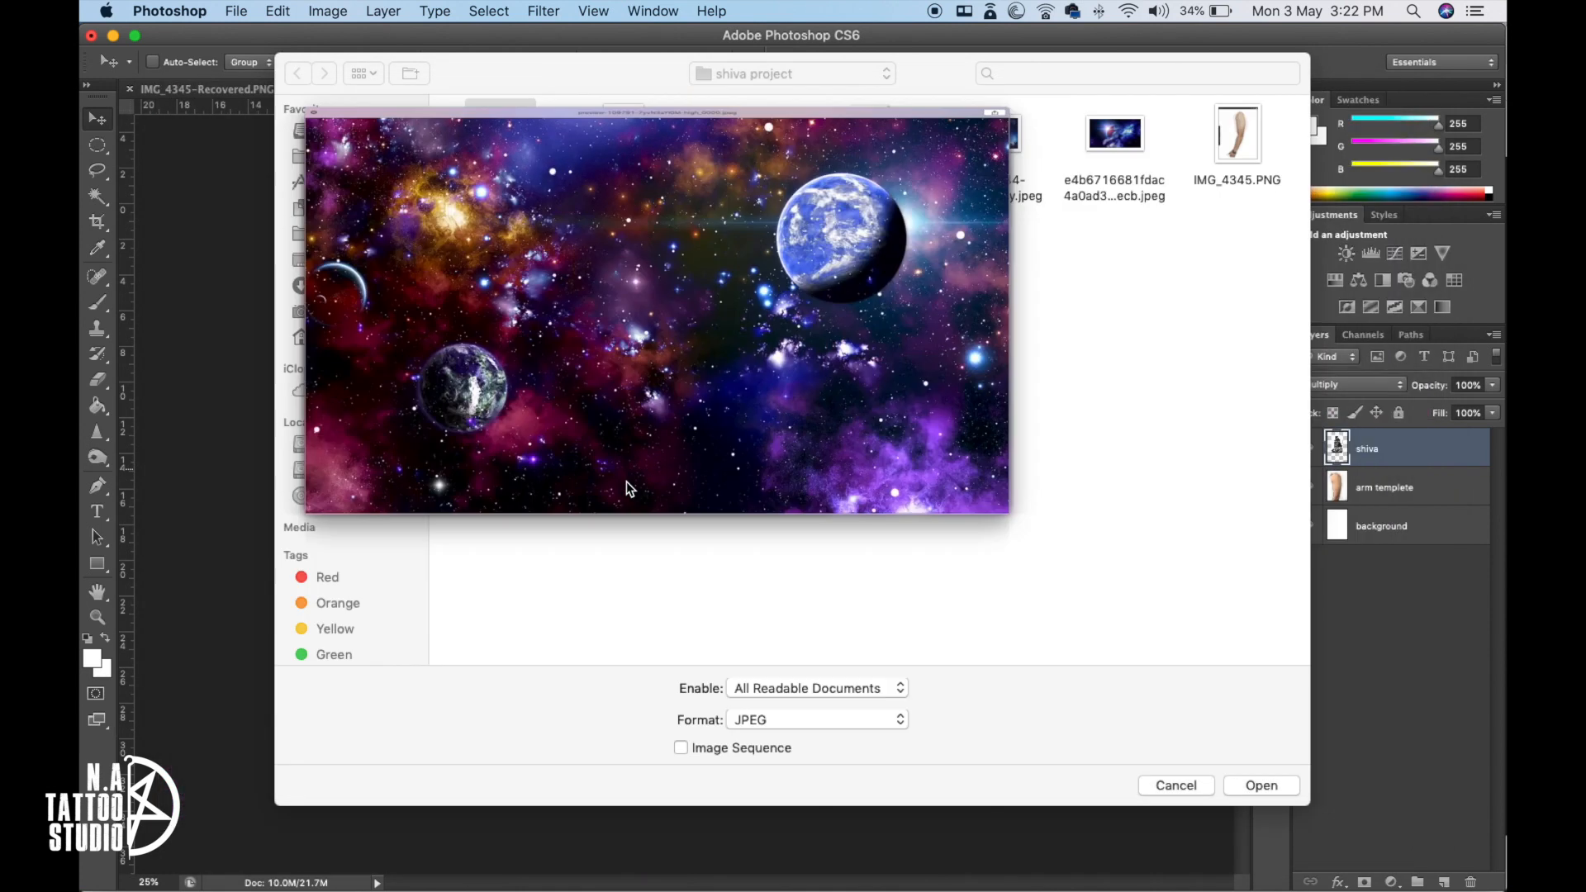
pyautogui.doubleClick(518, 162)
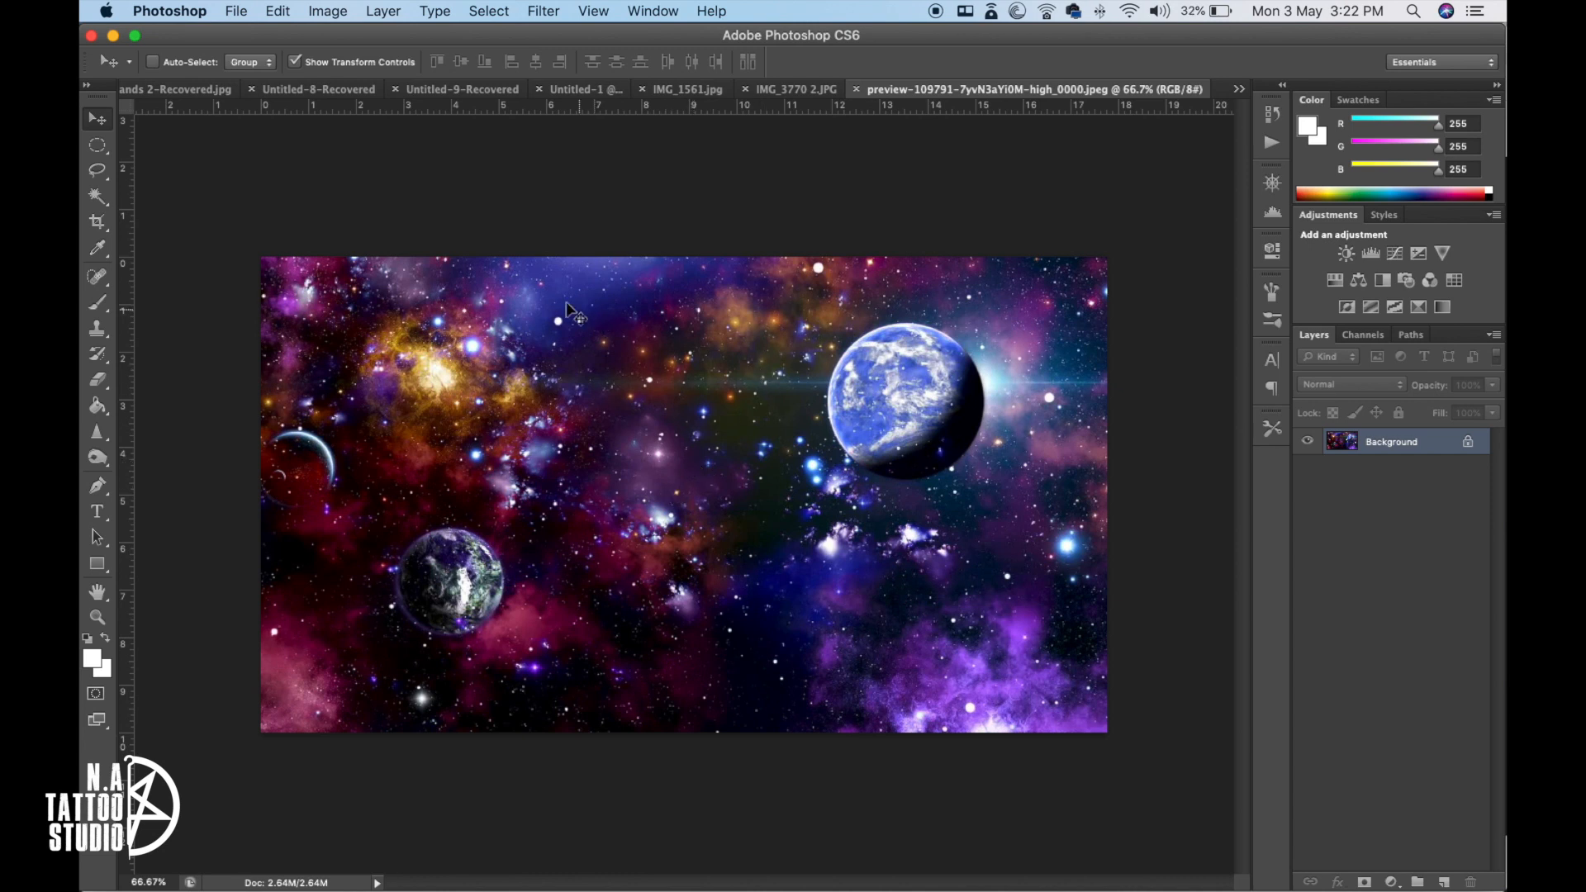
# - Turn the space image black and white by setting its Hue/Saturation saturation to -100
pyautogui.click(327, 12)
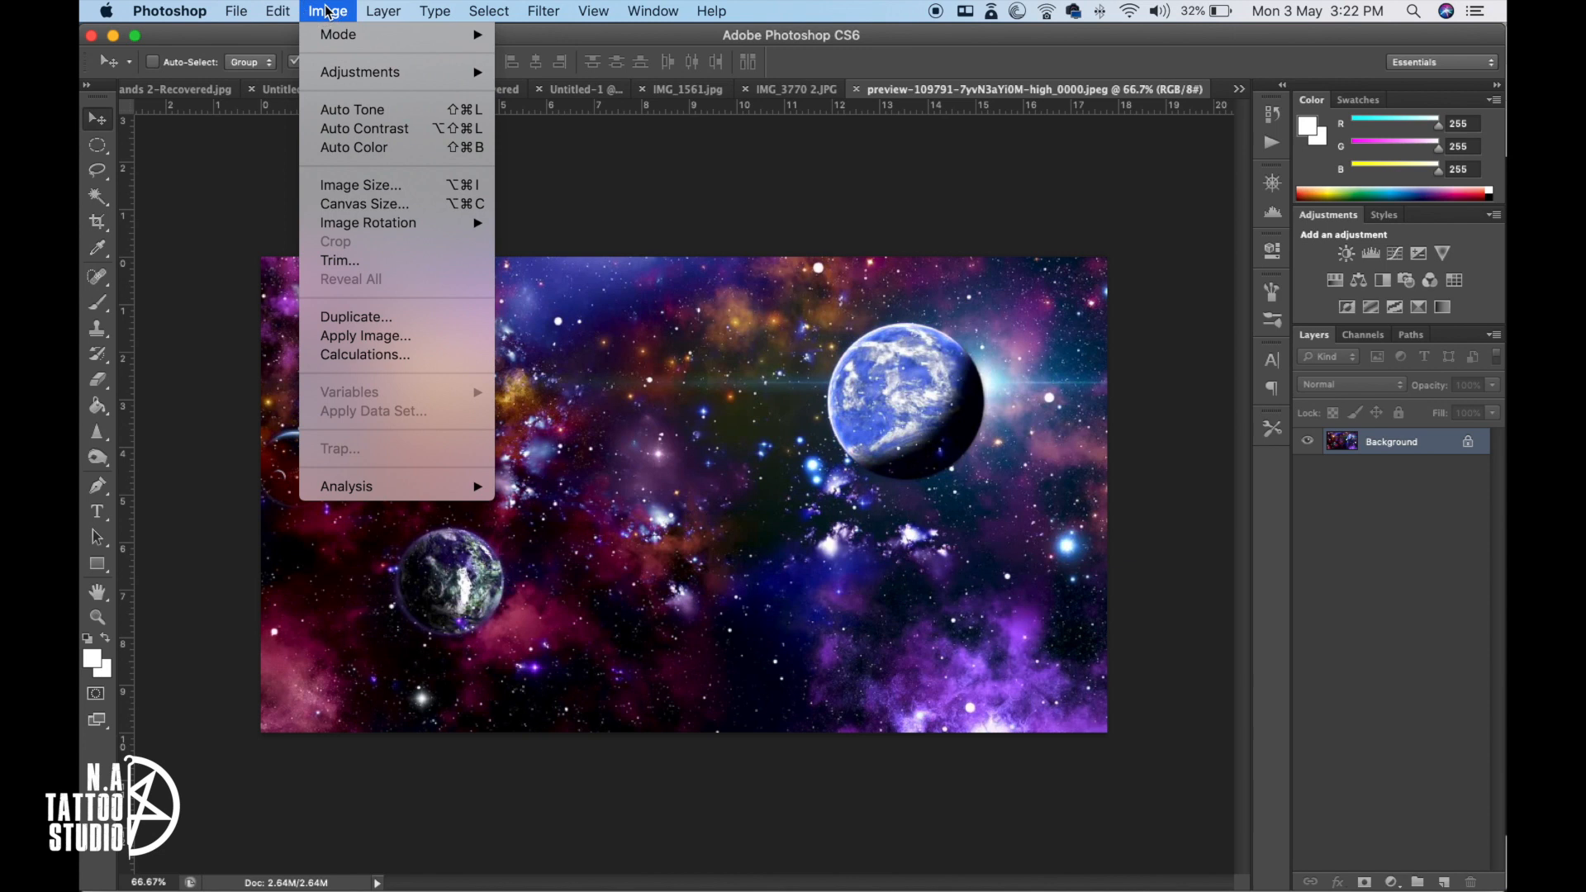
pyautogui.moveTo(364, 73)
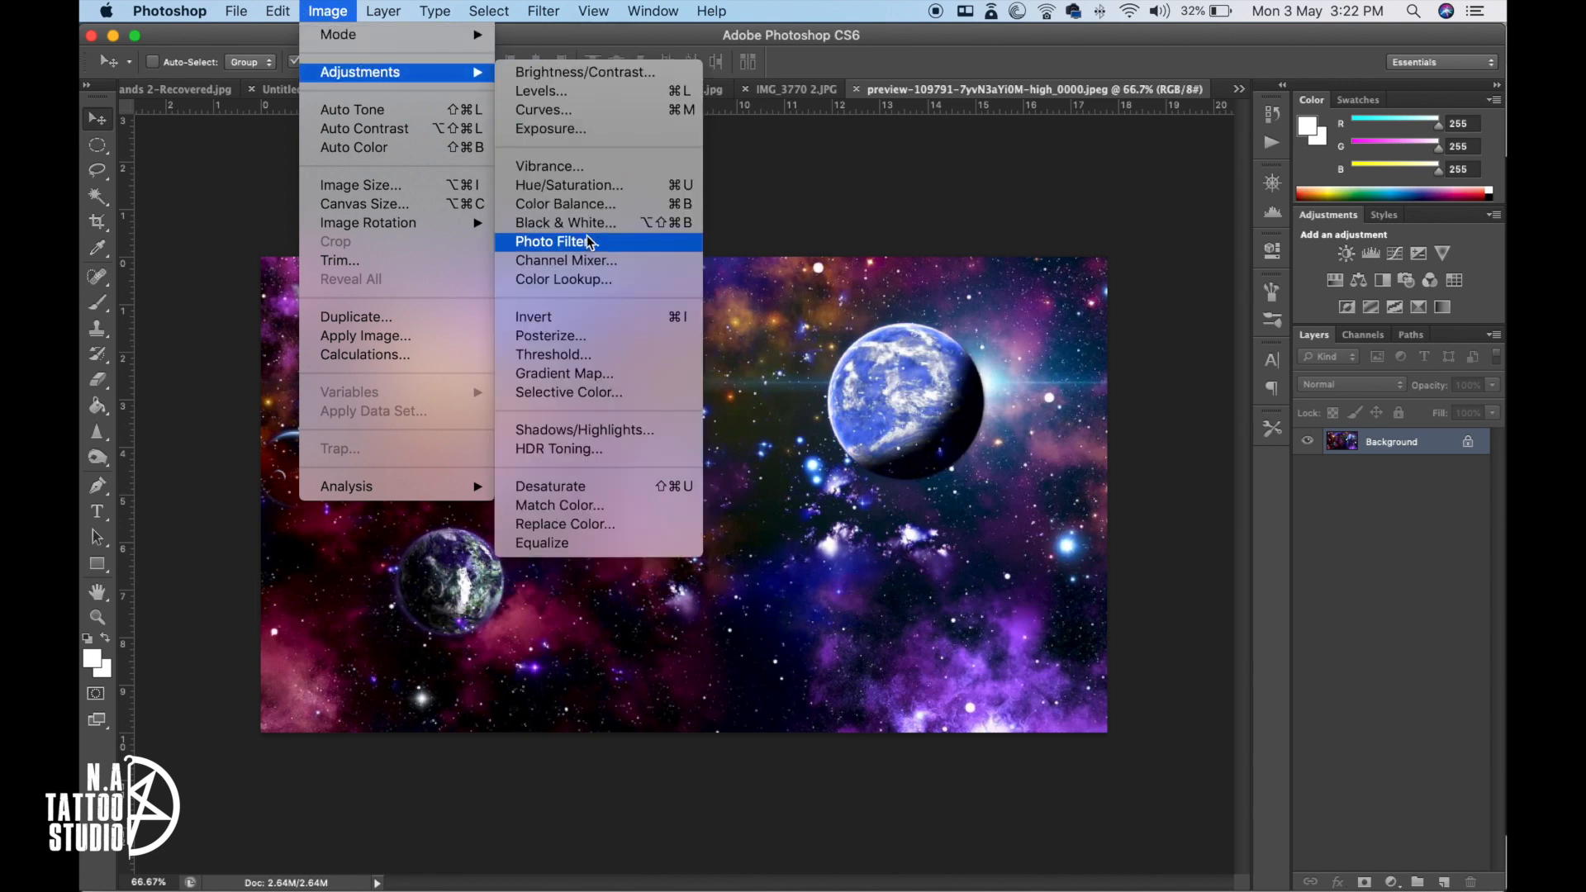
pyautogui.click(581, 185)
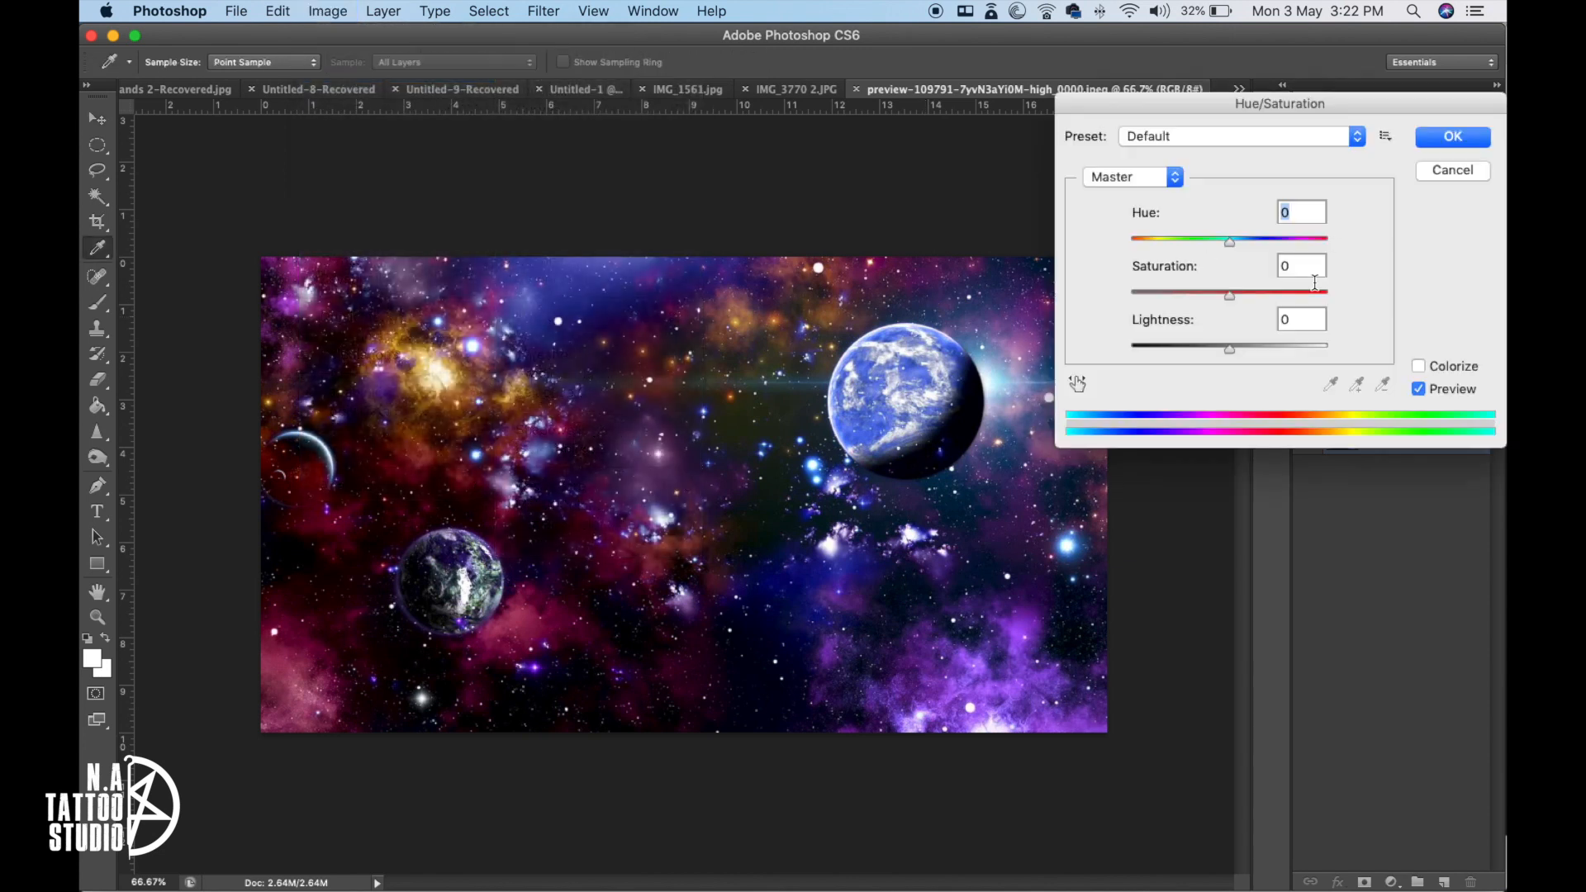
pyautogui.moveTo(1234, 289); pyautogui.dragTo(1082, 290)
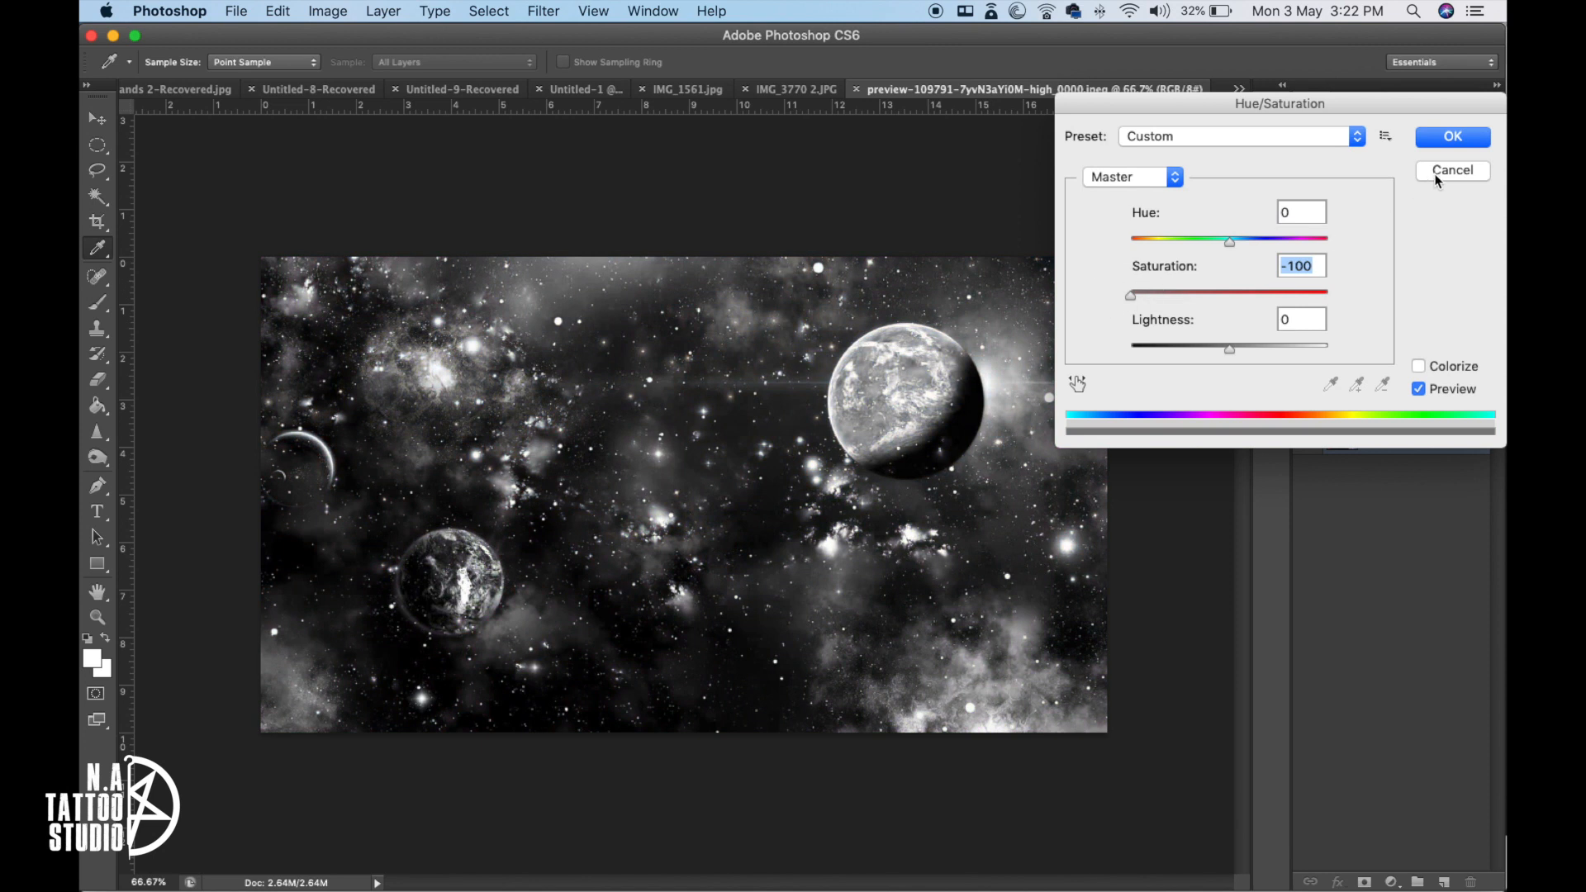
pyautogui.click(1452, 137)
pyautogui.press('v')
# - Soften the space image with a Gaussian Blur of 1.5 pixels radius
pyautogui.click(544, 11)
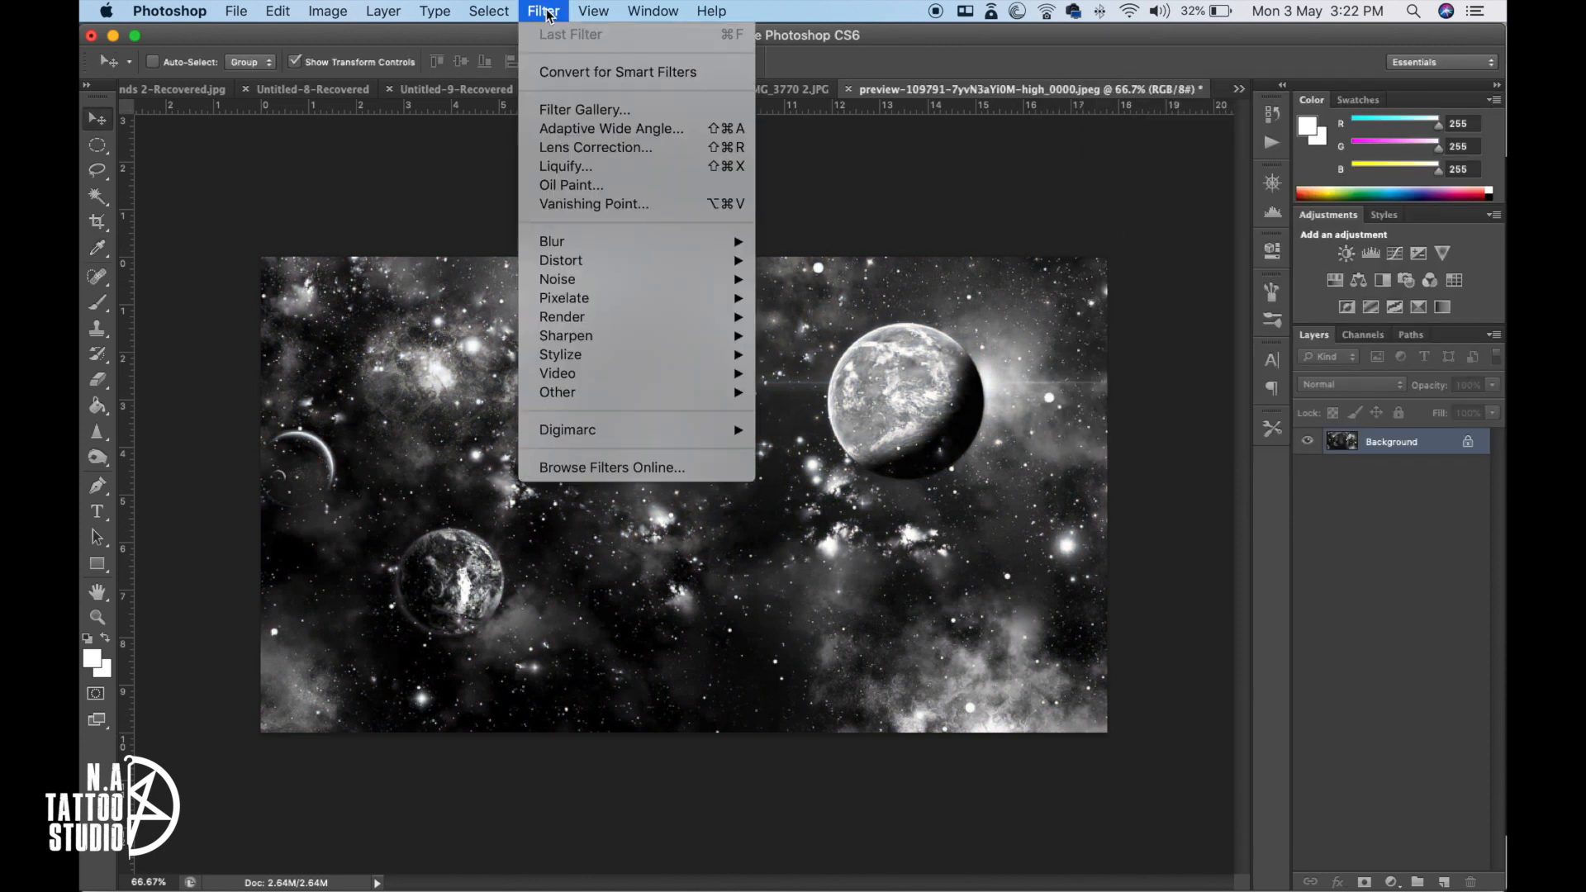
pyautogui.moveTo(606, 241)
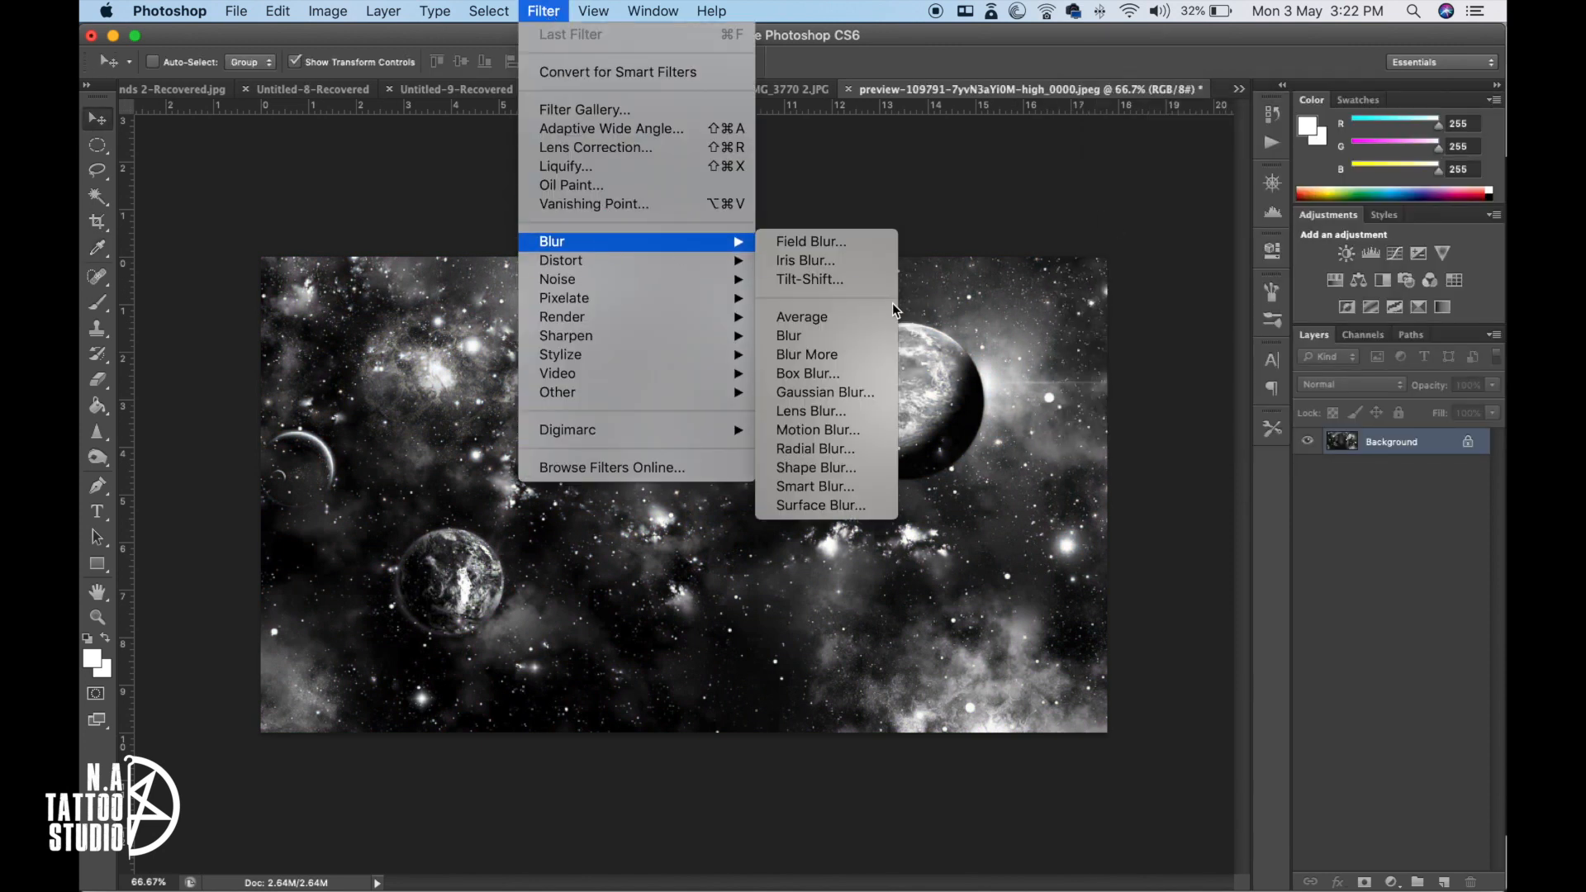
pyautogui.click(825, 393)
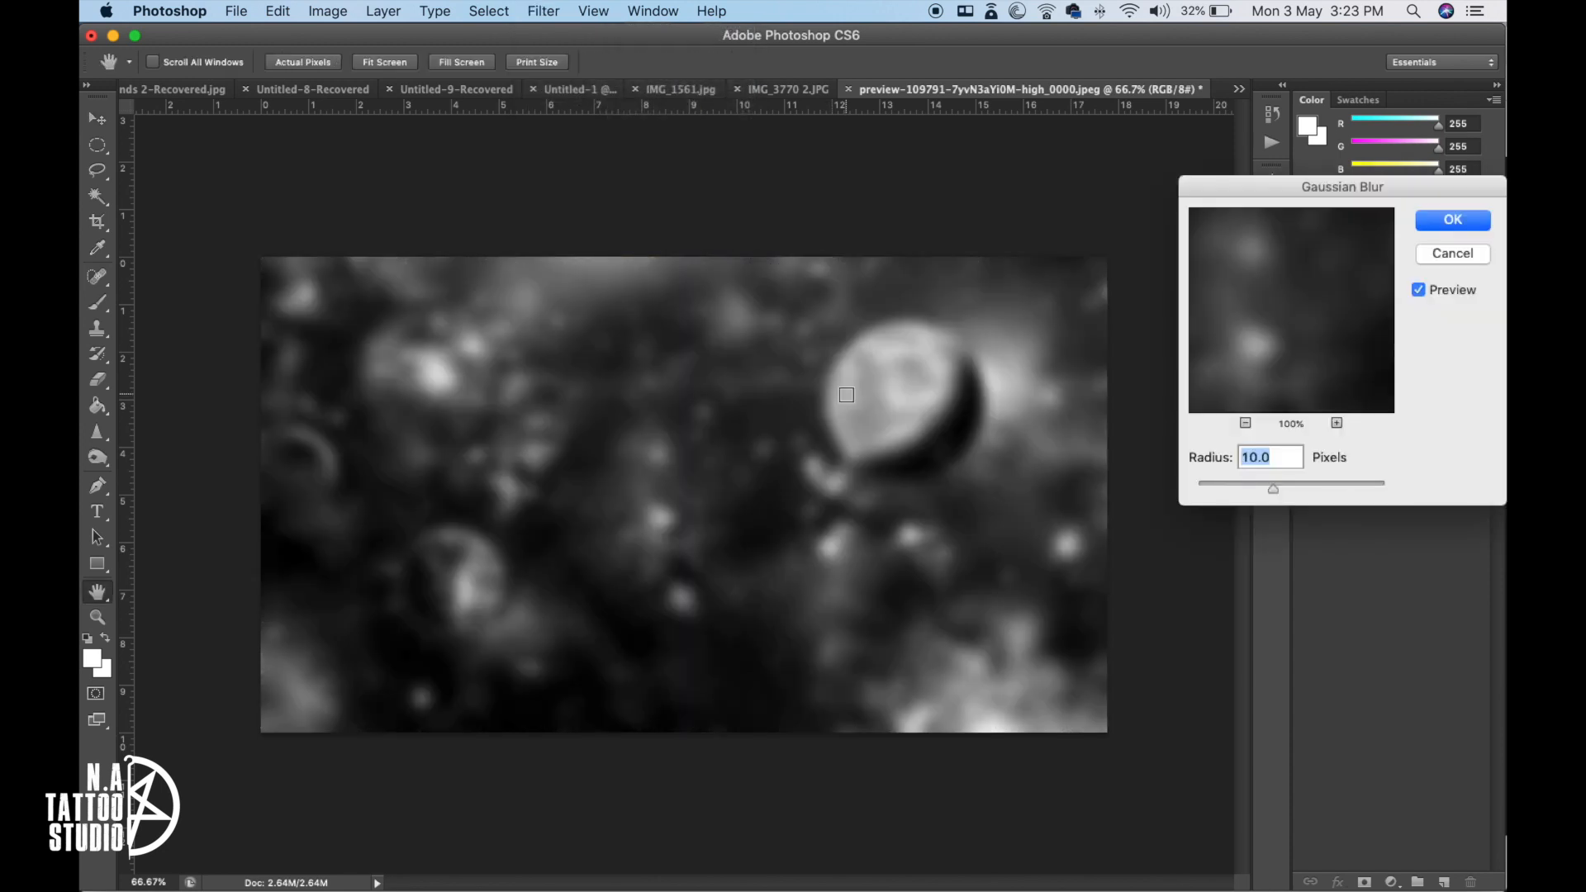
pyautogui.moveTo(1321, 487); pyautogui.dragTo(1198, 490)
pyautogui.click(1214, 489)
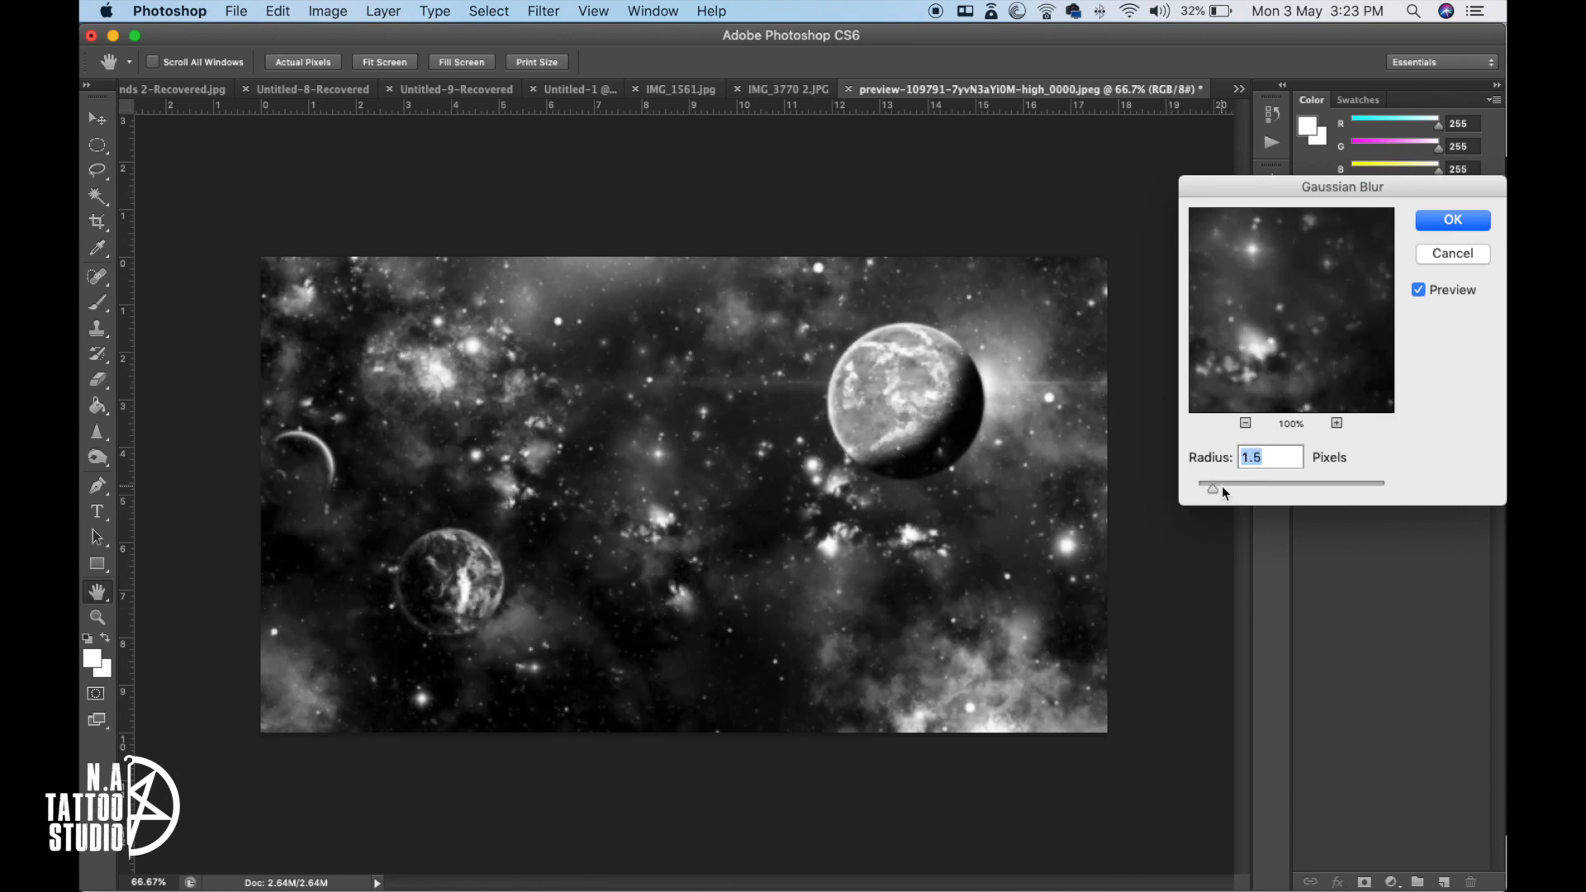
pyautogui.press('Return')
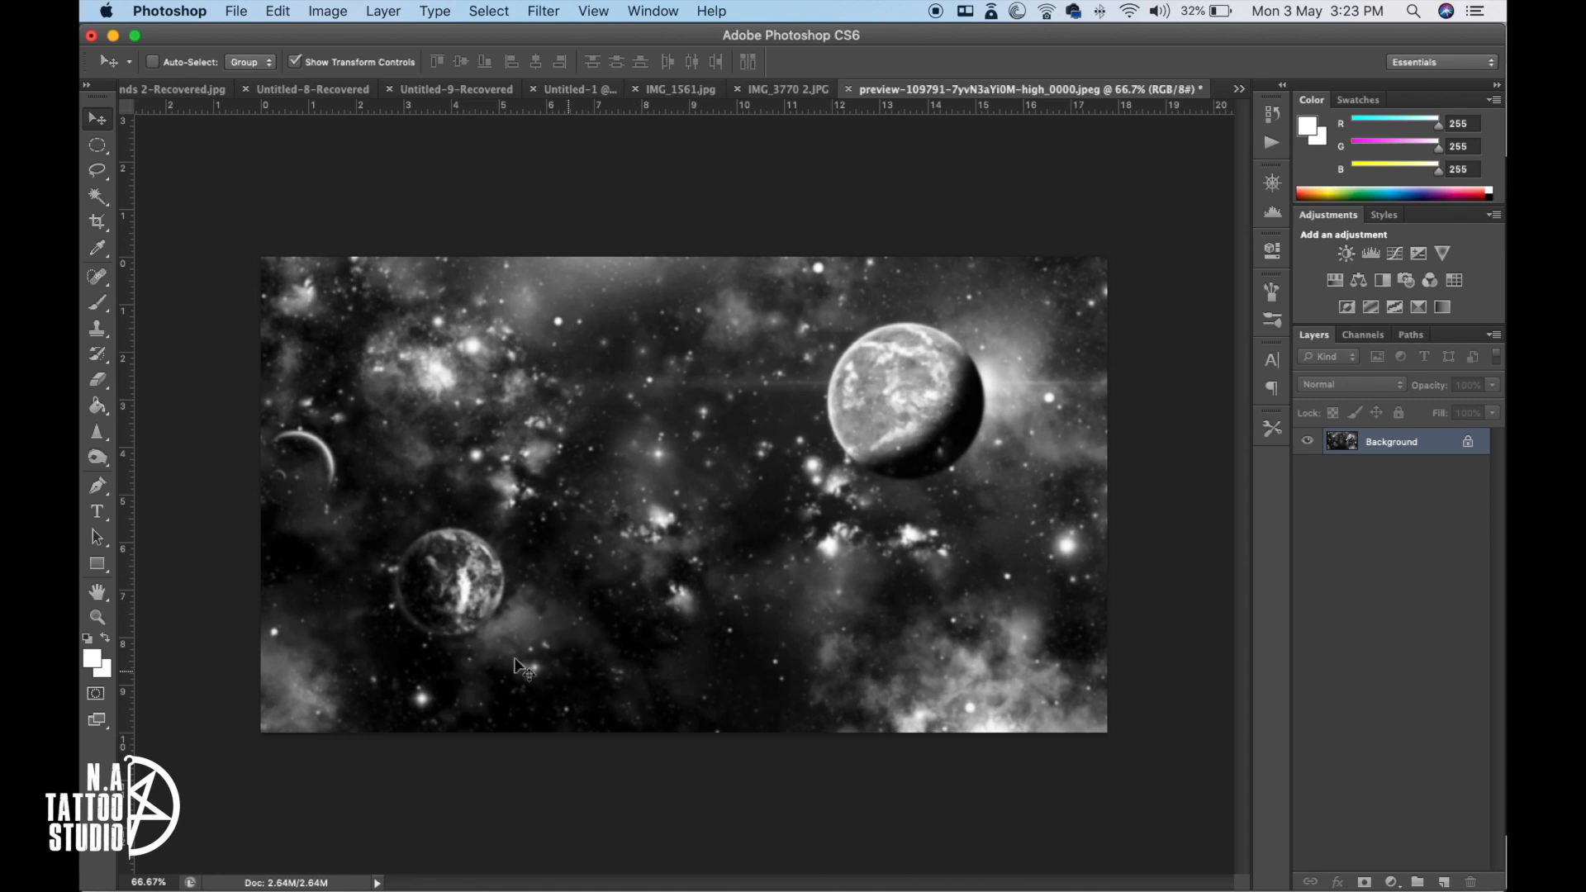
# - Darken the space image with Levels, setting the black input level to 5 and the midtones to 0.83
pyautogui.click(327, 11)
pyautogui.moveTo(375, 74)
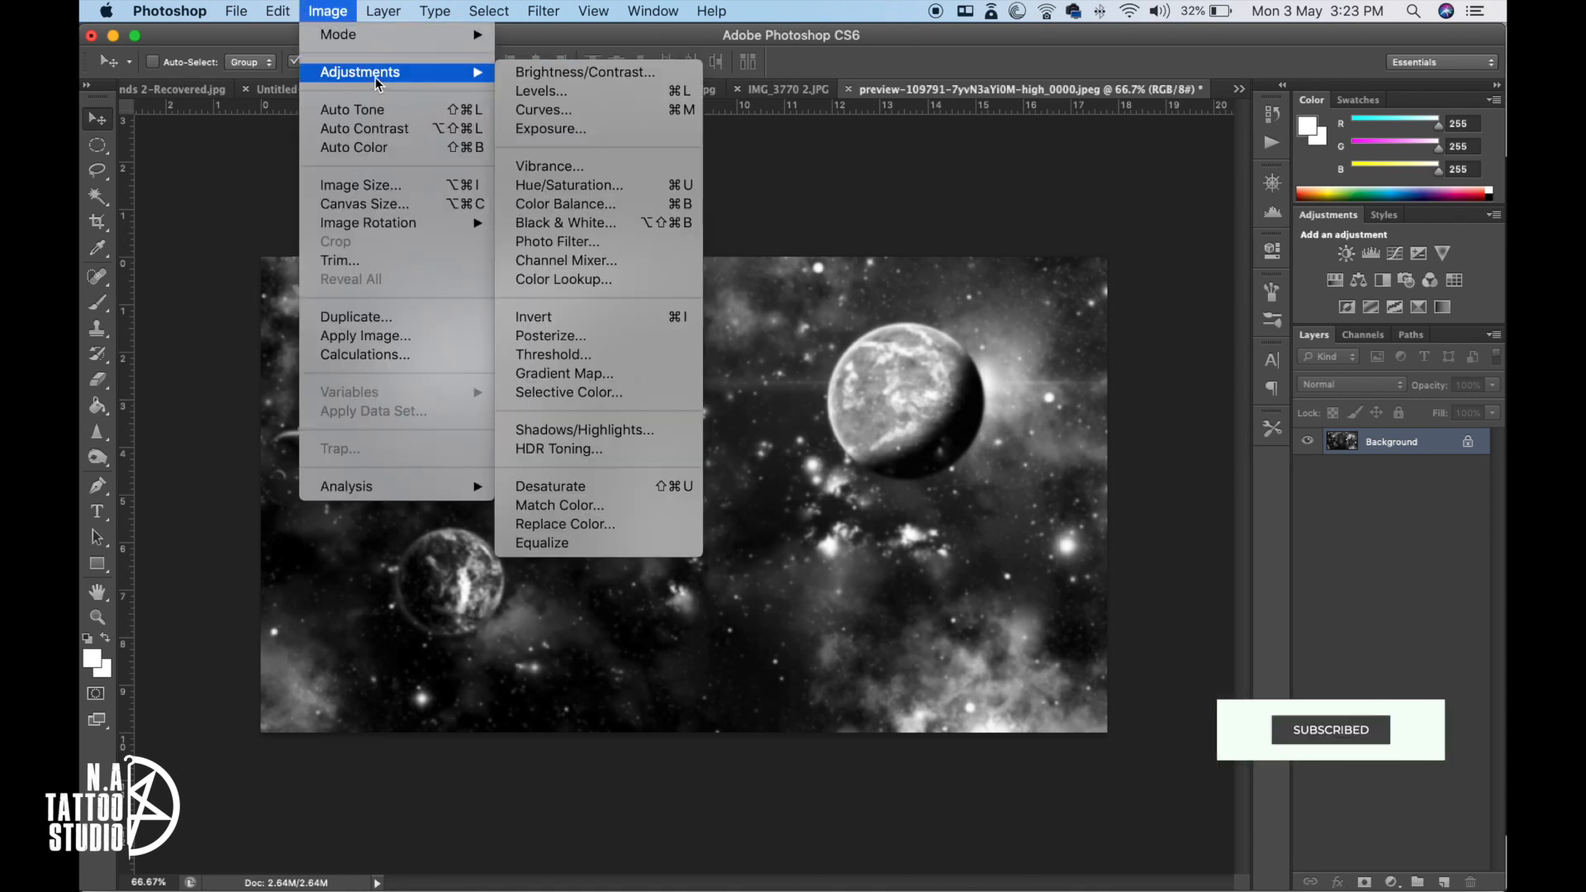
pyautogui.click(520, 91)
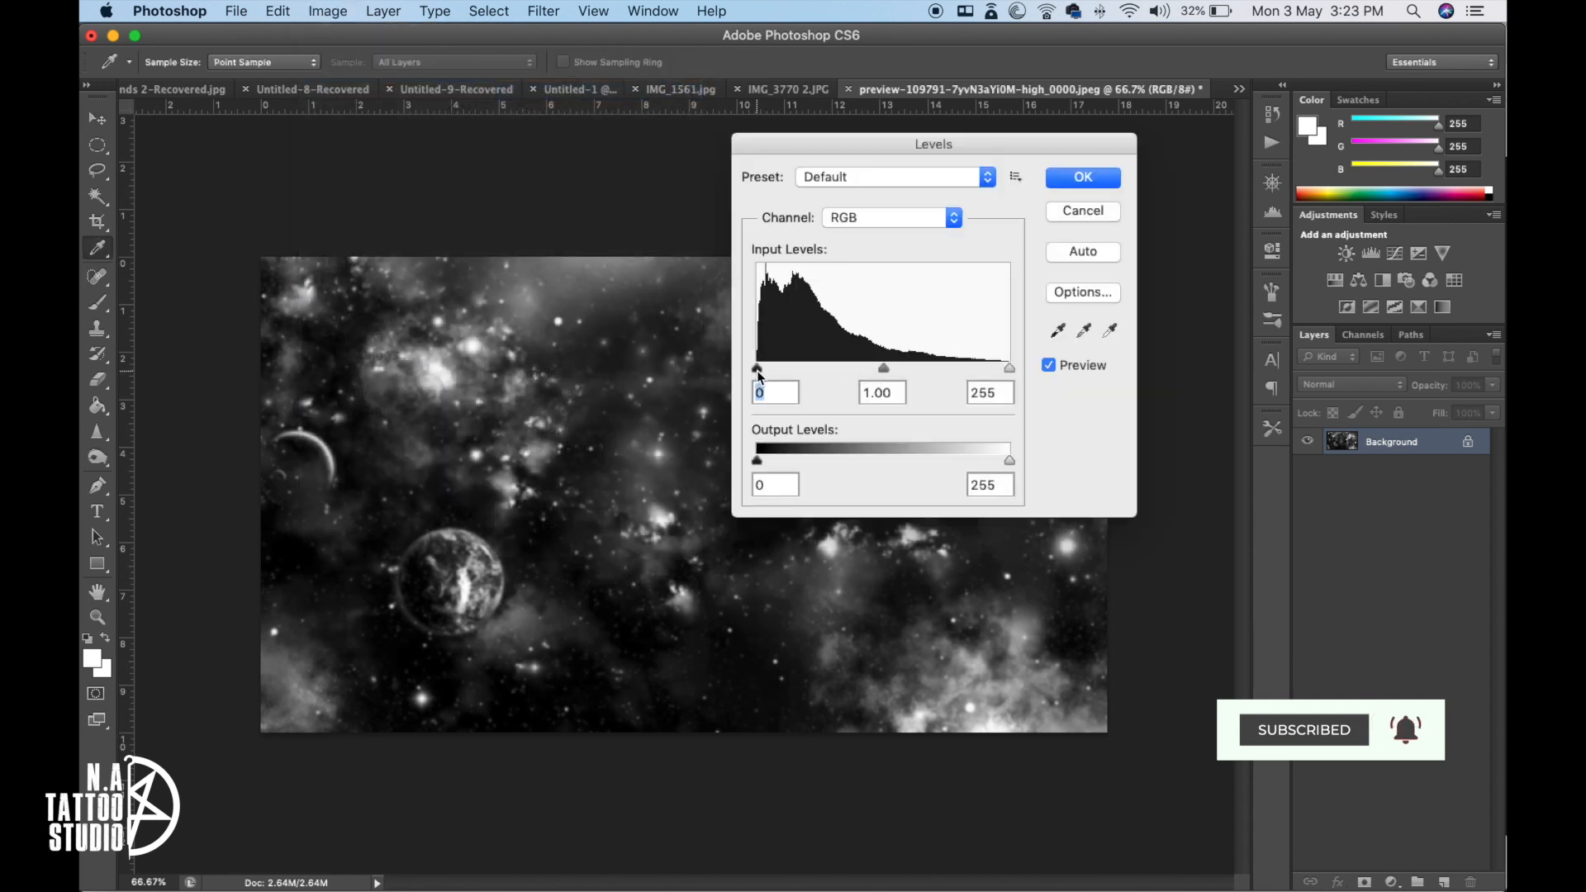
pyautogui.click(758, 373)
pyautogui.moveTo(758, 374); pyautogui.dragTo(768, 375)
pyautogui.moveTo(889, 373); pyautogui.dragTo(904, 366)
pyautogui.moveTo(778, 372); pyautogui.dragTo(761, 369)
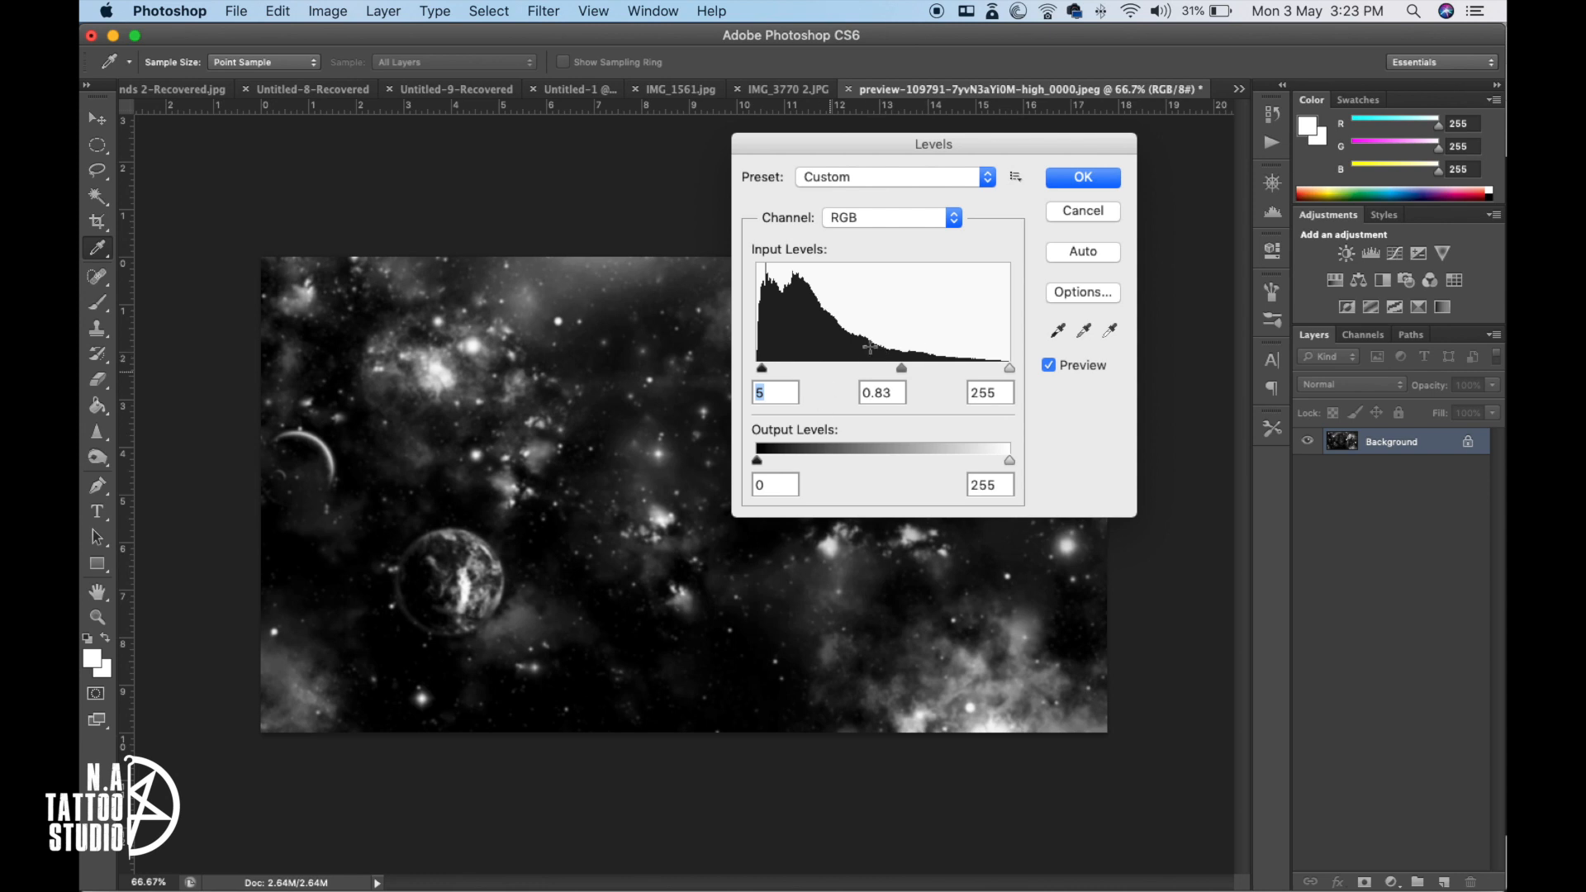
pyautogui.click(1092, 180)
# - Cut the entire space image, paste it as a new layer in IMG_1561.jpg and rotate it -90° to stand upright
pyautogui.press('super+a')
pyautogui.press('BackSpace')
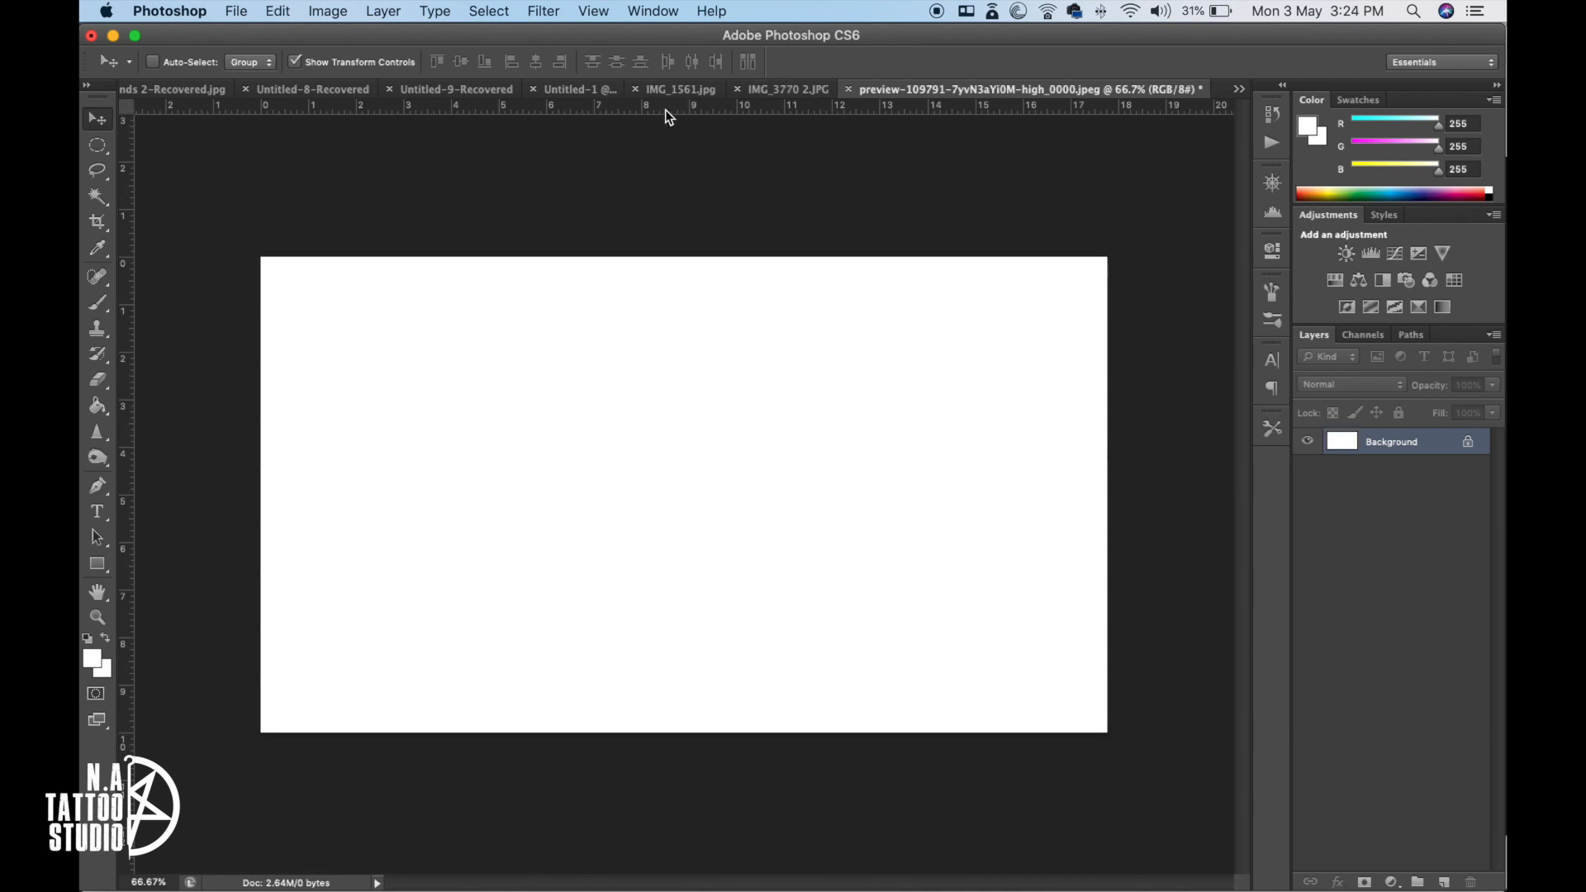
pyautogui.click(650, 92)
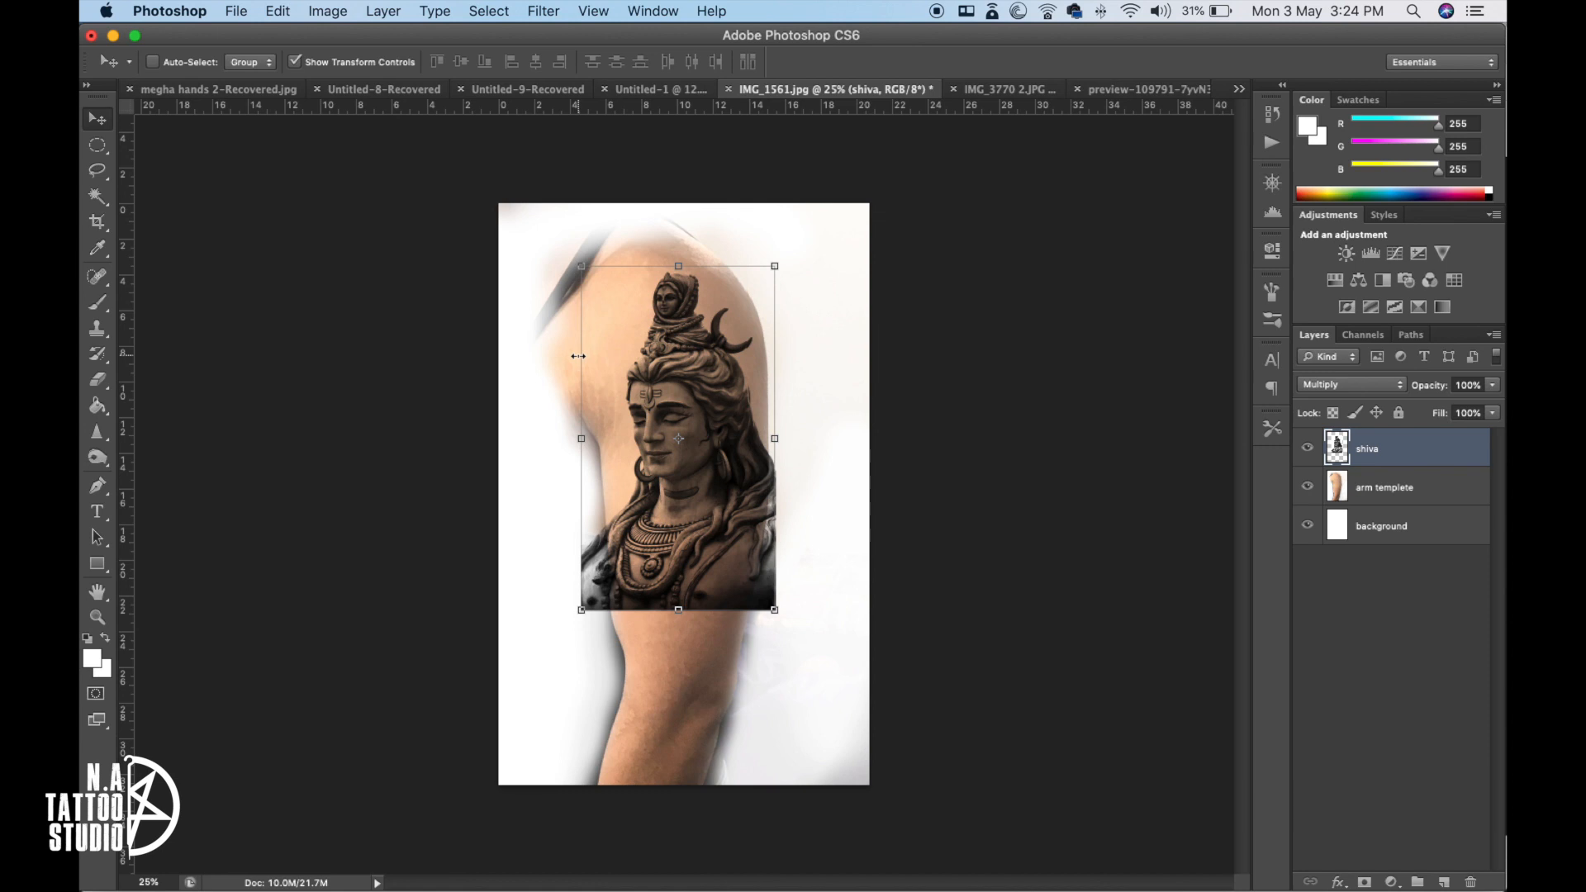
pyautogui.press('super+v')
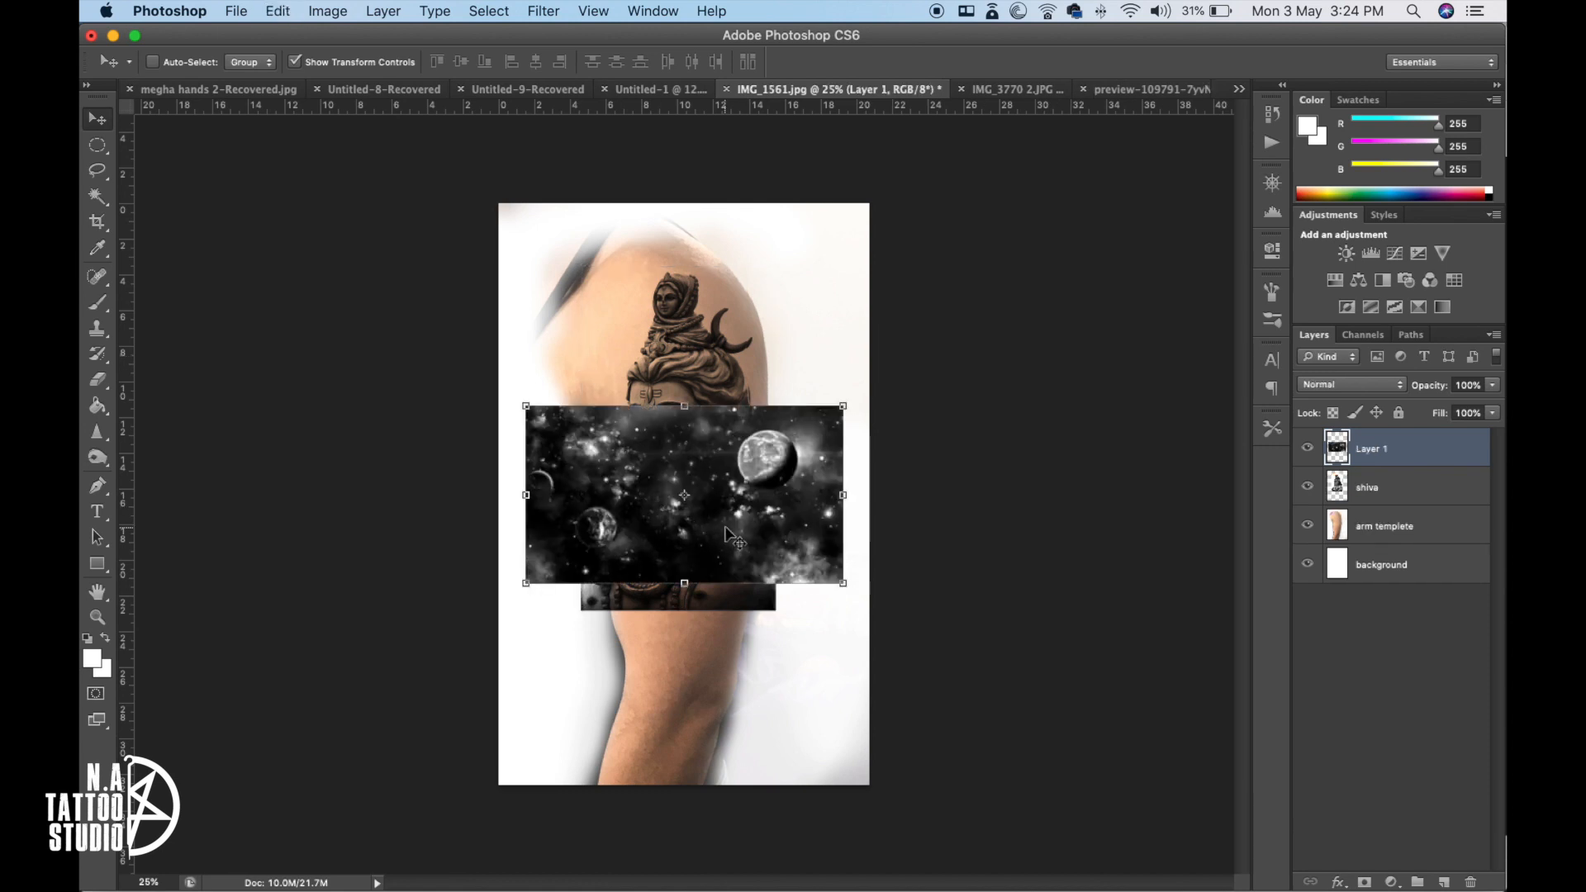
pyautogui.moveTo(841, 581); pyautogui.dragTo(786, 330)
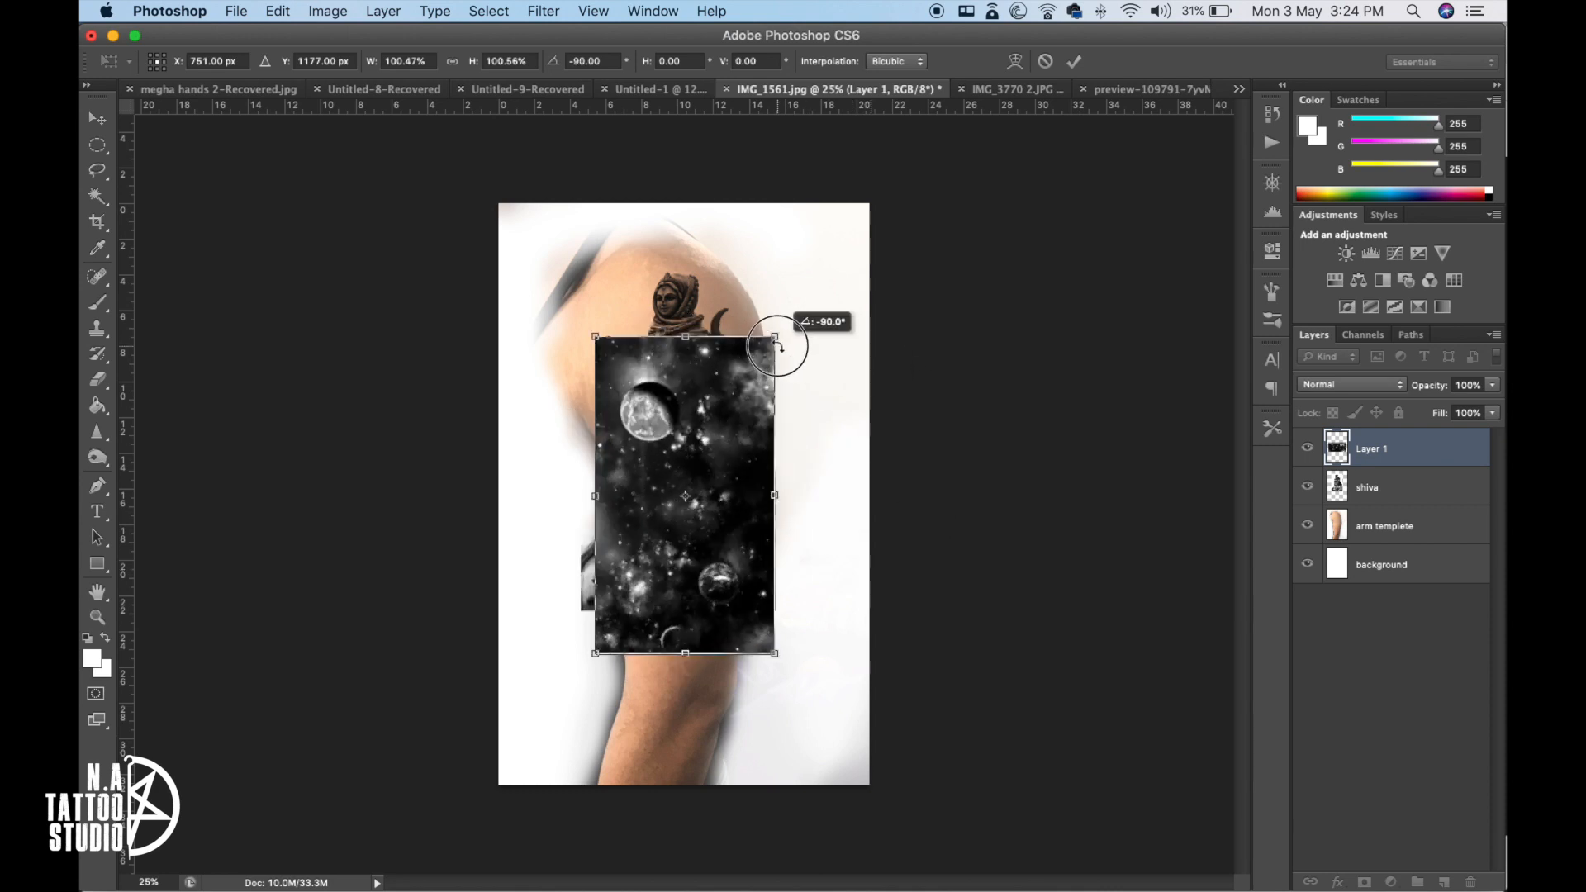
pyautogui.press('Return')
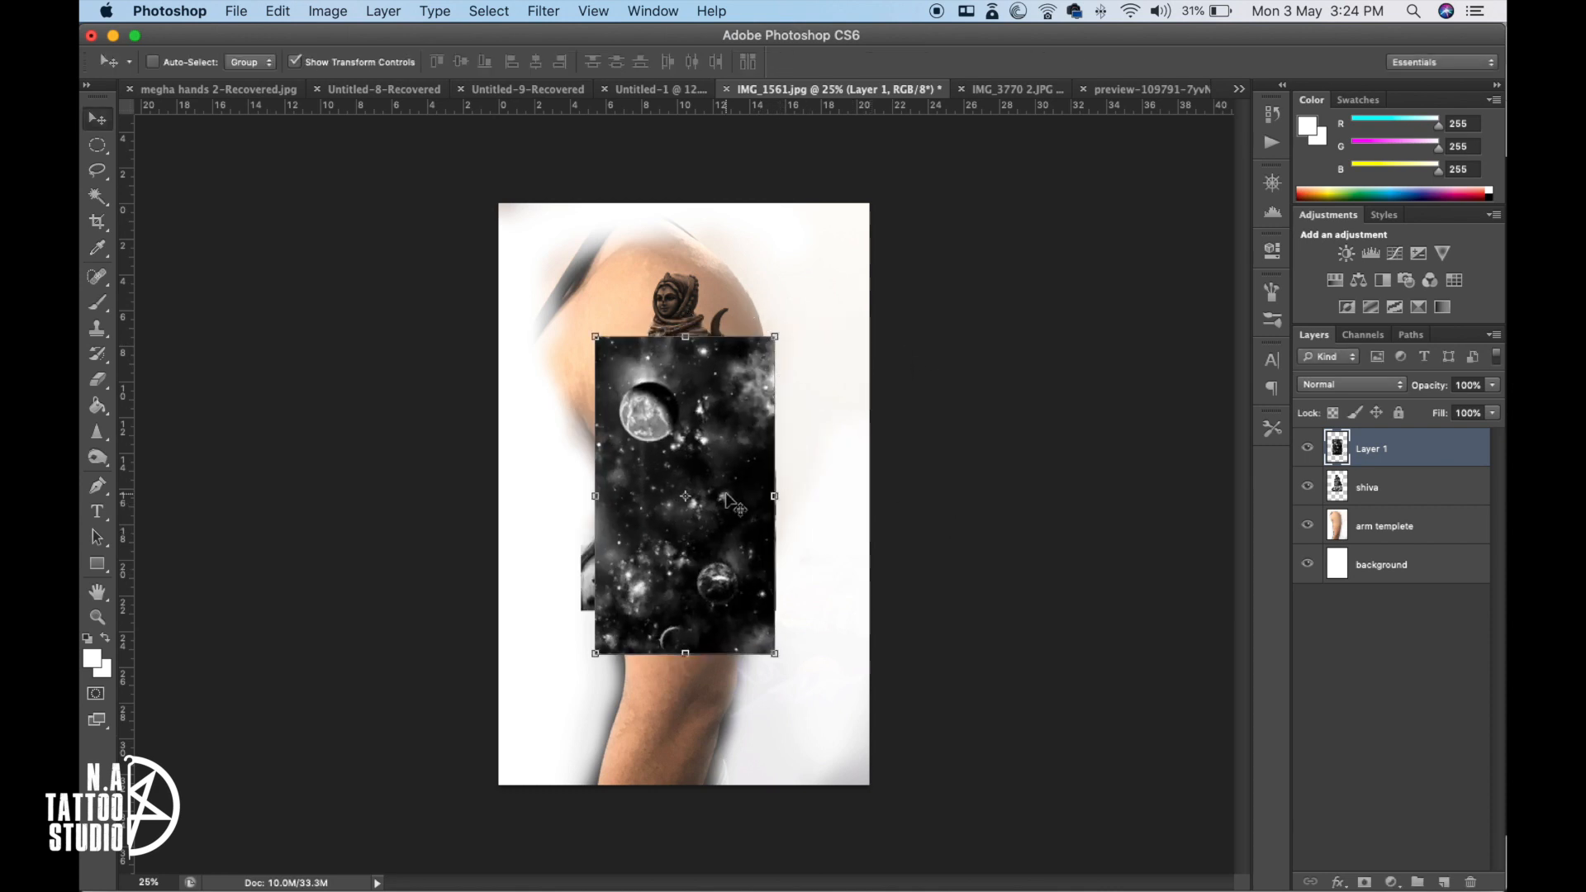
# - Move the space layer down over Shiva's face and the lower arm, and flip it horizontally
pyautogui.moveTo(677, 552); pyautogui.dragTo(669, 632)
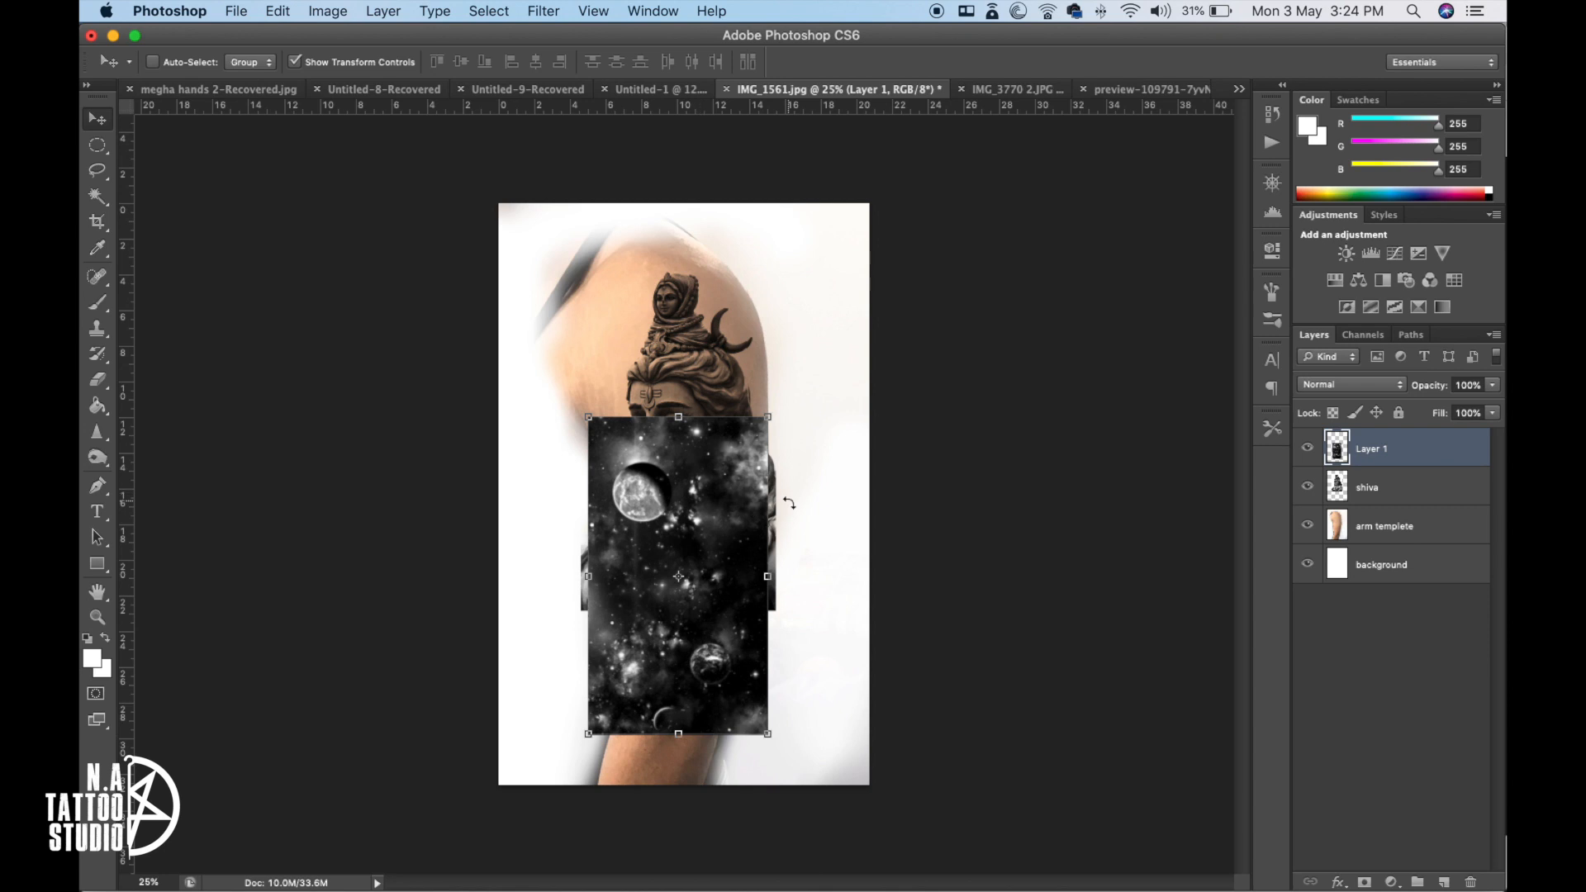
pyautogui.click(277, 11)
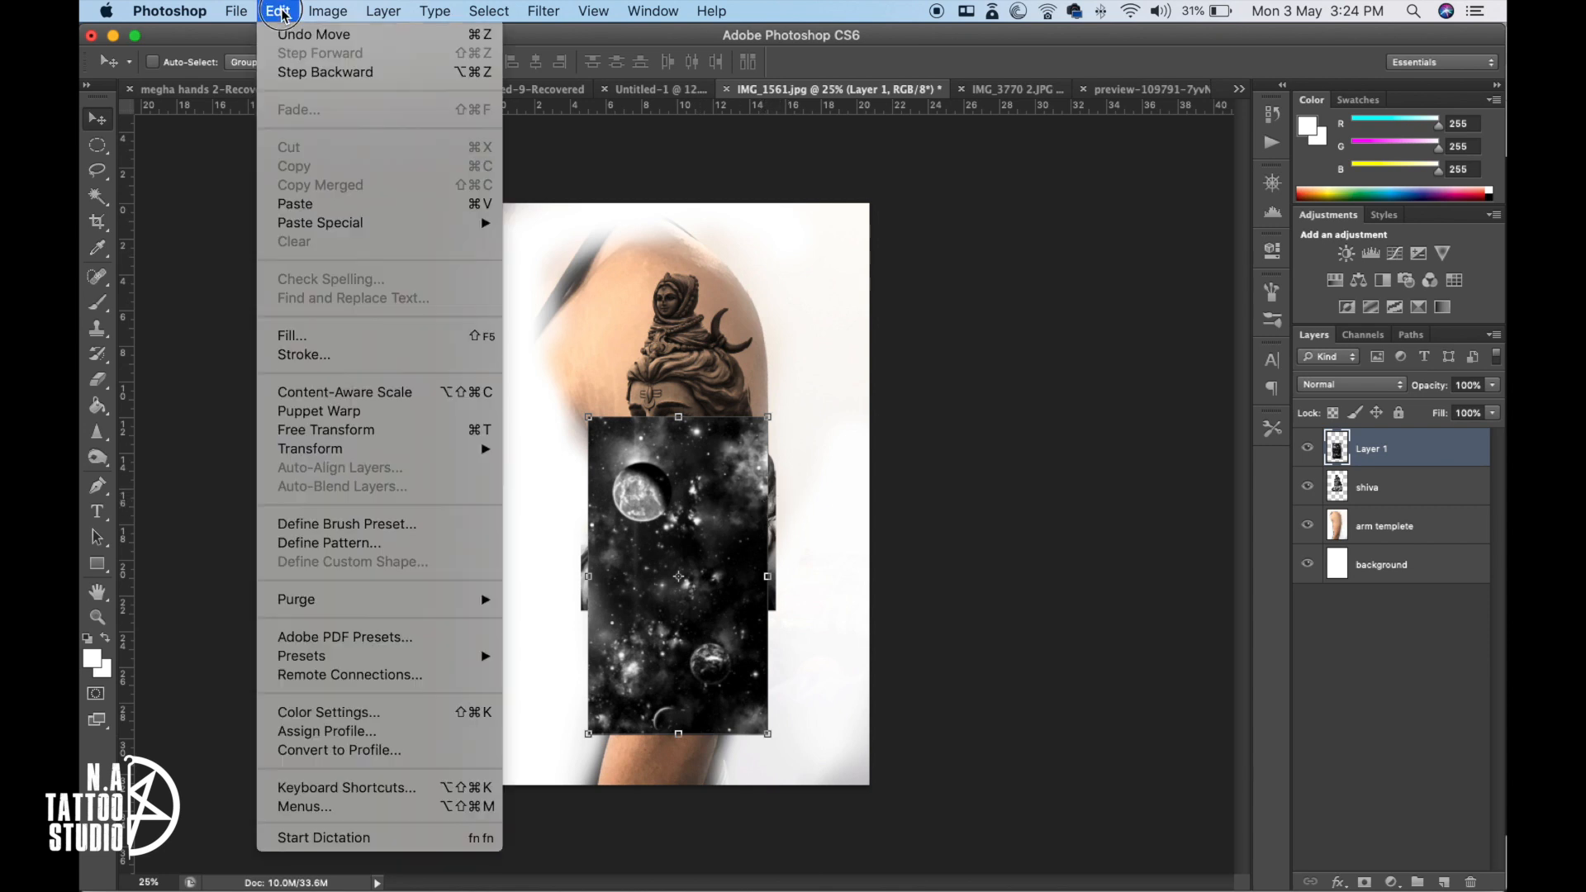
pyautogui.moveTo(385, 456)
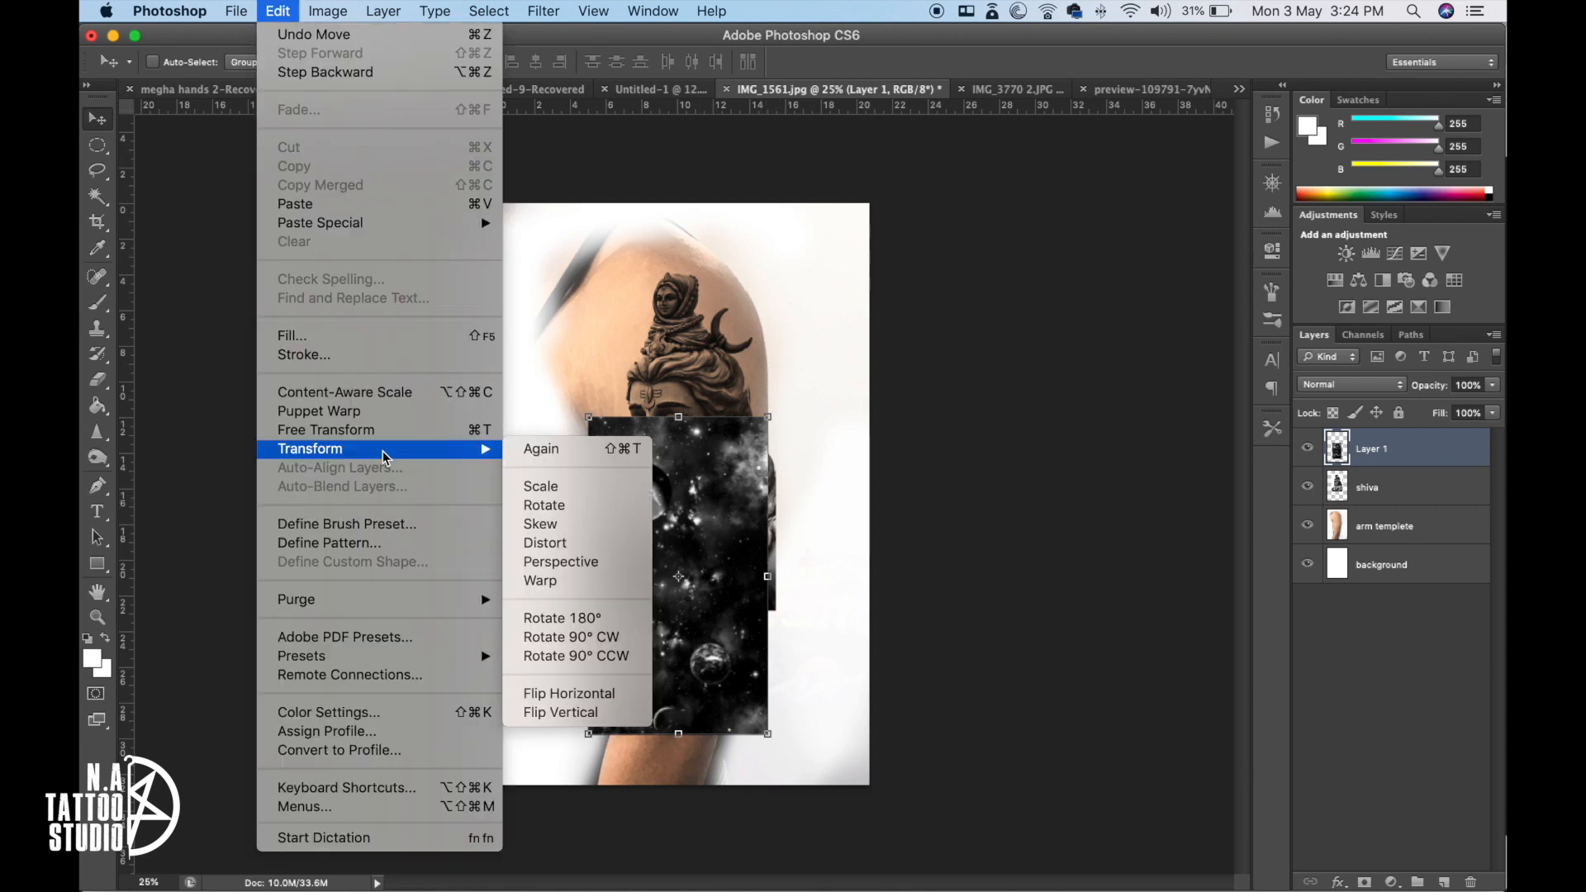
pyautogui.click(611, 694)
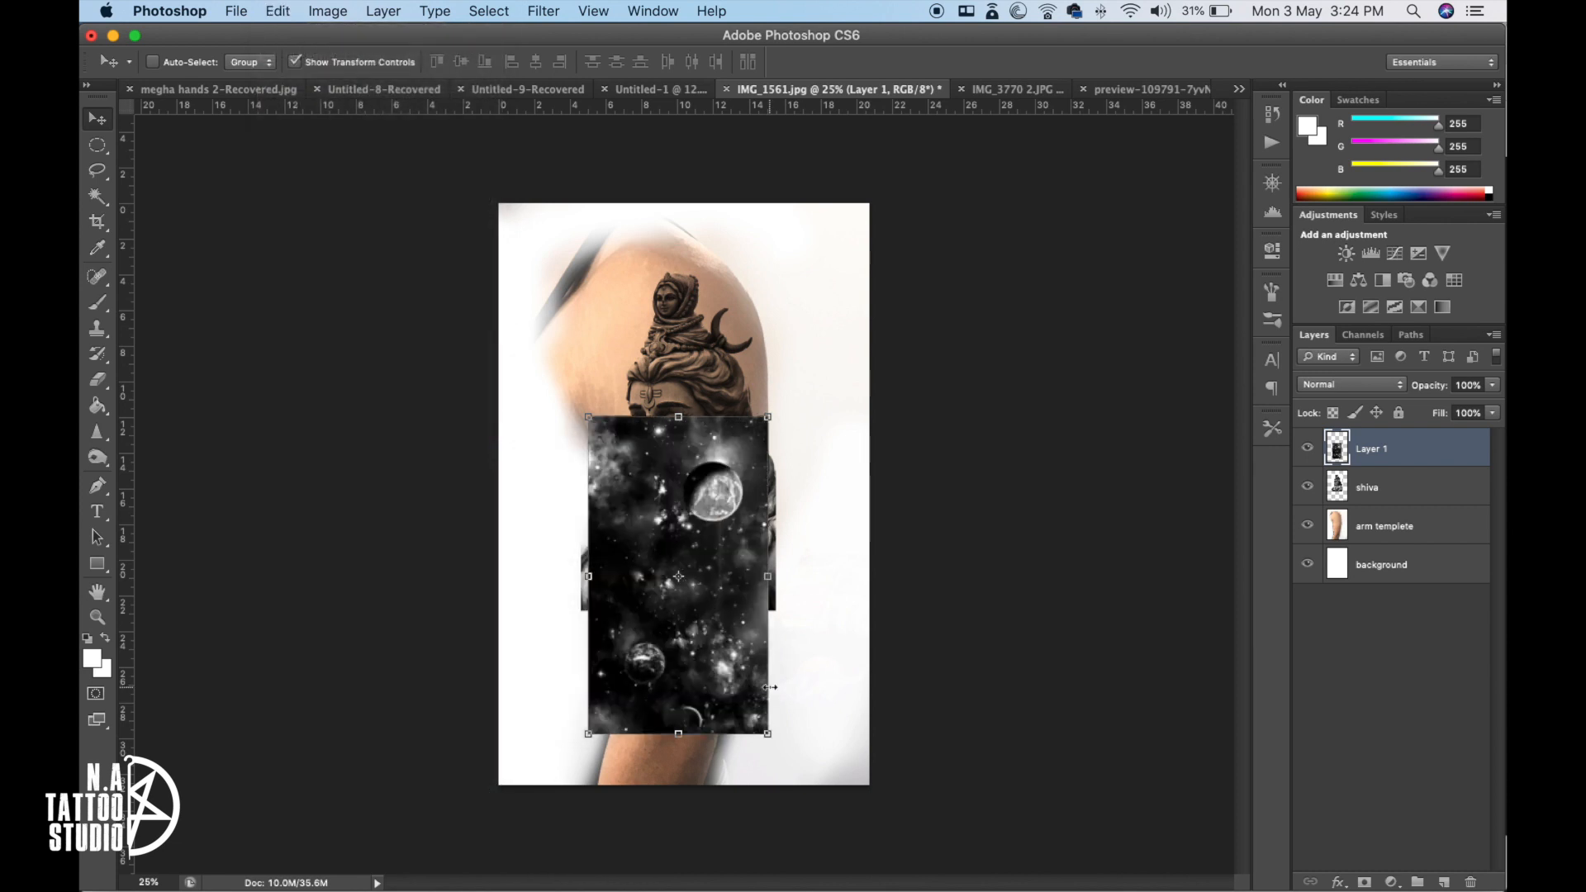
# - Scale the space layer up proportionally until it is wider than the arm and covers most of Shiva
pyautogui.moveTo(767, 417); pyautogui.dragTo(860, 317)
pyautogui.press('Escape')
pyautogui.click(769, 415)
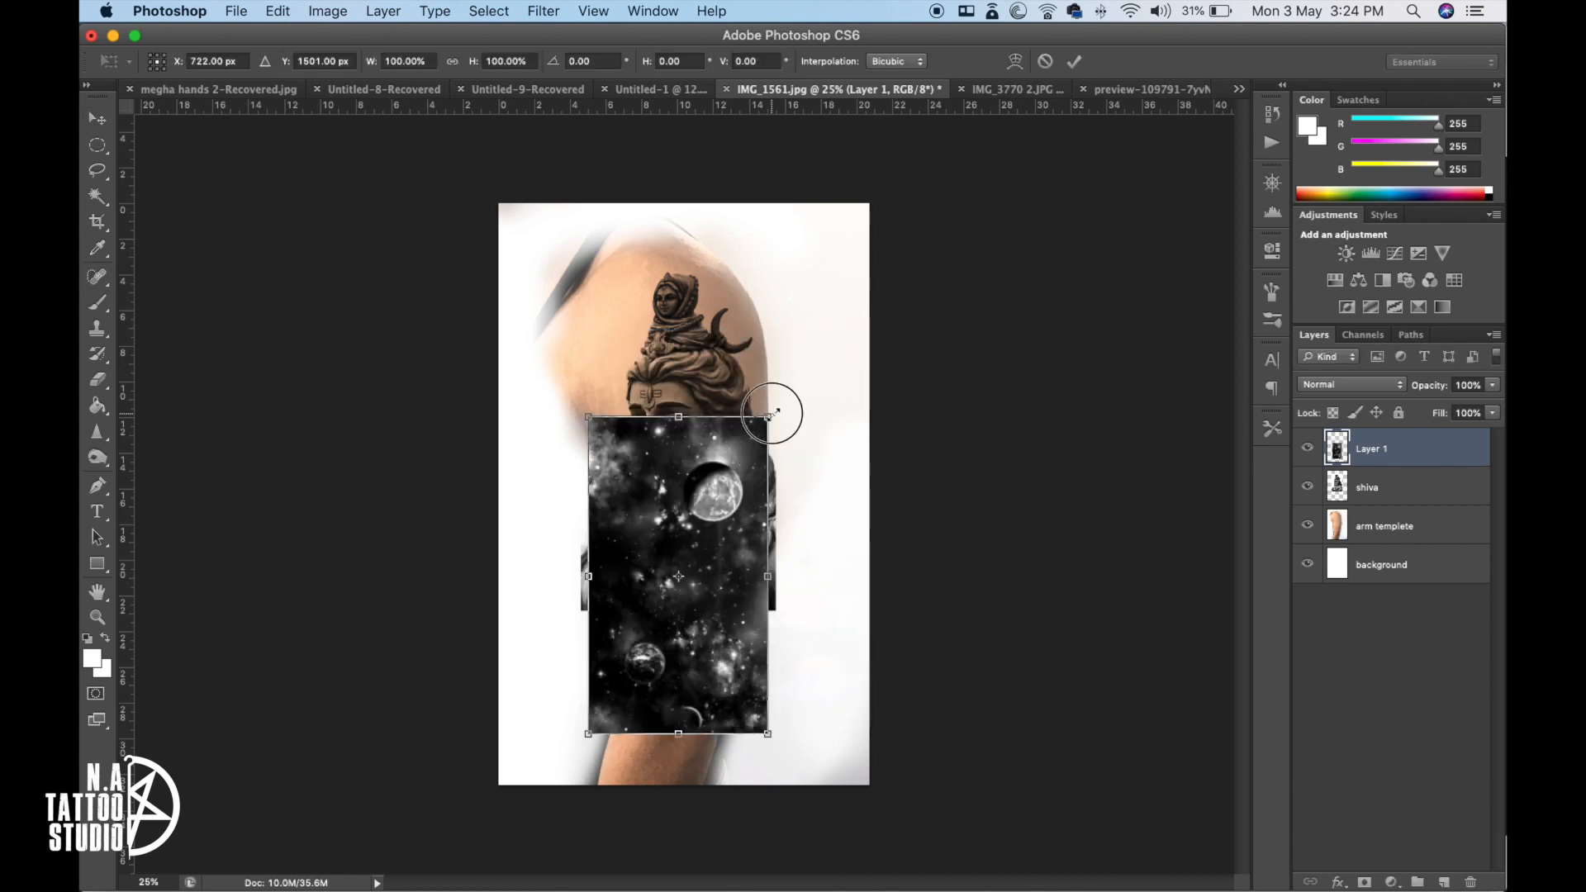
pyautogui.moveTo(772, 413); pyautogui.dragTo(843, 318)
pyautogui.press('Escape')
pyautogui.moveTo(769, 415); pyautogui.dragTo(839, 364)
pyautogui.press('Return')
pyautogui.moveTo(771, 402); pyautogui.dragTo(764, 400)
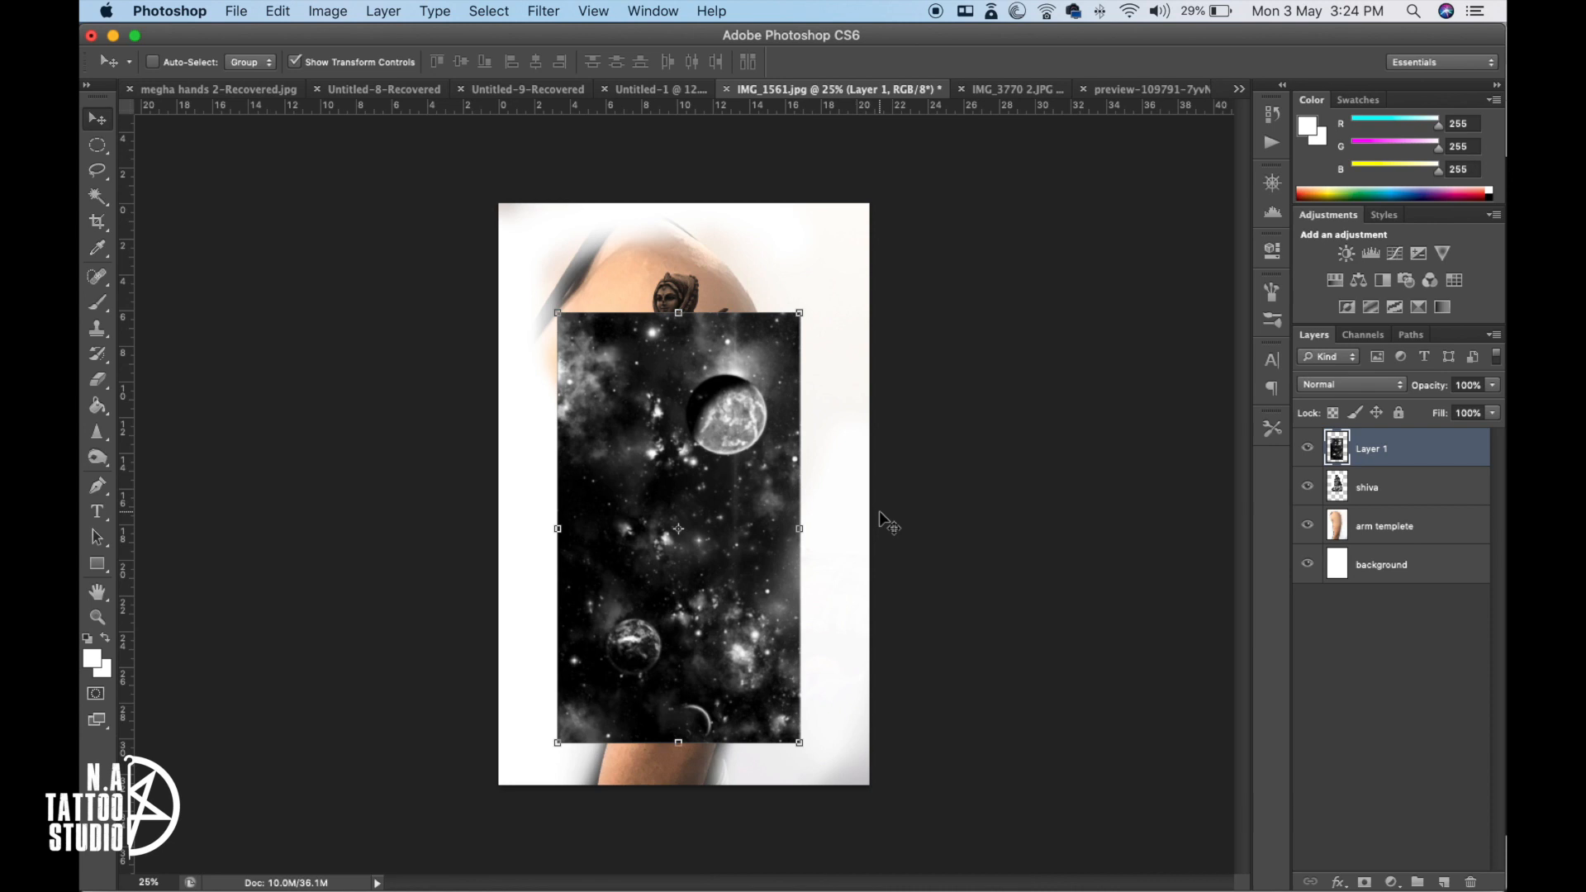
# - Set the space layer's blend mode to Multiply, move it down the arm, and tilt it slightly clockwise while shrinking it a little
pyautogui.click(1359, 388)
pyautogui.click(1358, 388)
pyautogui.click(1358, 388)
pyautogui.click(1346, 445)
pyautogui.moveTo(753, 555); pyautogui.dragTo(777, 615)
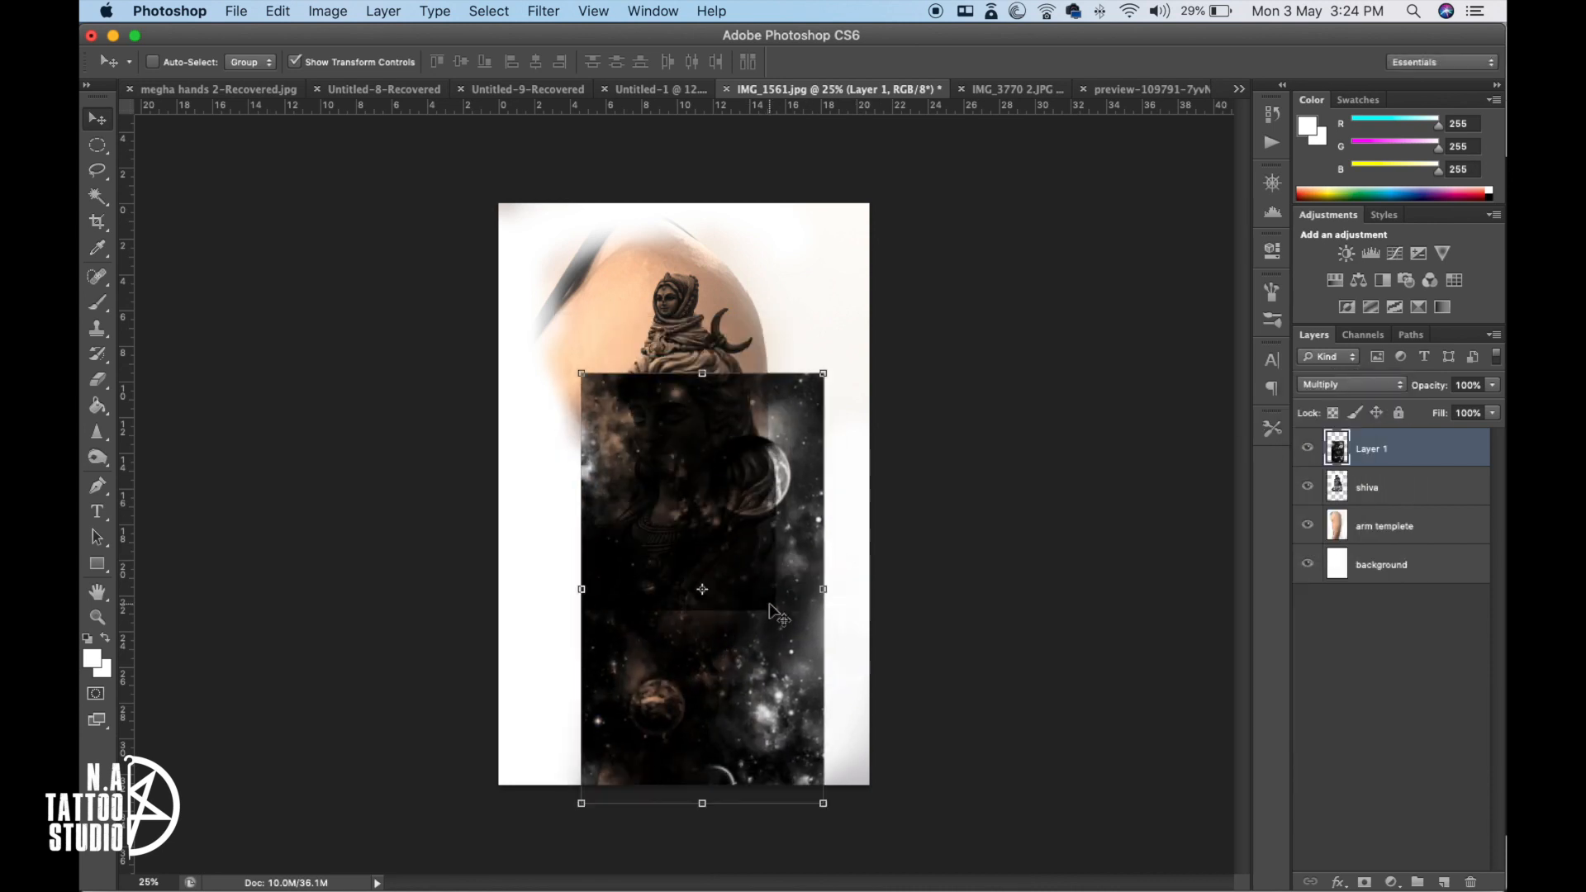
pyautogui.moveTo(824, 366); pyautogui.dragTo(778, 440)
pyautogui.press('Return')
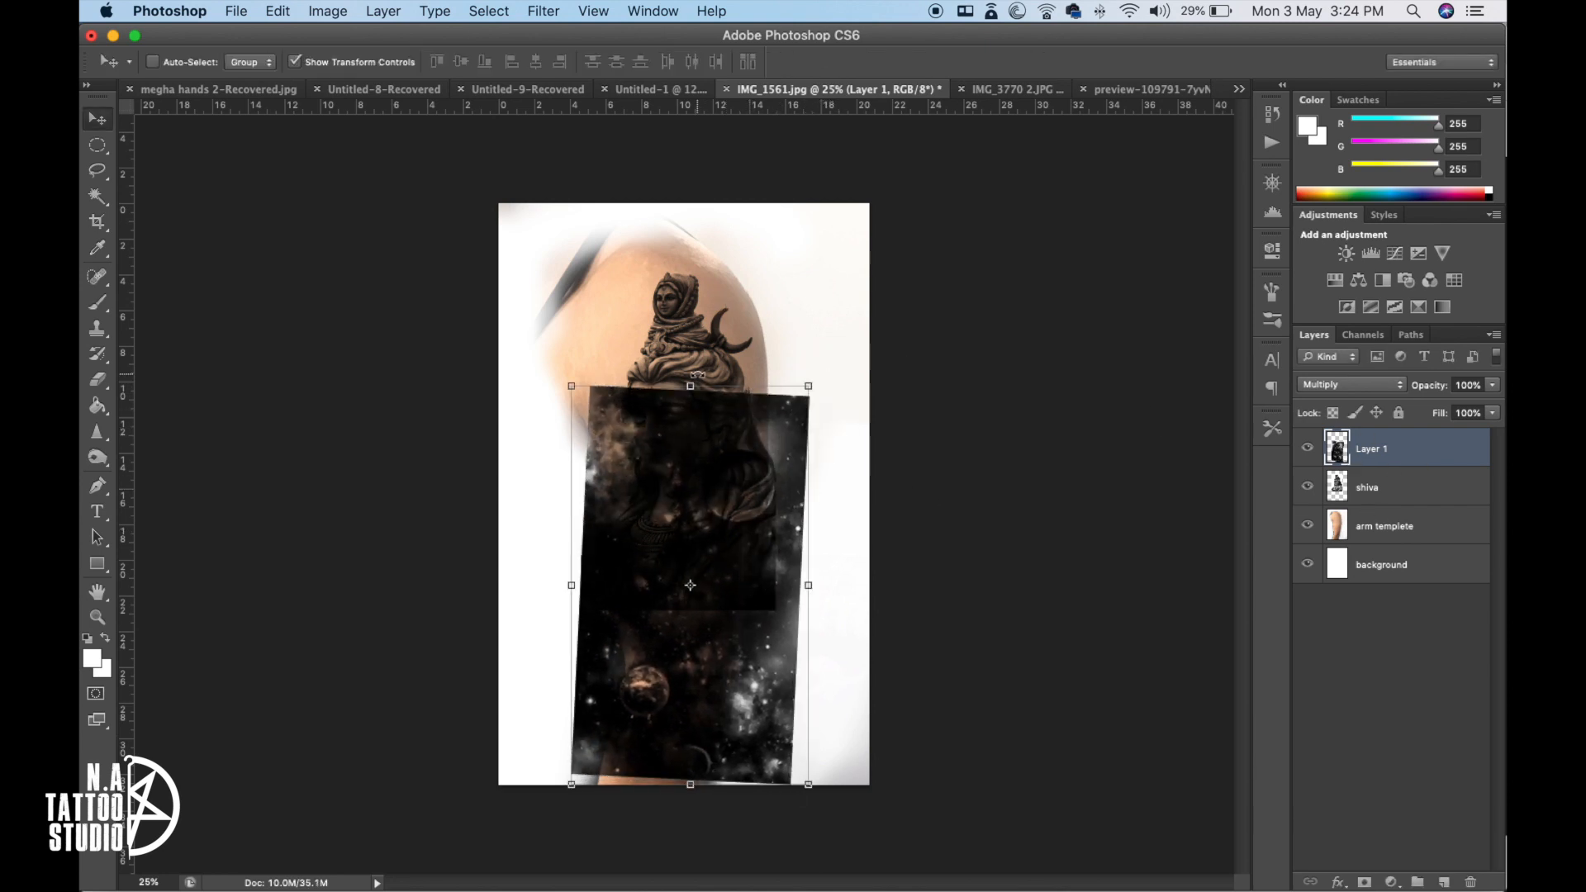
# - Hide the arm templete layer, leaving the shiva and space layers visible on the white background
pyautogui.click(1306, 529)
pyautogui.click(1307, 488)
pyautogui.click(1306, 487)
# - Set the shiva layer's blend mode to Normal and keep the space layer stacked directly above it
pyautogui.click(1337, 488)
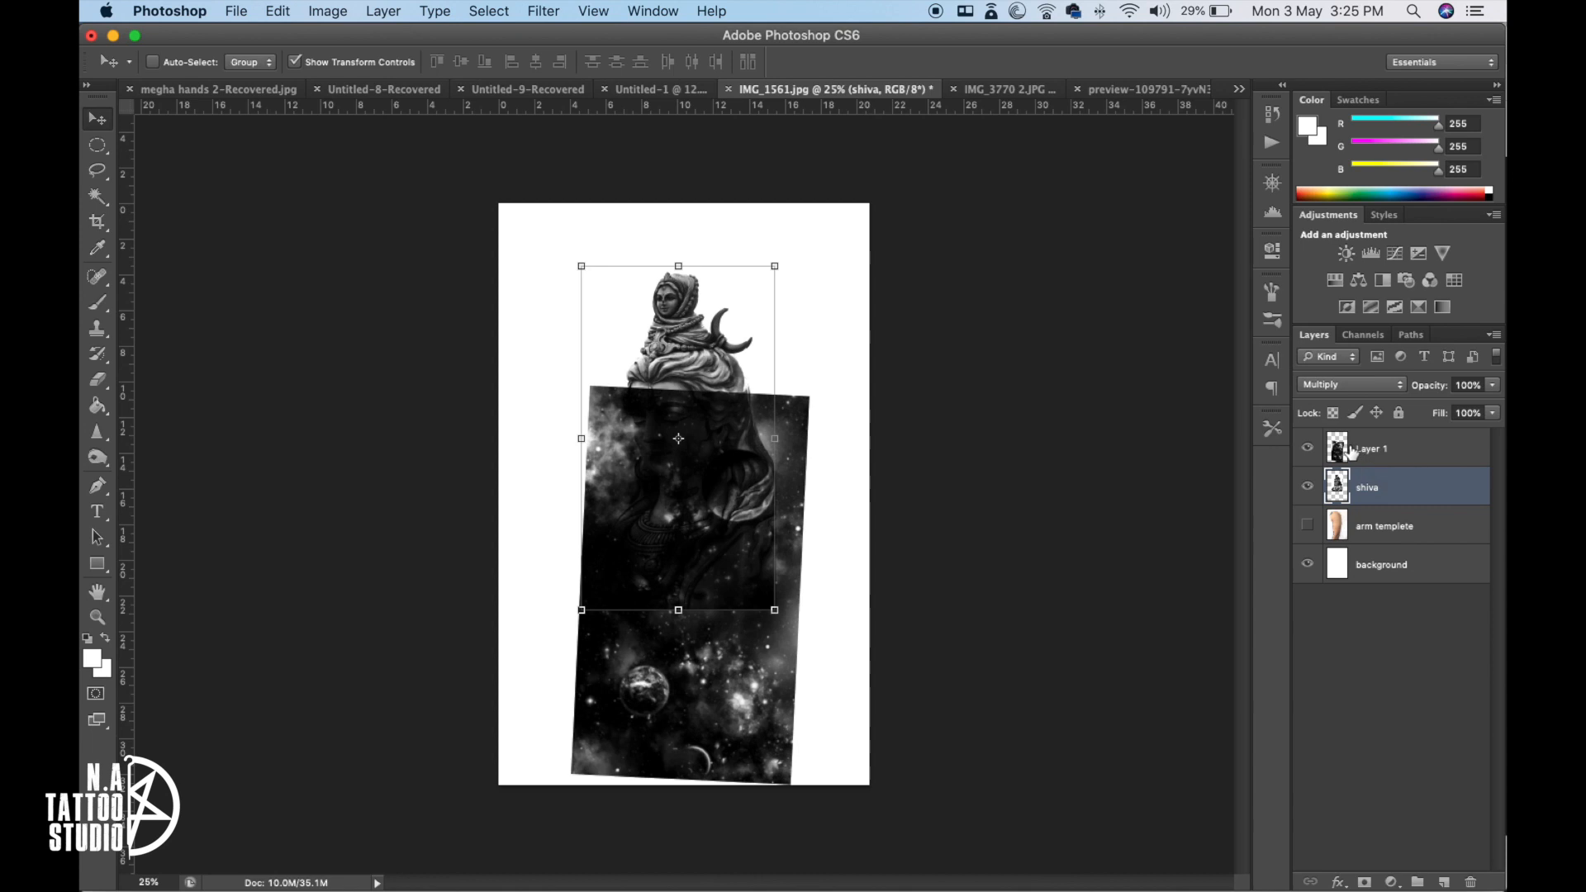
pyautogui.moveTo(1337, 487); pyautogui.dragTo(1340, 447)
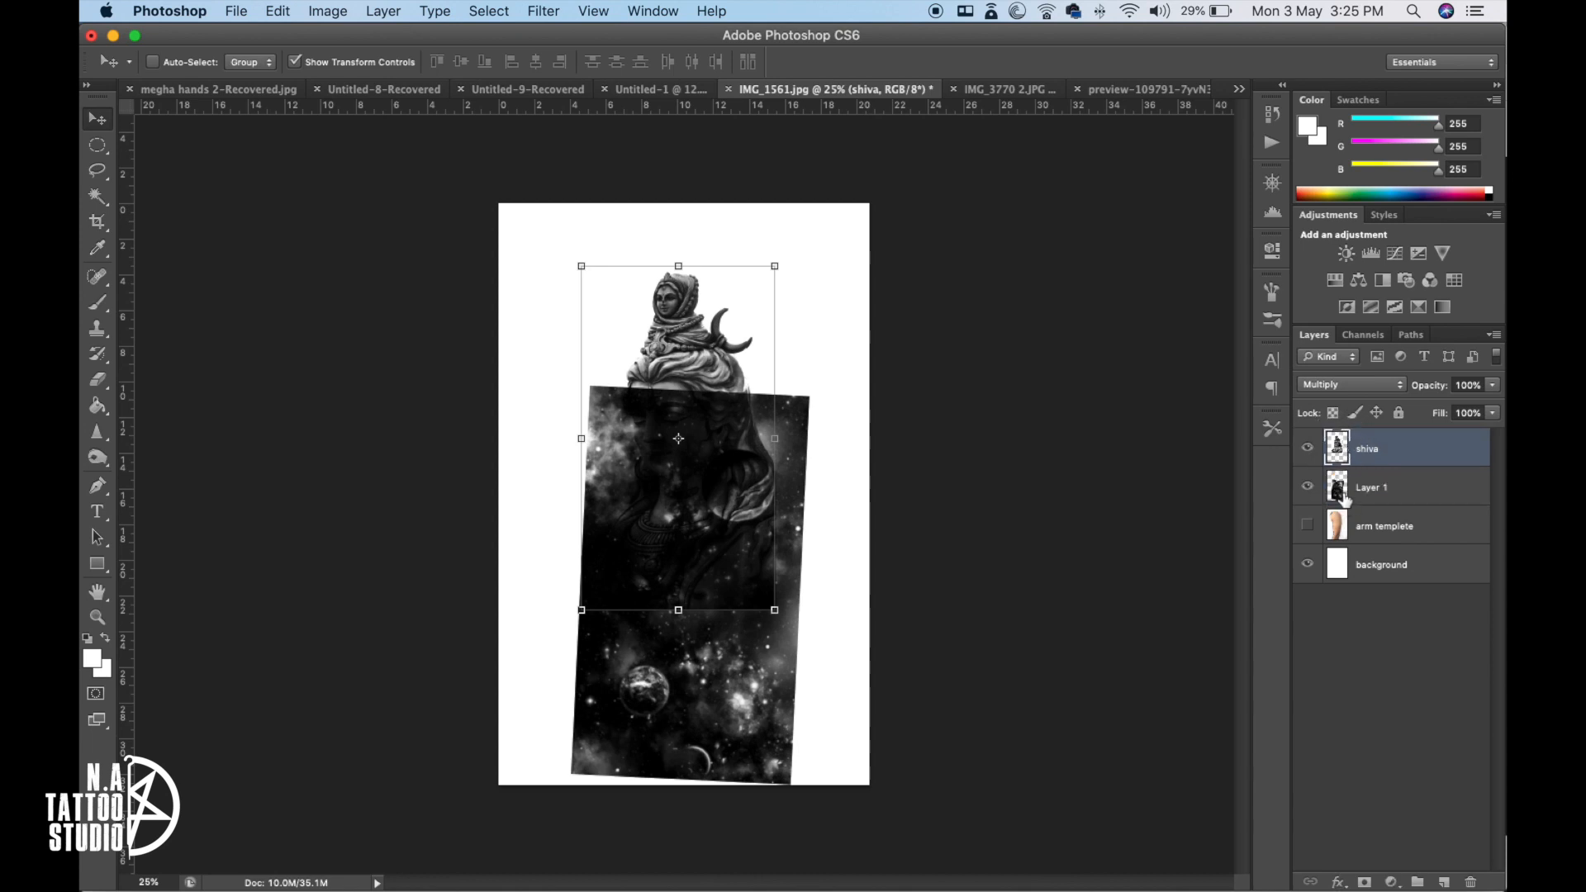
pyautogui.click(1346, 384)
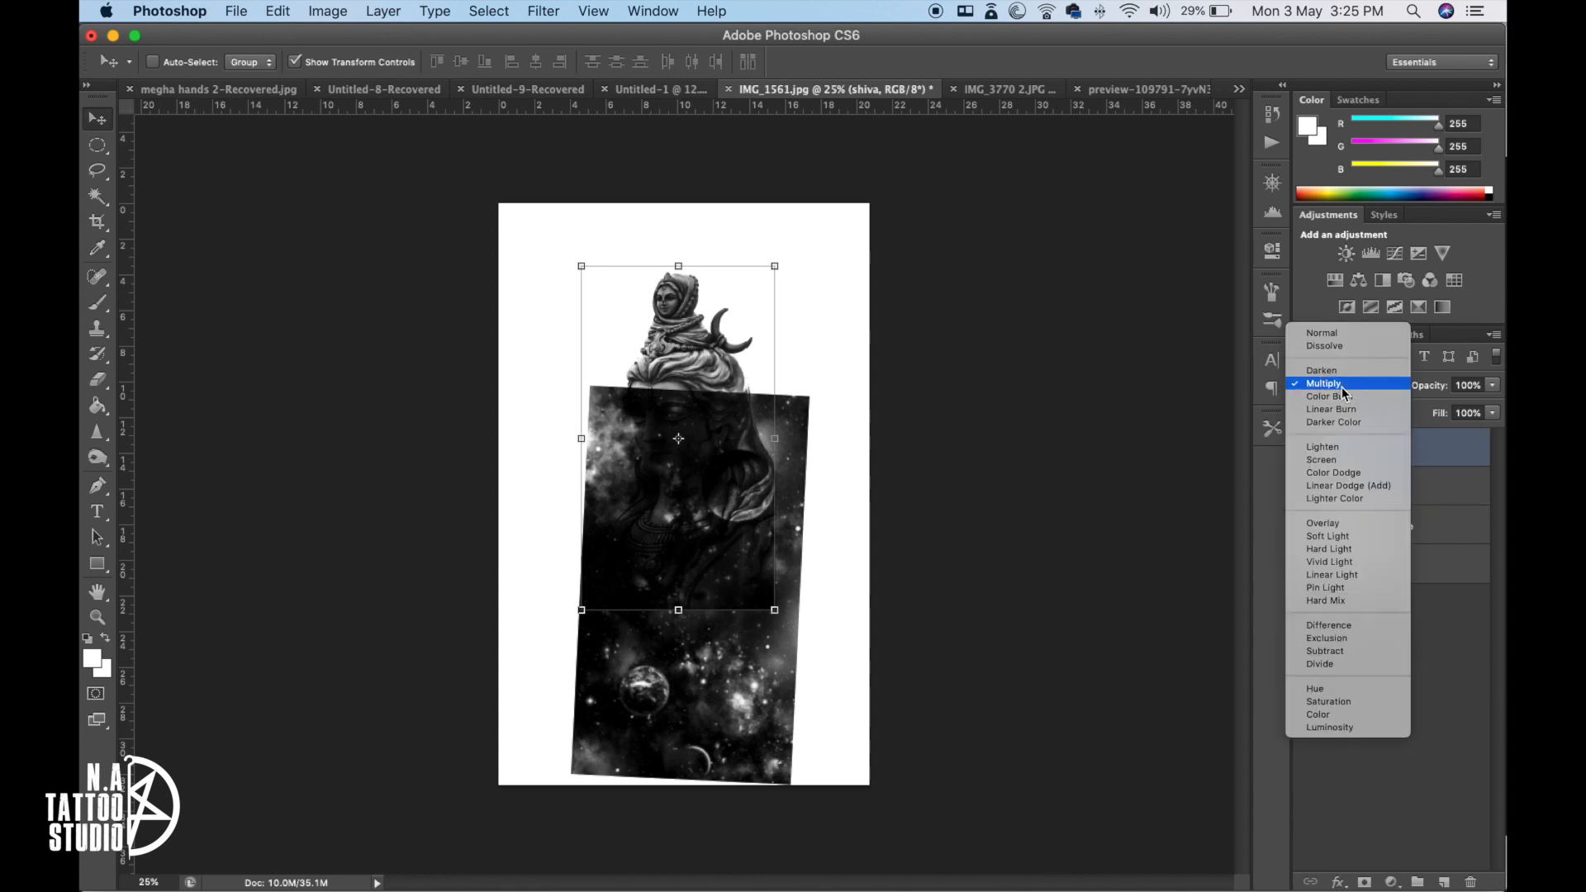
pyautogui.click(1323, 336)
pyautogui.moveTo(1372, 490); pyautogui.dragTo(1344, 444)
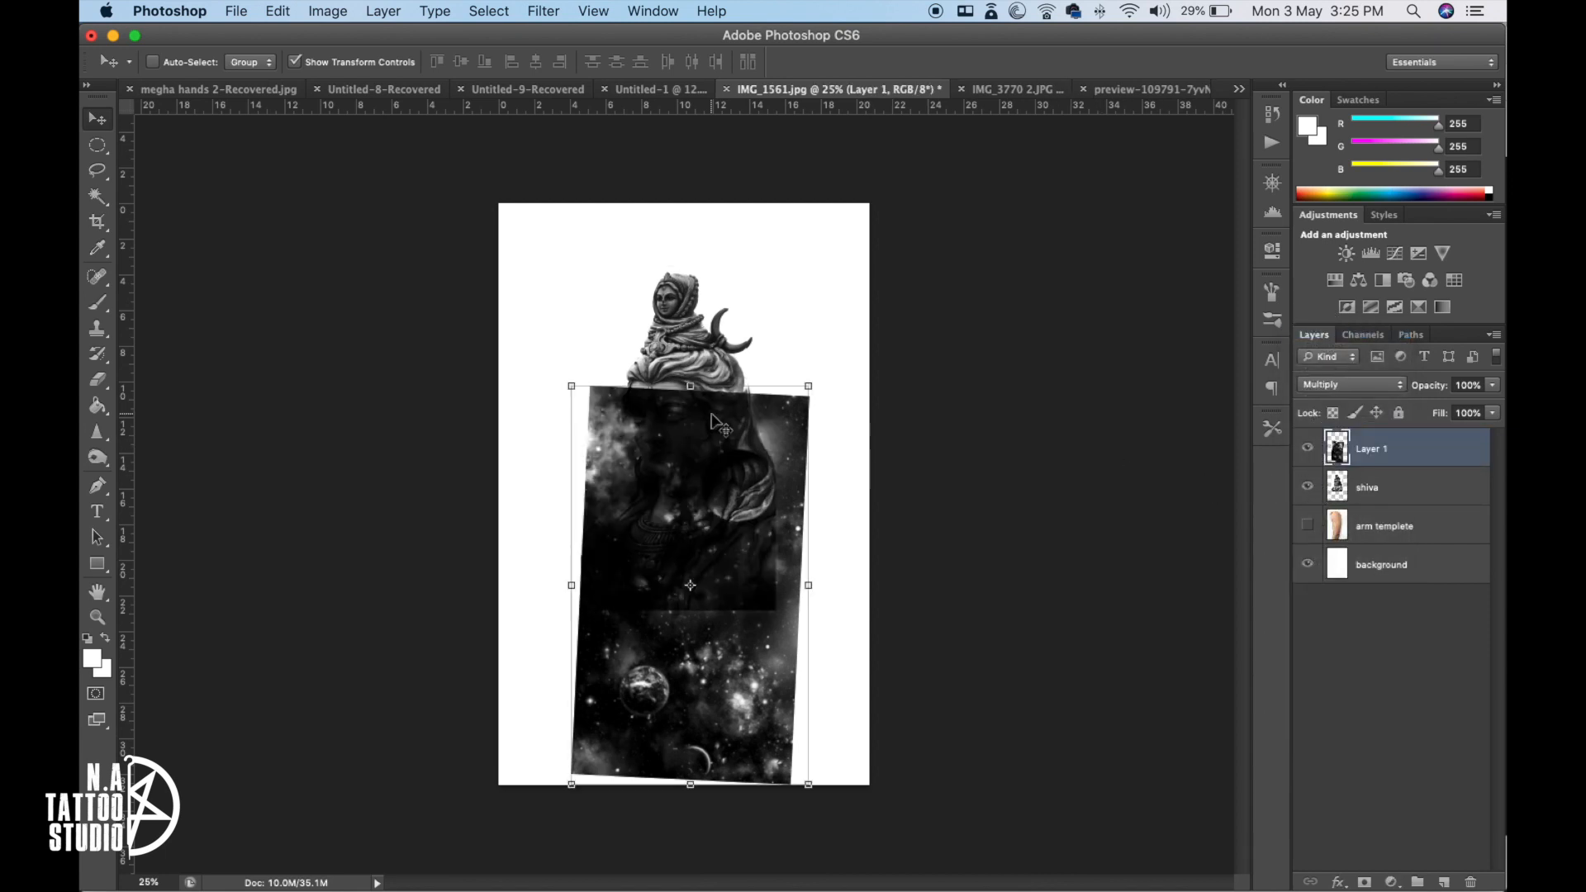
# - Try erasing the space layer over Shiva's face with a soft eraser of size 400
pyautogui.press('e')
pyautogui.press(']')
pyautogui.press(']')
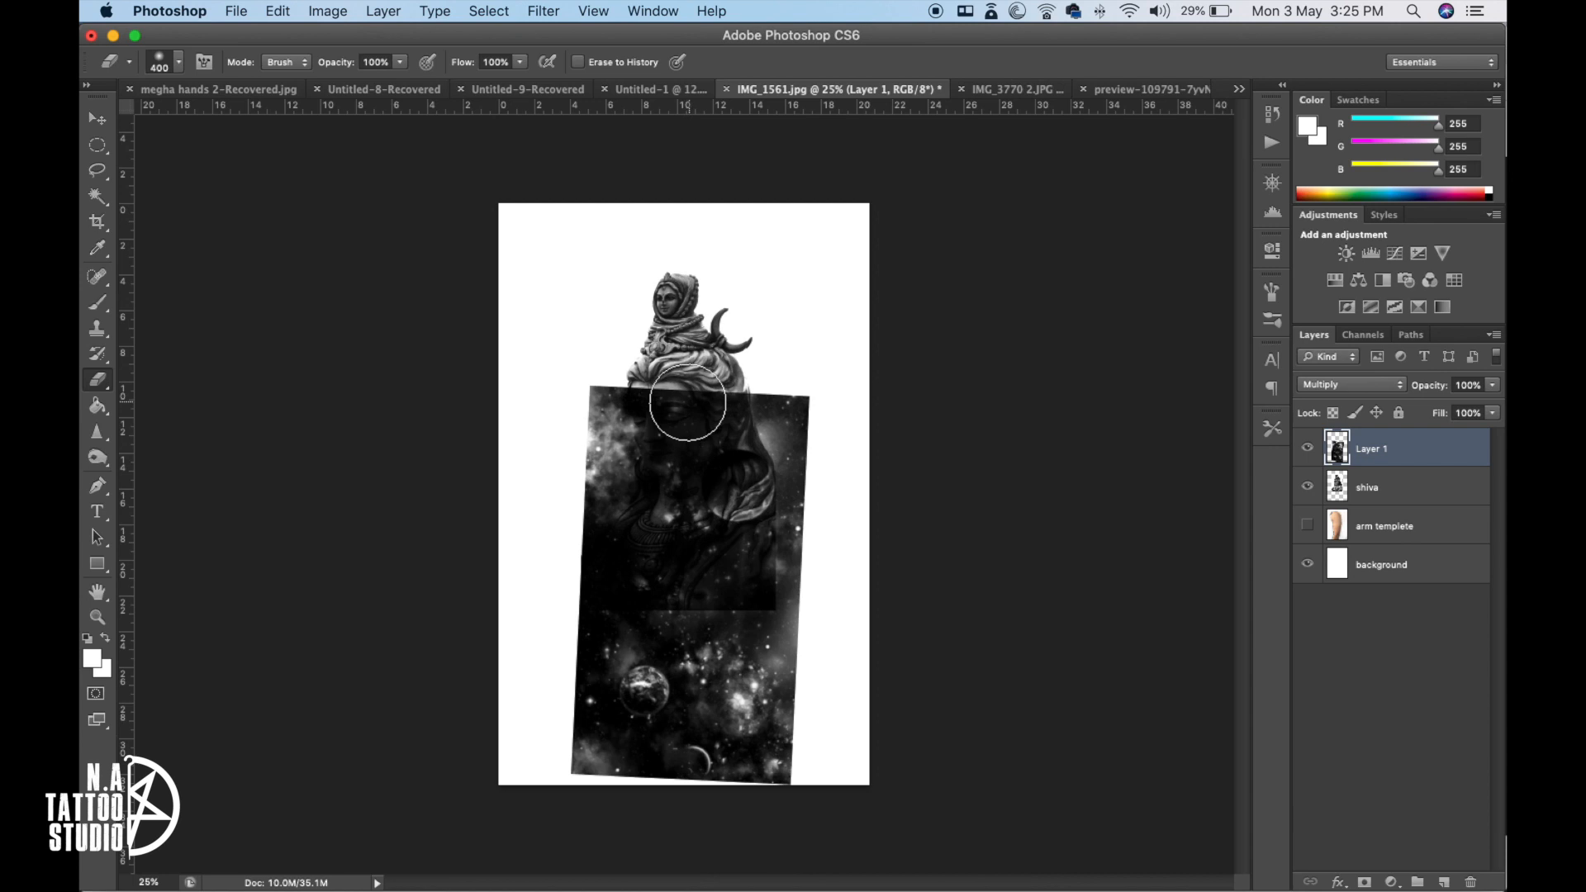
pyautogui.moveTo(698, 389)
pyautogui.mouseDown()
pyautogui.moveTo(634, 394)
pyautogui.moveTo(637, 421)
pyautogui.moveTo(612, 393)
pyautogui.moveTo(722, 431)
pyautogui.moveTo(712, 462)
pyautogui.mouseUp()
pyautogui.press('super+z')
# - Free-transform the space layer, lowering its upper edge slightly and widening it a little
pyautogui.press('super+t')
pyautogui.moveTo(810, 386)
pyautogui.mouseDown()
pyautogui.moveTo(805, 410)
pyautogui.moveTo(807, 393)
pyautogui.mouseUp()
pyautogui.moveTo(806, 583); pyautogui.dragTo(814, 581)
pyautogui.doubleClick(723, 603)
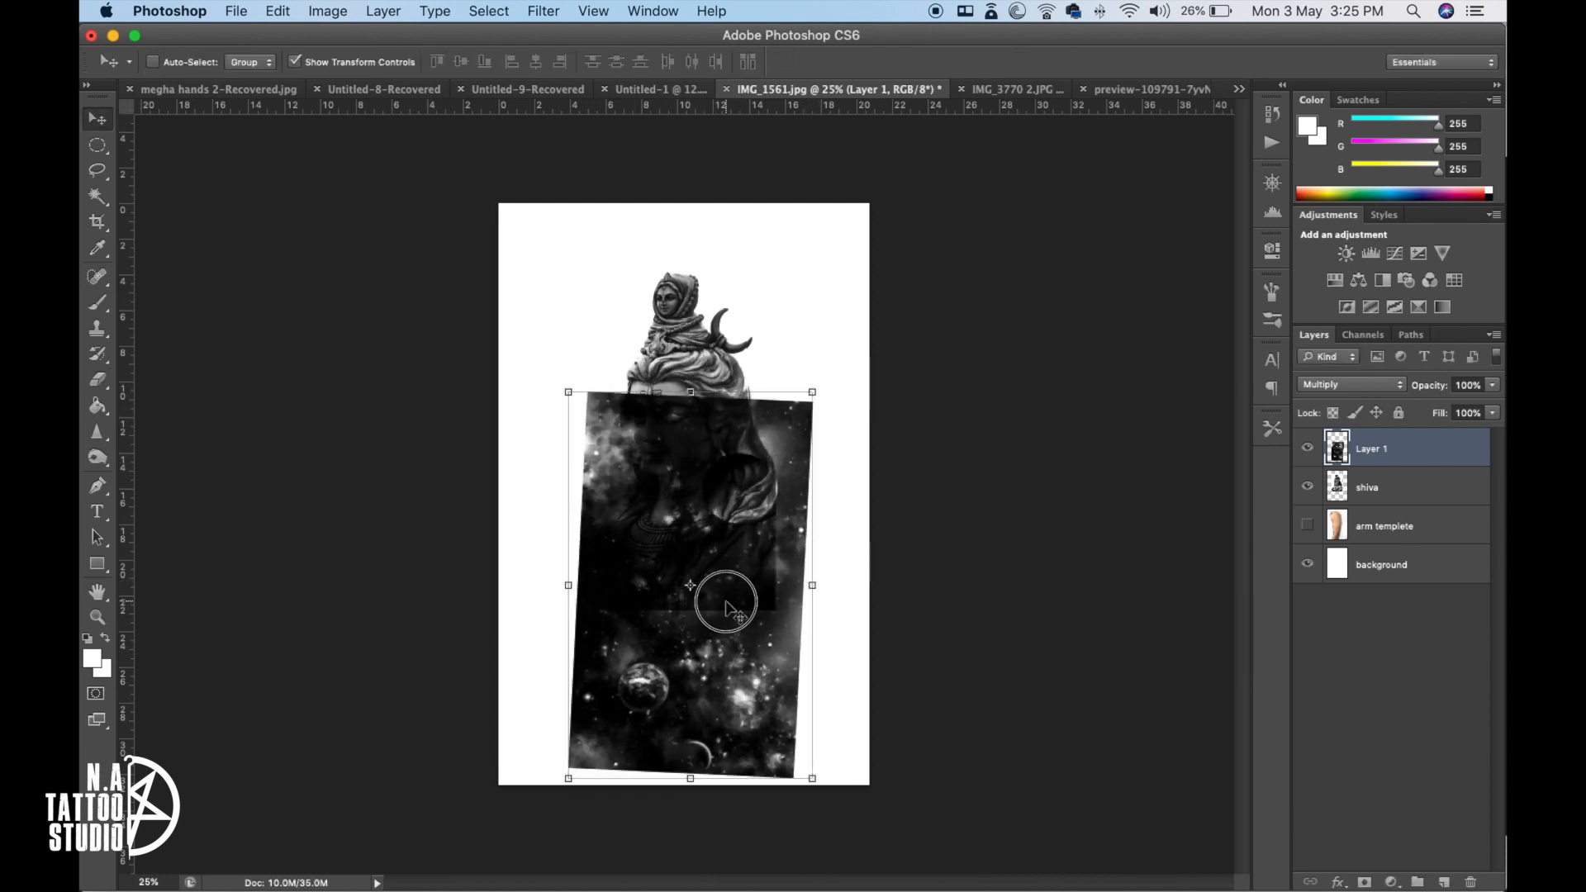
# - Erase the space layer over Shiva's face, hair, neck and necklace with the size 400 eraser
pyautogui.click(1302, 533)
pyautogui.click(1344, 485)
pyautogui.click(1306, 526)
pyautogui.click(1360, 452)
pyautogui.press('e')
pyautogui.moveTo(702, 416)
pyautogui.mouseDown()
pyautogui.moveTo(661, 434)
pyautogui.moveTo(775, 416)
pyautogui.moveTo(781, 450)
pyautogui.mouseUp()
pyautogui.press('super+z')
pyautogui.moveTo(721, 468)
pyautogui.mouseDown()
pyautogui.moveTo(706, 424)
pyautogui.moveTo(669, 450)
pyautogui.moveTo(710, 512)
pyautogui.mouseUp()
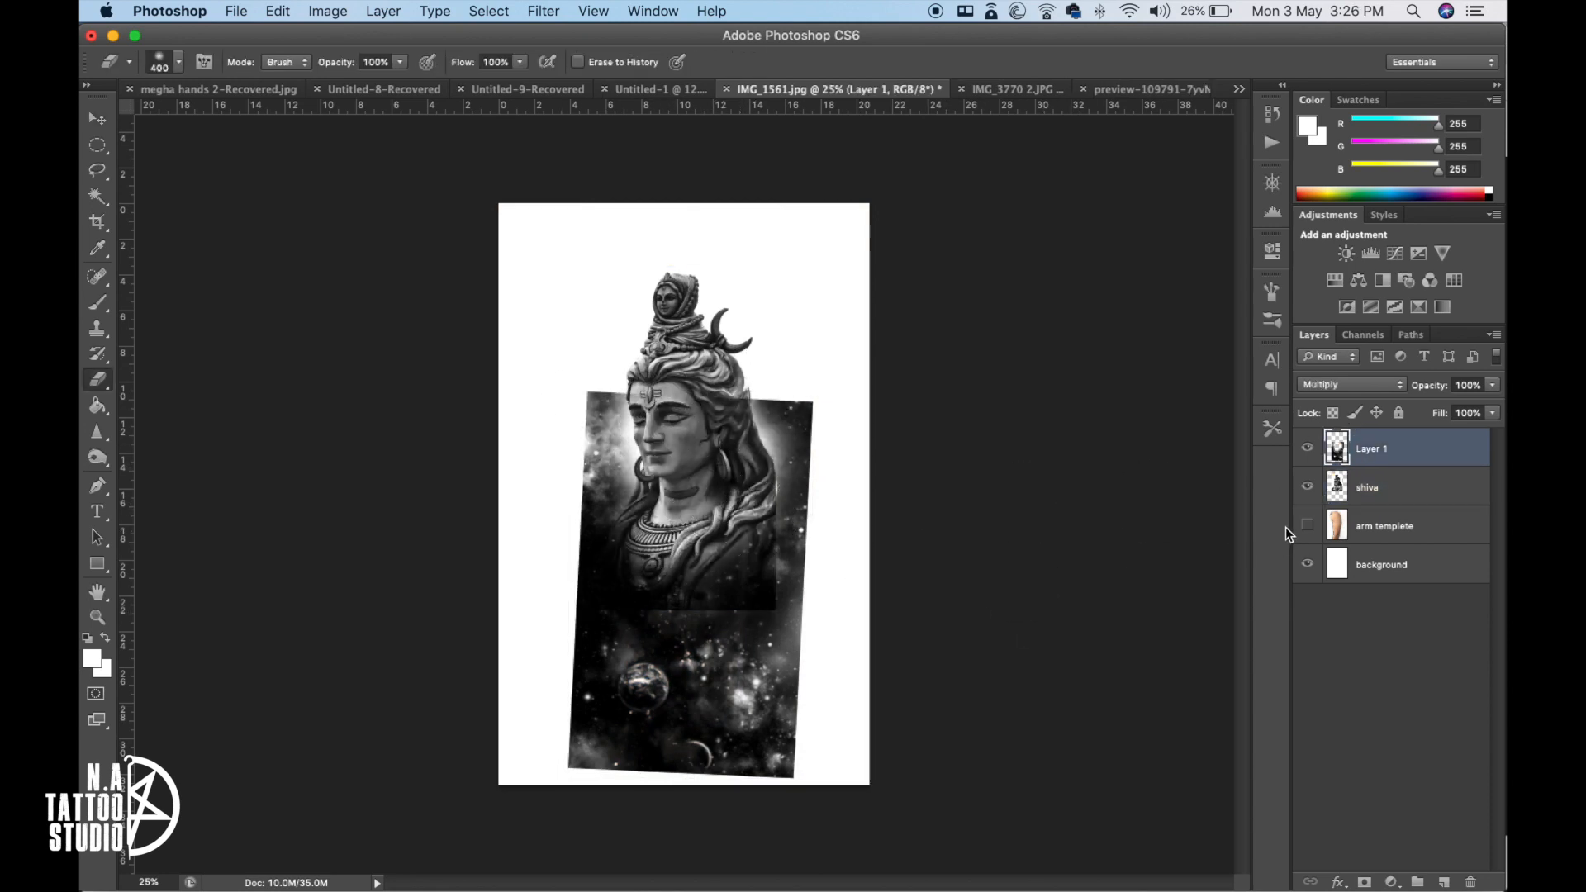
# - Erase the hard lower edge of the shiva layer so the chest fades into the space image, and reselect the space layer
pyautogui.click(1394, 500)
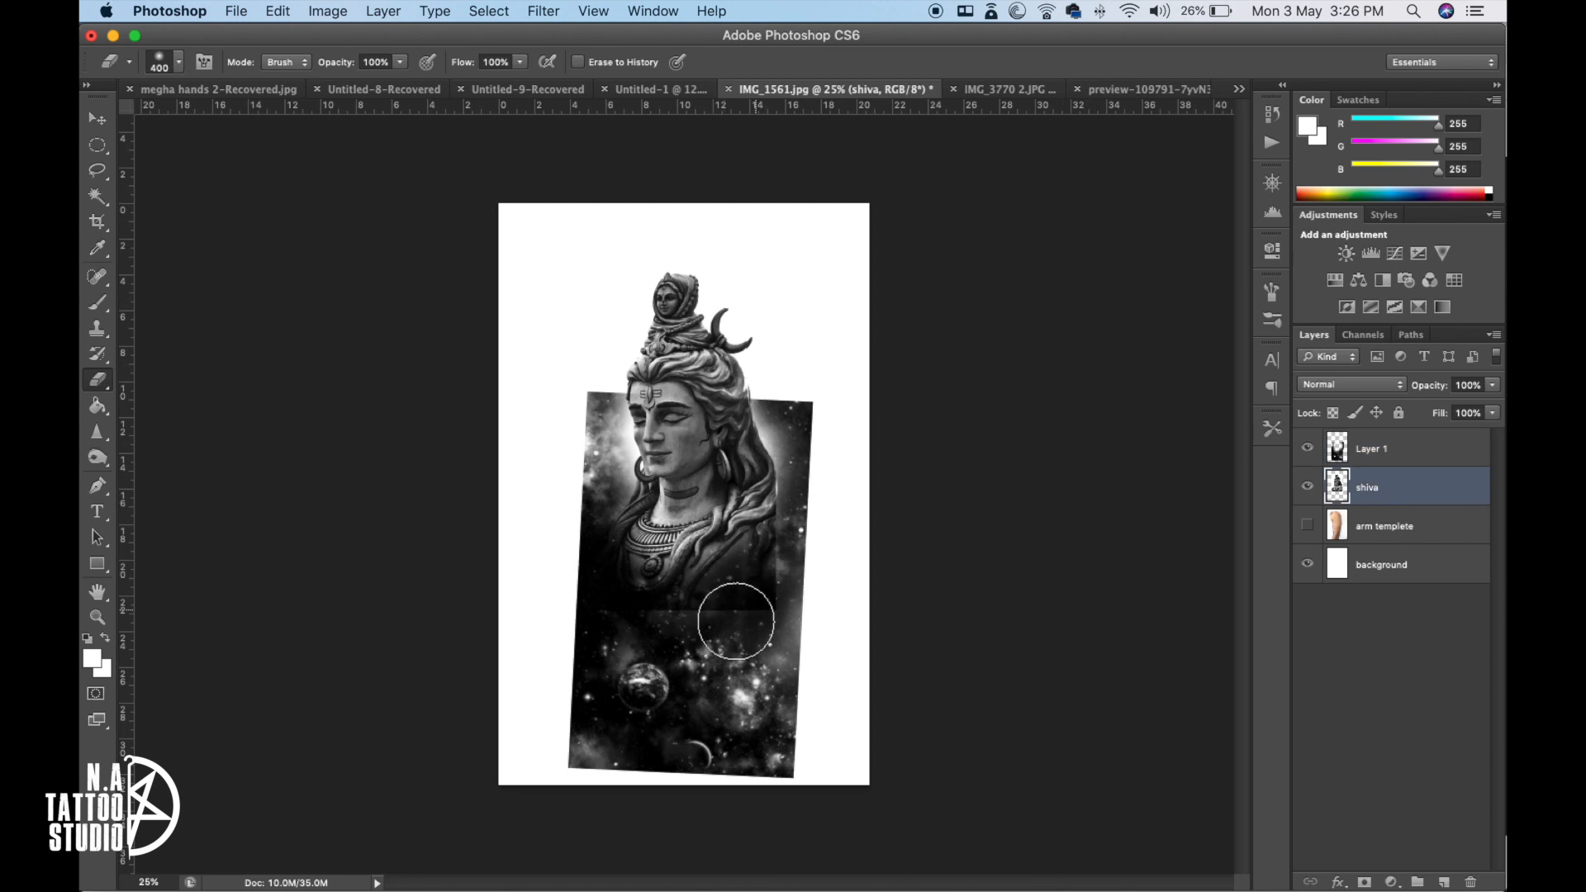
pyautogui.moveTo(765, 596)
pyautogui.mouseDown()
pyautogui.moveTo(704, 626)
pyautogui.moveTo(797, 555)
pyautogui.moveTo(730, 612)
pyautogui.moveTo(667, 630)
pyautogui.mouseUp()
pyautogui.press('super+z')
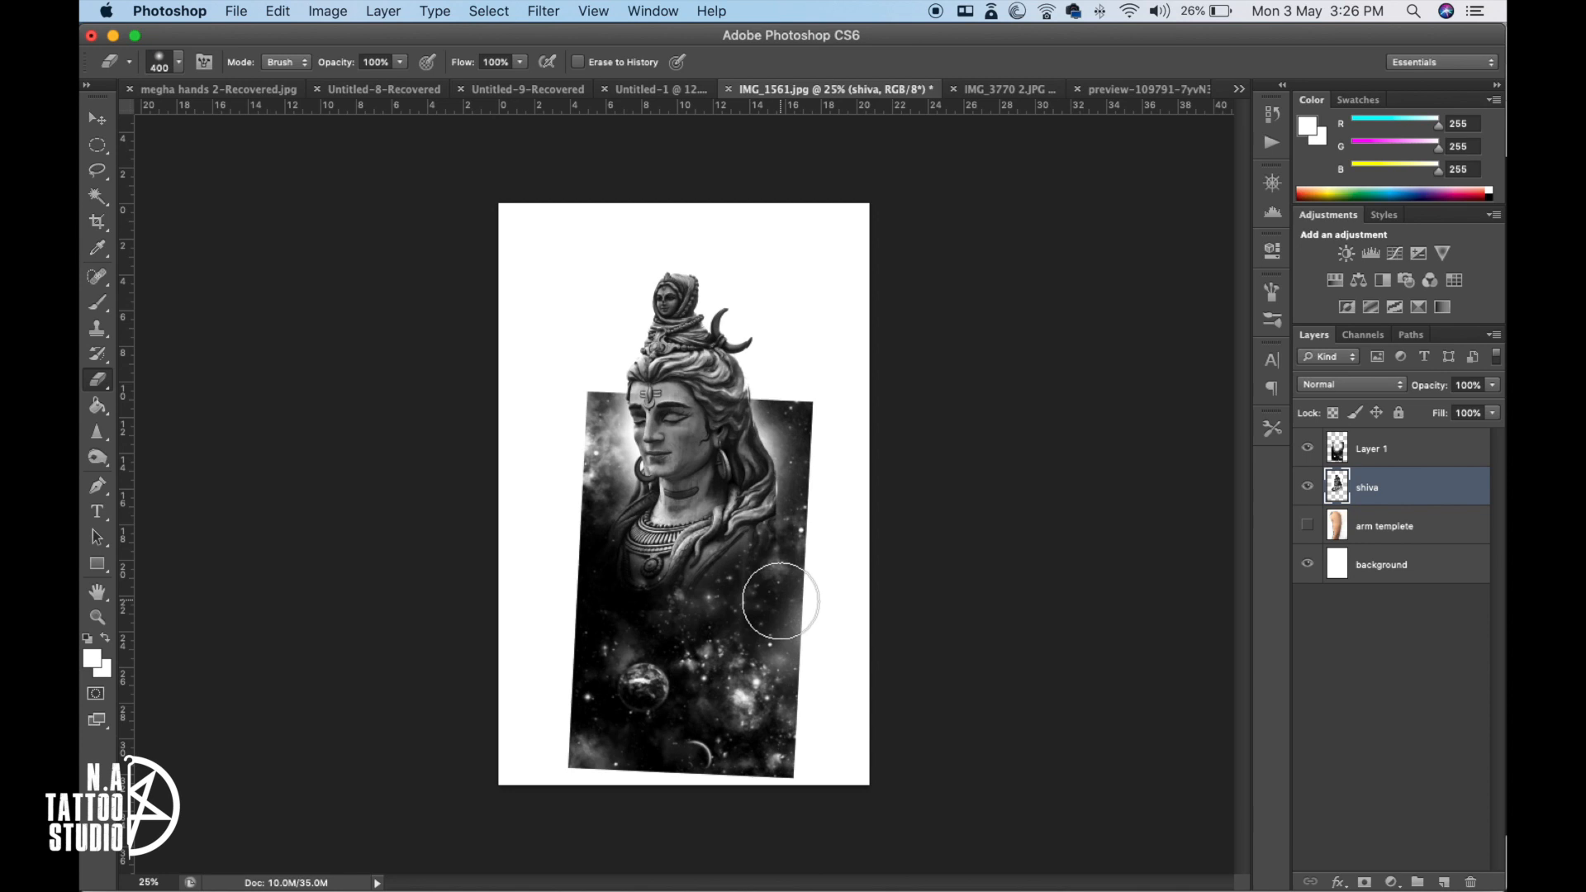
pyautogui.moveTo(779, 601)
pyautogui.mouseDown()
pyautogui.moveTo(584, 559)
pyautogui.moveTo(832, 556)
pyautogui.moveTo(637, 602)
pyautogui.moveTo(792, 667)
pyautogui.mouseUp()
pyautogui.click(1387, 448)
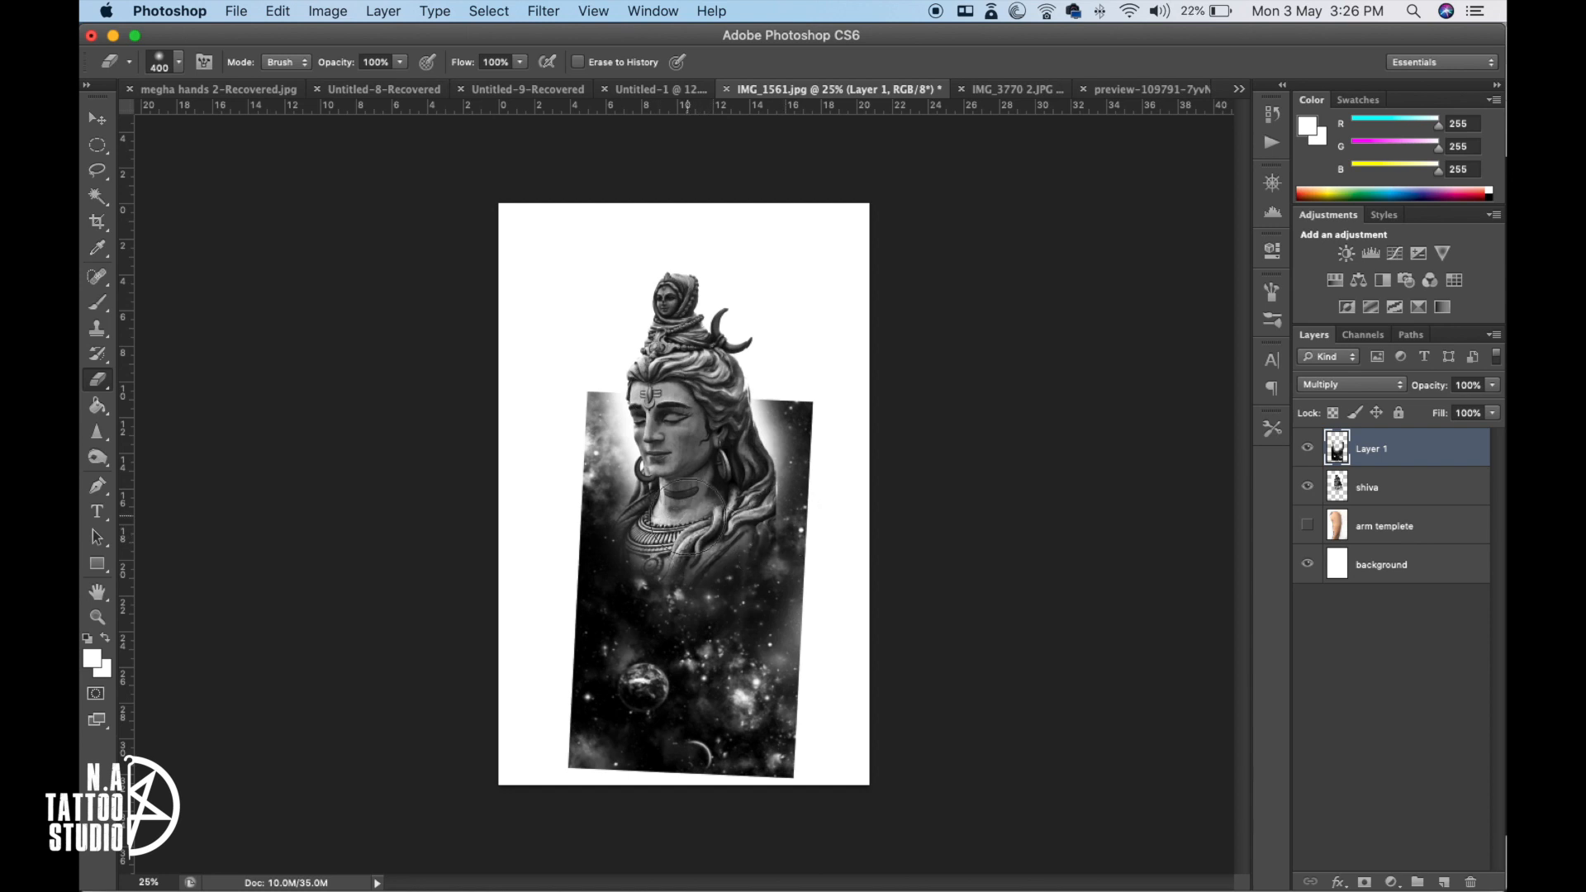
# - Open the 90868DDB lettering PNG, cut its entire image and paste it as a new layer into IMG_1561.jpg
pyautogui.press('super+o')
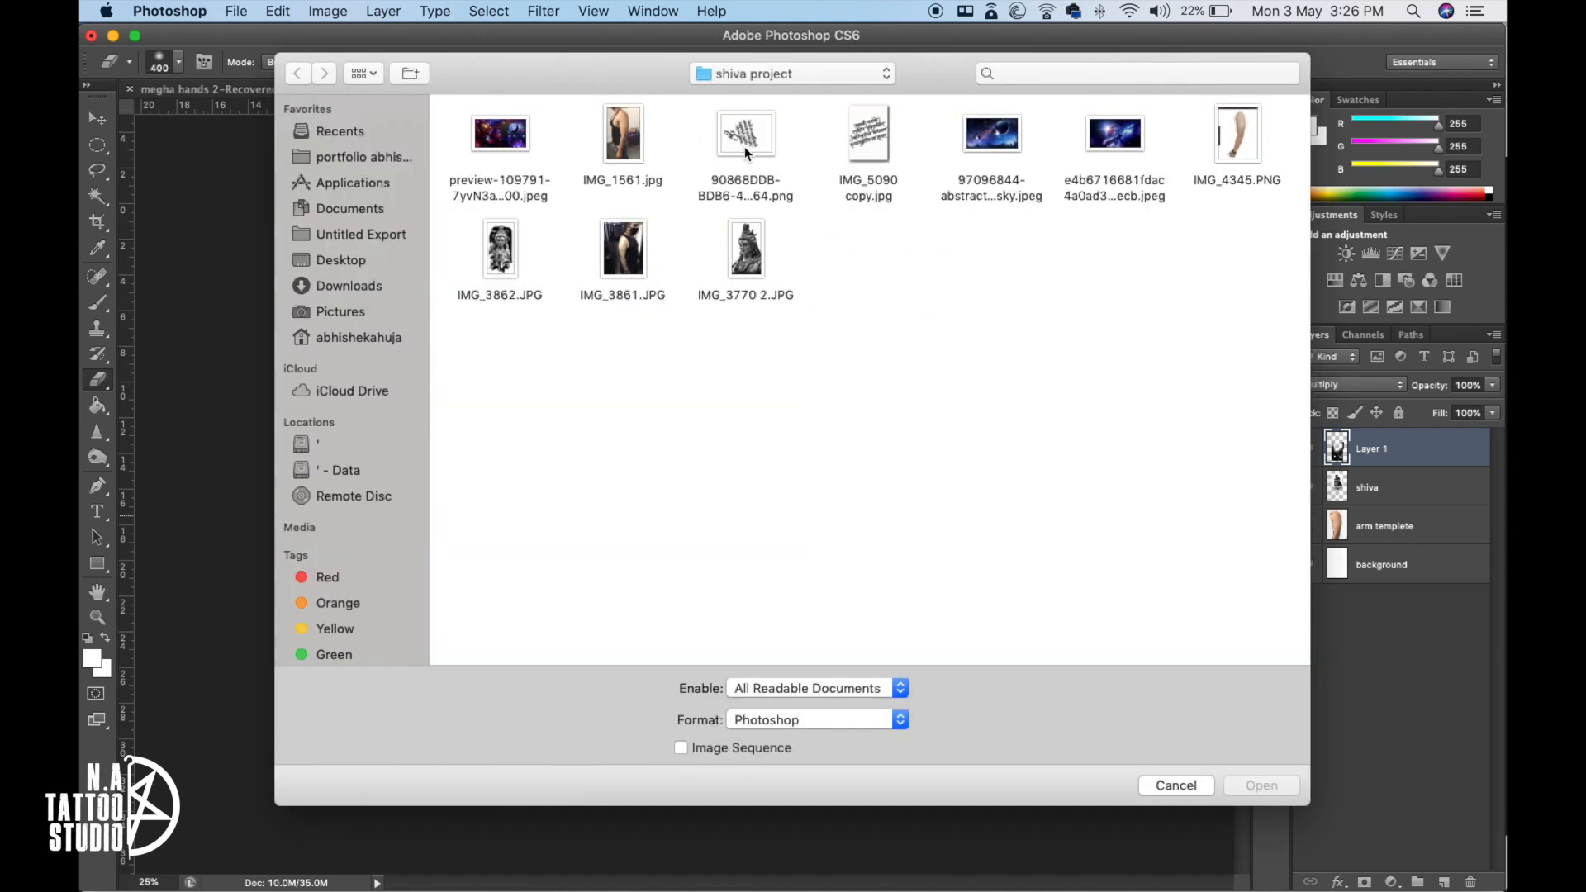
pyautogui.doubleClick(754, 153)
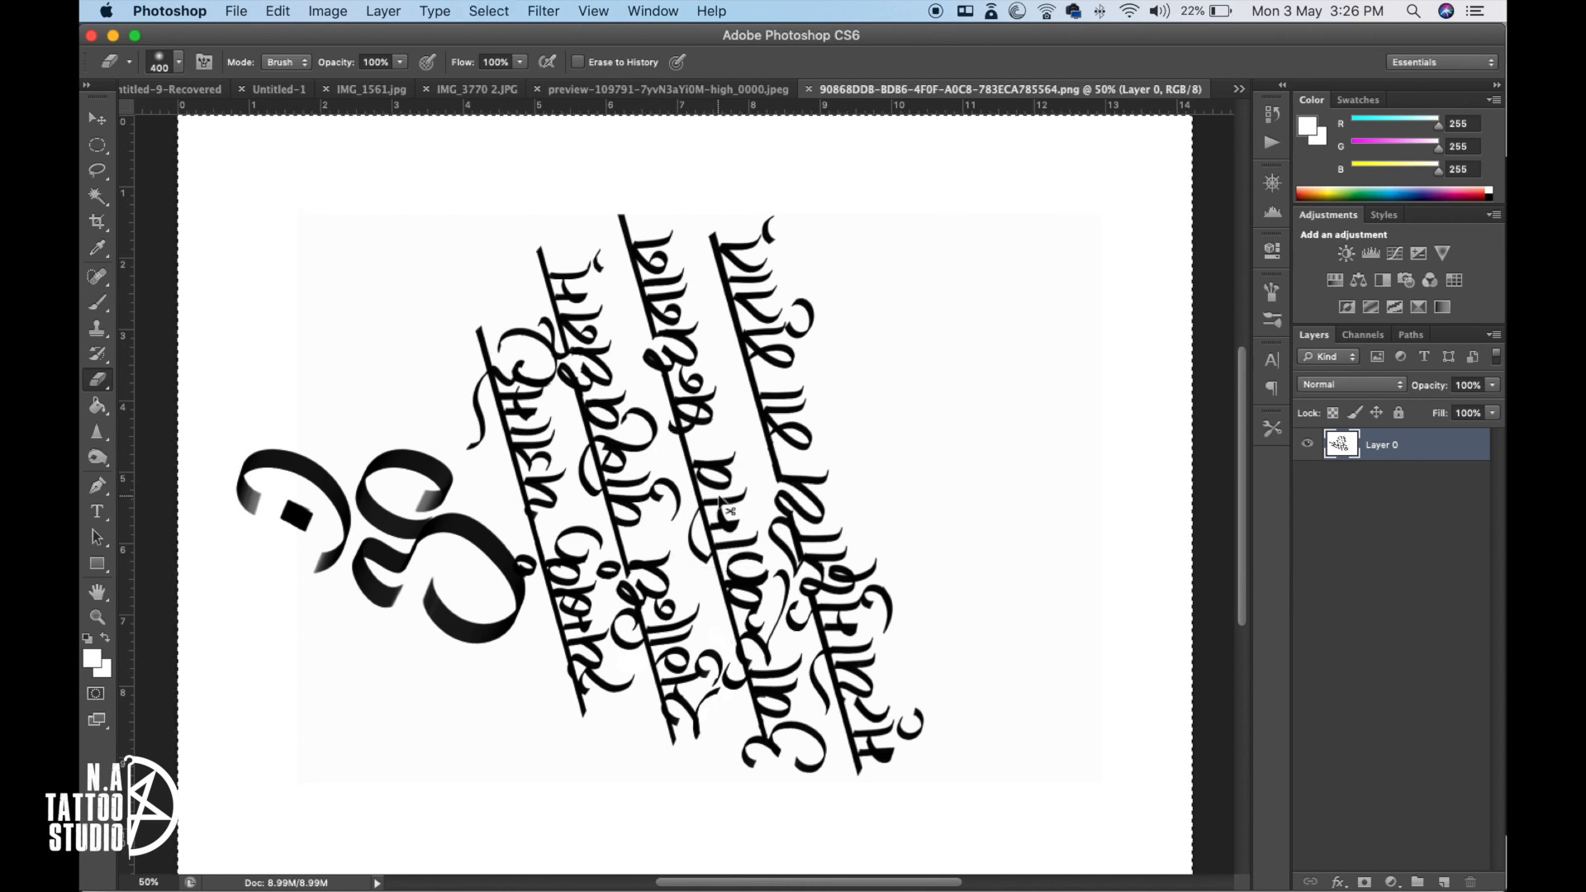
pyautogui.press('Delete')
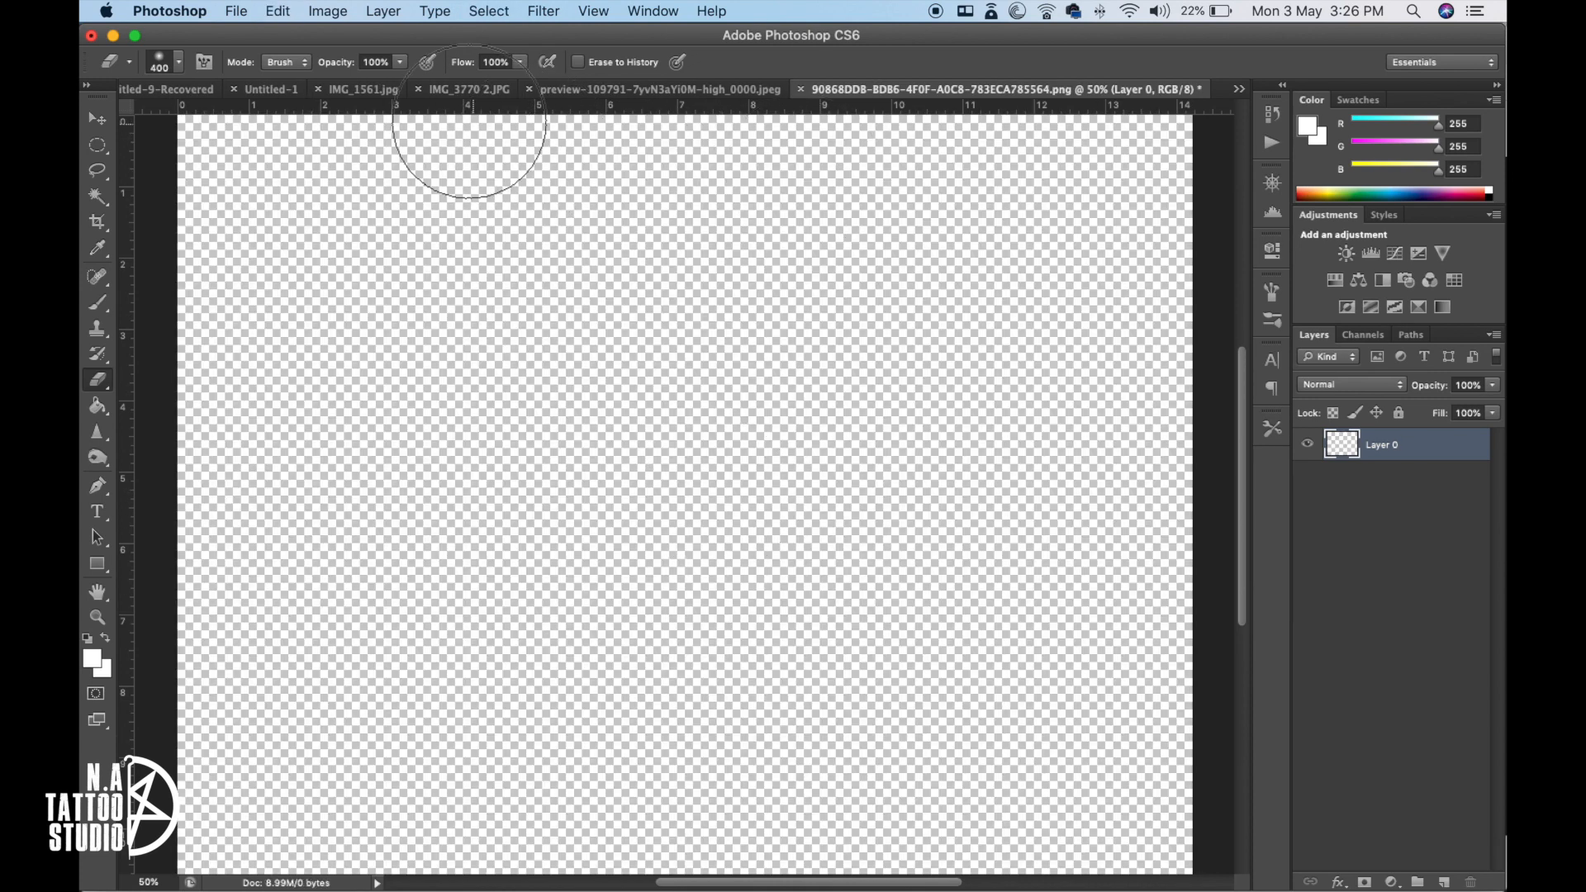
pyautogui.click(438, 95)
pyautogui.click(416, 94)
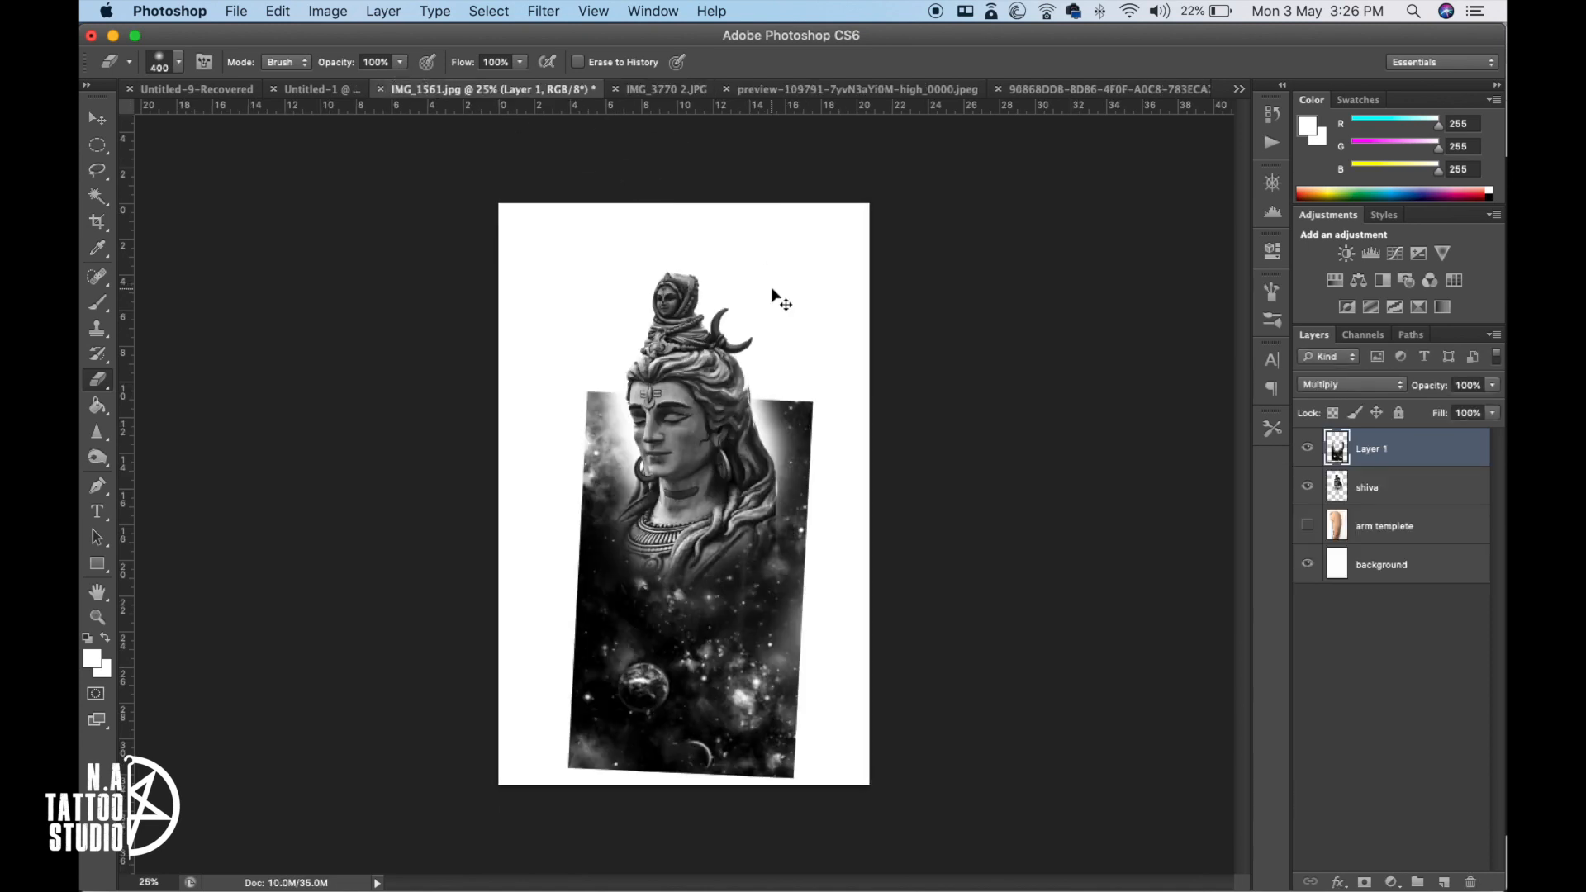
pyautogui.press('super+v')
pyautogui.click(1004, 467)
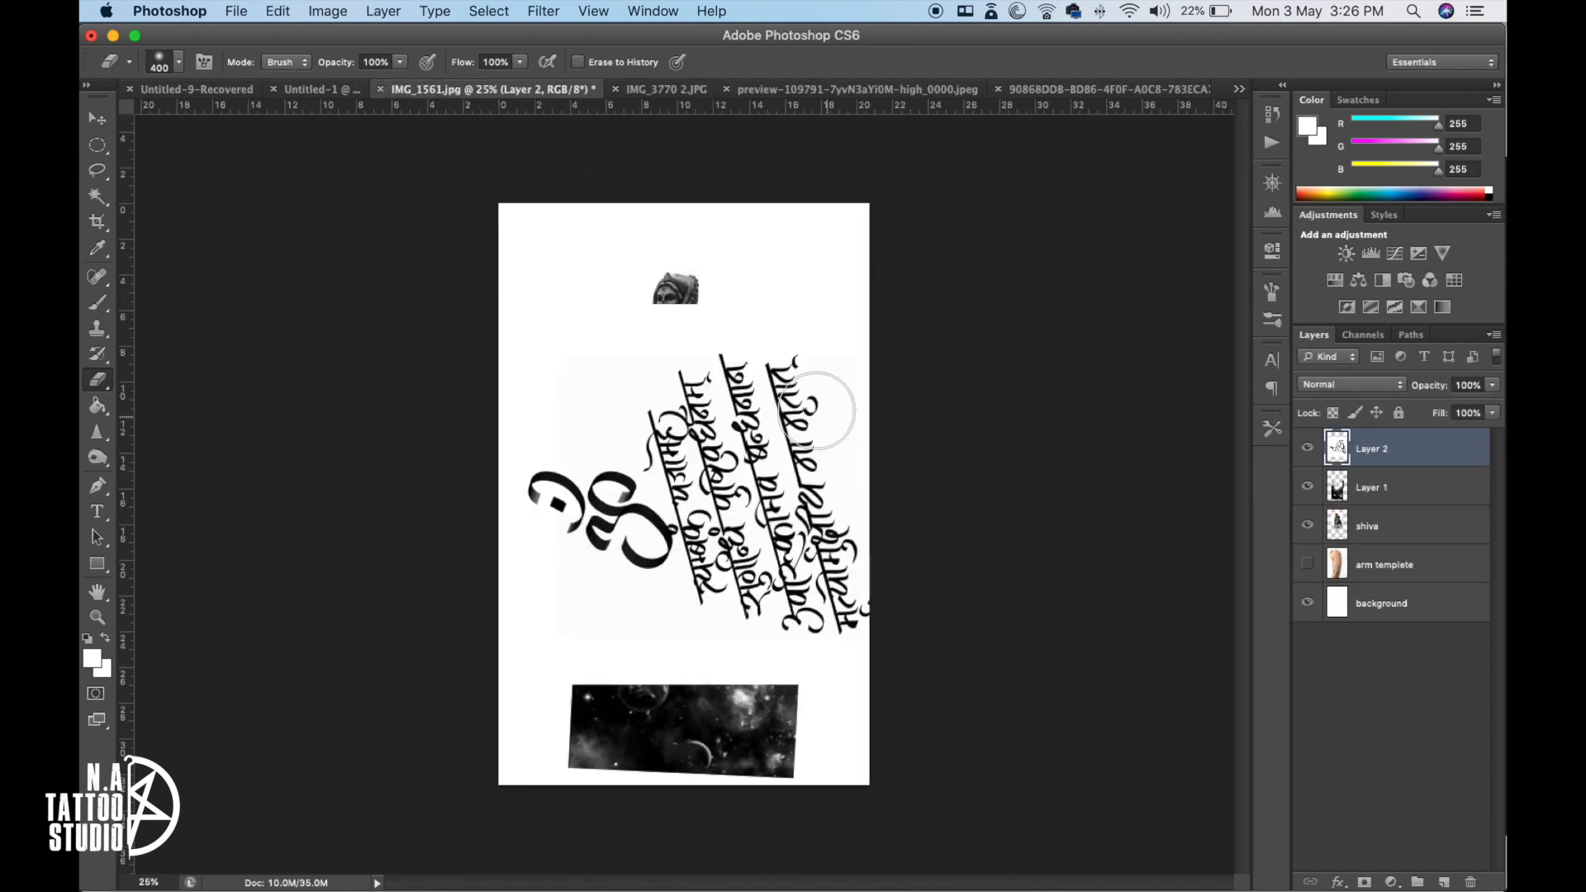
# - Rotate the pasted lettering upright with the Om symbol above the verse, and centre it on the canvas
pyautogui.press('v')
pyautogui.moveTo(753, 283); pyautogui.dragTo(822, 535)
pyautogui.press('Return')
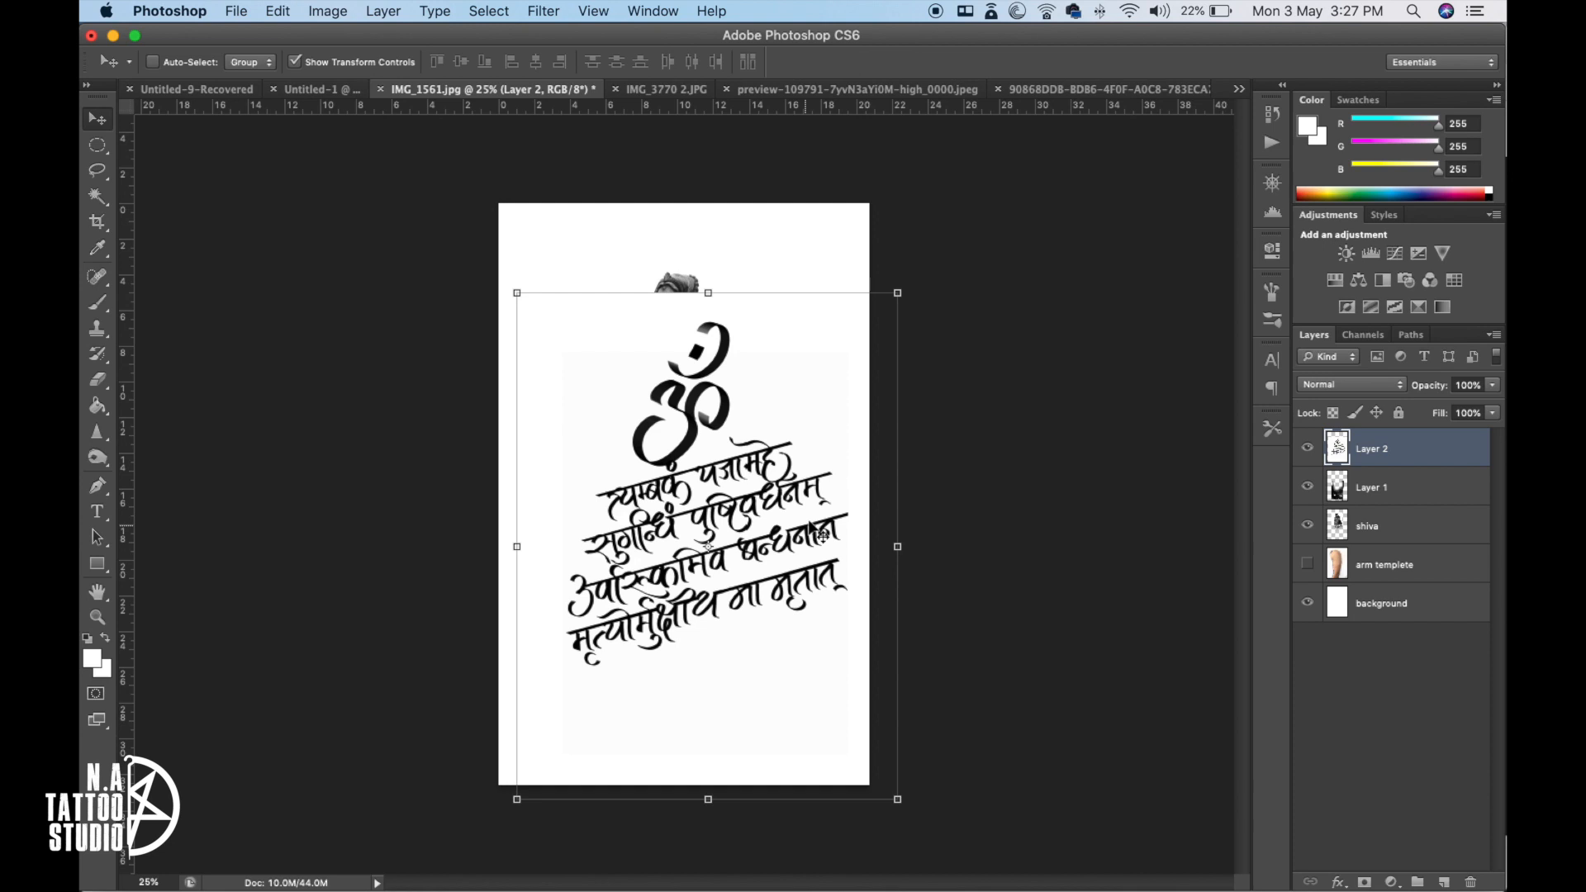
pyautogui.moveTo(752, 570); pyautogui.dragTo(722, 544)
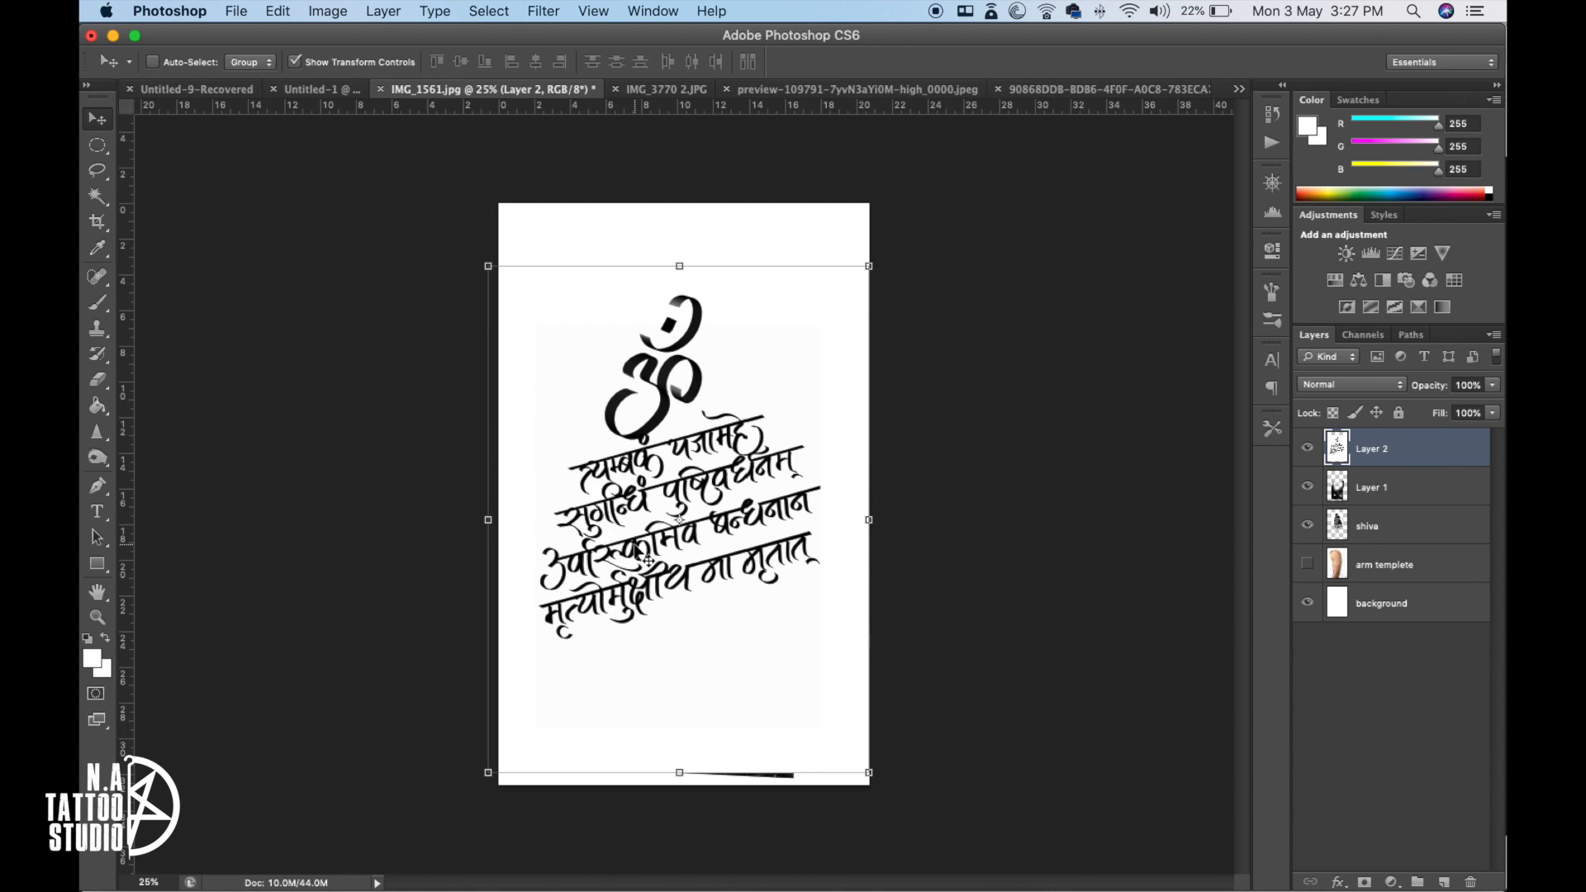
# - Invert the lettering layer to white on black and set its blend mode to Screen
pyautogui.press('super+i')
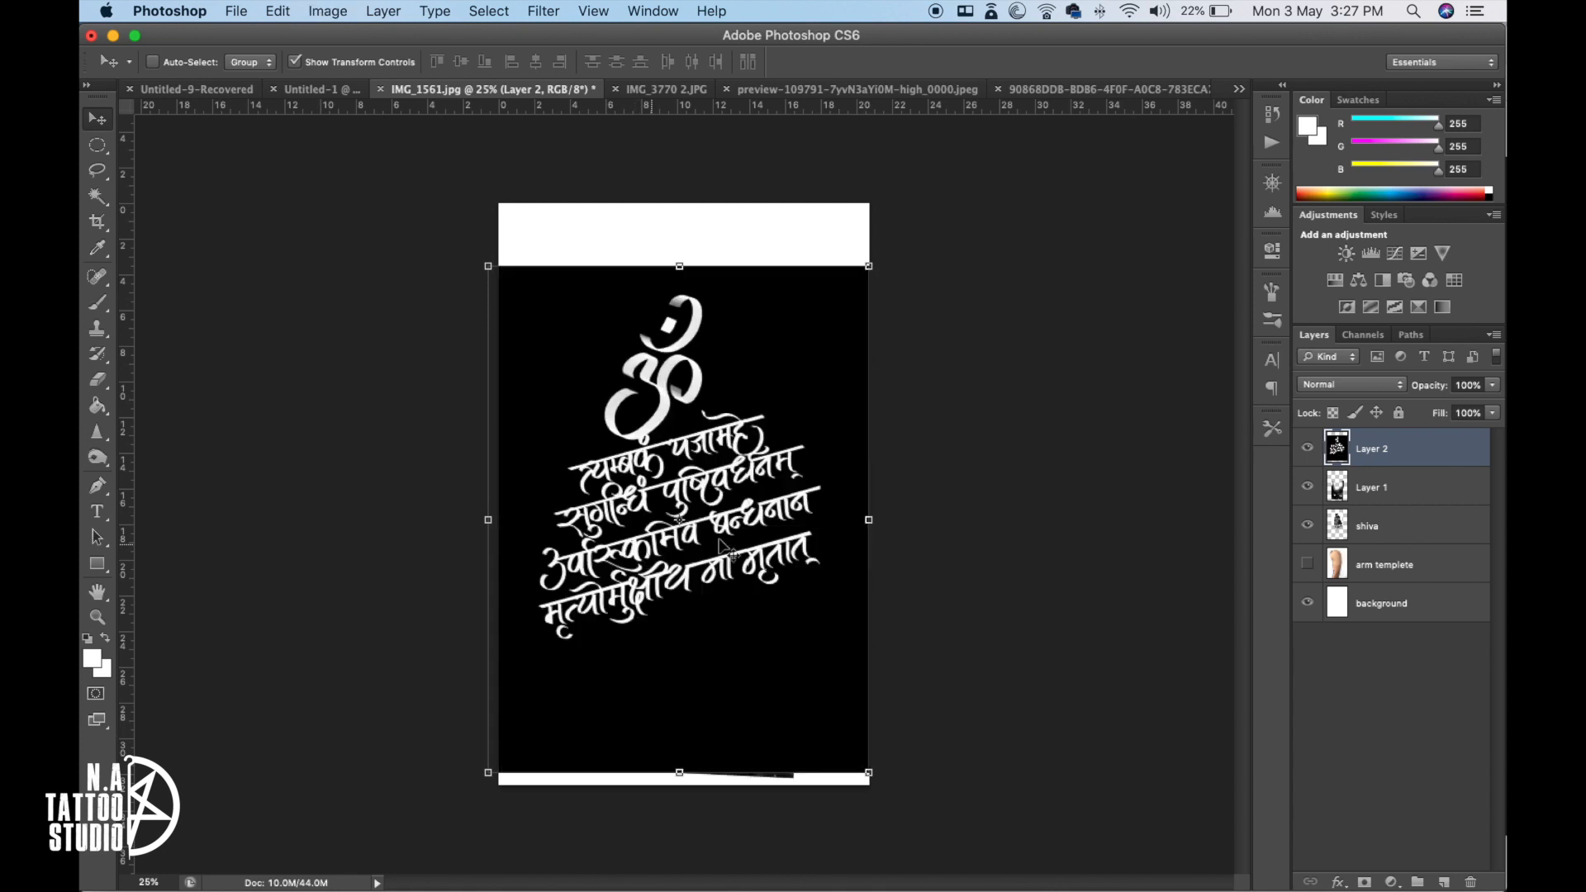
pyautogui.click(1398, 393)
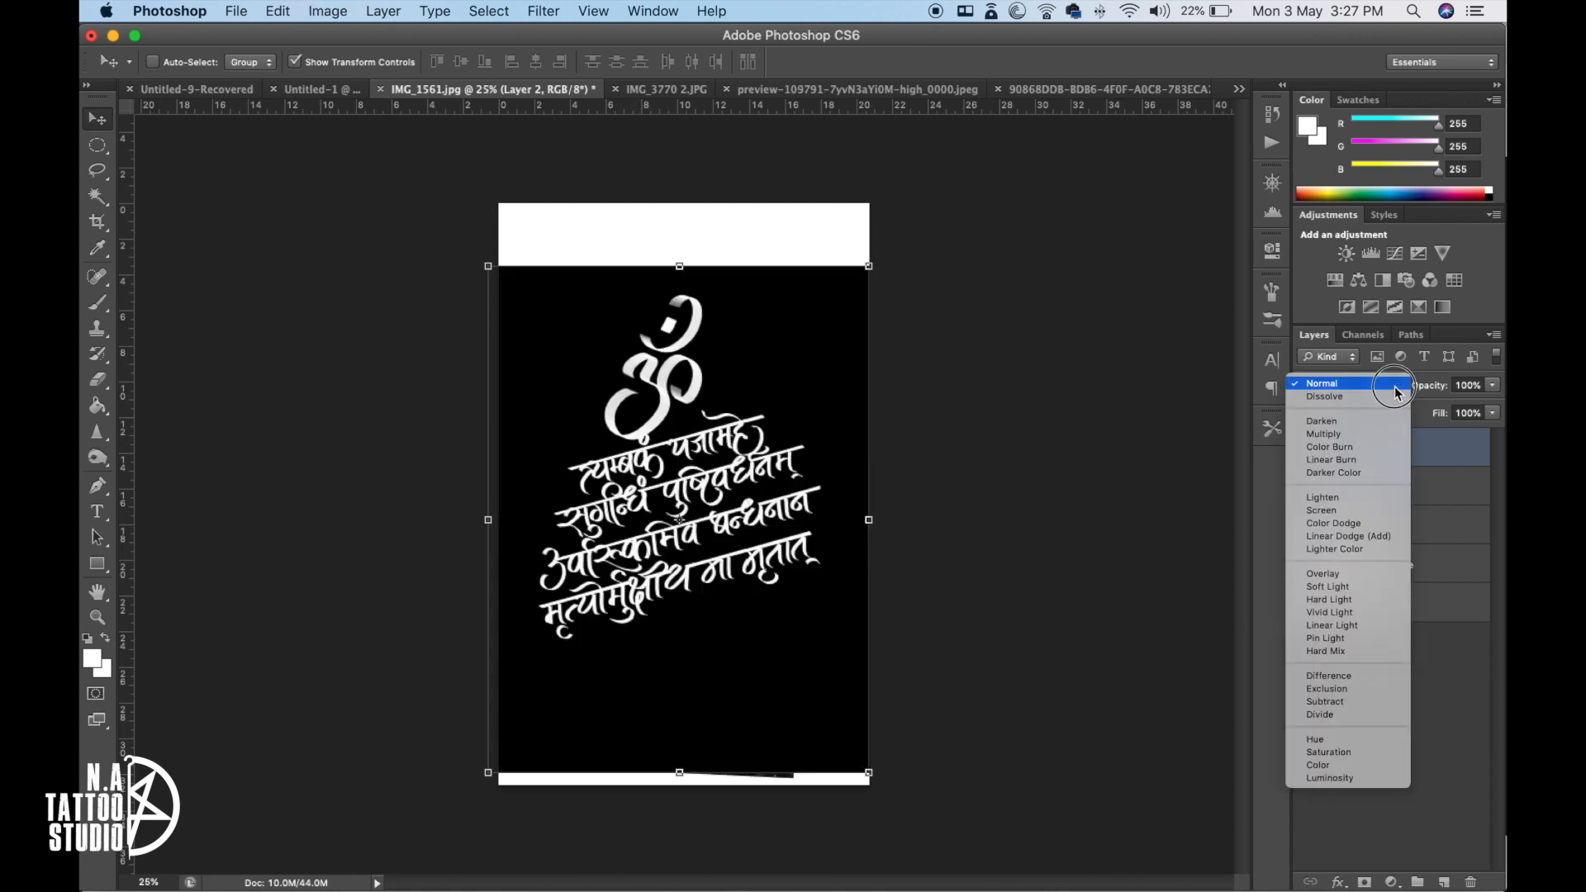
pyautogui.click(1355, 512)
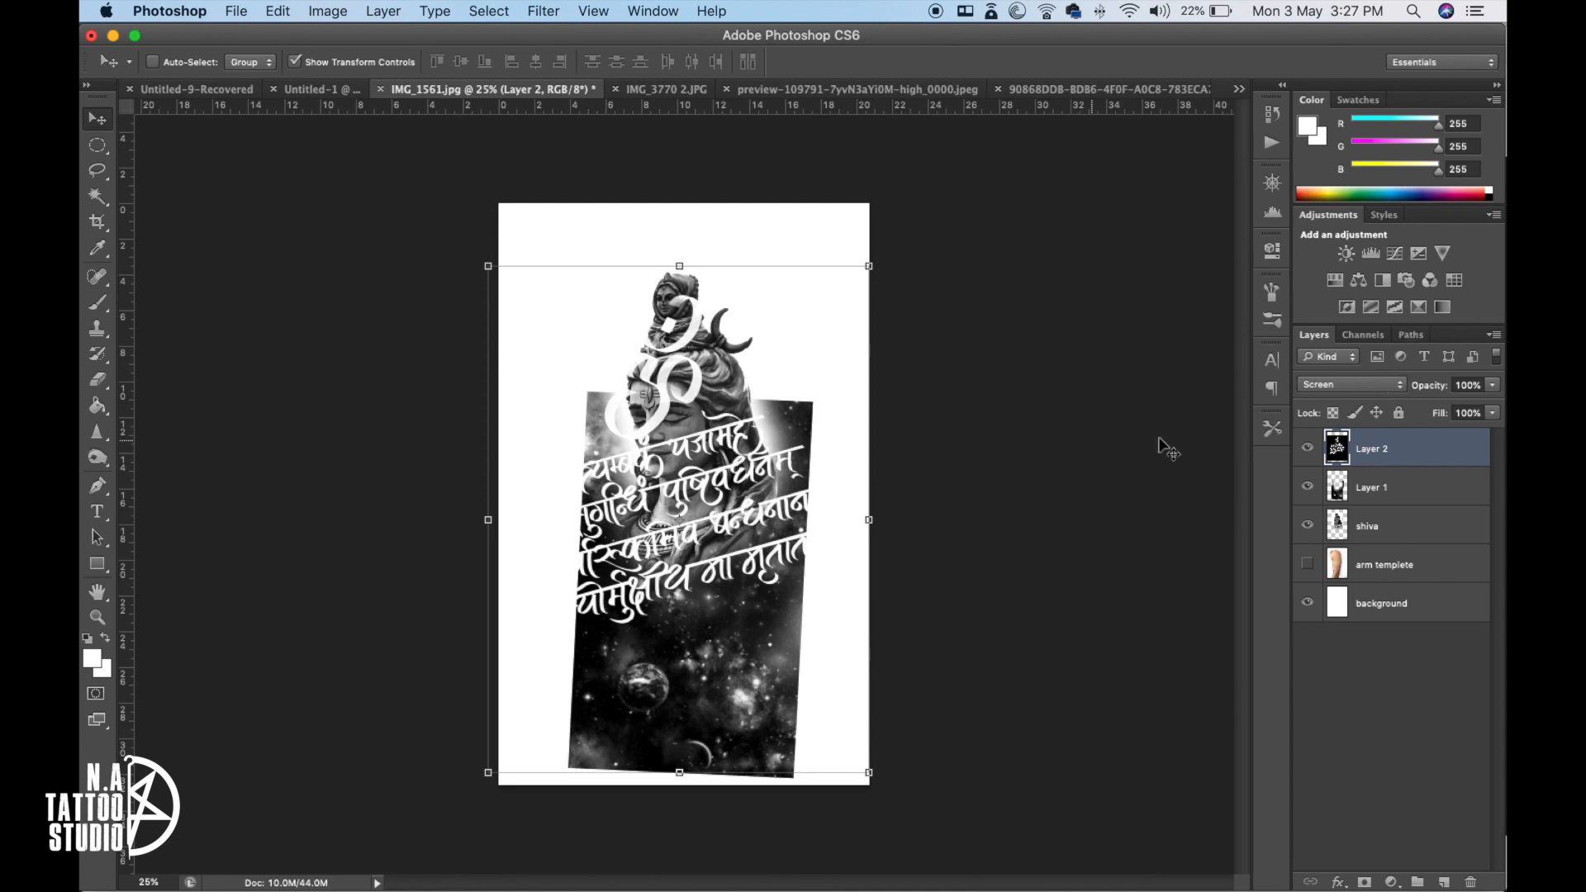
# - Scale the lettering down and place it over Shiva's chest and the space image below it
pyautogui.moveTo(869, 265); pyautogui.dragTo(812, 495)
pyautogui.press('super+z')
pyautogui.moveTo(739, 587); pyautogui.dragTo(757, 542)
pyautogui.press('Return')
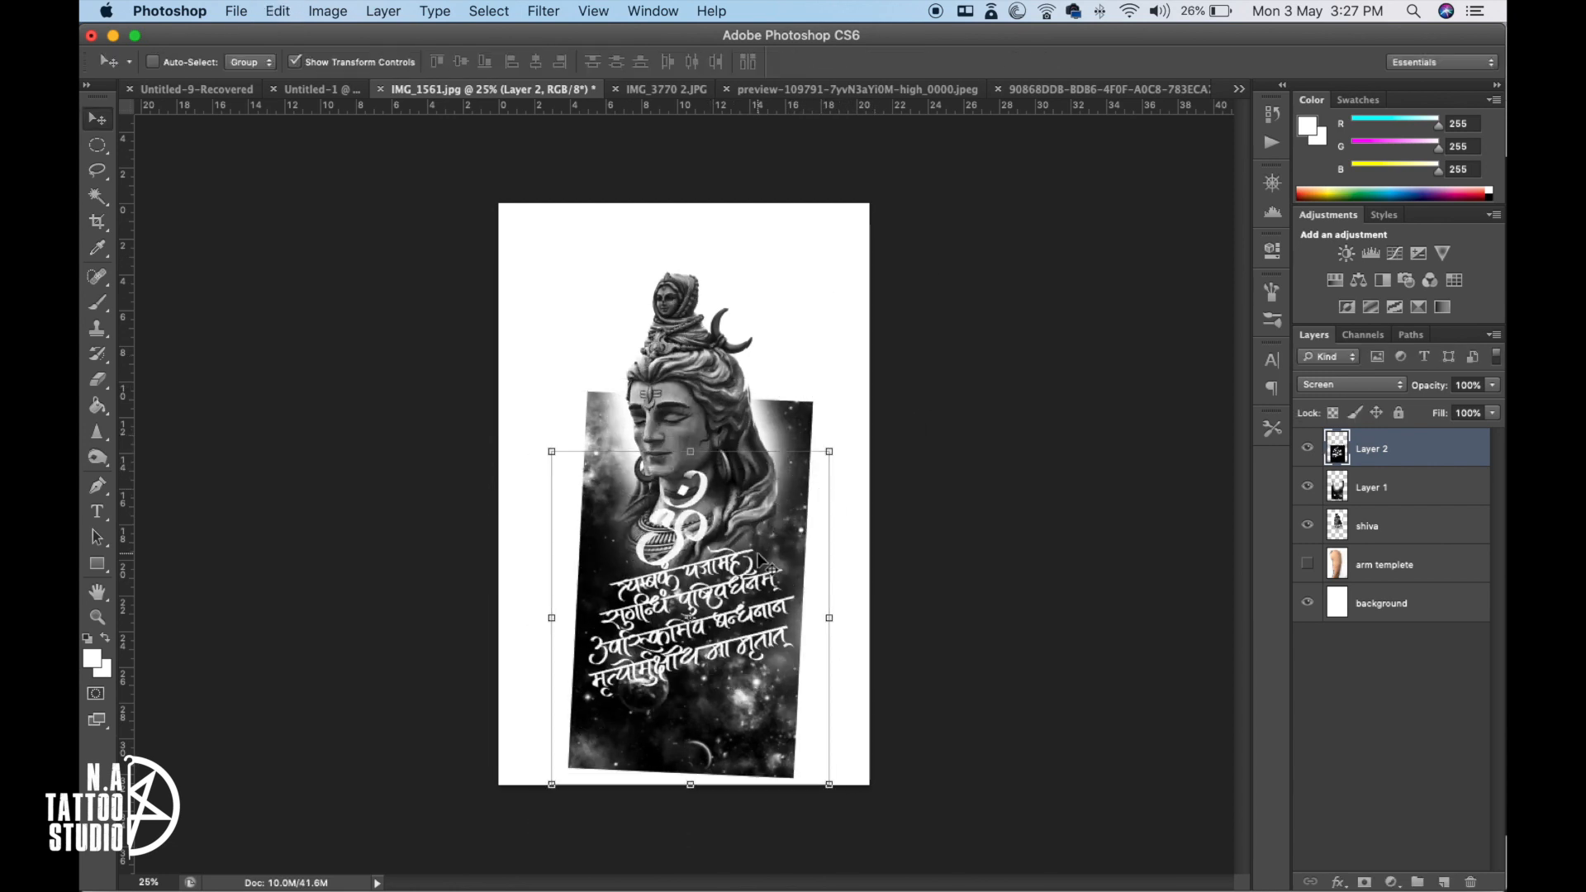
# - Show the arm templete layer and set the shiva layer's blend mode to Multiply
pyautogui.click(1306, 566)
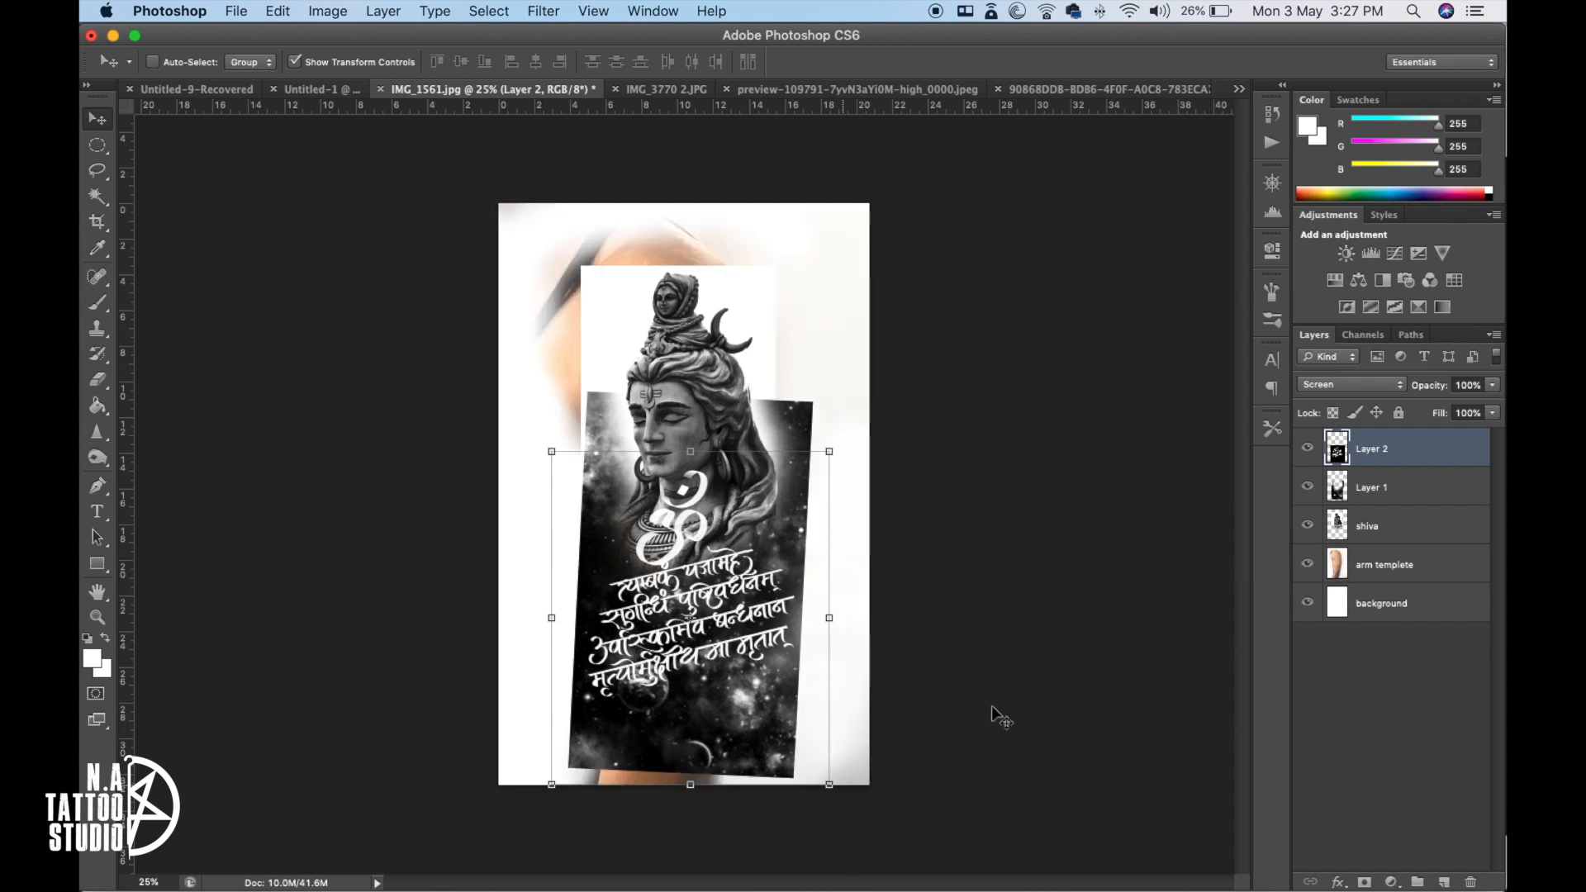
pyautogui.hotkey('alt', '[')
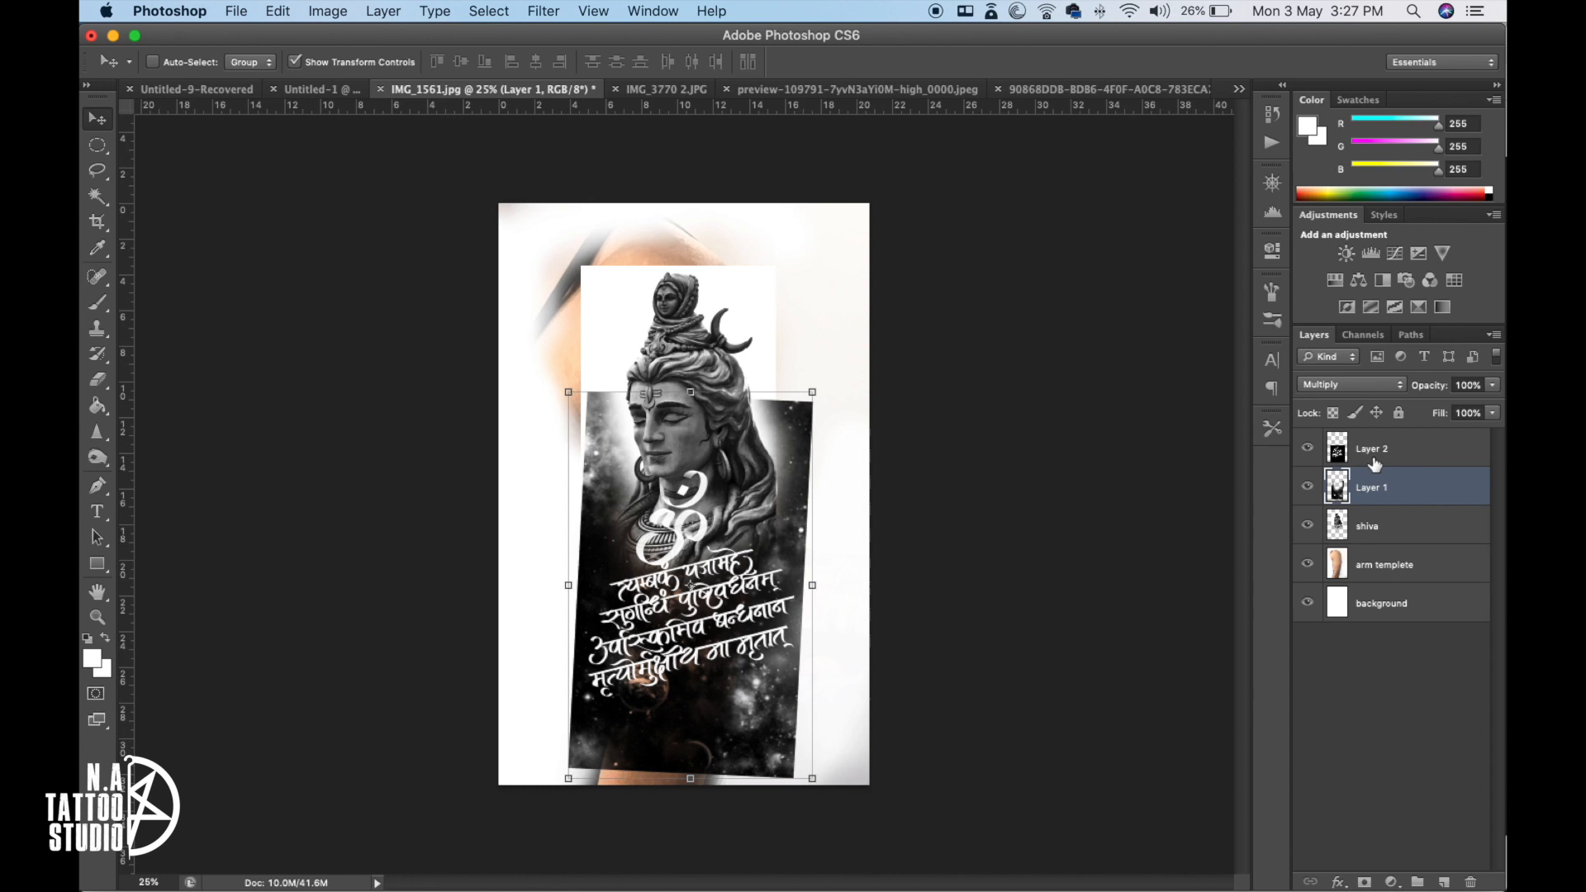
pyautogui.click(1361, 527)
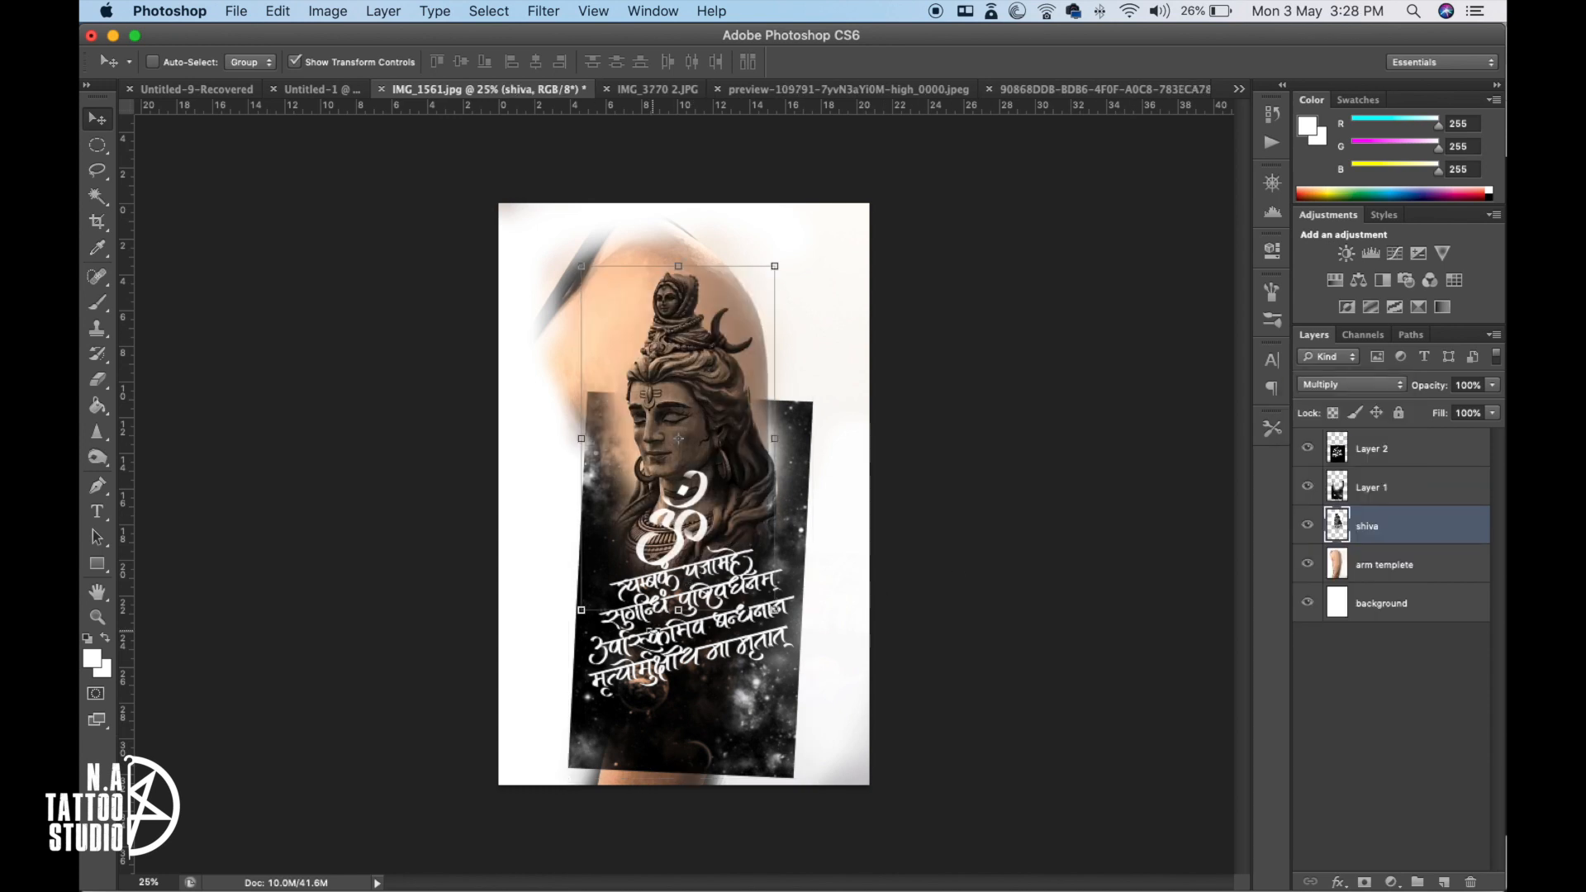
# - Shrink the lettering layer further and centre it just below Shiva's neck within the dark space area
pyautogui.scroll(3, 684, 667)
pyautogui.click(1384, 456)
pyautogui.moveTo(861, 477); pyautogui.dragTo(905, 358)
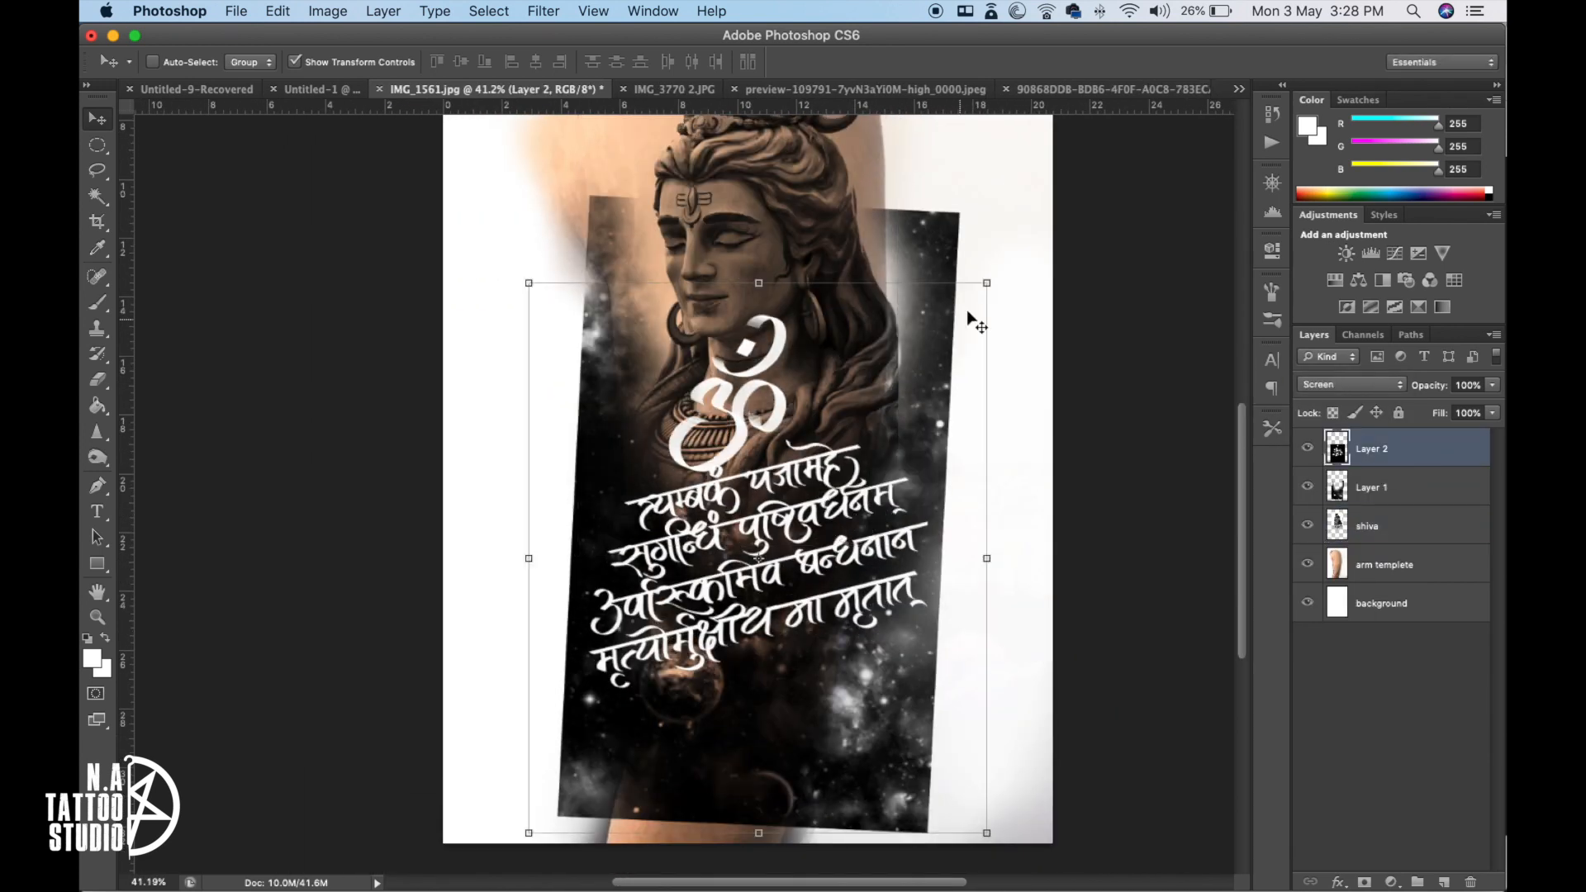
pyautogui.moveTo(988, 282); pyautogui.dragTo(951, 315)
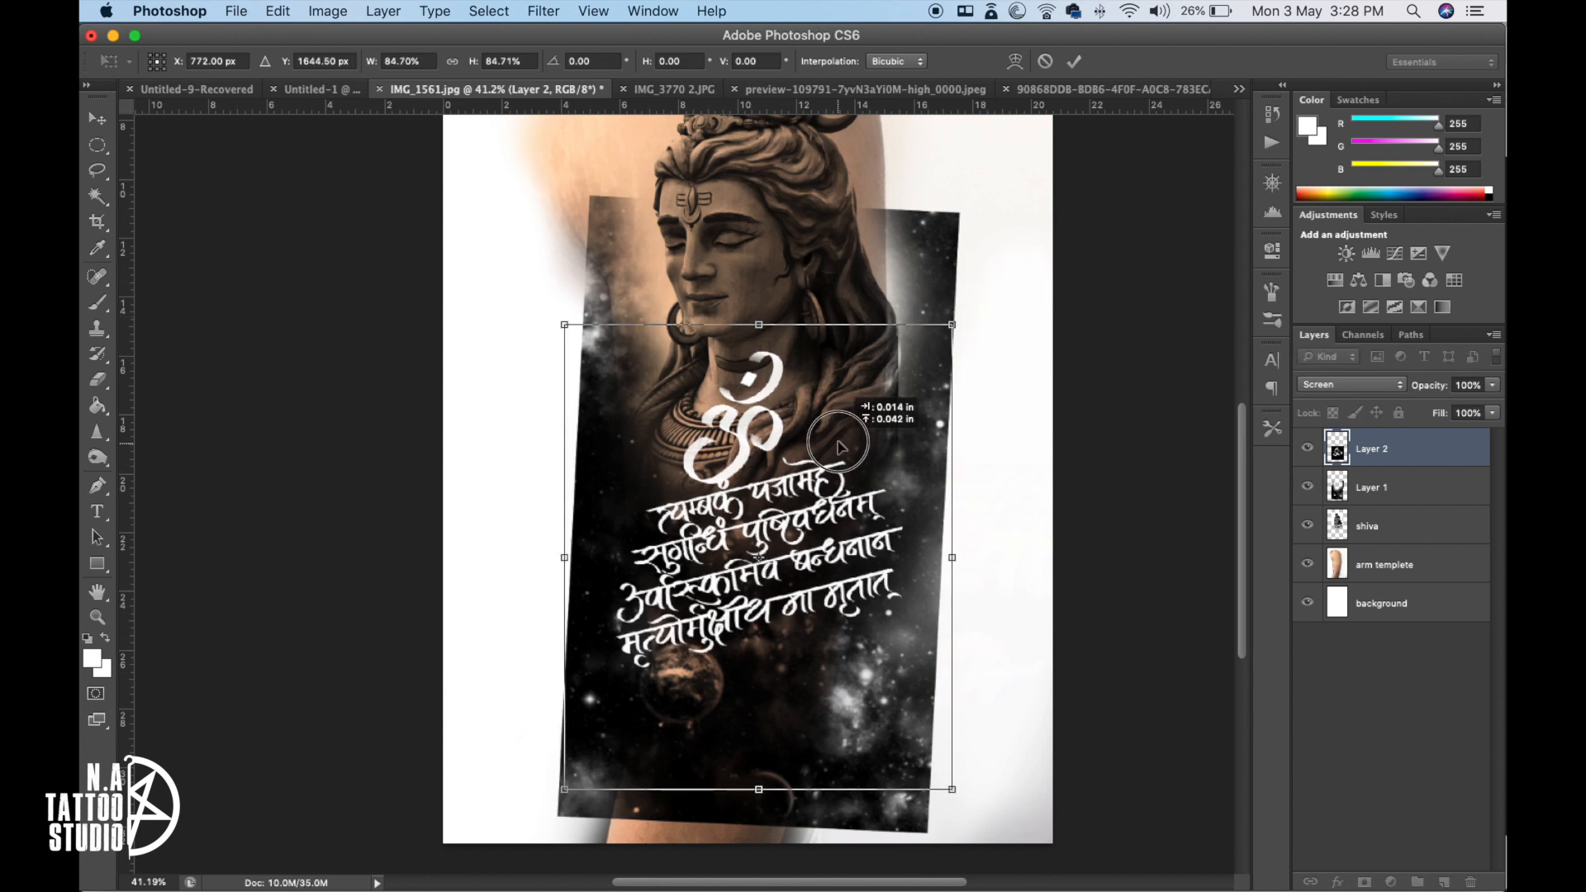
pyautogui.moveTo(809, 556); pyautogui.dragTo(815, 550)
pyautogui.moveTo(958, 309); pyautogui.dragTo(936, 335)
pyautogui.moveTo(796, 555); pyautogui.dragTo(791, 570)
pyautogui.press('Return')
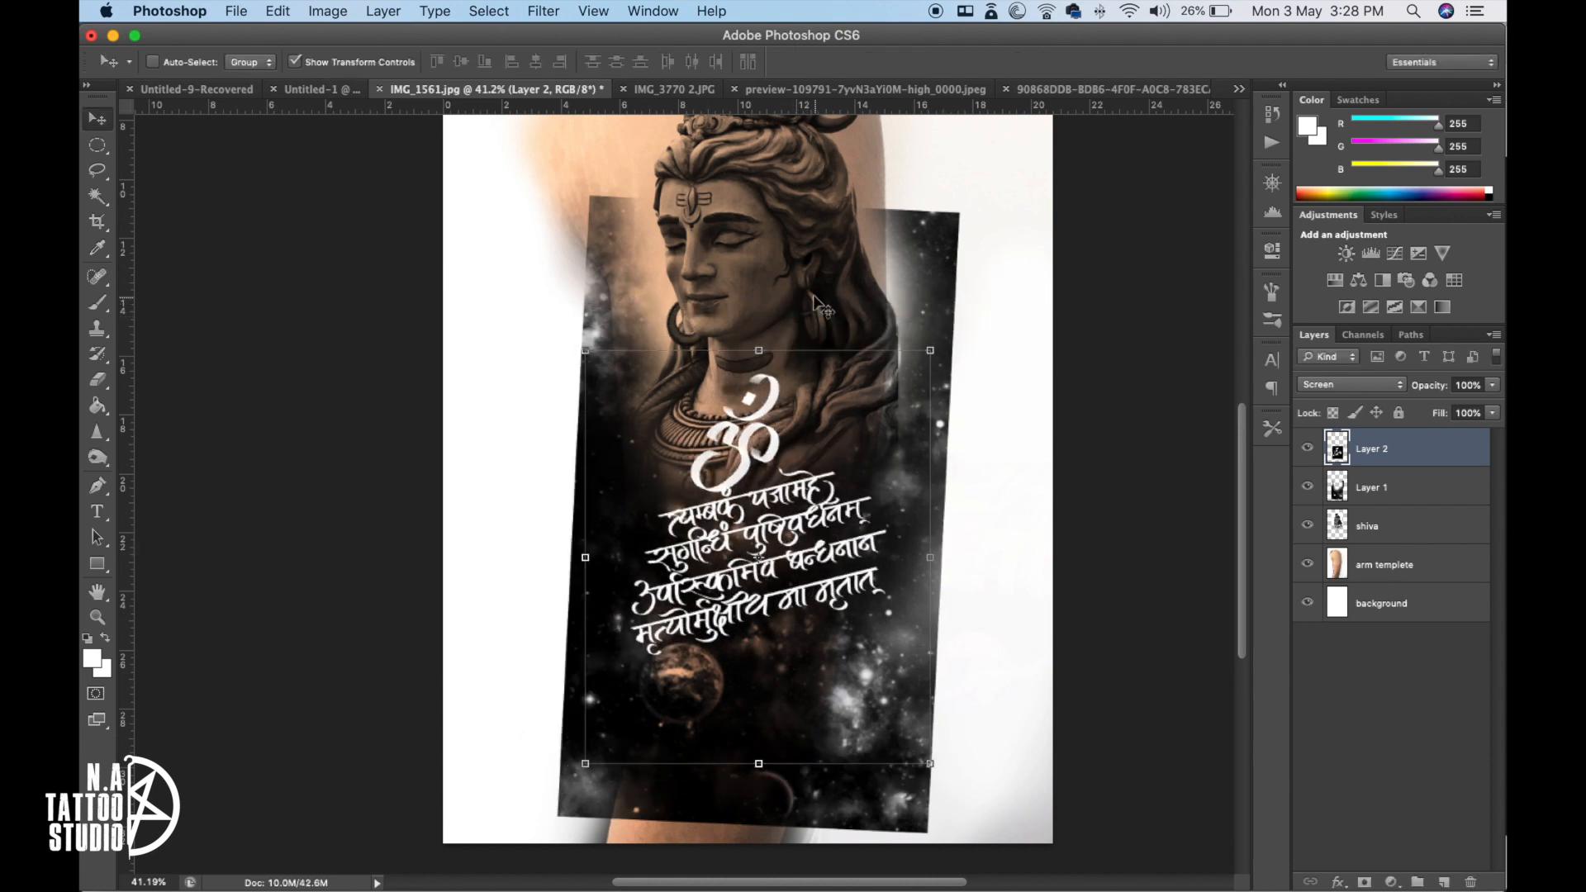
# - Erase the upper part of the space layer on both sides of Shiva's head with the size 400 eraser
pyautogui.press('super+minus')
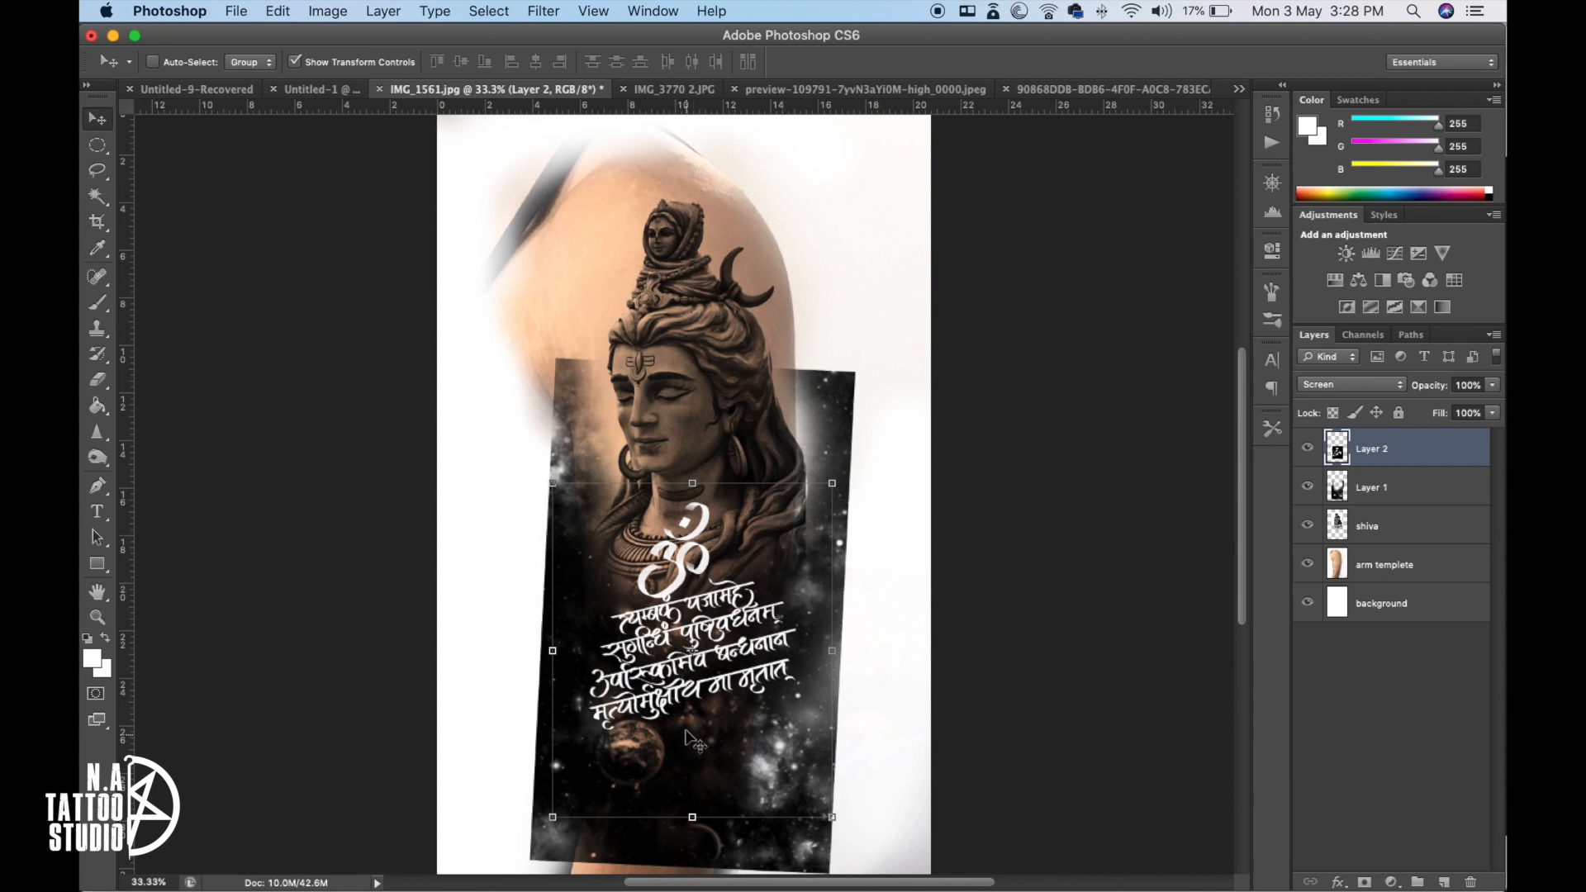
pyautogui.keyDown('super'); pyautogui.click(842, 429); pyautogui.keyUp('super')
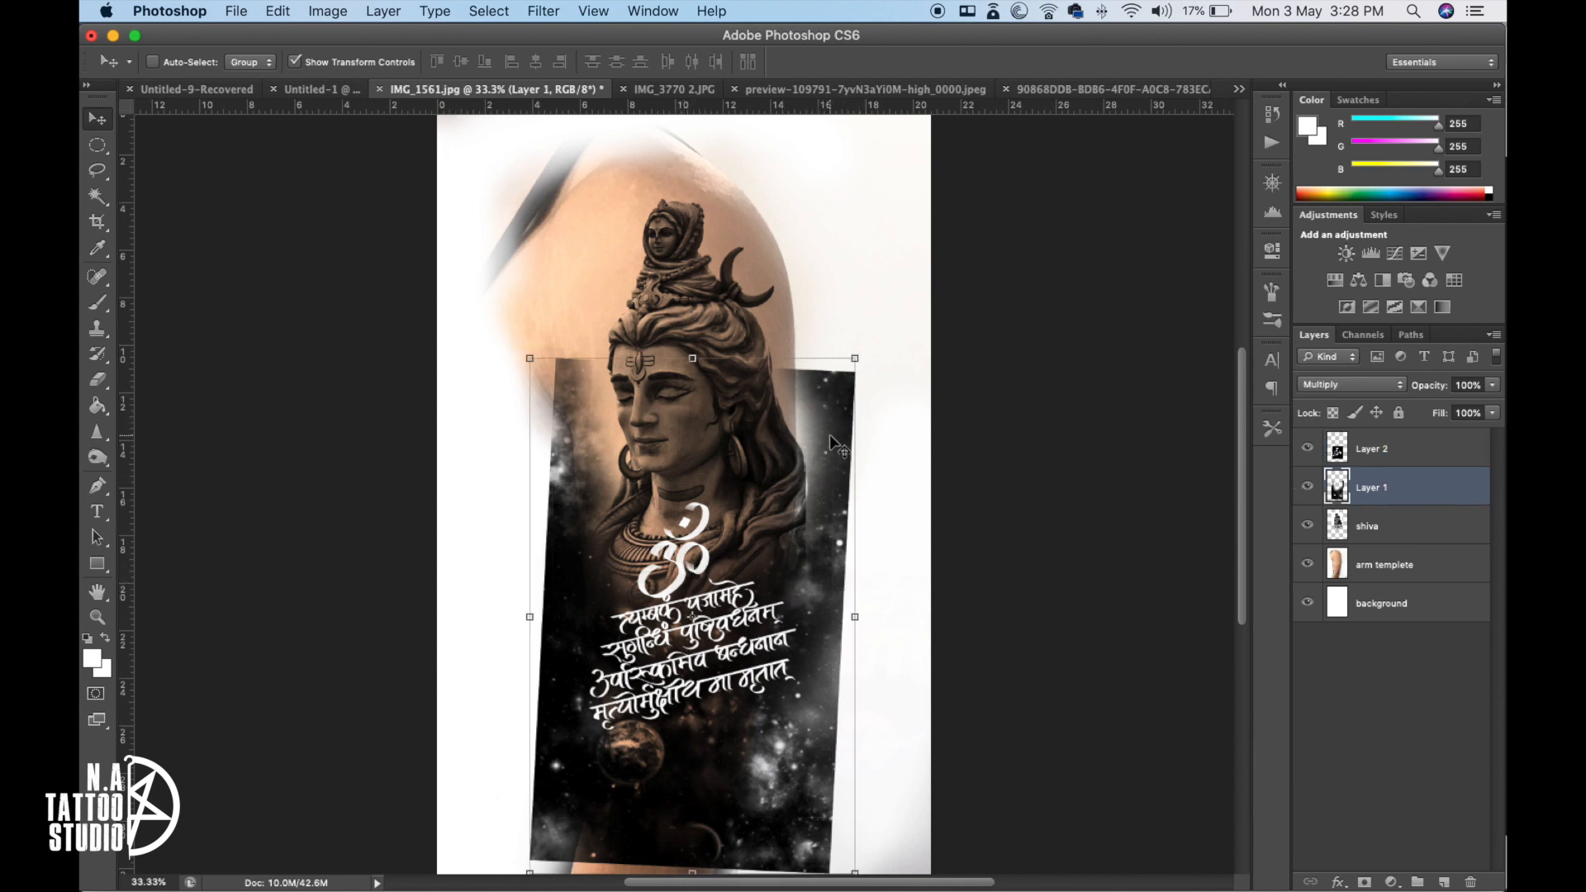
pyautogui.press('e')
pyautogui.moveTo(828, 407)
pyautogui.mouseDown()
pyautogui.moveTo(814, 378)
pyautogui.moveTo(834, 457)
pyautogui.mouseUp()
pyautogui.moveTo(636, 415)
pyautogui.mouseDown()
pyautogui.moveTo(581, 440)
pyautogui.moveTo(592, 464)
pyautogui.moveTo(643, 452)
pyautogui.moveTo(719, 556)
pyautogui.moveTo(683, 433)
pyautogui.mouseUp()
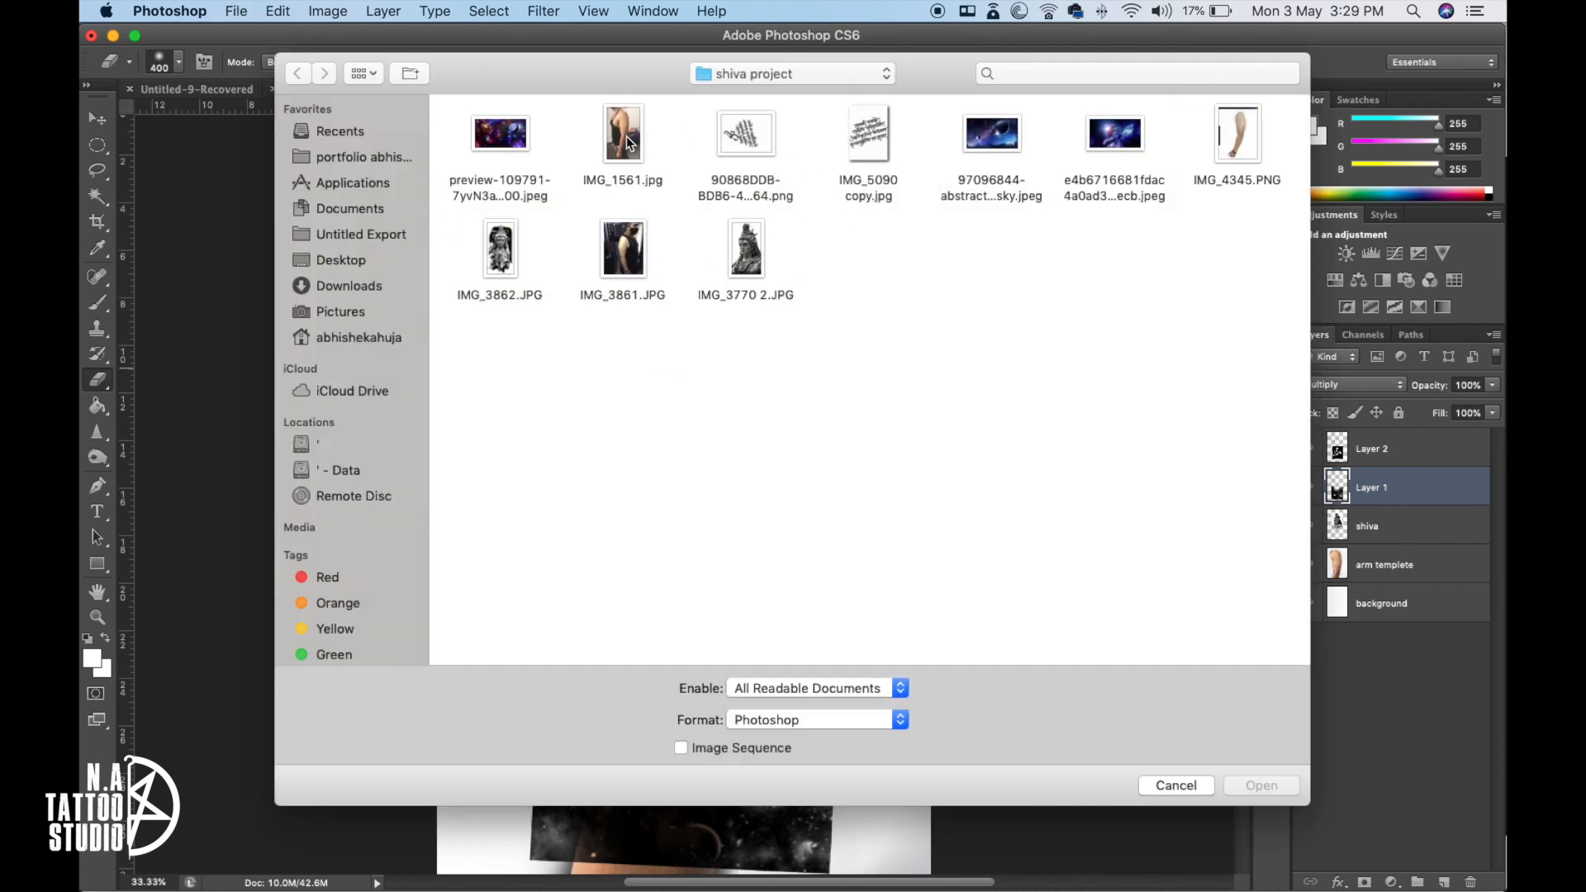
# - Preview and open the blue e4b6716681fdac nebula JPEG, cut its whole image and paste it above the first space layer
pyautogui.click(1127, 144)
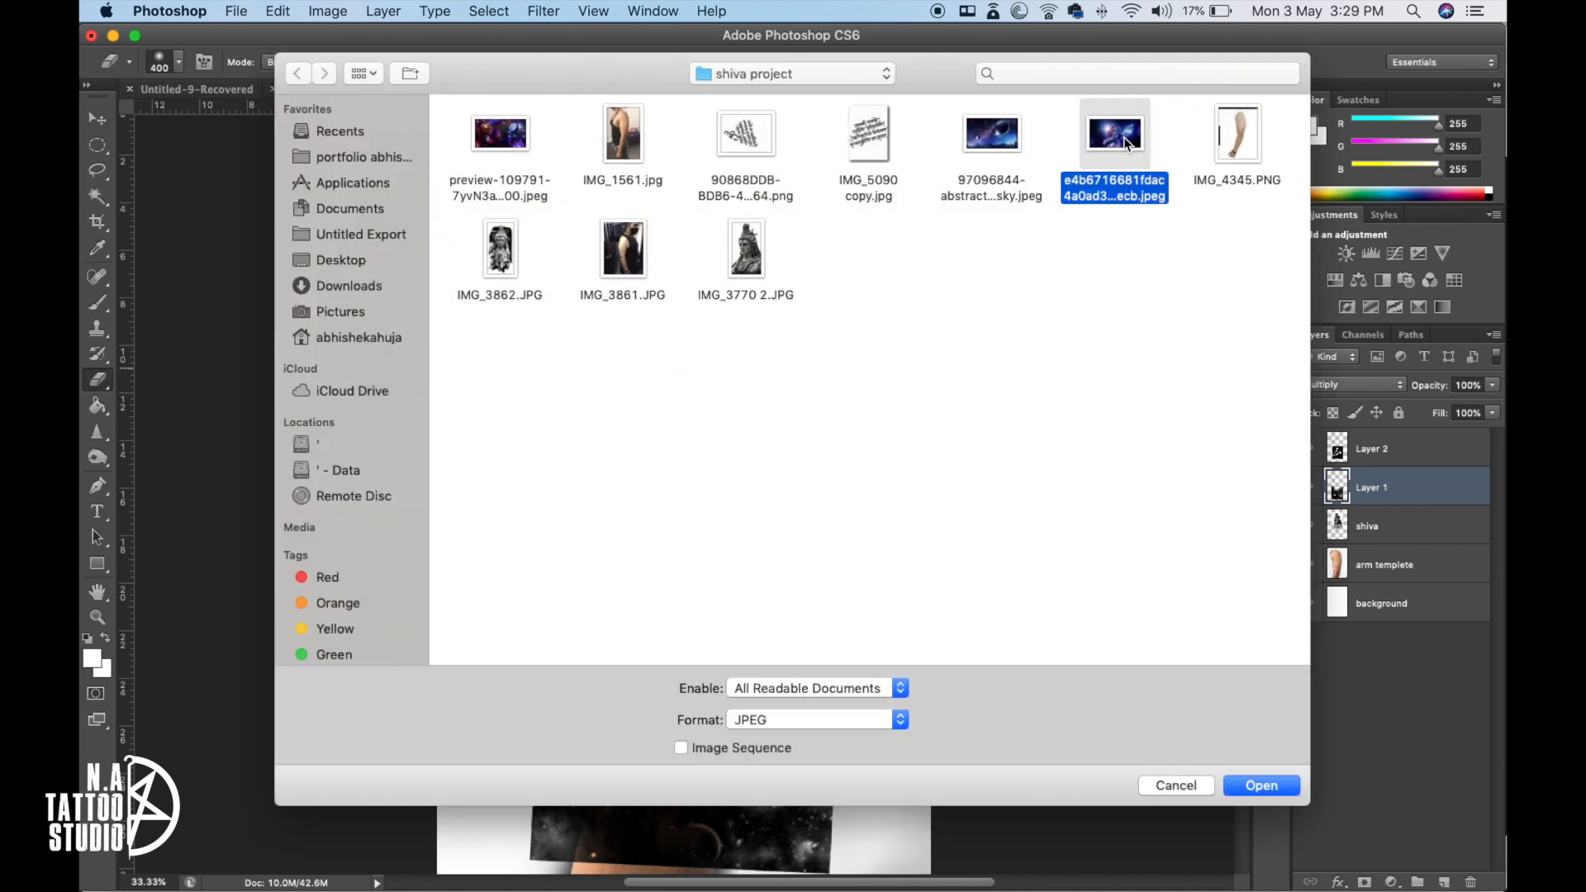
pyautogui.press('space')
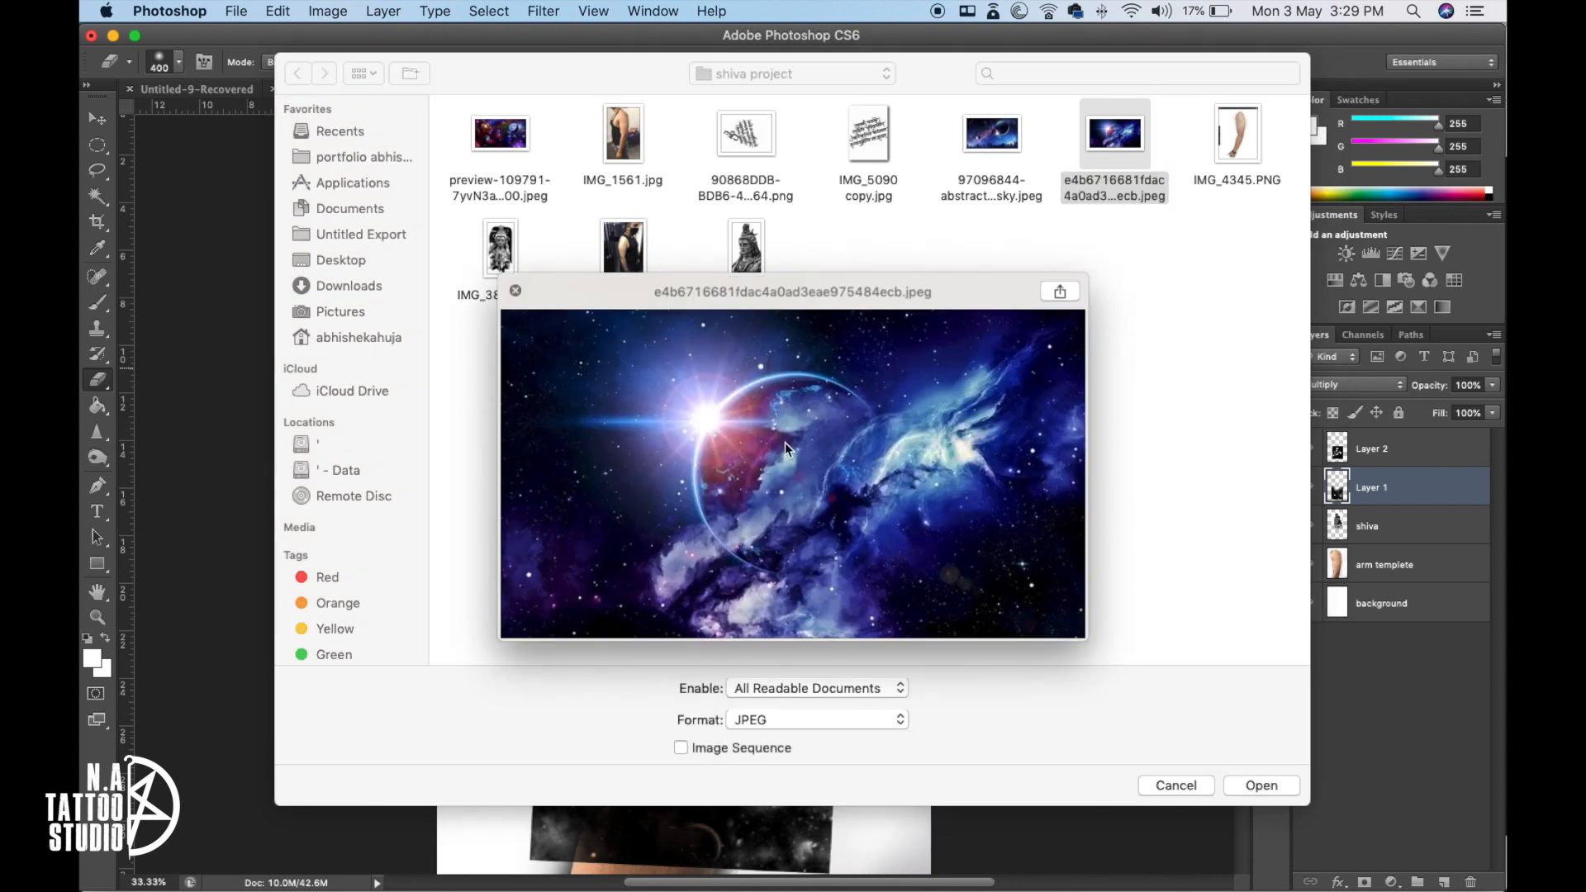
pyautogui.press('space')
pyautogui.doubleClick(1094, 137)
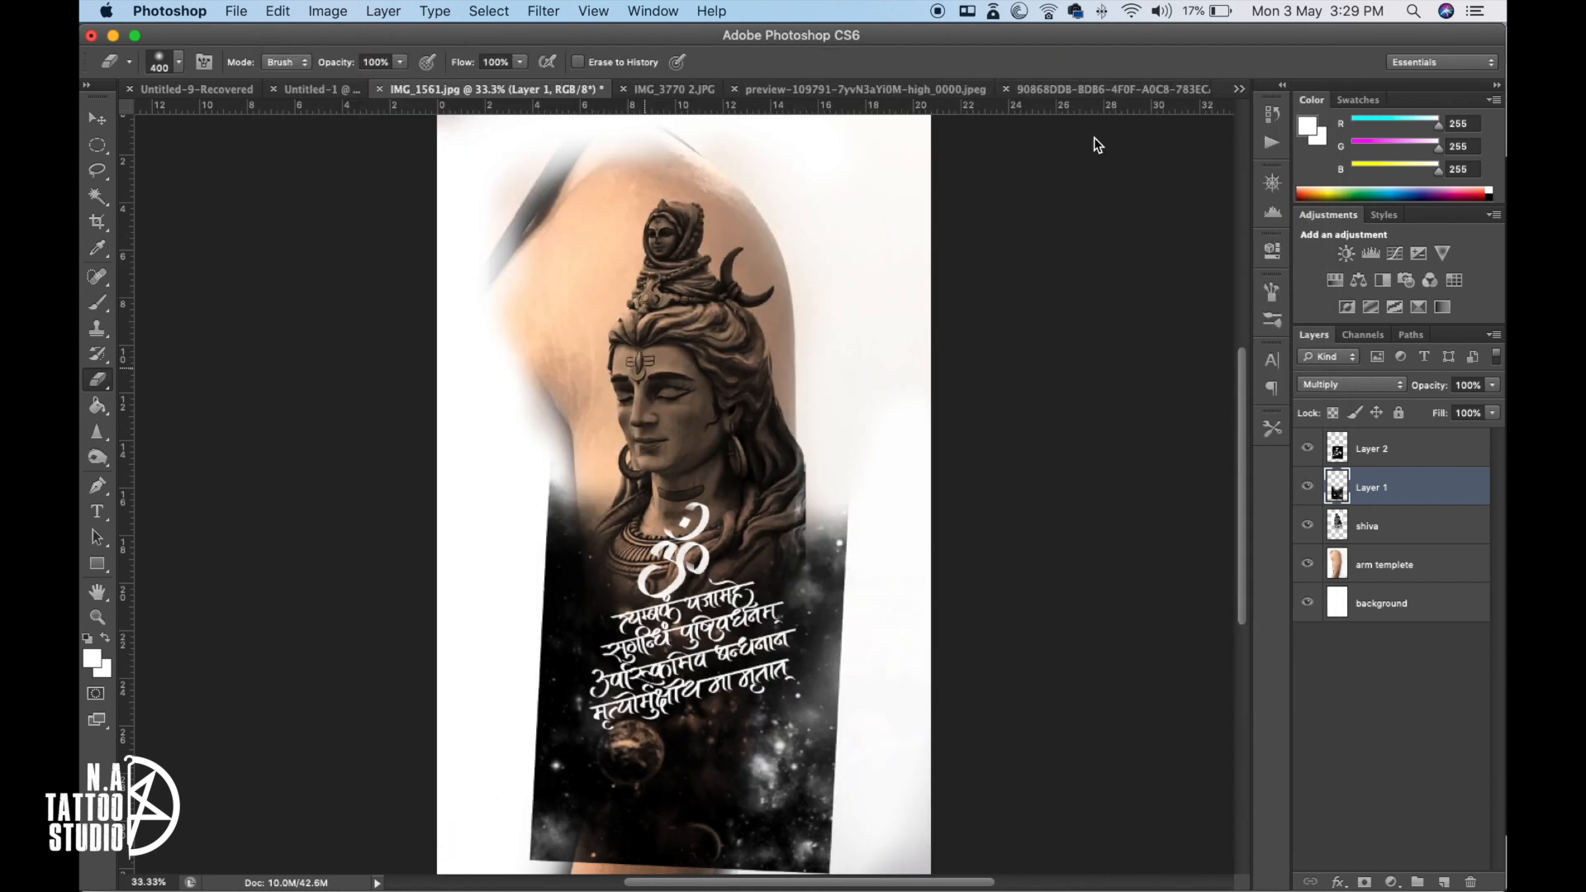
pyautogui.press('super+a')
pyautogui.press('super+x')
pyautogui.press('super+w')
pyautogui.press('d')
pyautogui.press('super+v')
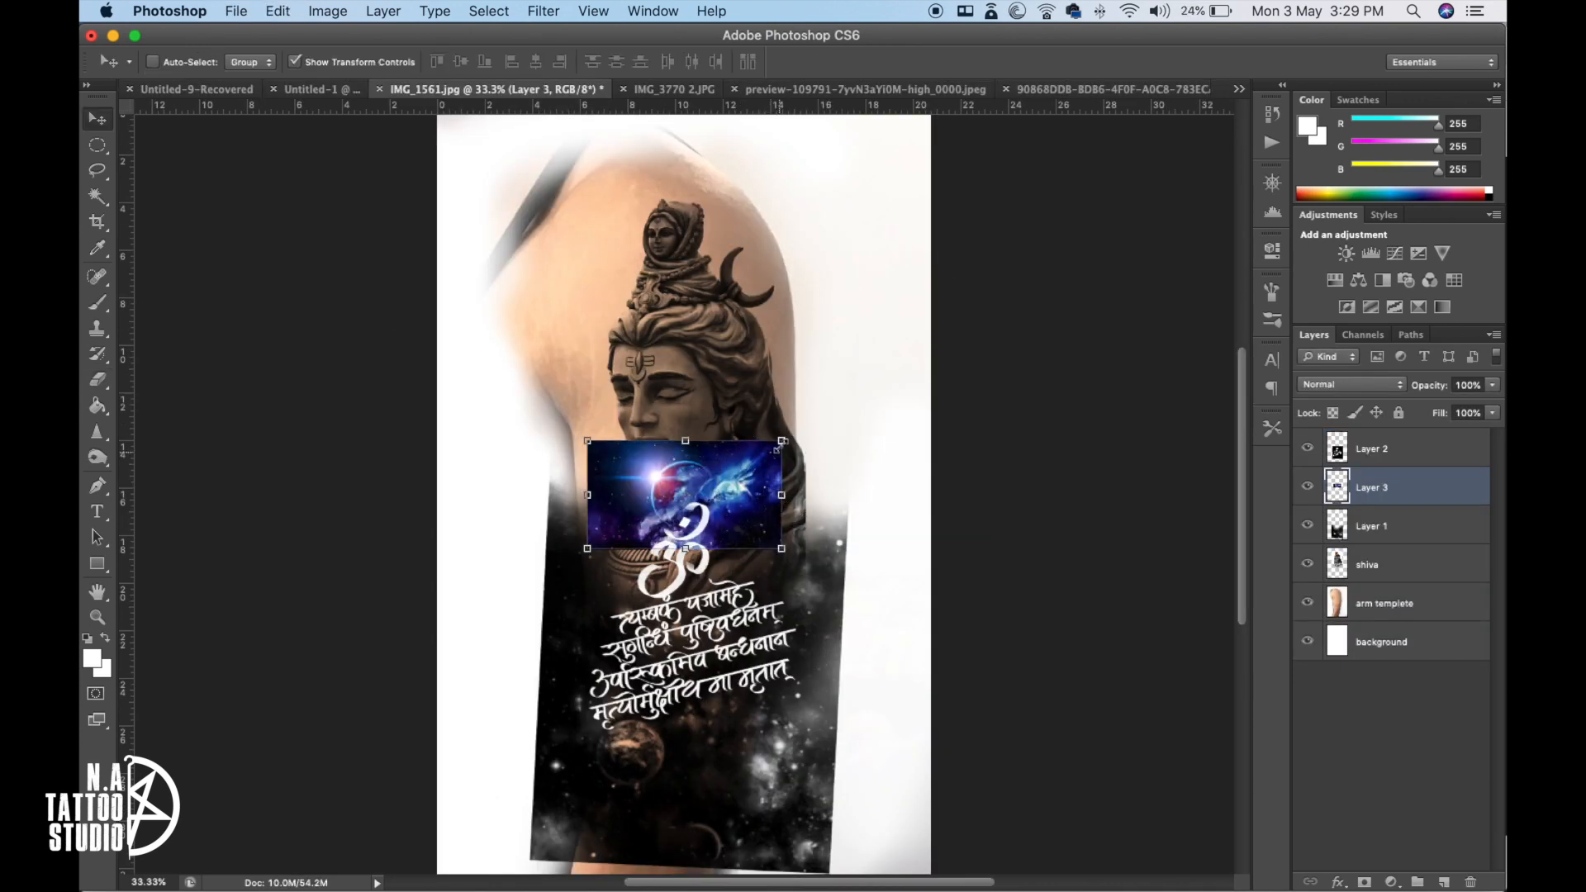
# - Enlarge the pasted nebula image to about 172% and desaturate it with Hue/Saturation at saturation -100
pyautogui.press('super+t')
pyautogui.moveTo(781, 442); pyautogui.dragTo(807, 395)
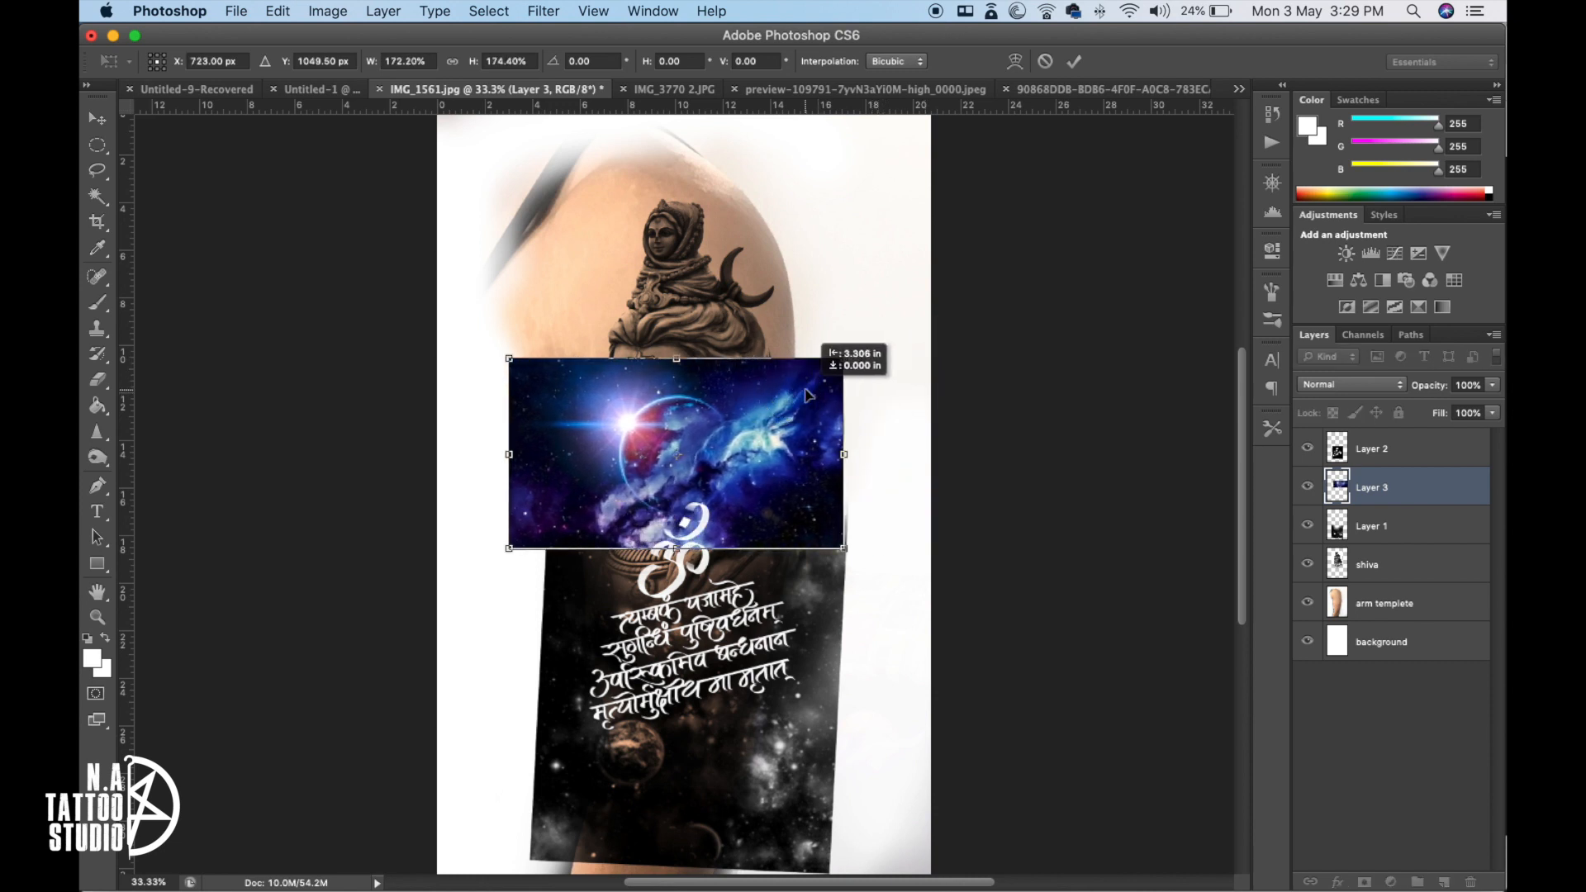
pyautogui.press('Return')
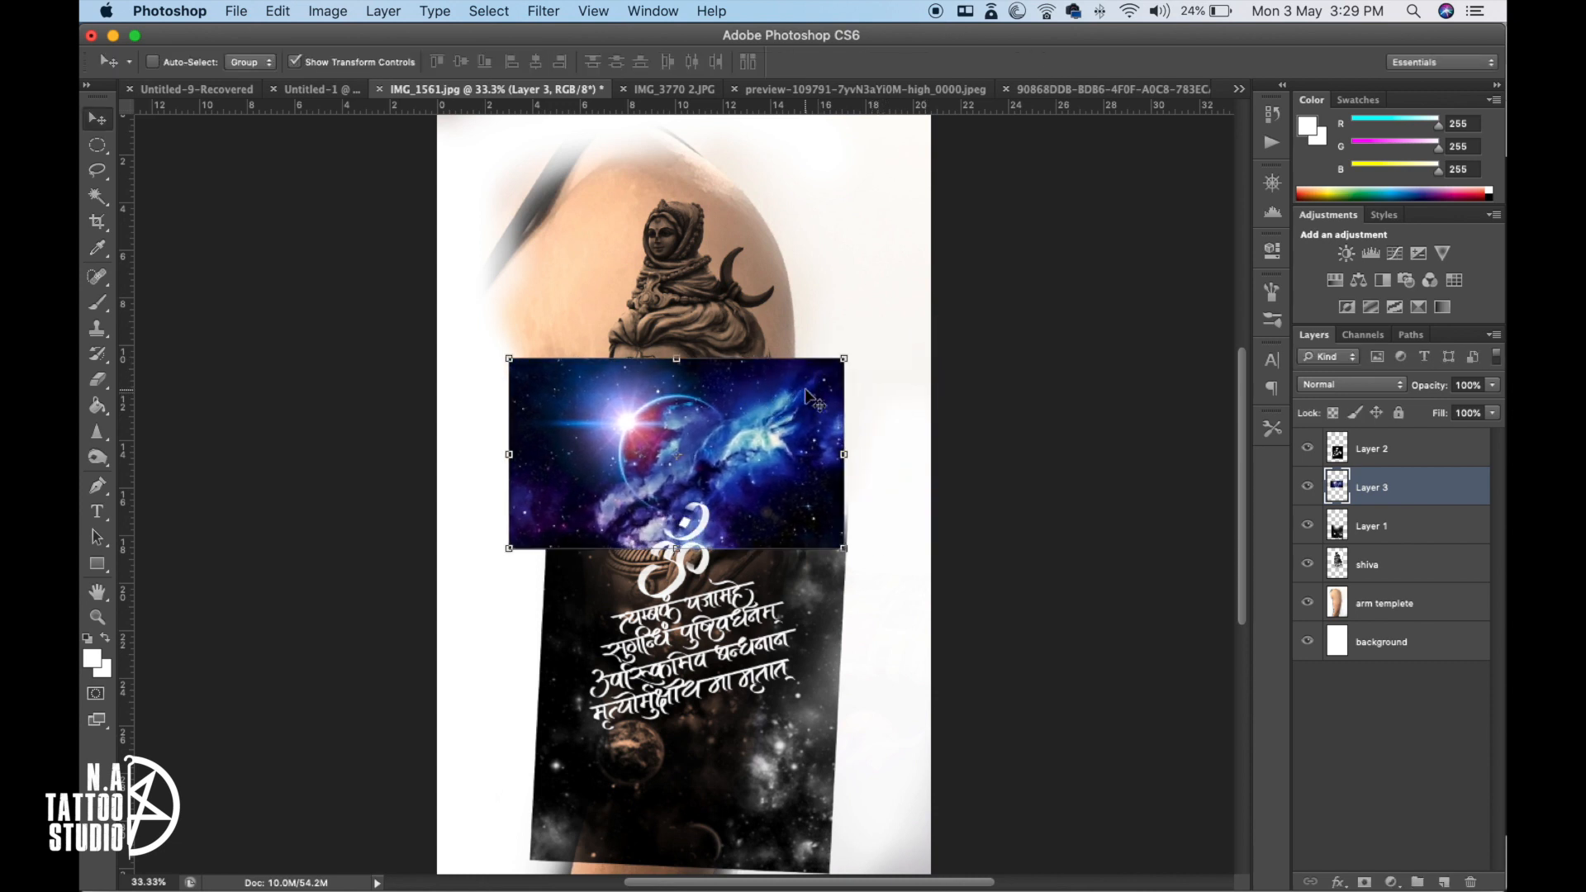
pyautogui.click(334, 12)
pyautogui.moveTo(359, 72)
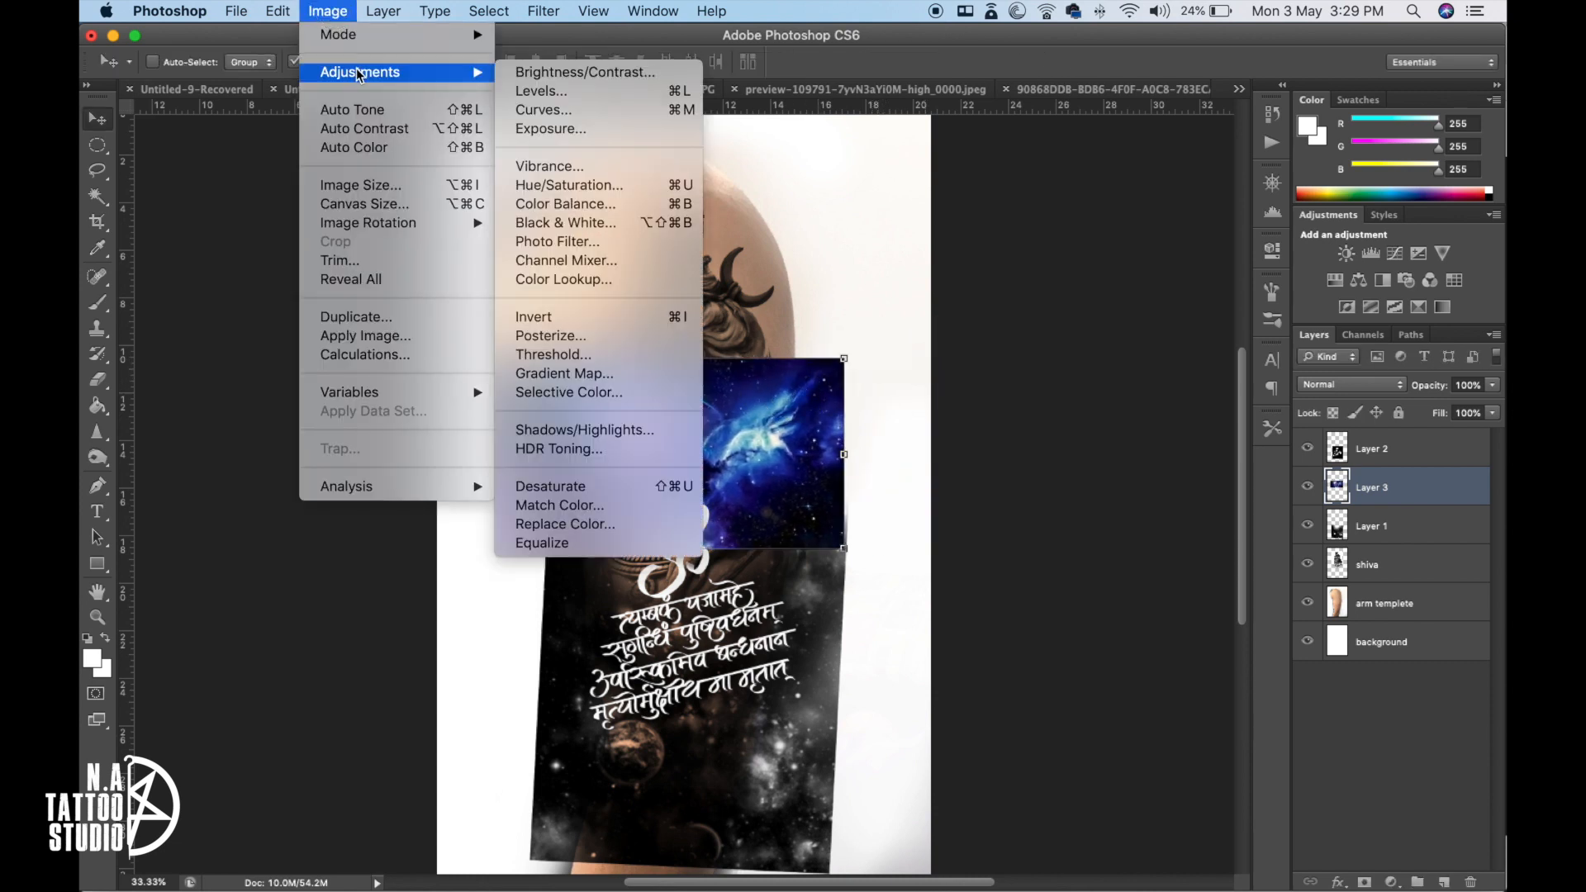
pyautogui.click(646, 185)
pyautogui.moveTo(1230, 294); pyautogui.dragTo(1127, 289)
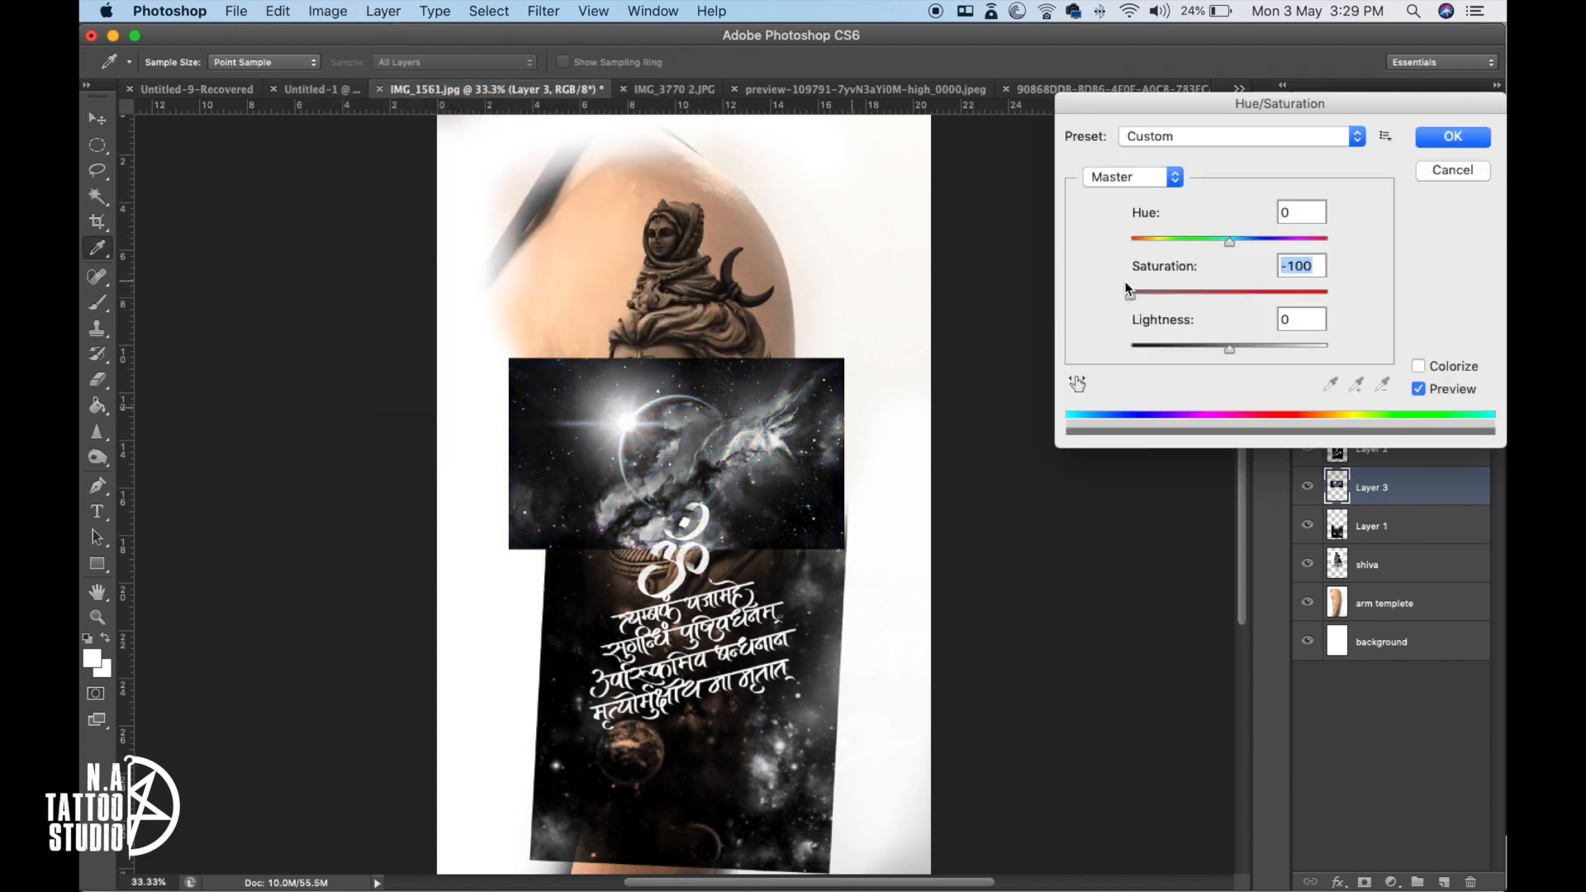
pyautogui.click(1455, 137)
# - Enlarge the nebula layer past both canvas sides behind Shiva's head area and set its blend mode to Multiply
pyautogui.press('v')
pyautogui.moveTo(843, 358); pyautogui.dragTo(1095, 231)
pyautogui.press('Escape')
pyautogui.press('Escape')
pyautogui.moveTo(900, 373); pyautogui.dragTo(765, 318)
pyautogui.moveTo(951, 496); pyautogui.dragTo(1072, 589)
pyautogui.press('super+z')
pyautogui.moveTo(939, 487); pyautogui.dragTo(1130, 627)
pyautogui.moveTo(937, 517); pyautogui.dragTo(877, 495)
pyautogui.press('Return')
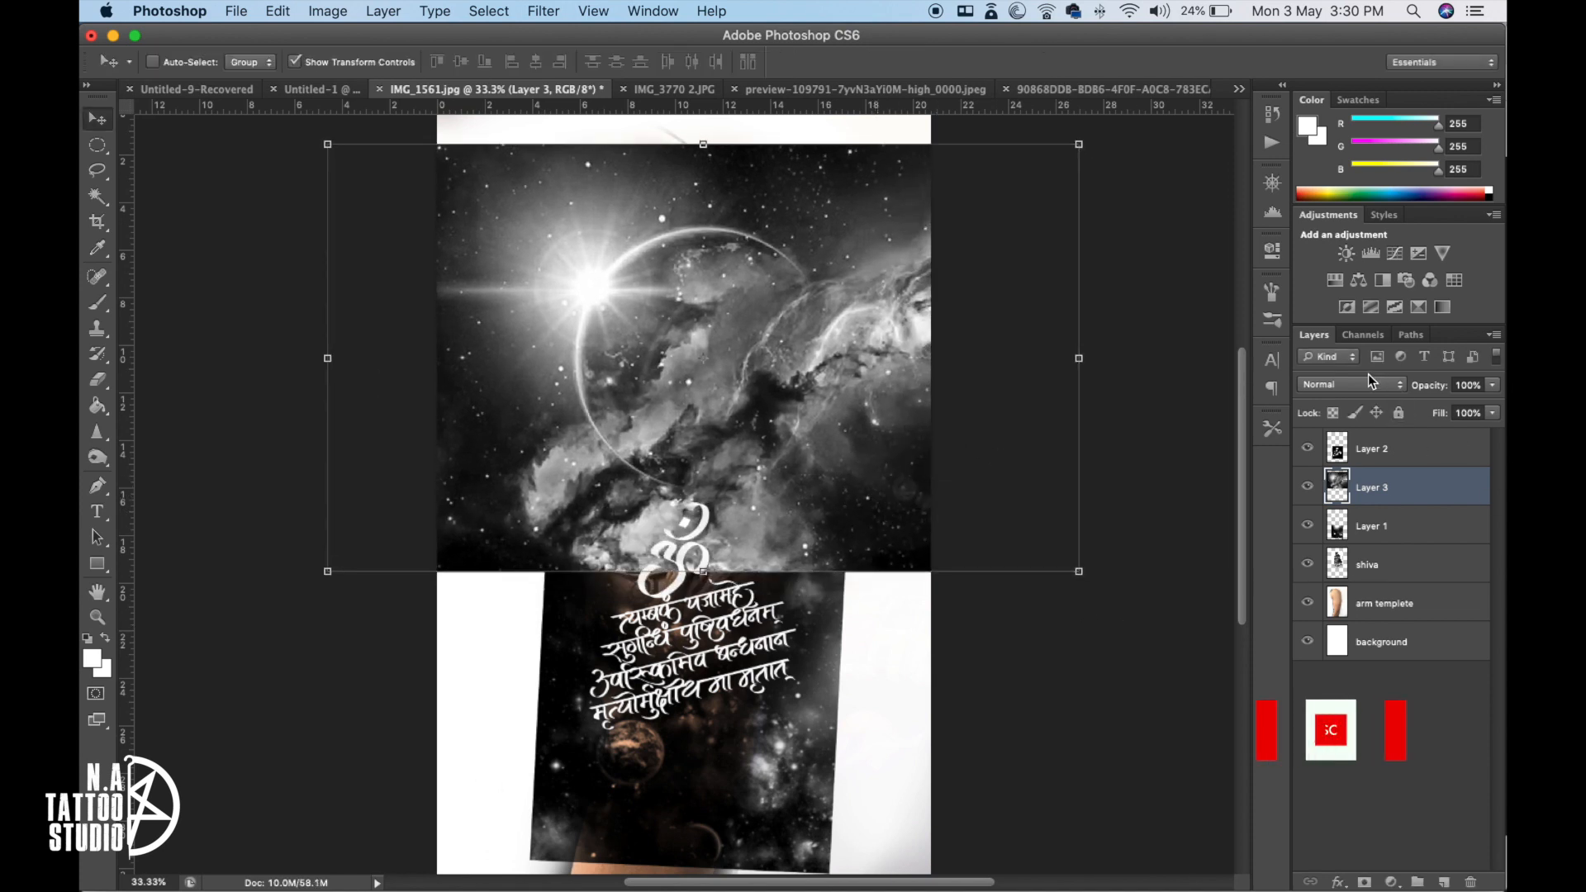
pyautogui.click(1346, 385)
pyautogui.click(1356, 435)
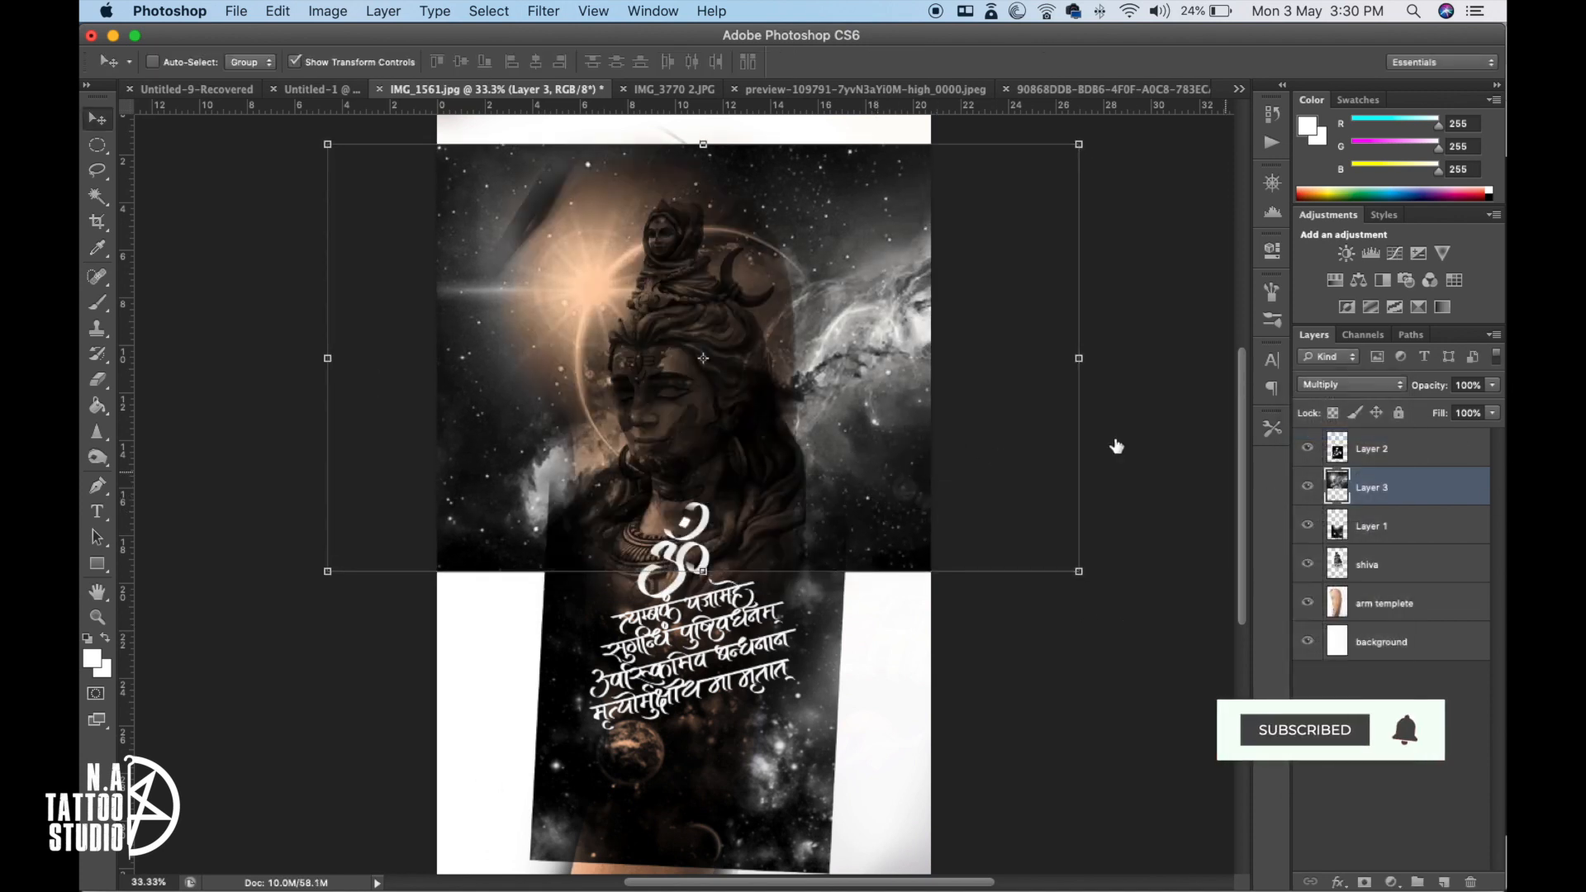
# - Rotate the nebula layer counterclockwise and shift it so the bright star sits beside Shiva's face
pyautogui.moveTo(849, 398); pyautogui.dragTo(838, 398)
pyautogui.press('super+z')
pyautogui.moveTo(1090, 158); pyautogui.dragTo(840, 171)
pyautogui.click(1090, 136)
pyautogui.moveTo(770, 364); pyautogui.dragTo(762, 373)
pyautogui.press('Return')
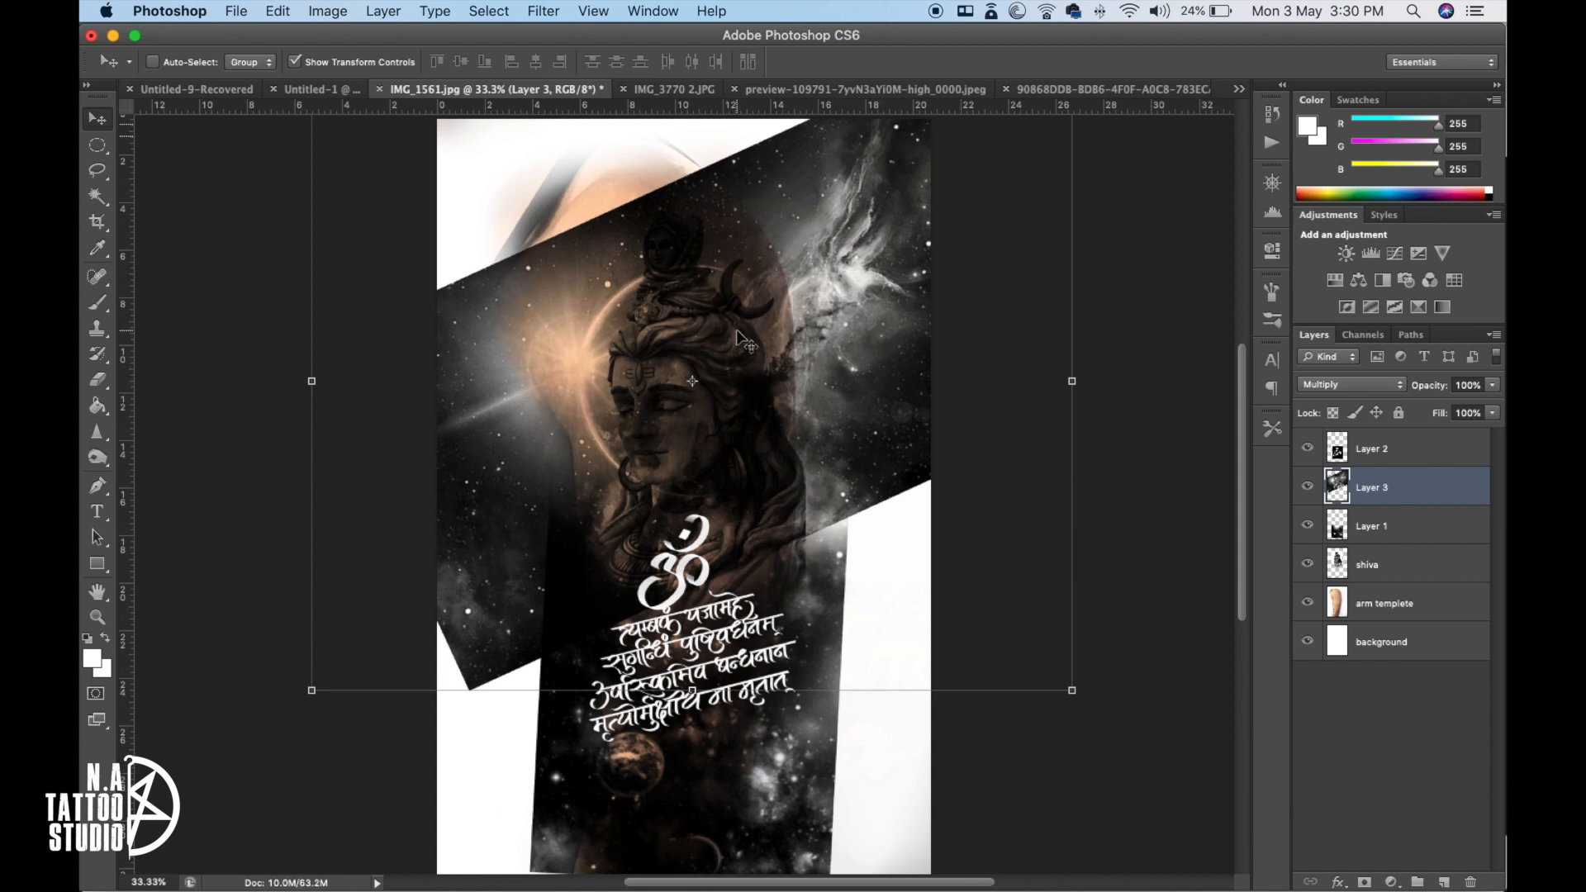
# - Try erasing the nebula layer outside the arm's edges with the size 400 eraser, and step back through the strokes
pyautogui.press('e')
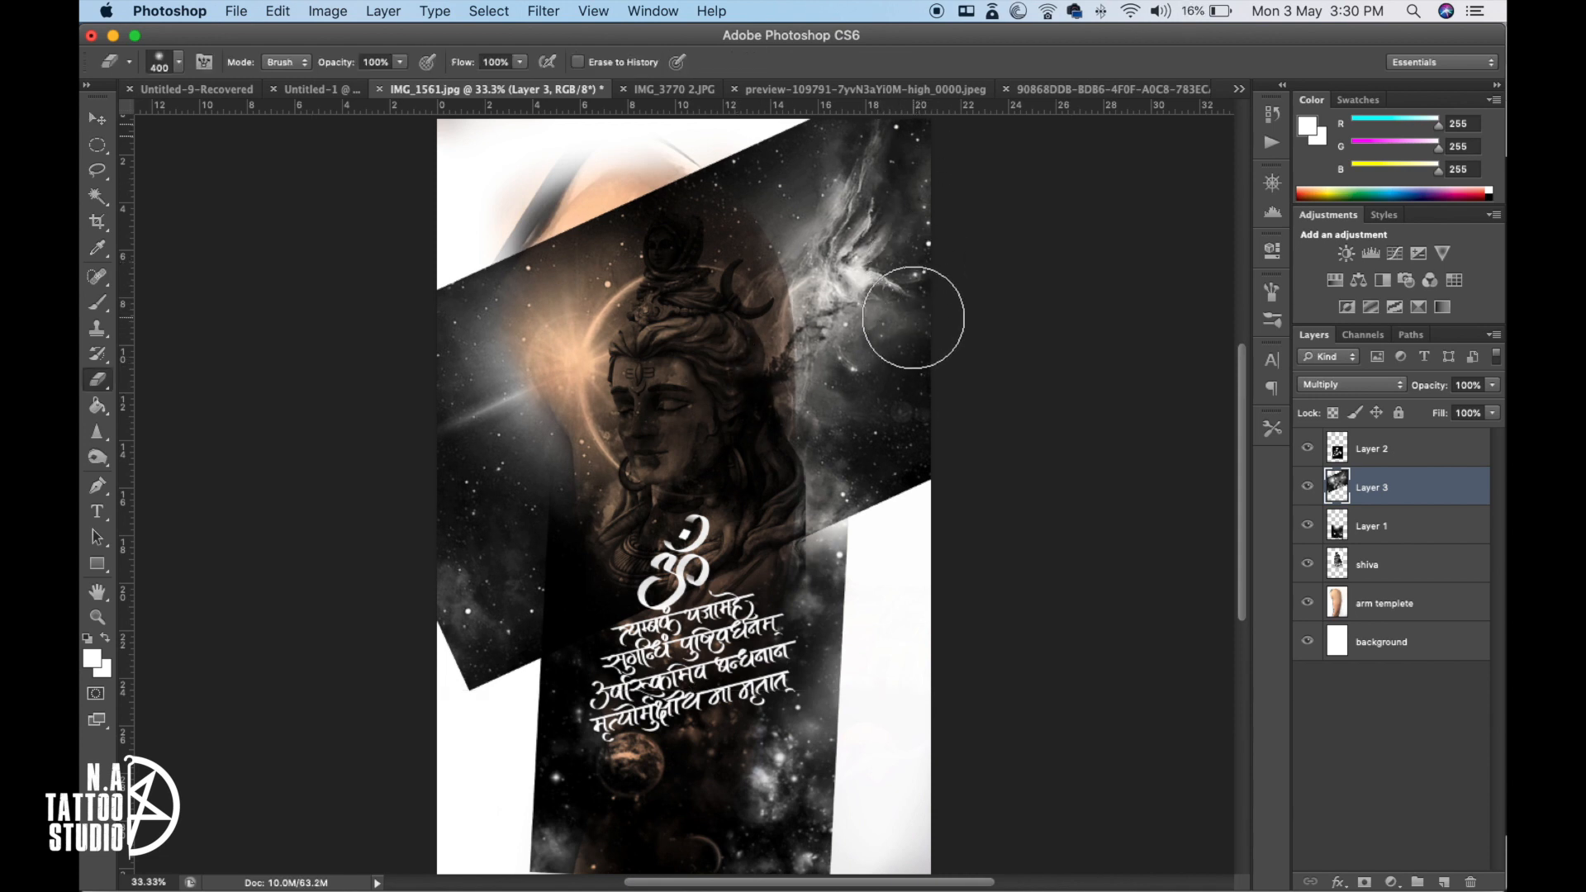
pyautogui.moveTo(876, 148)
pyautogui.mouseDown()
pyautogui.moveTo(903, 263)
pyautogui.moveTo(839, 72)
pyautogui.moveTo(820, 66)
pyautogui.moveTo(865, 145)
pyautogui.moveTo(817, 142)
pyautogui.moveTo(900, 347)
pyautogui.moveTo(917, 299)
pyautogui.moveTo(952, 402)
pyautogui.mouseUp()
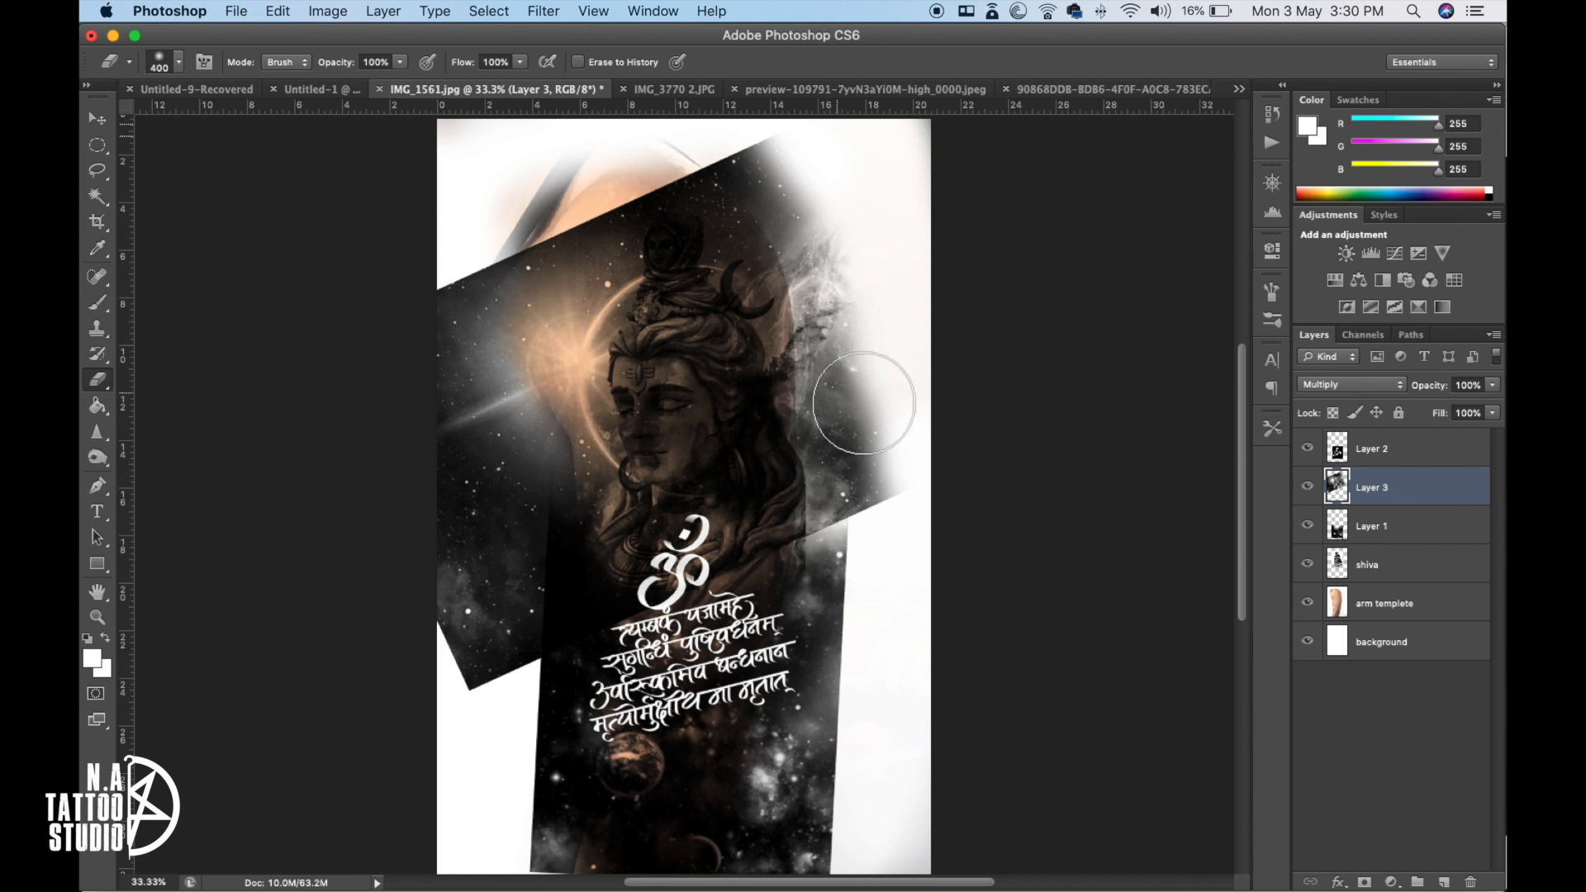
pyautogui.moveTo(452, 219)
pyautogui.mouseDown()
pyautogui.moveTo(487, 436)
pyautogui.moveTo(422, 743)
pyautogui.mouseUp()
pyautogui.press('super+alt+z')
pyautogui.press('super+alt+z')
pyautogui.press('super+alt+z')
# - Rotate, resize and reposition the nebula layer so its glowing crescent curves around the front of Shiva's head
pyautogui.press('v')
pyautogui.moveTo(1107, 391); pyautogui.dragTo(789, 198)
pyautogui.moveTo(714, 333); pyautogui.dragTo(686, 293)
pyautogui.moveTo(970, 498); pyautogui.dragTo(933, 555)
pyautogui.moveTo(897, 409); pyautogui.dragTo(912, 438)
pyautogui.moveTo(1177, 254); pyautogui.dragTo(1190, 376)
pyautogui.press('super+z')
pyautogui.moveTo(931, 416); pyautogui.dragTo(958, 425)
pyautogui.moveTo(1202, 245); pyautogui.dragTo(1208, 444)
pyautogui.moveTo(829, 315); pyautogui.dragTo(818, 303)
pyautogui.press('Return')
pyautogui.moveTo(1001, 367); pyautogui.dragTo(989, 444)
pyautogui.press('Return')
pyautogui.moveTo(660, 462)
pyautogui.mouseDown()
pyautogui.moveTo(834, 478)
pyautogui.moveTo(839, 412)
pyautogui.mouseUp()
# - Erase the nebula layer outside the arm and along its hard edges with the size 400 eraser
pyautogui.press('e')
pyautogui.moveTo(570, 305)
pyautogui.mouseDown()
pyautogui.moveTo(609, 531)
pyautogui.moveTo(591, 463)
pyautogui.mouseUp()
pyautogui.moveTo(861, 620); pyautogui.dragTo(762, 856)
pyautogui.moveTo(910, 578)
pyautogui.mouseDown()
pyautogui.moveTo(913, 442)
pyautogui.moveTo(731, 284)
pyautogui.mouseUp()
pyautogui.click(977, 343)
pyautogui.moveTo(575, 344)
pyautogui.mouseDown()
pyautogui.moveTo(508, 419)
pyautogui.moveTo(479, 506)
pyautogui.moveTo(641, 316)
pyautogui.moveTo(810, 349)
pyautogui.moveTo(883, 459)
pyautogui.moveTo(902, 654)
pyautogui.mouseUp()
# - Erase the nebula layer over Shiva's face, hair, neck and topknot, using smaller erasers from size 200 down to 70, the last at 40% opacity
pyautogui.moveTo(712, 523); pyautogui.dragTo(717, 339)
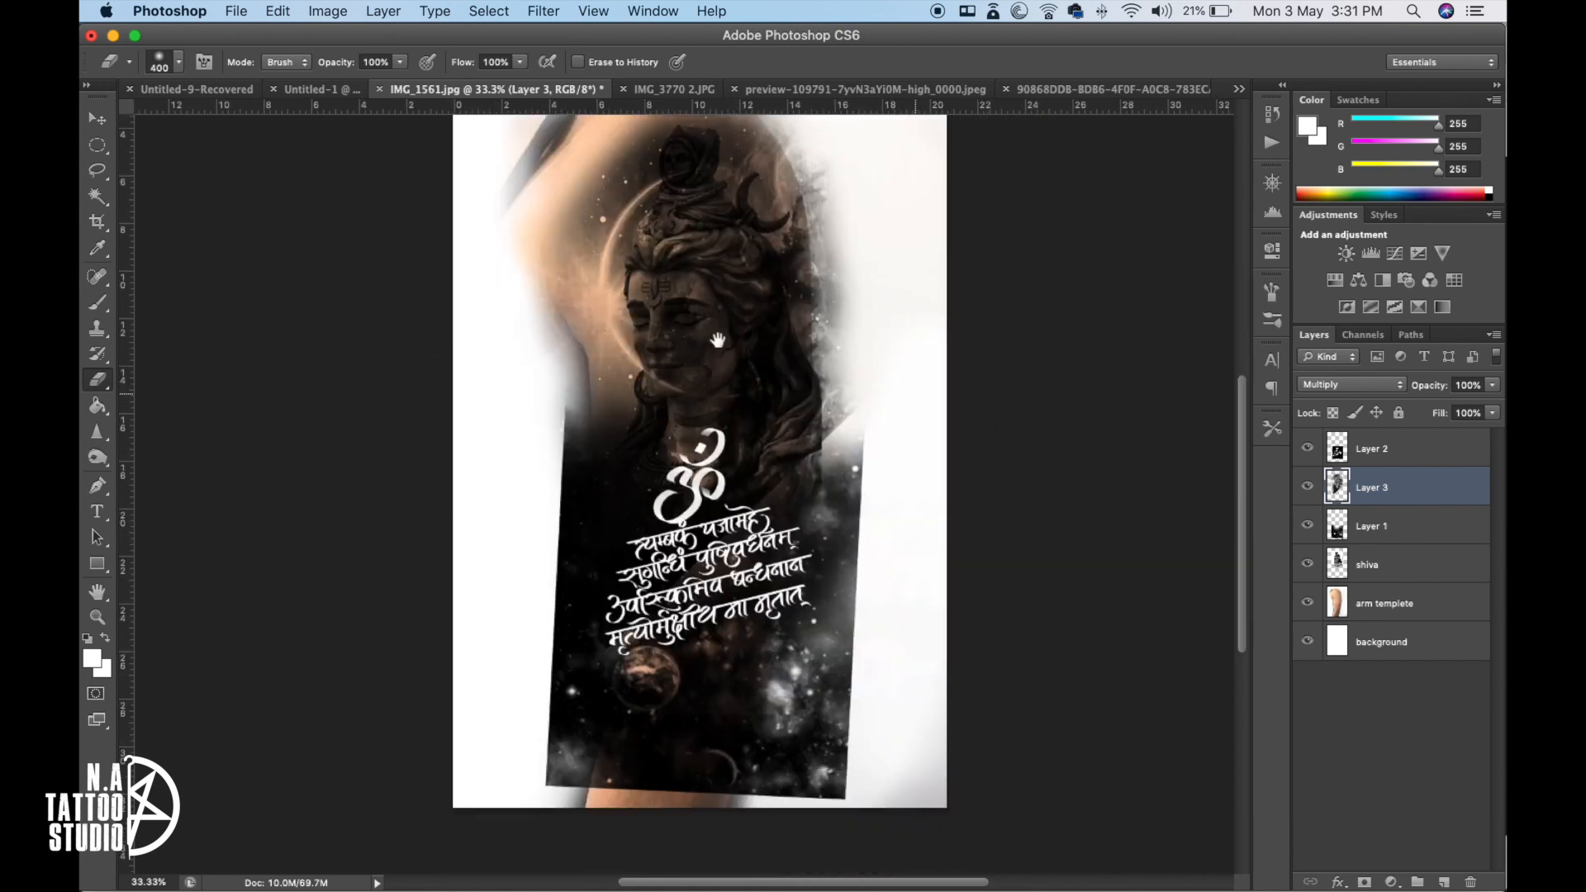
pyautogui.moveTo(848, 329); pyautogui.dragTo(788, 238)
pyautogui.moveTo(687, 287); pyautogui.dragTo(699, 330)
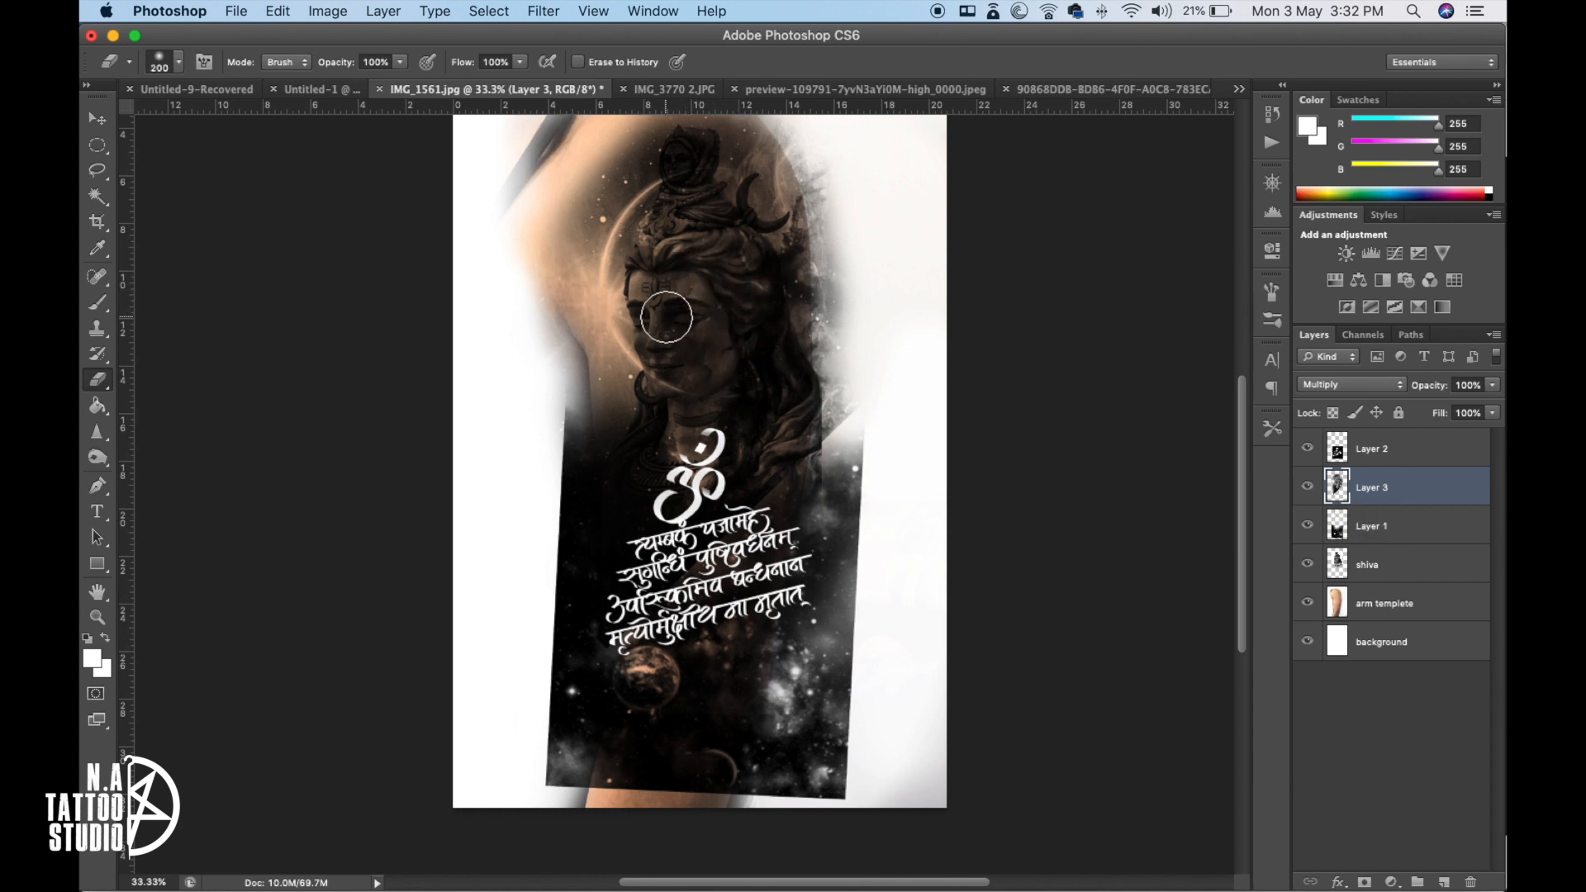
pyautogui.moveTo(719, 362)
pyautogui.mouseDown()
pyautogui.moveTo(700, 309)
pyautogui.moveTo(679, 364)
pyautogui.moveTo(704, 453)
pyautogui.moveTo(658, 478)
pyautogui.moveTo(635, 468)
pyautogui.moveTo(613, 503)
pyautogui.moveTo(680, 520)
pyautogui.moveTo(790, 406)
pyautogui.moveTo(735, 263)
pyautogui.moveTo(670, 270)
pyautogui.moveTo(674, 310)
pyautogui.moveTo(672, 260)
pyautogui.moveTo(745, 242)
pyautogui.moveTo(690, 151)
pyautogui.moveTo(683, 216)
pyautogui.moveTo(718, 232)
pyautogui.moveTo(752, 214)
pyautogui.mouseUp()
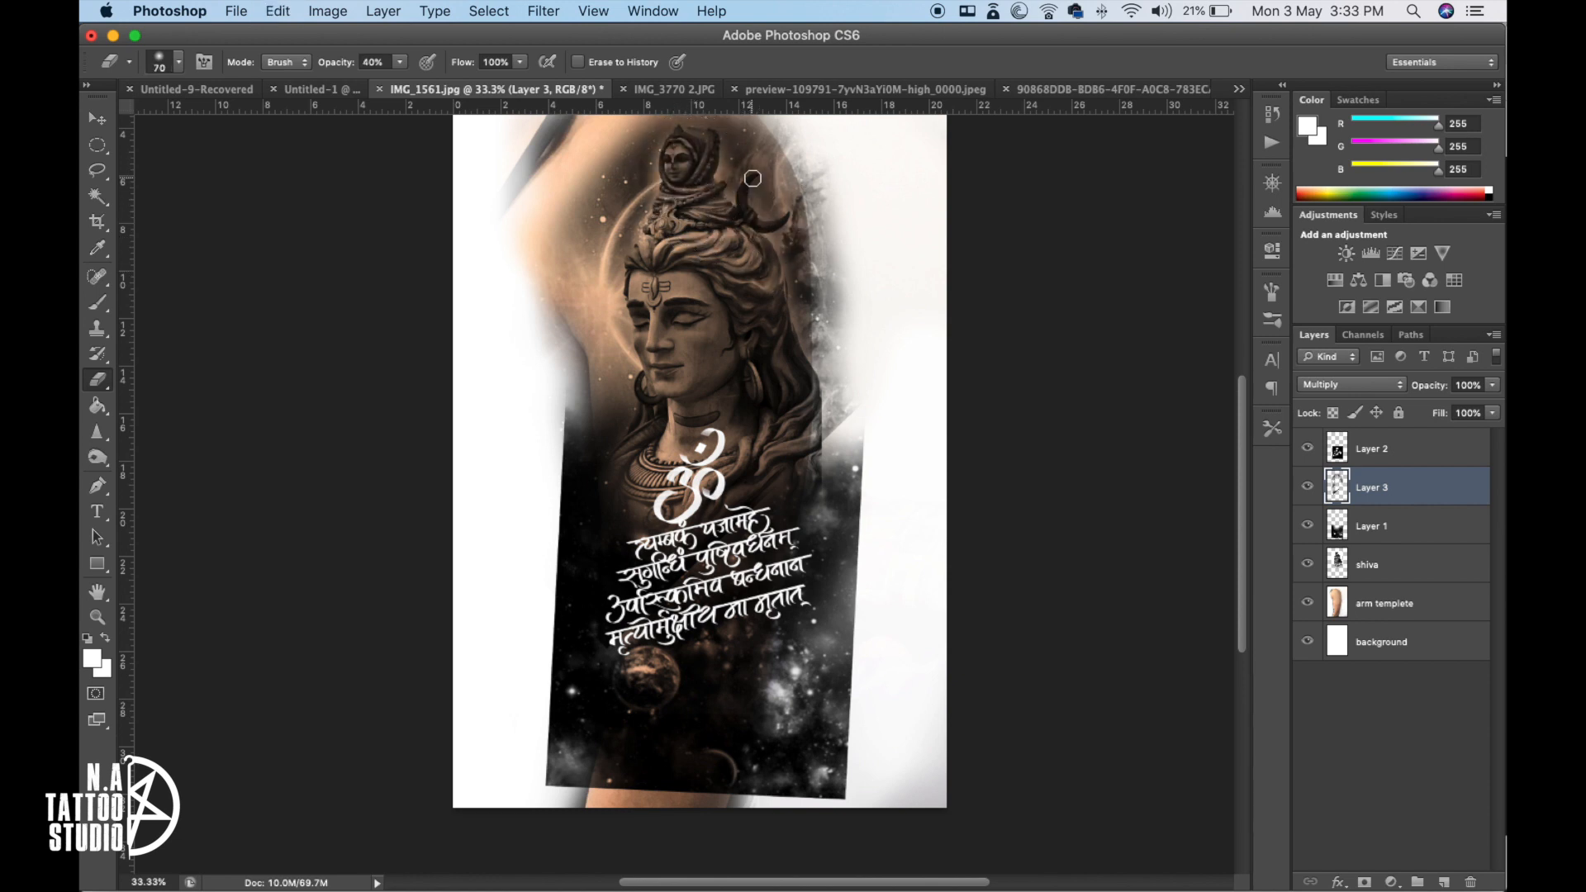
pyautogui.moveTo(745, 190)
pyautogui.mouseDown()
pyautogui.moveTo(743, 217)
pyautogui.moveTo(782, 219)
pyautogui.mouseUp()
# - Erase the hard edges of the black-and-white space layer around the lower arm with an enlarged eraser at 100% opacity
pyautogui.hotkey('alt', '[')
pyautogui.press('0')
pyautogui.press(']')
pyautogui.press(']')
pyautogui.press(']')
pyautogui.press(']')
pyautogui.press(']')
pyautogui.press(']')
pyautogui.press(']')
pyautogui.press(']')
pyautogui.moveTo(875, 570)
pyautogui.mouseDown()
pyautogui.moveTo(619, 821)
pyautogui.moveTo(807, 725)
pyautogui.moveTo(520, 690)
pyautogui.moveTo(560, 604)
pyautogui.moveTo(555, 552)
pyautogui.mouseUp()
pyautogui.press('super+z')
pyautogui.moveTo(535, 433)
pyautogui.mouseDown()
pyautogui.moveTo(538, 399)
pyautogui.moveTo(548, 686)
pyautogui.moveTo(531, 346)
pyautogui.moveTo(549, 446)
pyautogui.moveTo(549, 635)
pyautogui.mouseUp()
# - Apply a Levels adjustment to the shiva layer with input black at 21 and input white at about 206
pyautogui.hotkey('alt', ']')
pyautogui.hotkey('alt', ']')
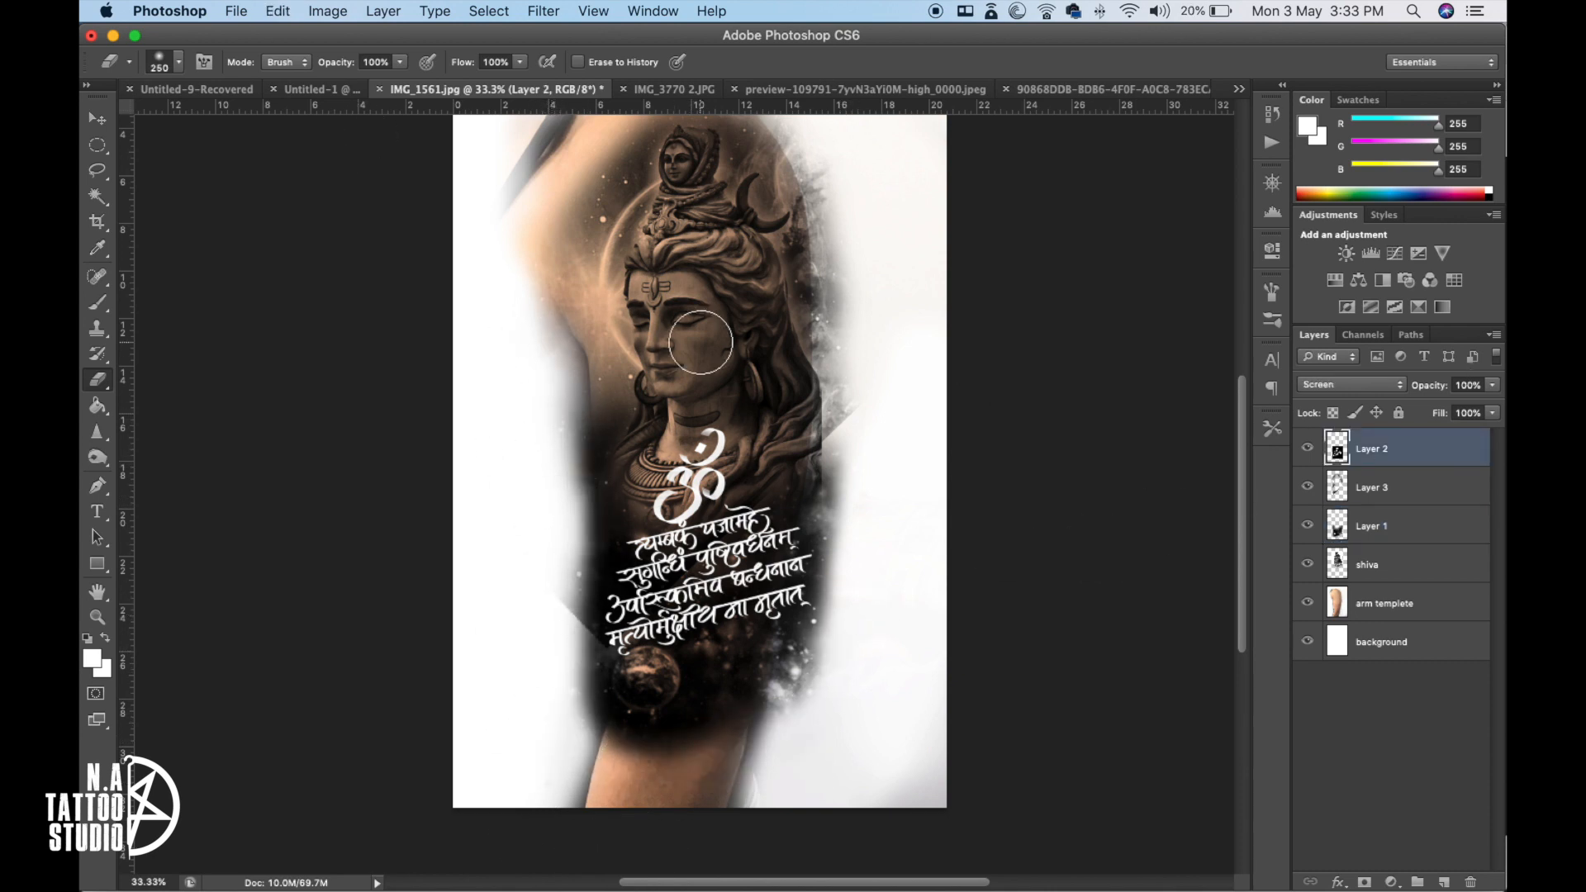
pyautogui.hotkey('alt', '[')
pyautogui.hotkey('alt', '[')
pyautogui.hotkey('alt', '[')
pyautogui.scroll(2, 702, 669)
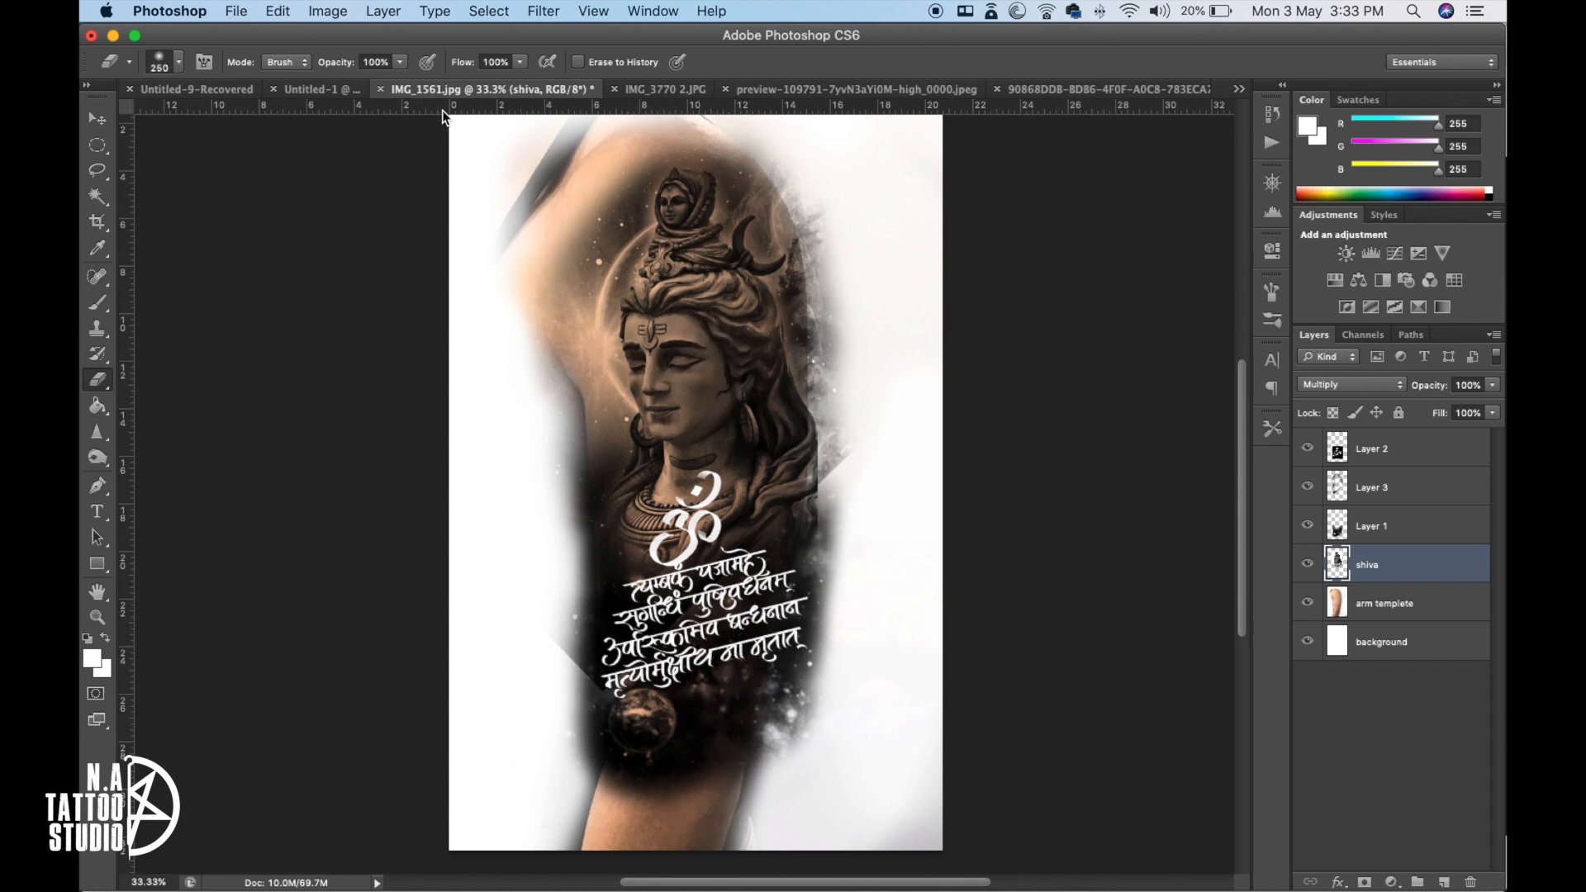
pyautogui.click(328, 11)
pyautogui.moveTo(388, 72)
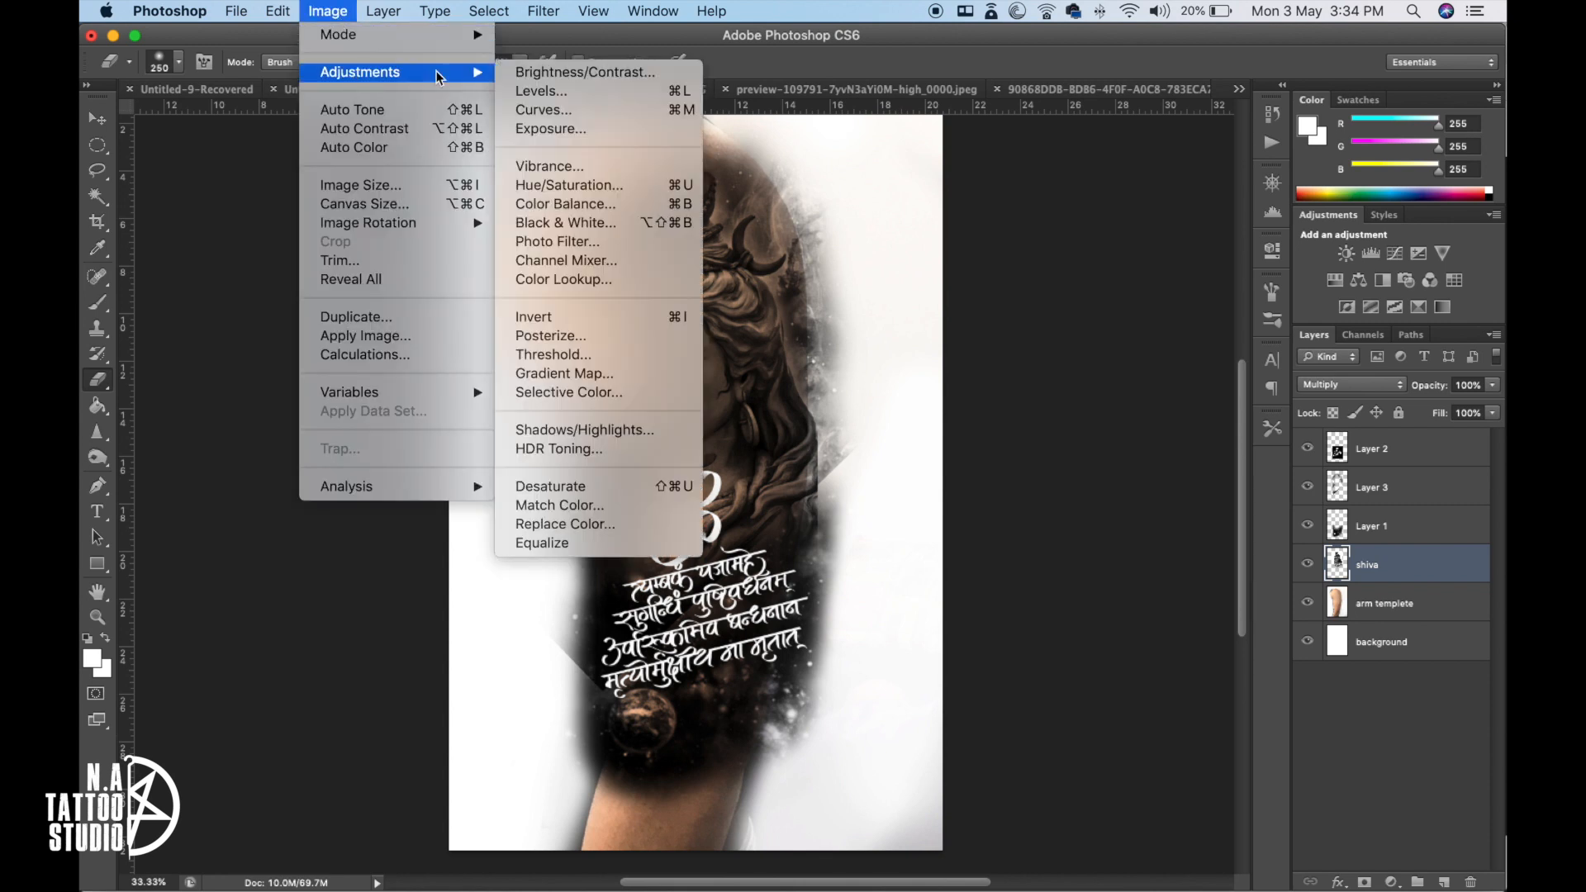
pyautogui.click(582, 89)
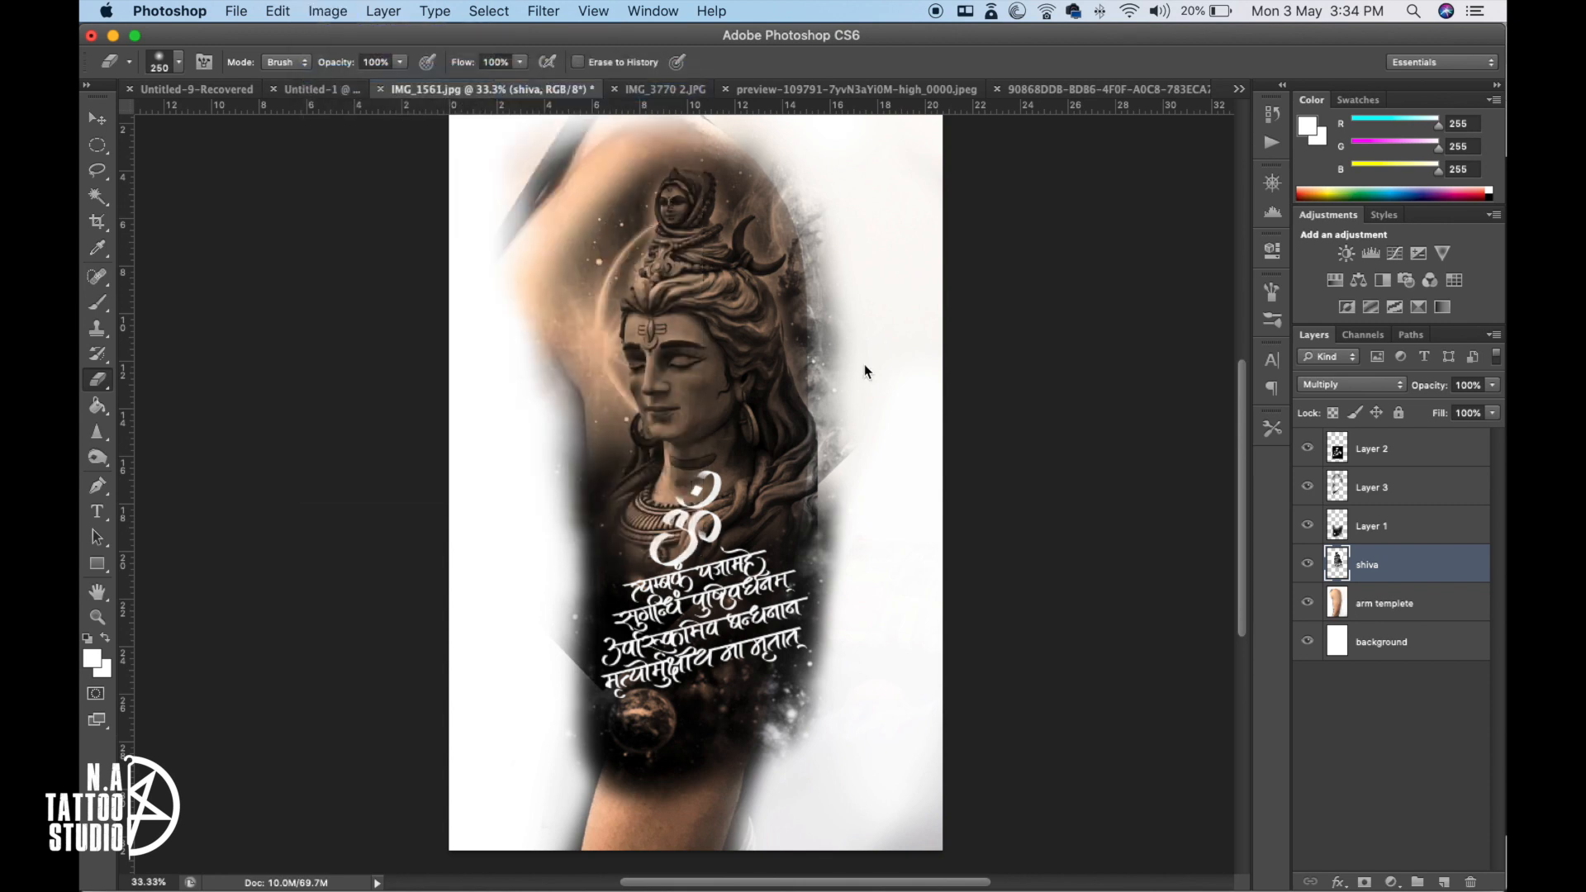
pyautogui.moveTo(944, 132); pyautogui.dragTo(1137, 103)
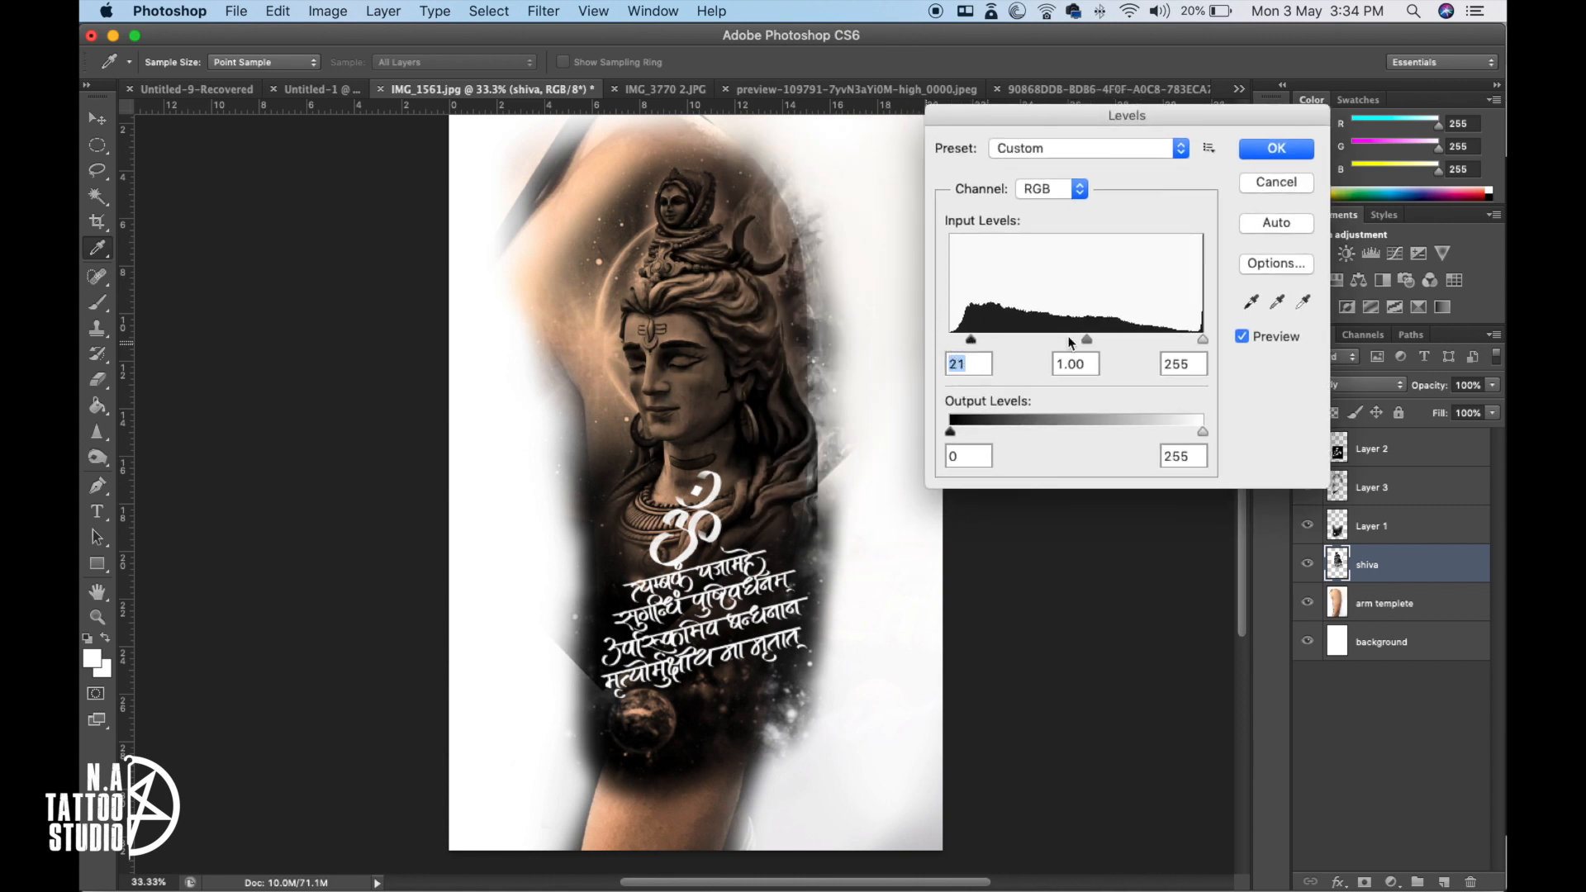
pyautogui.moveTo(1202, 339); pyautogui.dragTo(1173, 339)
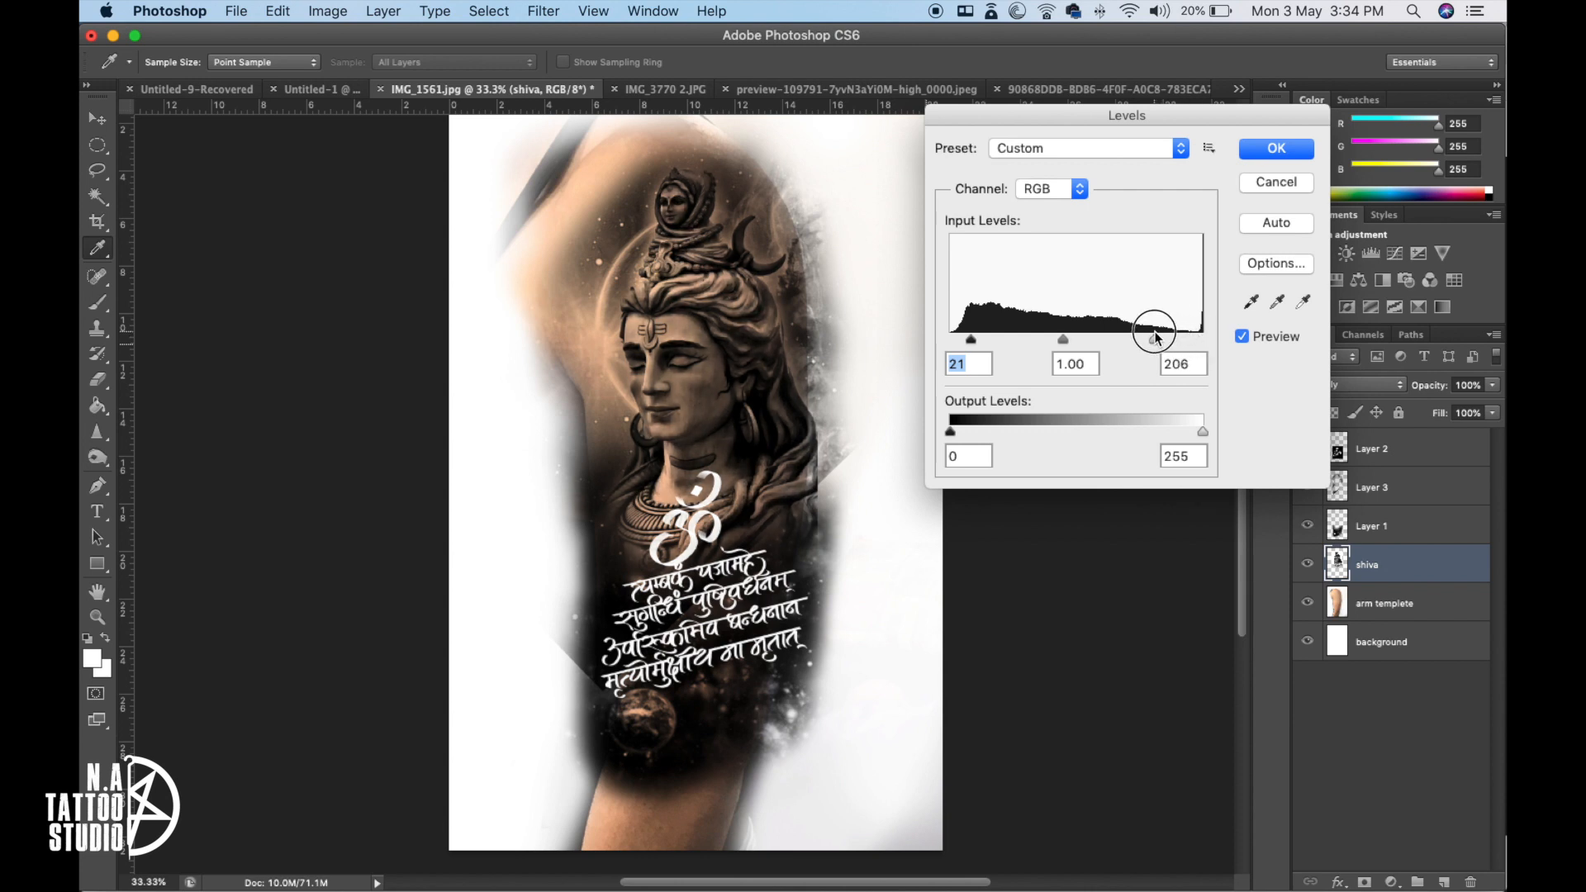
pyautogui.press('Return')
# - Erase the leftover dark diagonal edge of the lettering layer beside the lower arm
pyautogui.click(1387, 526)
pyautogui.press('v')
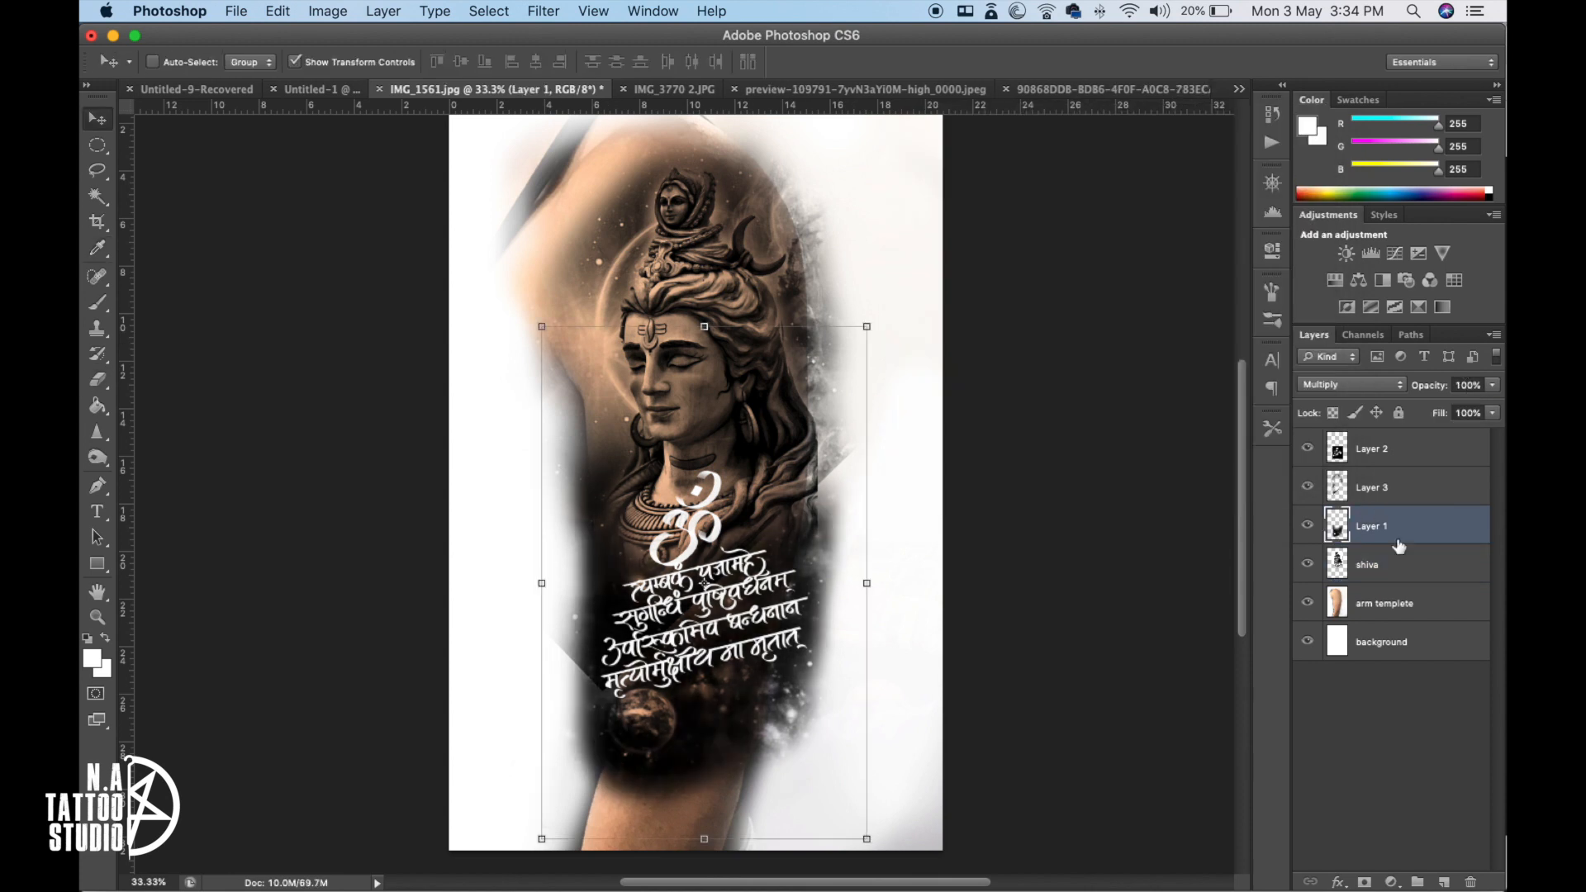
pyautogui.click(1388, 564)
pyautogui.press('e')
pyautogui.click(1370, 448)
pyautogui.press('super+z')
pyautogui.moveTo(660, 625)
pyautogui.mouseDown()
pyautogui.moveTo(548, 602)
pyautogui.moveTo(601, 683)
pyautogui.mouseUp()
# - Erase the nebula layer's remaining spill outside the arm with the size 500 eraser at 100% opacity, and toggle its visibility to compare
pyautogui.click(1371, 487)
pyautogui.press('0')
pyautogui.moveTo(529, 248); pyautogui.dragTo(502, 444)
pyautogui.click(1307, 485)
pyautogui.click(1308, 485)
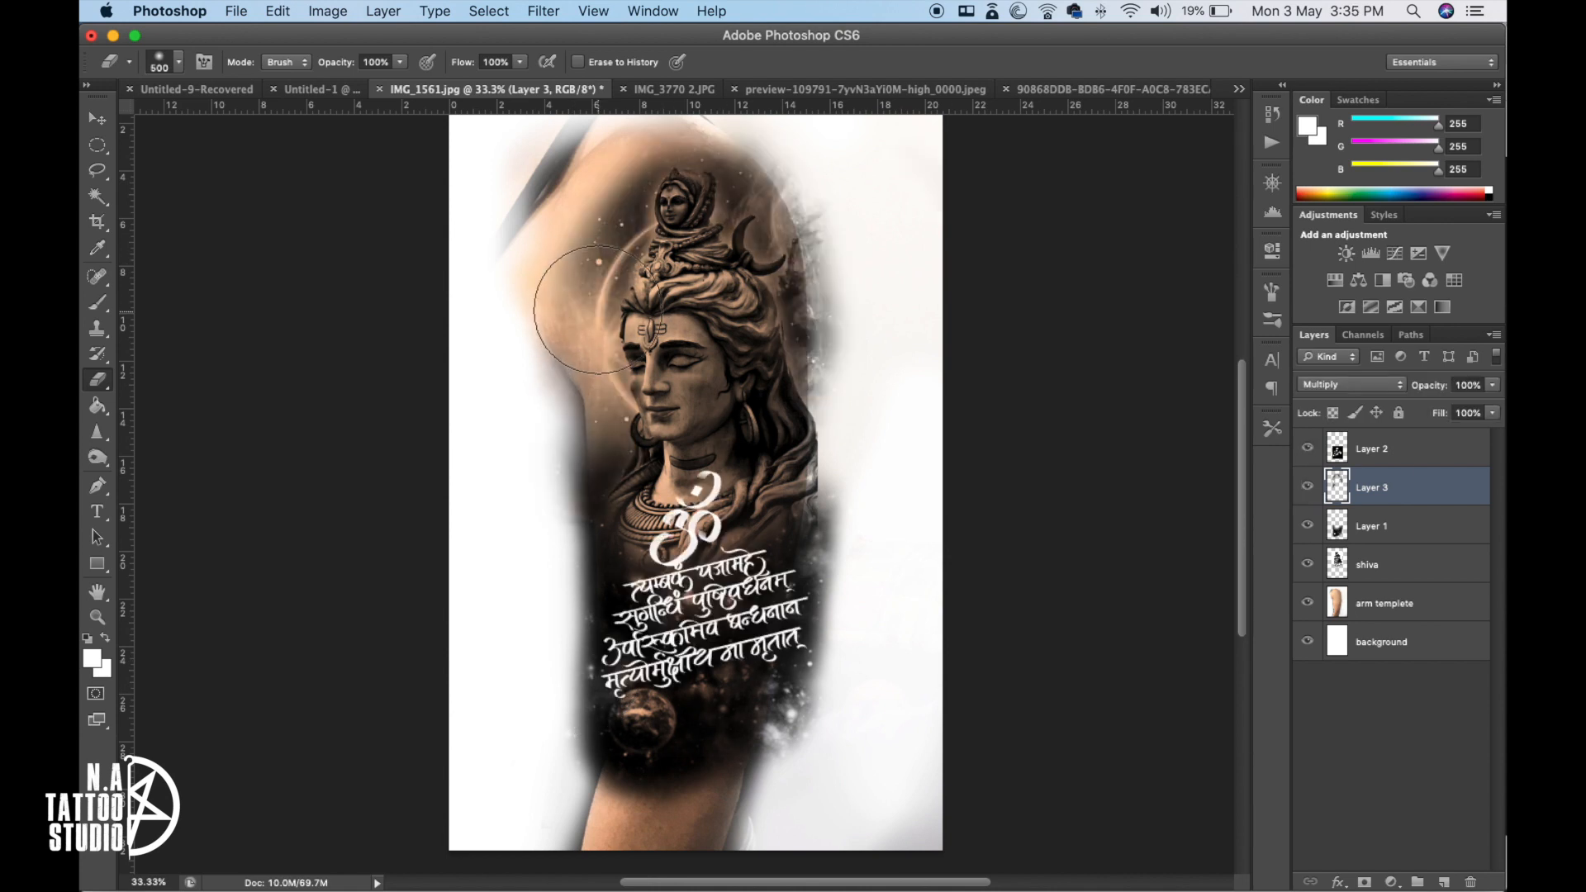
# - Adjust the nebula layer's tones with Brightness/Contrast
pyautogui.click(327, 11)
pyautogui.moveTo(363, 83)
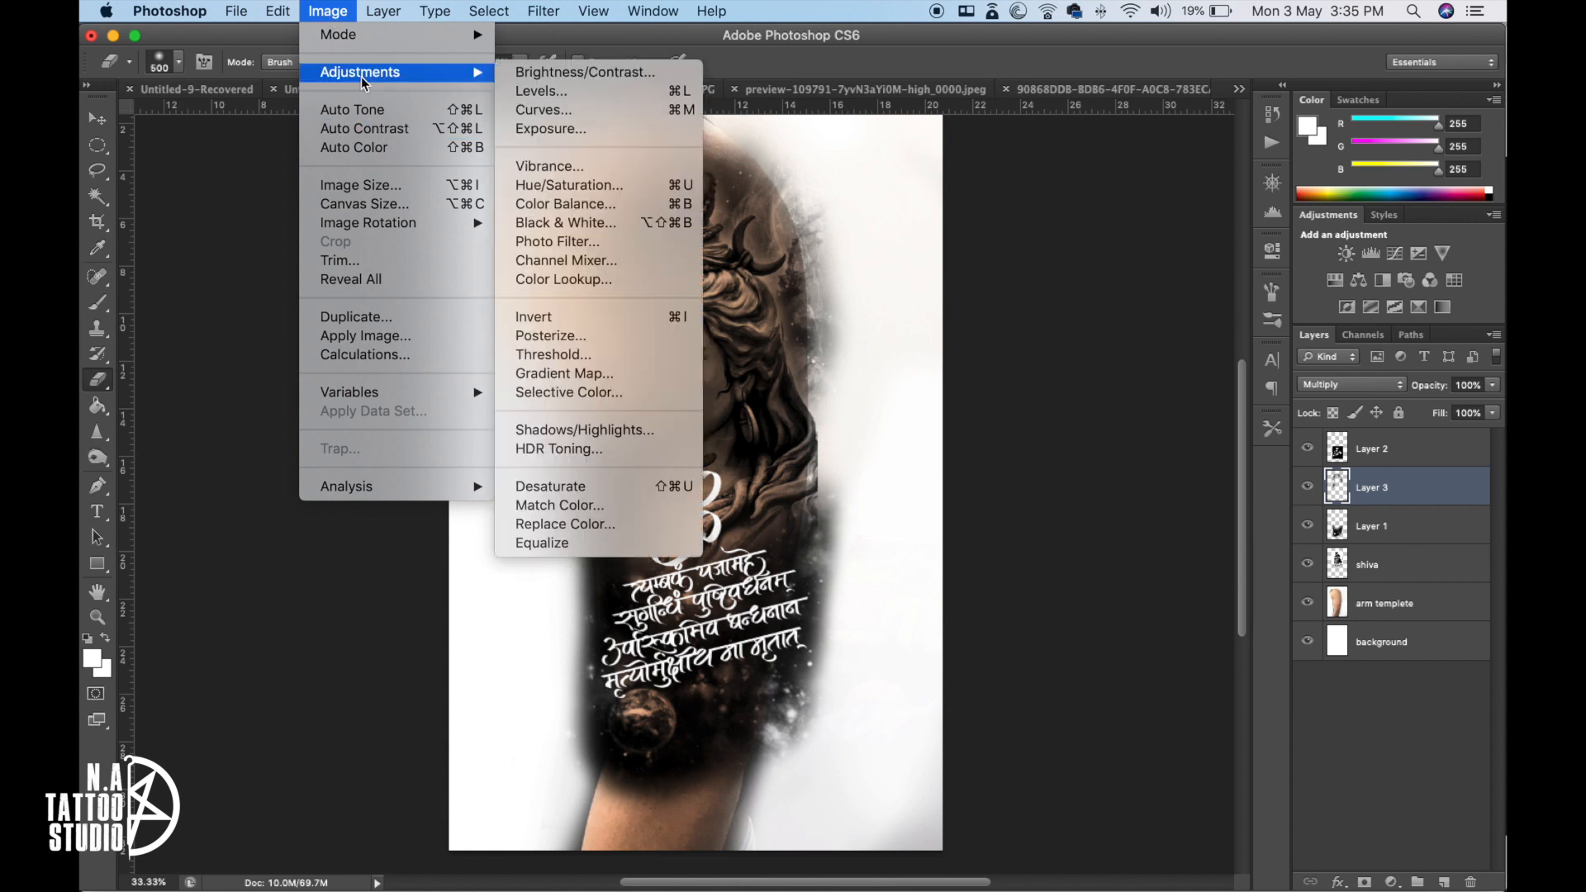
pyautogui.click(533, 75)
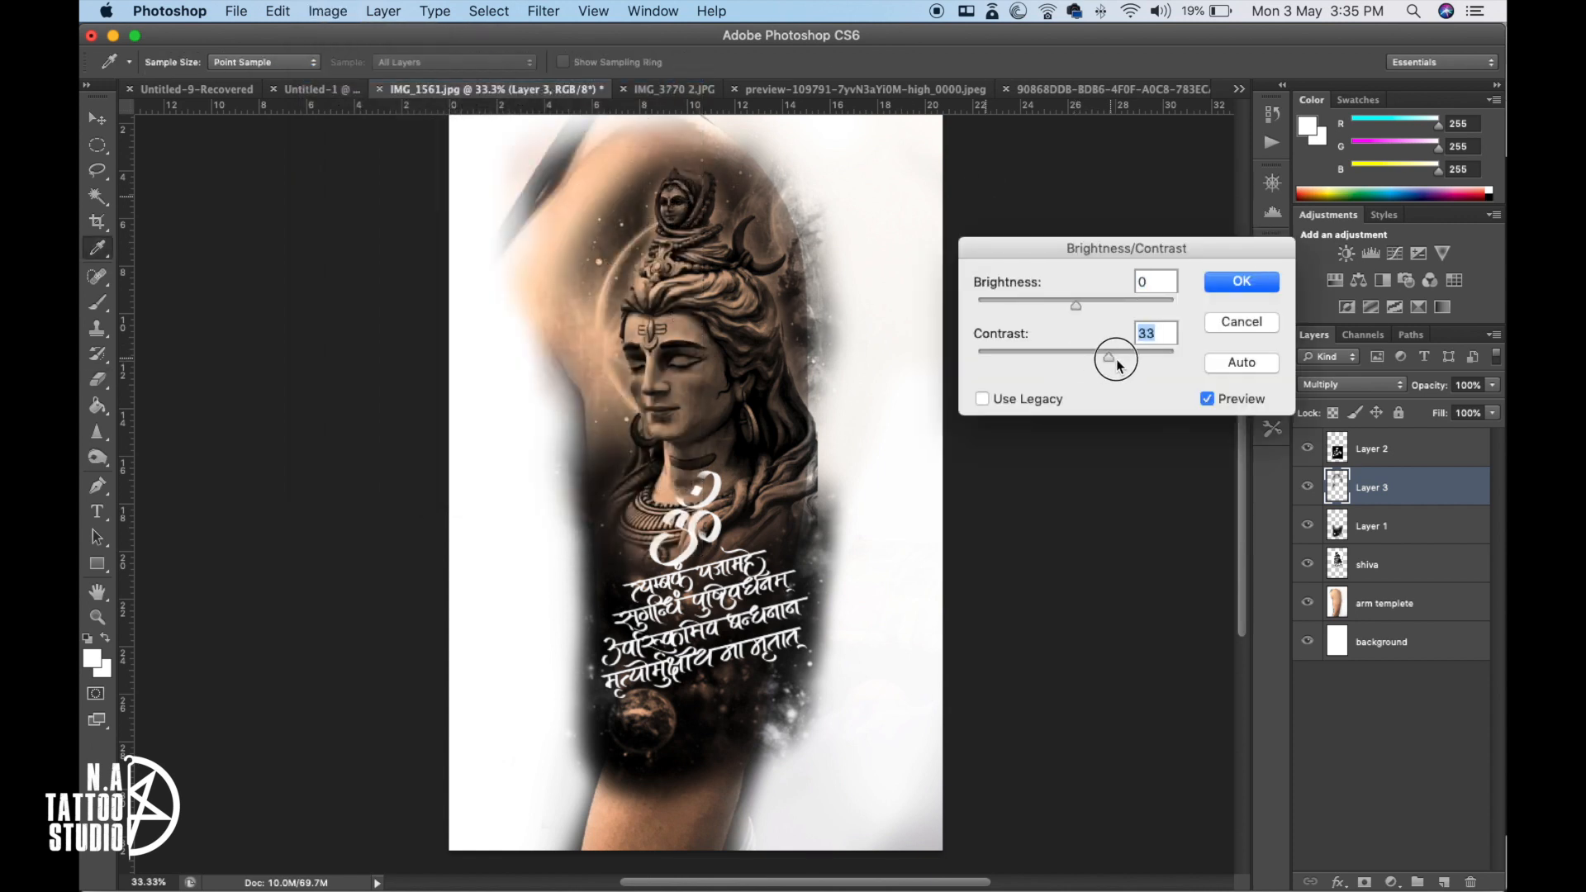
pyautogui.moveTo(1002, 361)
pyautogui.mouseDown()
pyautogui.moveTo(1109, 365)
pyautogui.moveTo(1060, 311)
pyautogui.mouseUp()
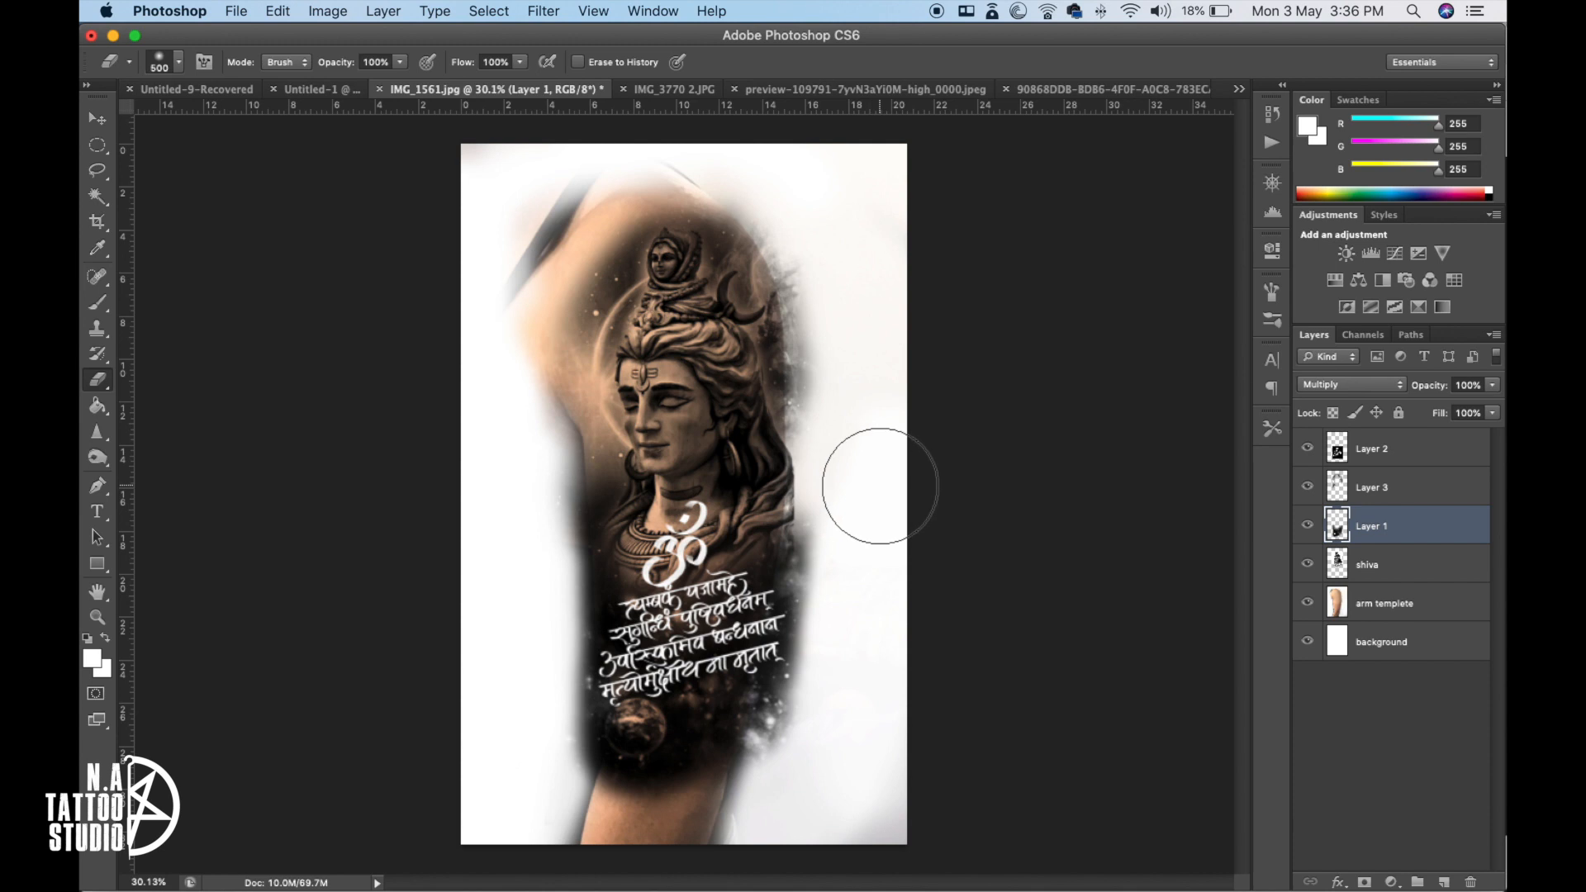
# - Examine the blended design up close from Shiva's head down to the Sanskrit lettering
pyautogui.scroll(5, 697, 498)
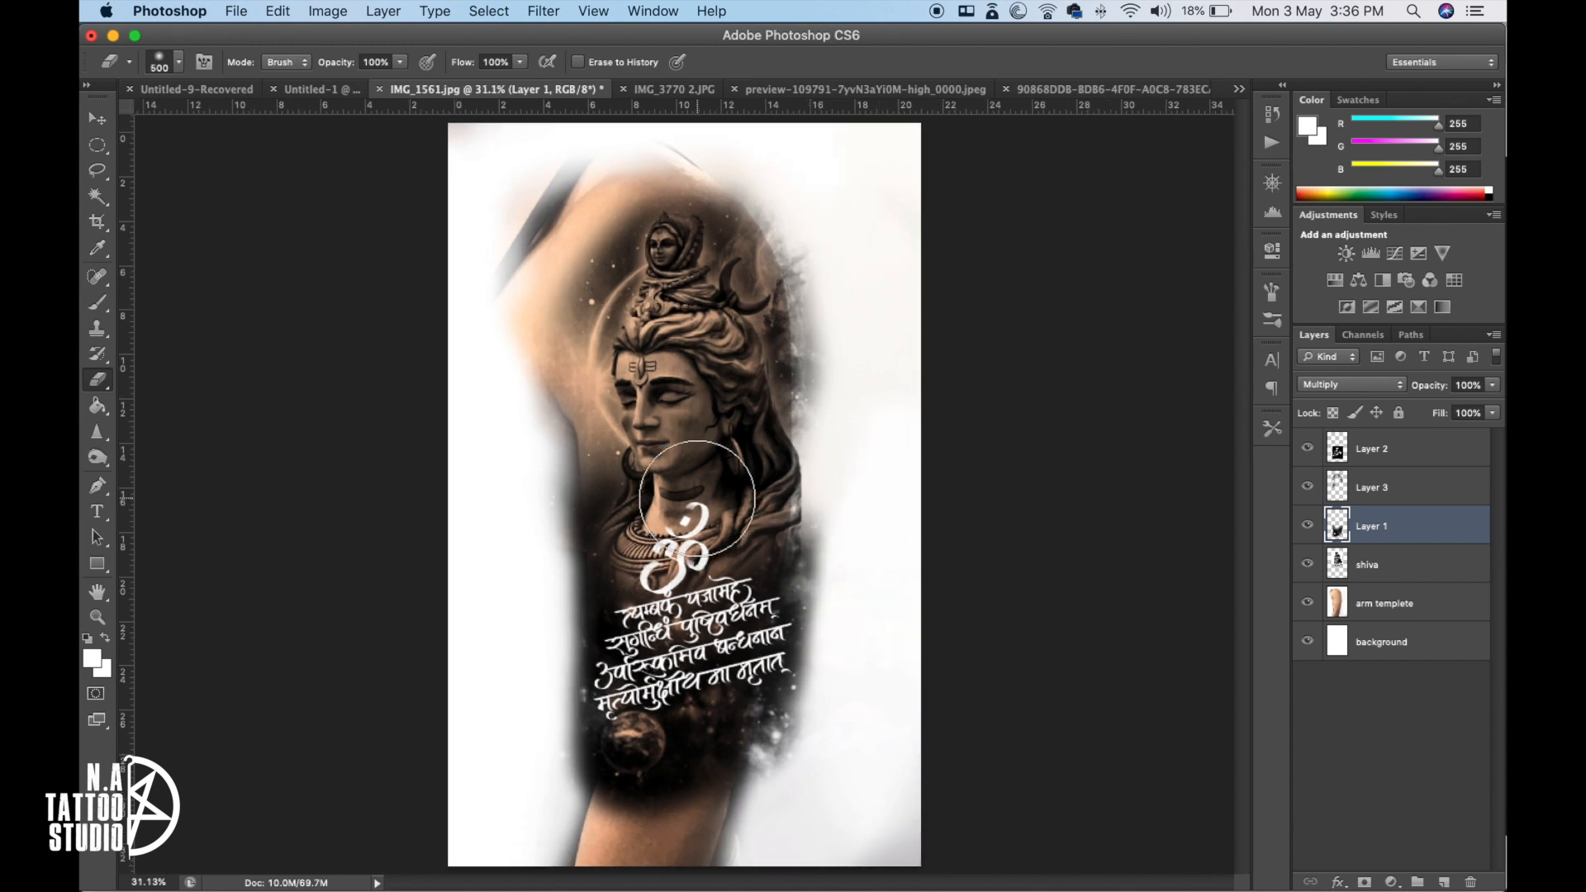
pyautogui.scroll(10, 697, 498)
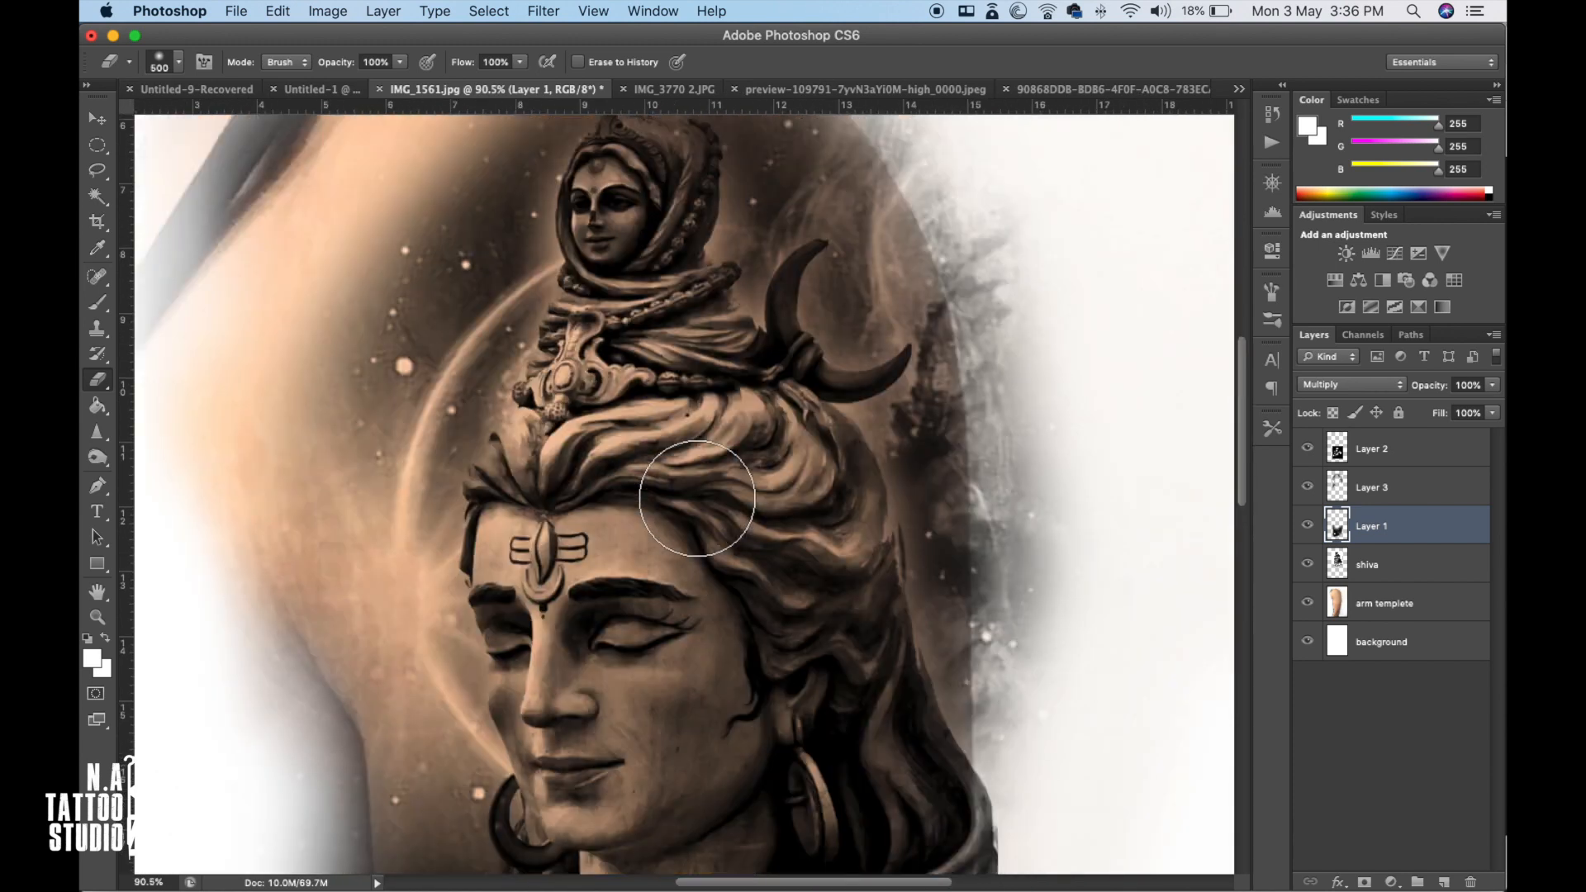
pyautogui.scroll(-10, 697, 498)
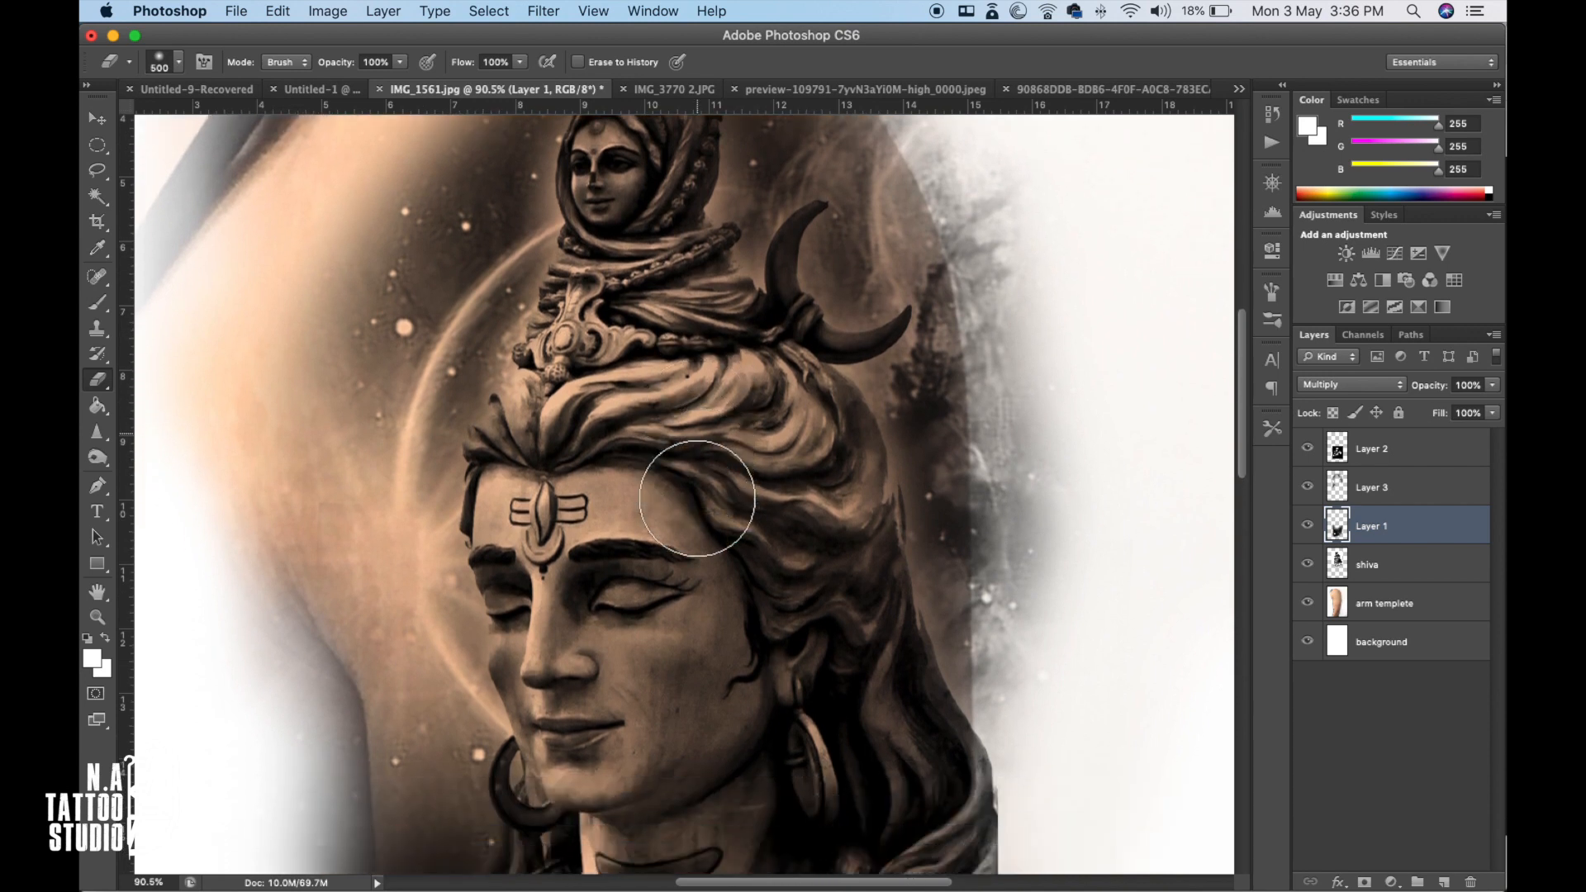
pyautogui.scroll(-12, 697, 498)
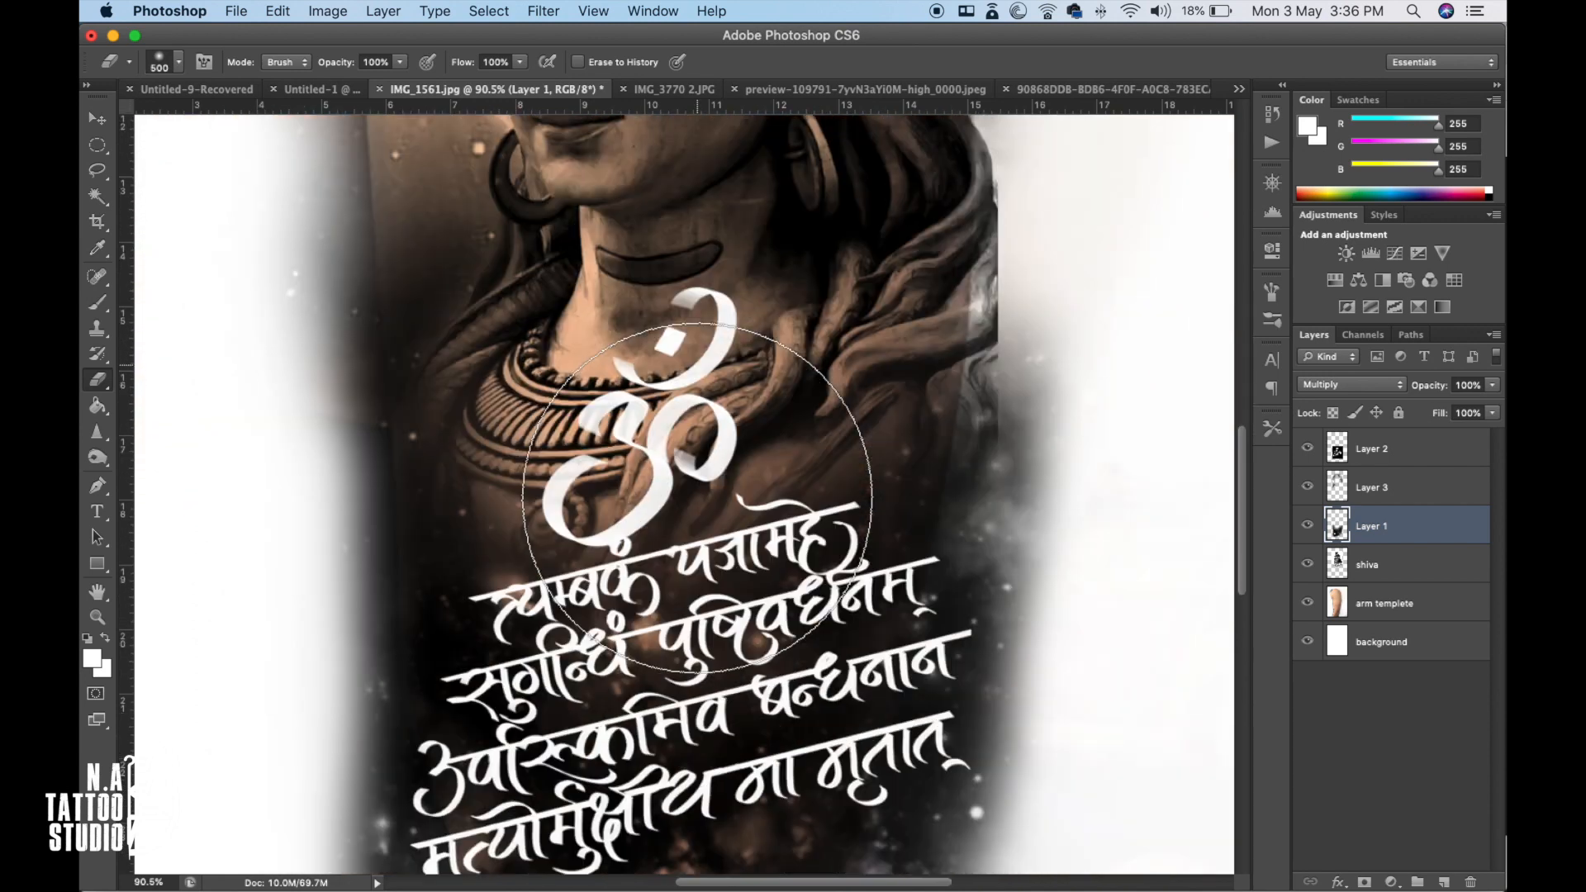